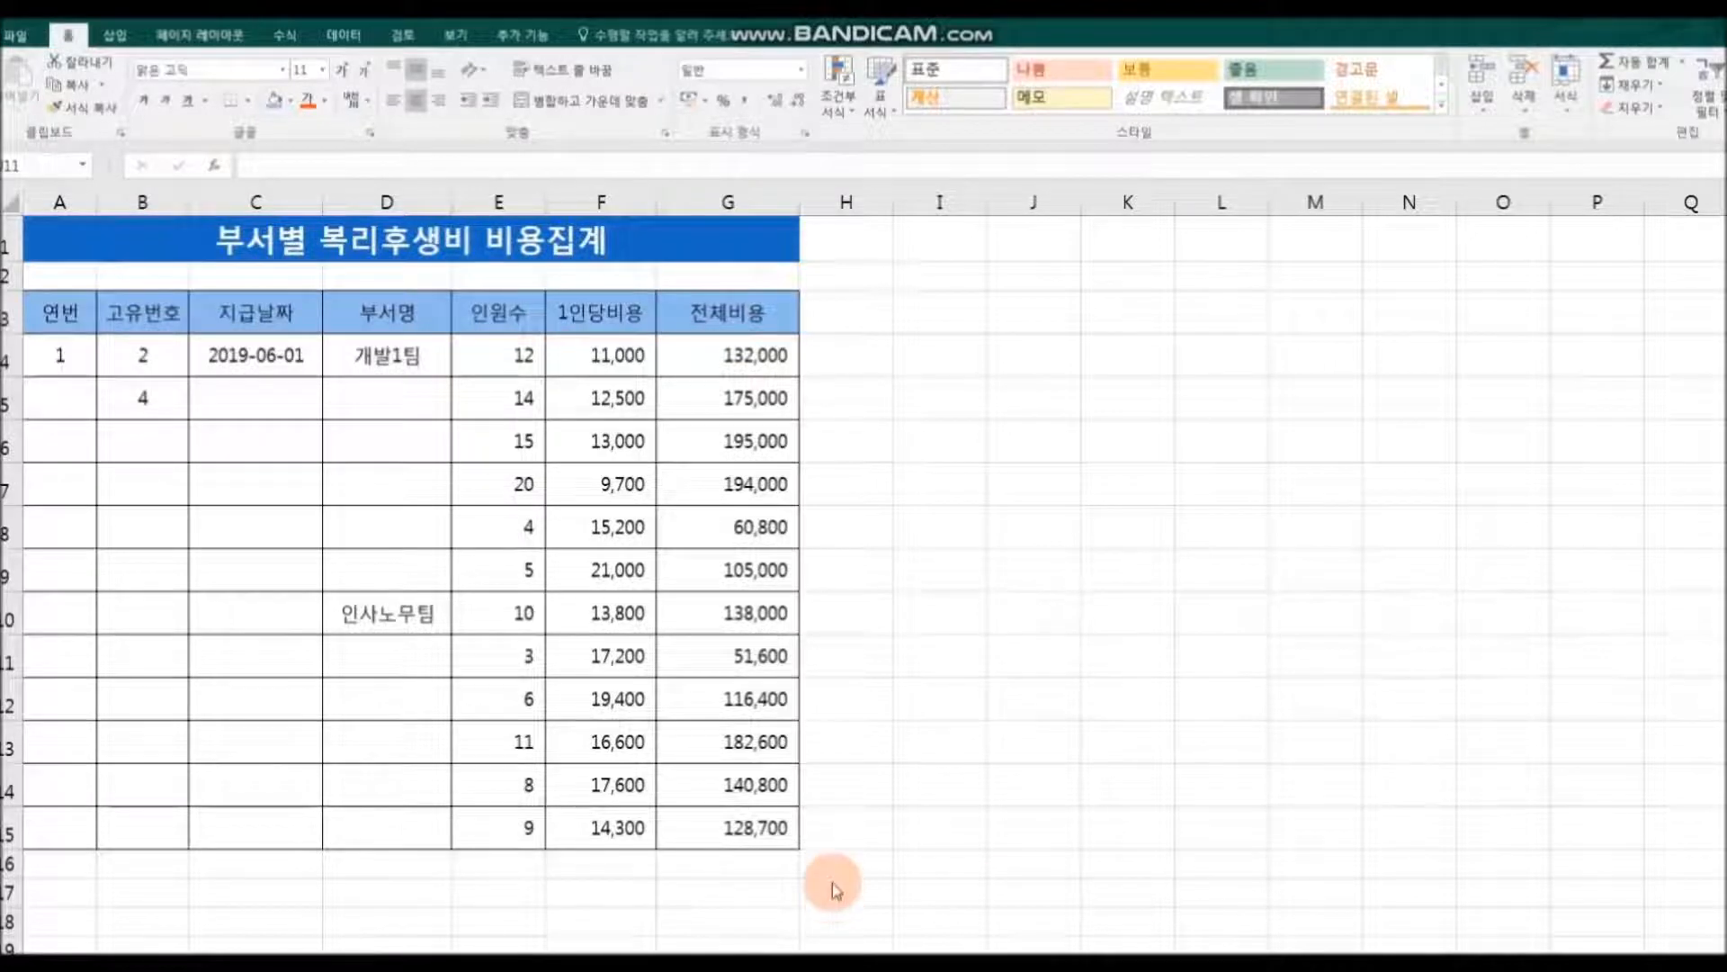
Step: Copy the 1 in A4 down to A15 and switch the fill option to Fill Series, numbering the rows 1 to 12
{"action": "left_click", "coordinate": [63, 357]}
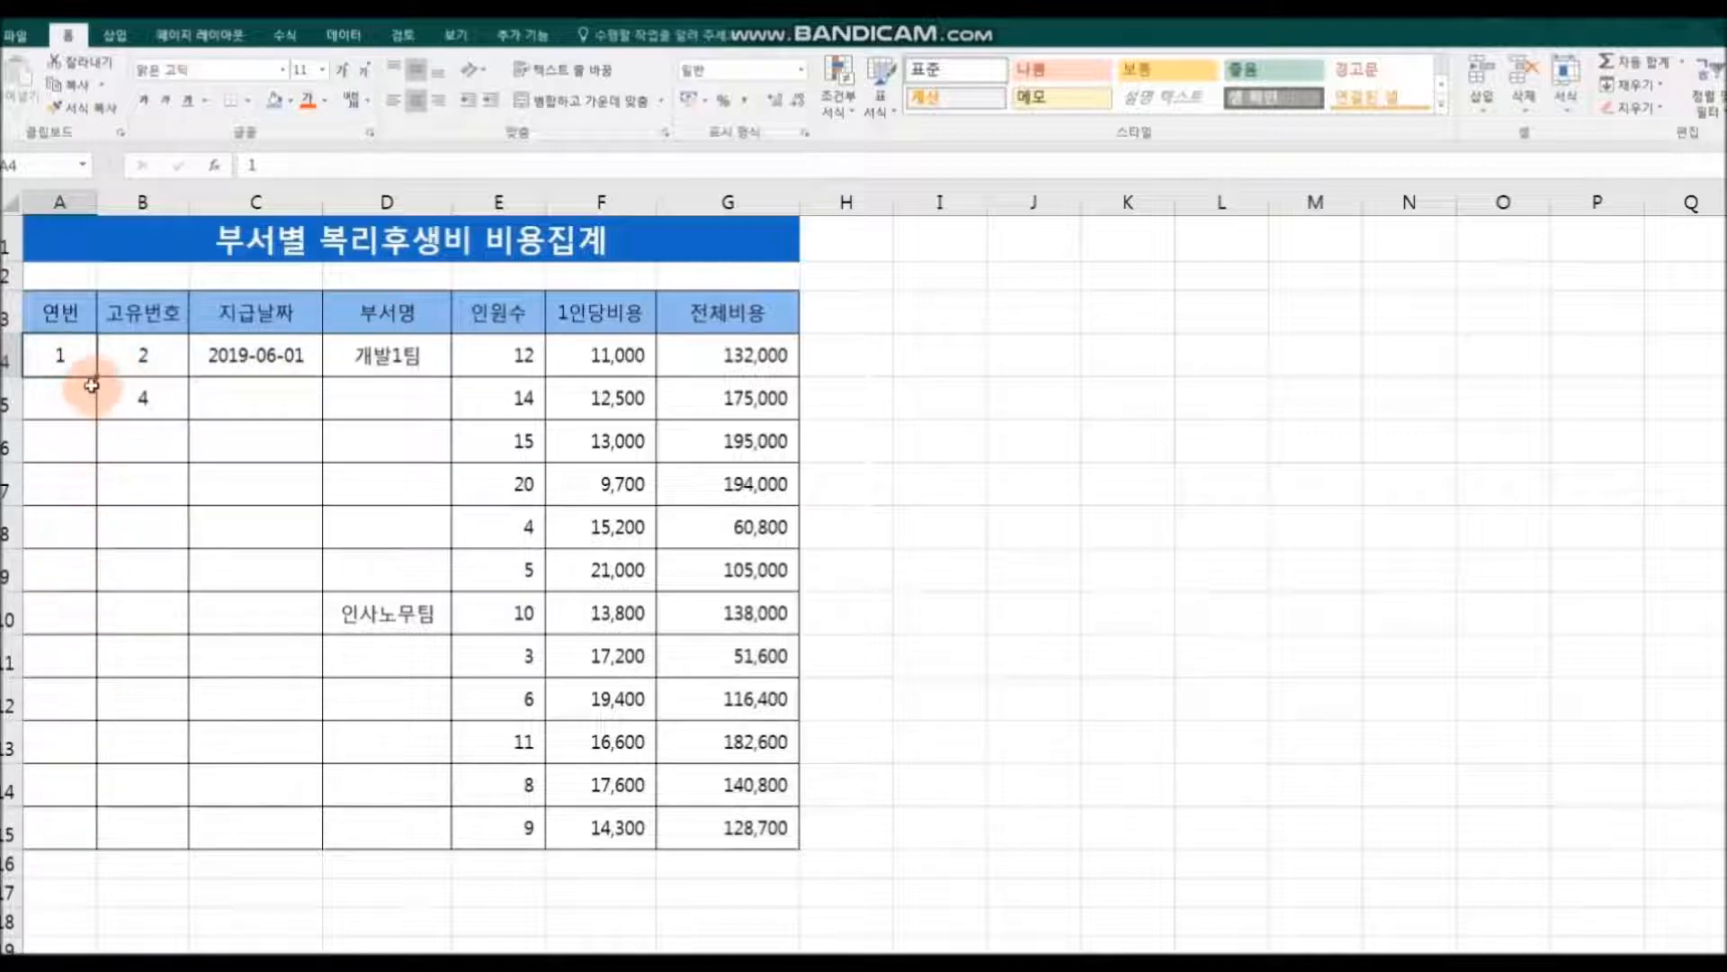
{"action": "left_click_drag", "start_coordinate": [101, 377], "coordinate": [104, 841]}
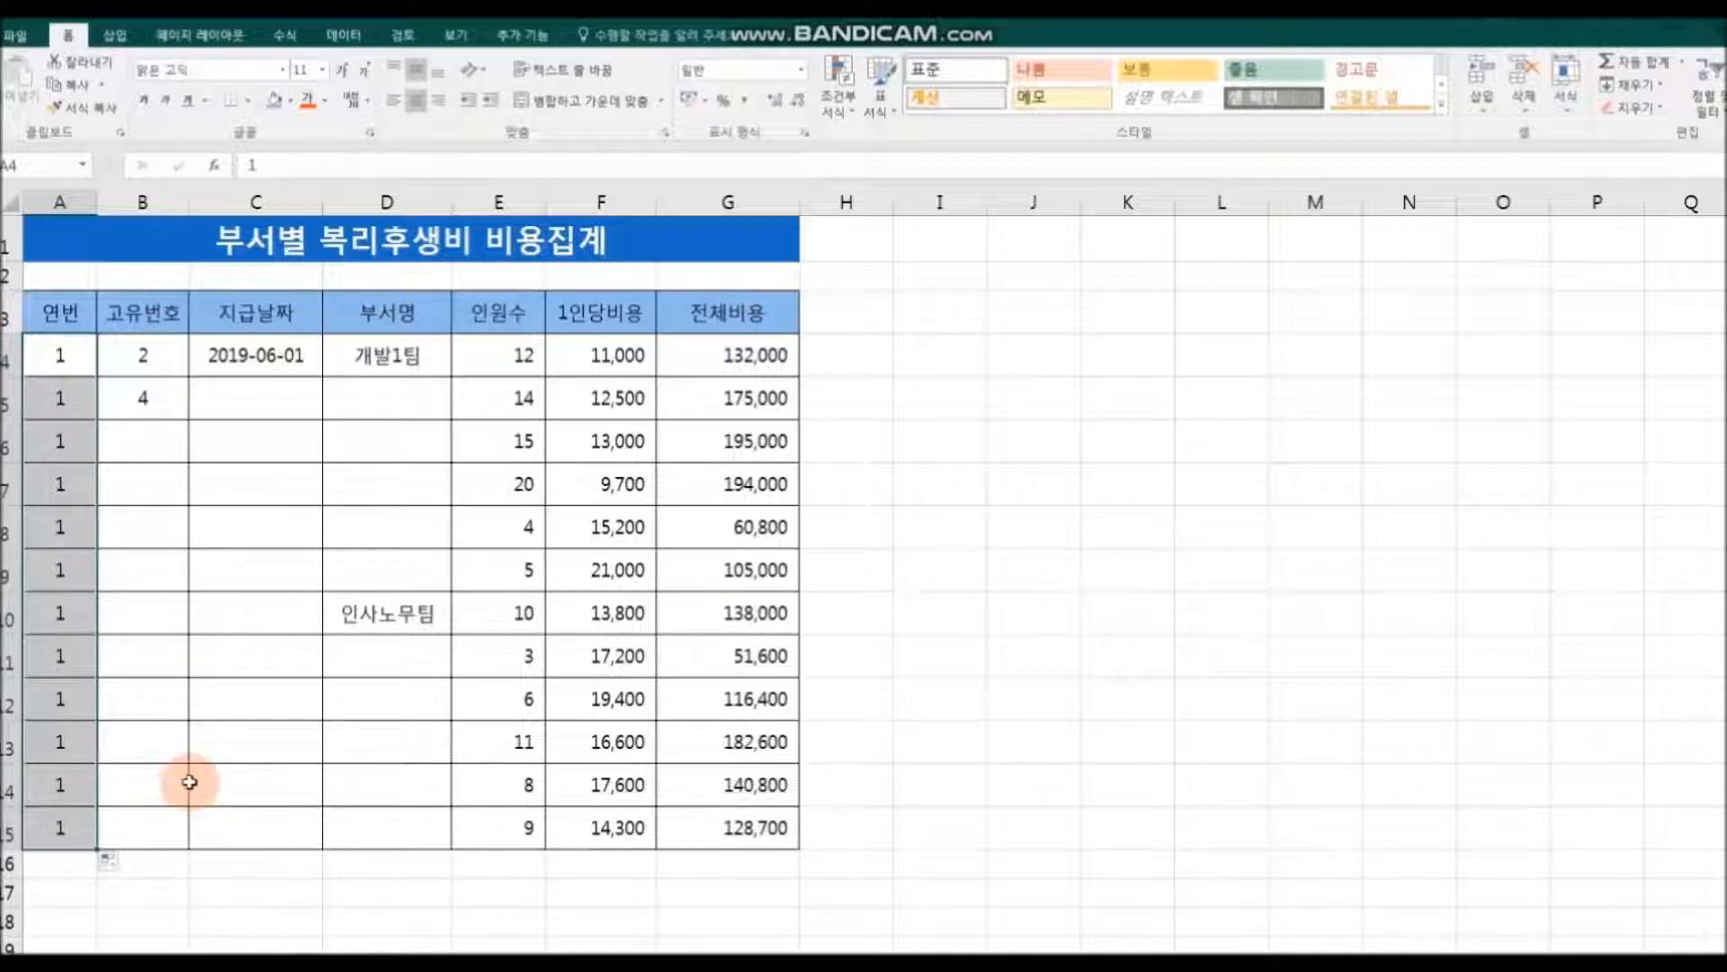
{"action": "left_click", "coordinate": [115, 865]}
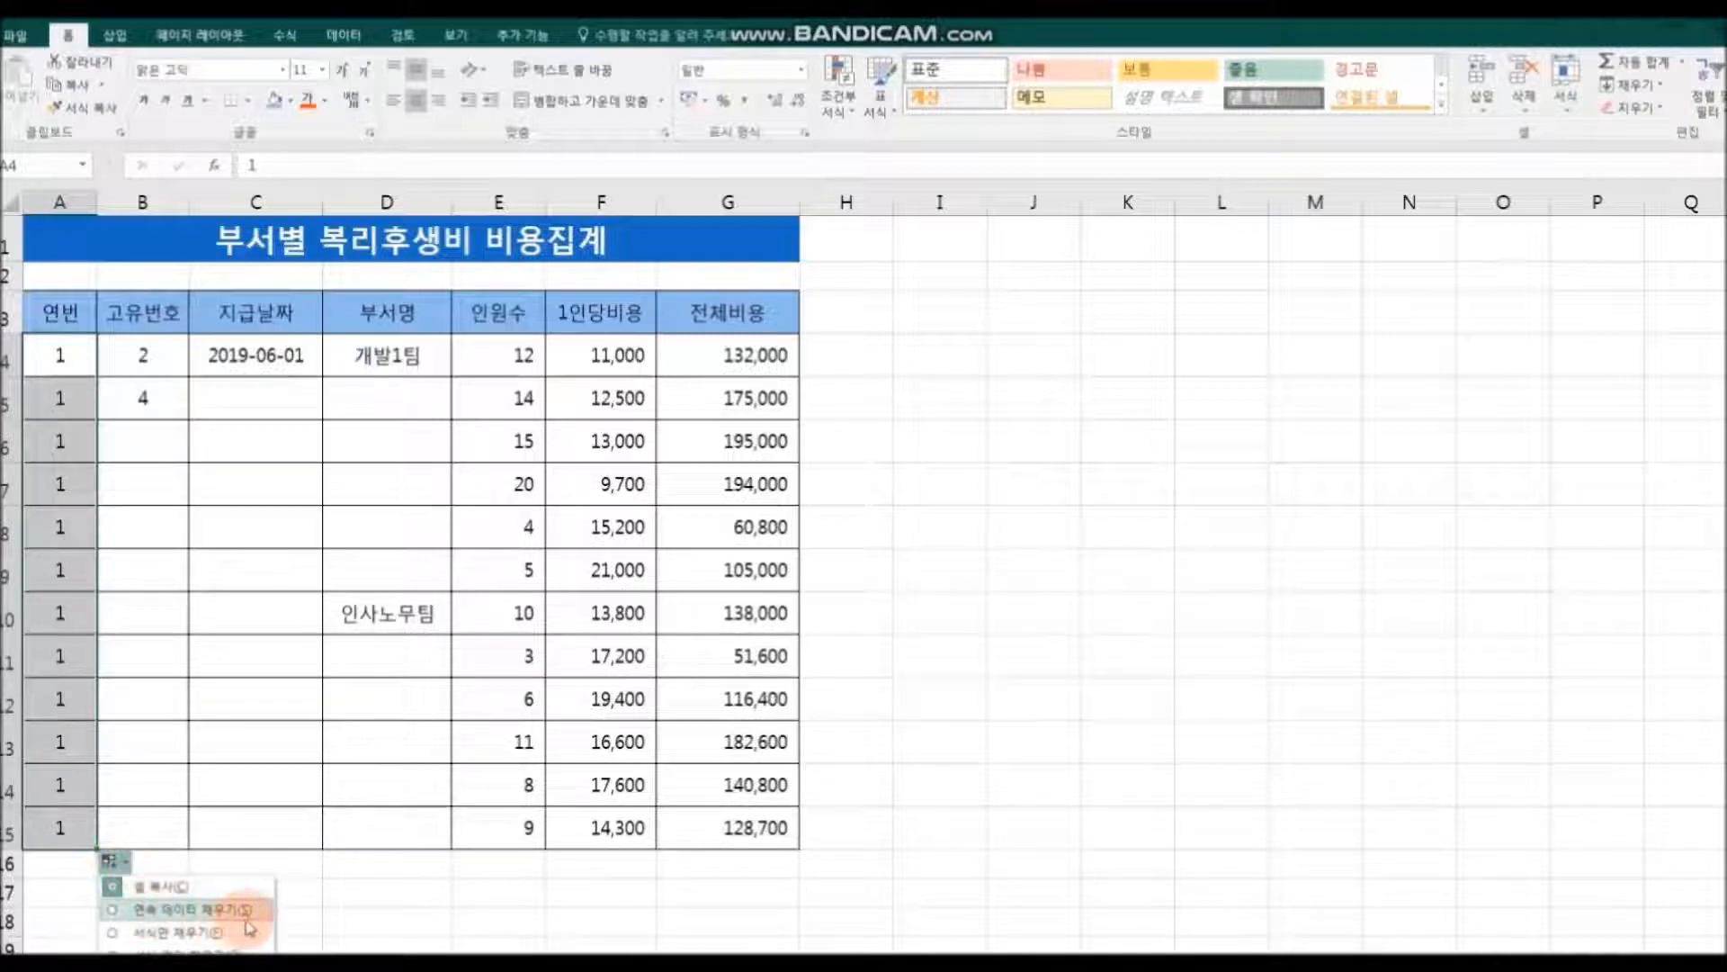
{"action": "left_click", "coordinate": [148, 914]}
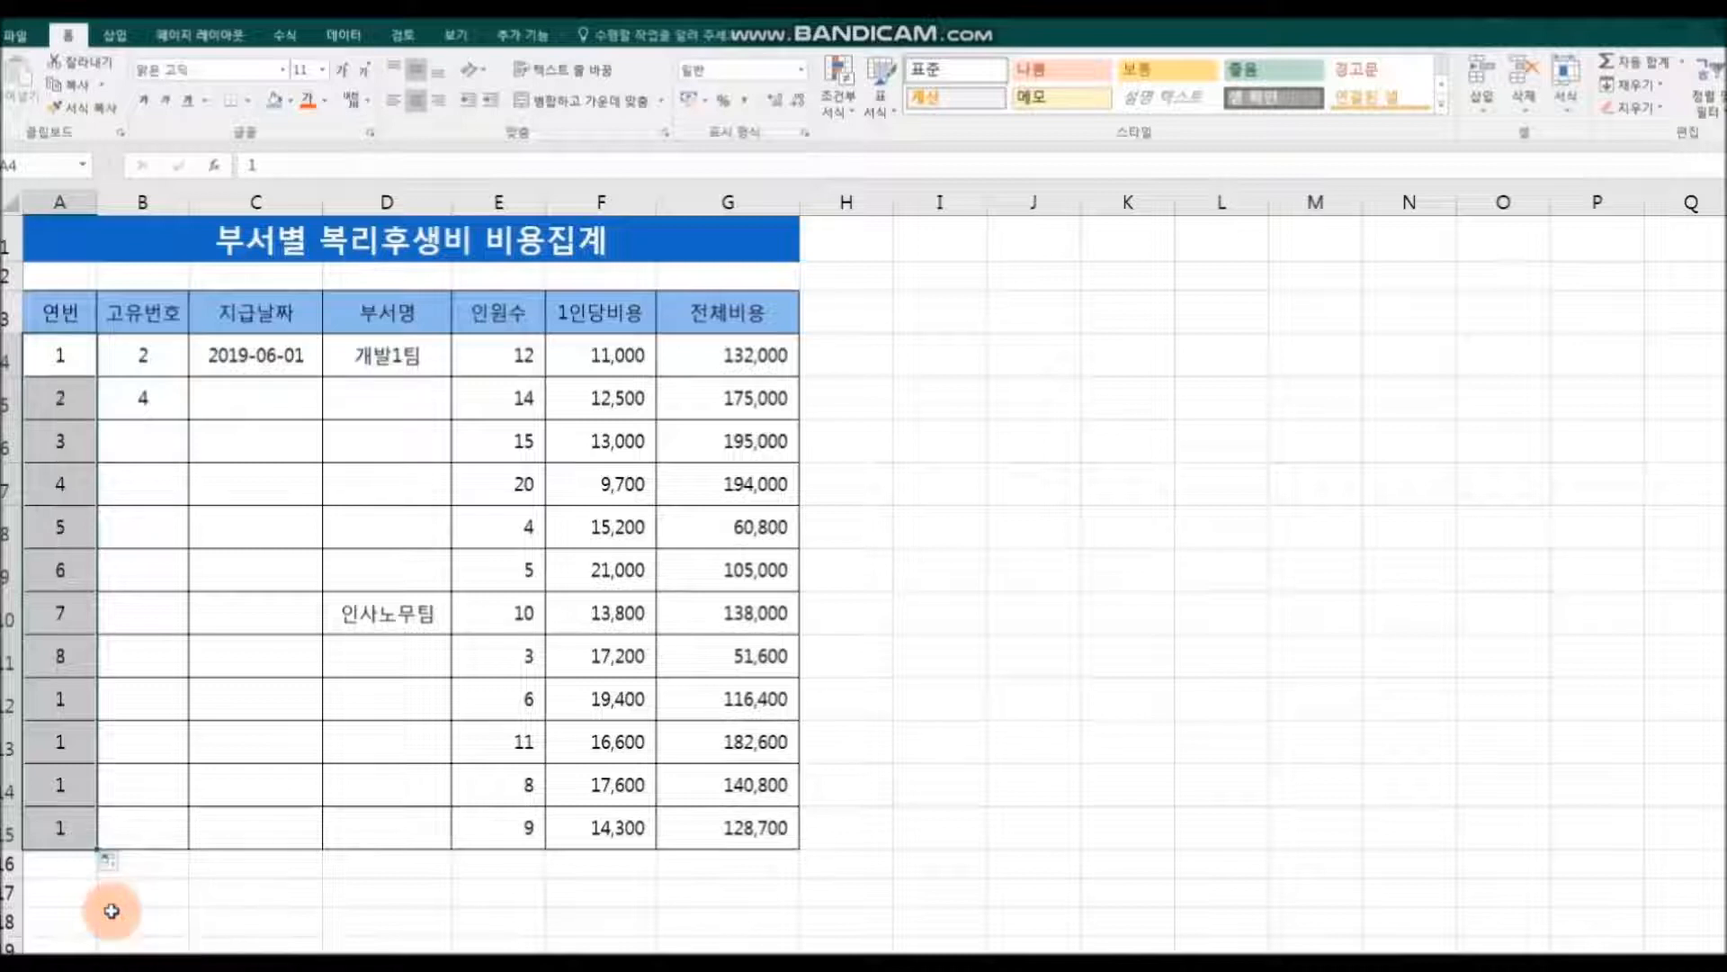
{"action": "left_click", "coordinate": [169, 914]}
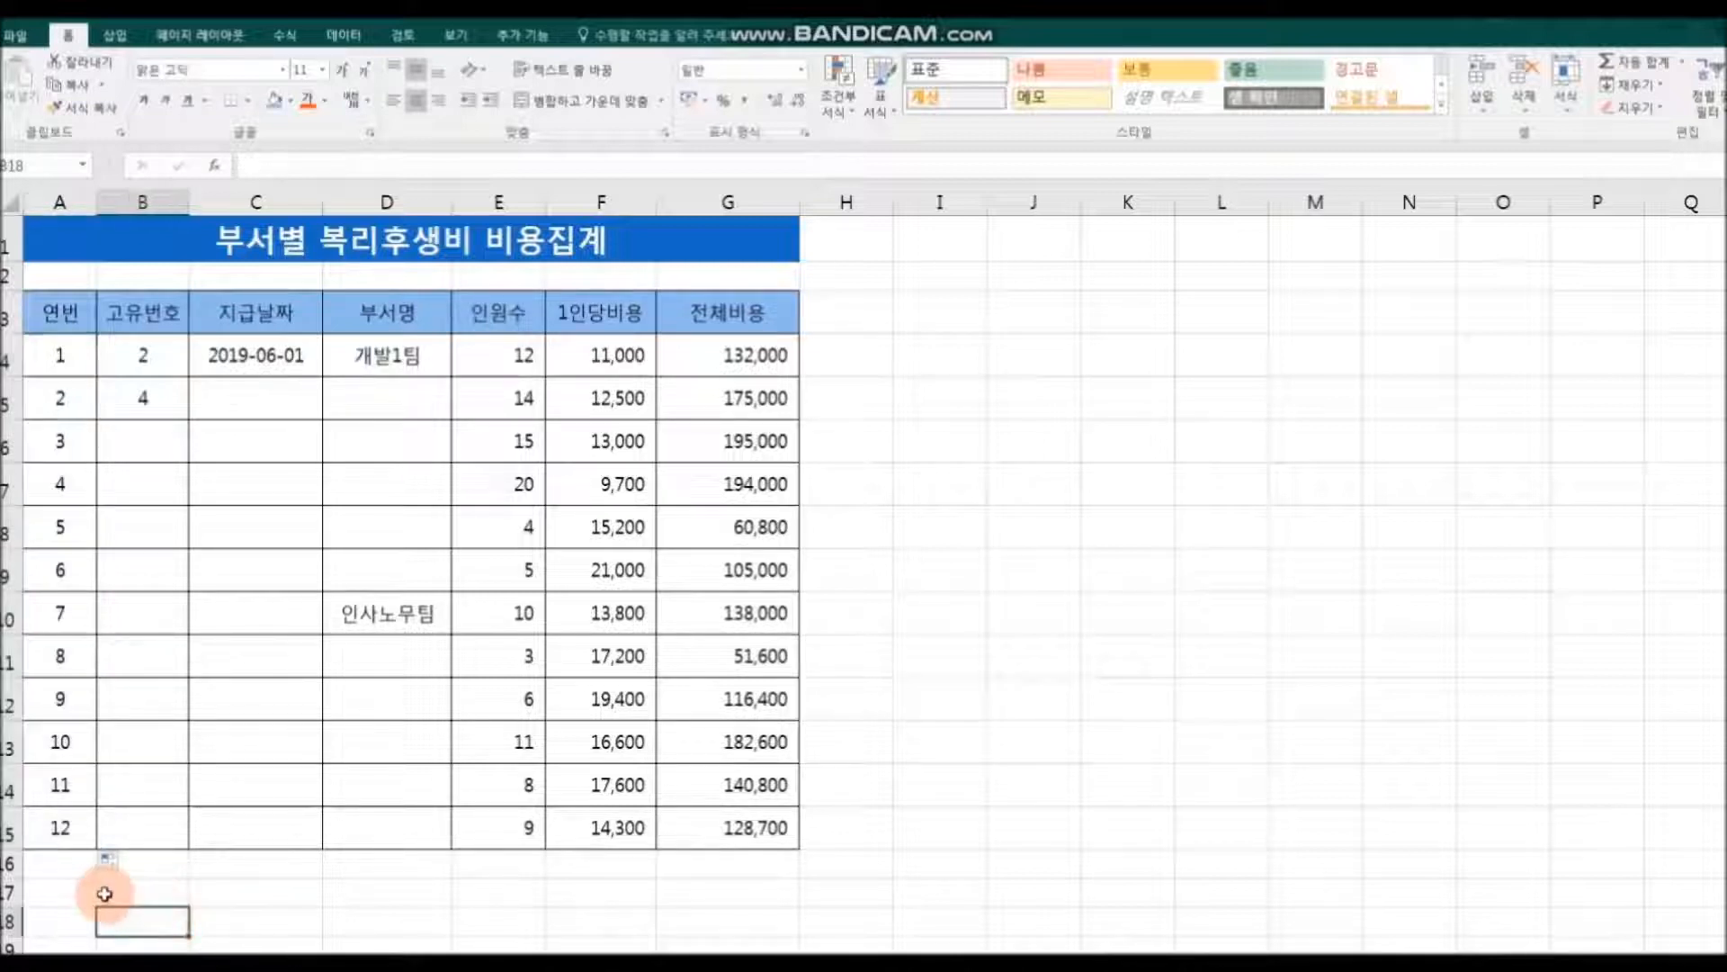
Step: Clear the serial numbers in A5:A15, keeping only the 1 in A4
{"action": "left_click_drag", "start_coordinate": [54, 389], "coordinate": [54, 823]}
{"action": "key", "text": "Delete"}
{"action": "left_click", "coordinate": [288, 893]}
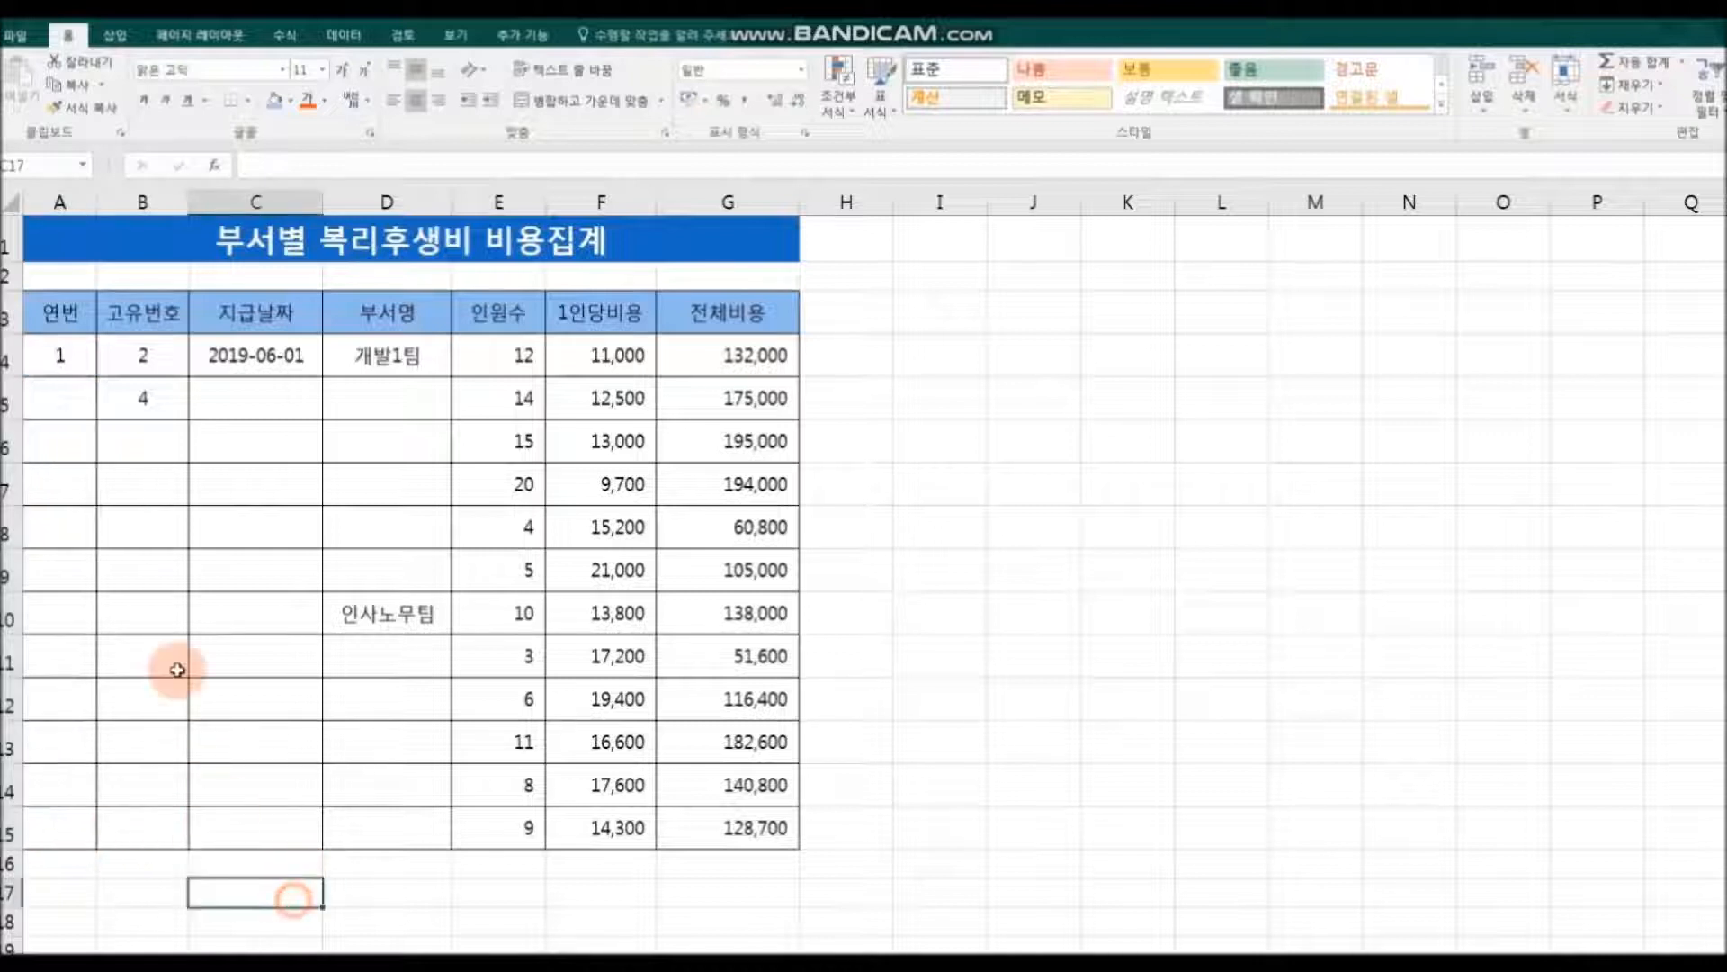
Step: Fill A4 directly down to A15 as a consecutive series from 1 to 12
{"action": "left_click", "coordinate": [65, 356]}
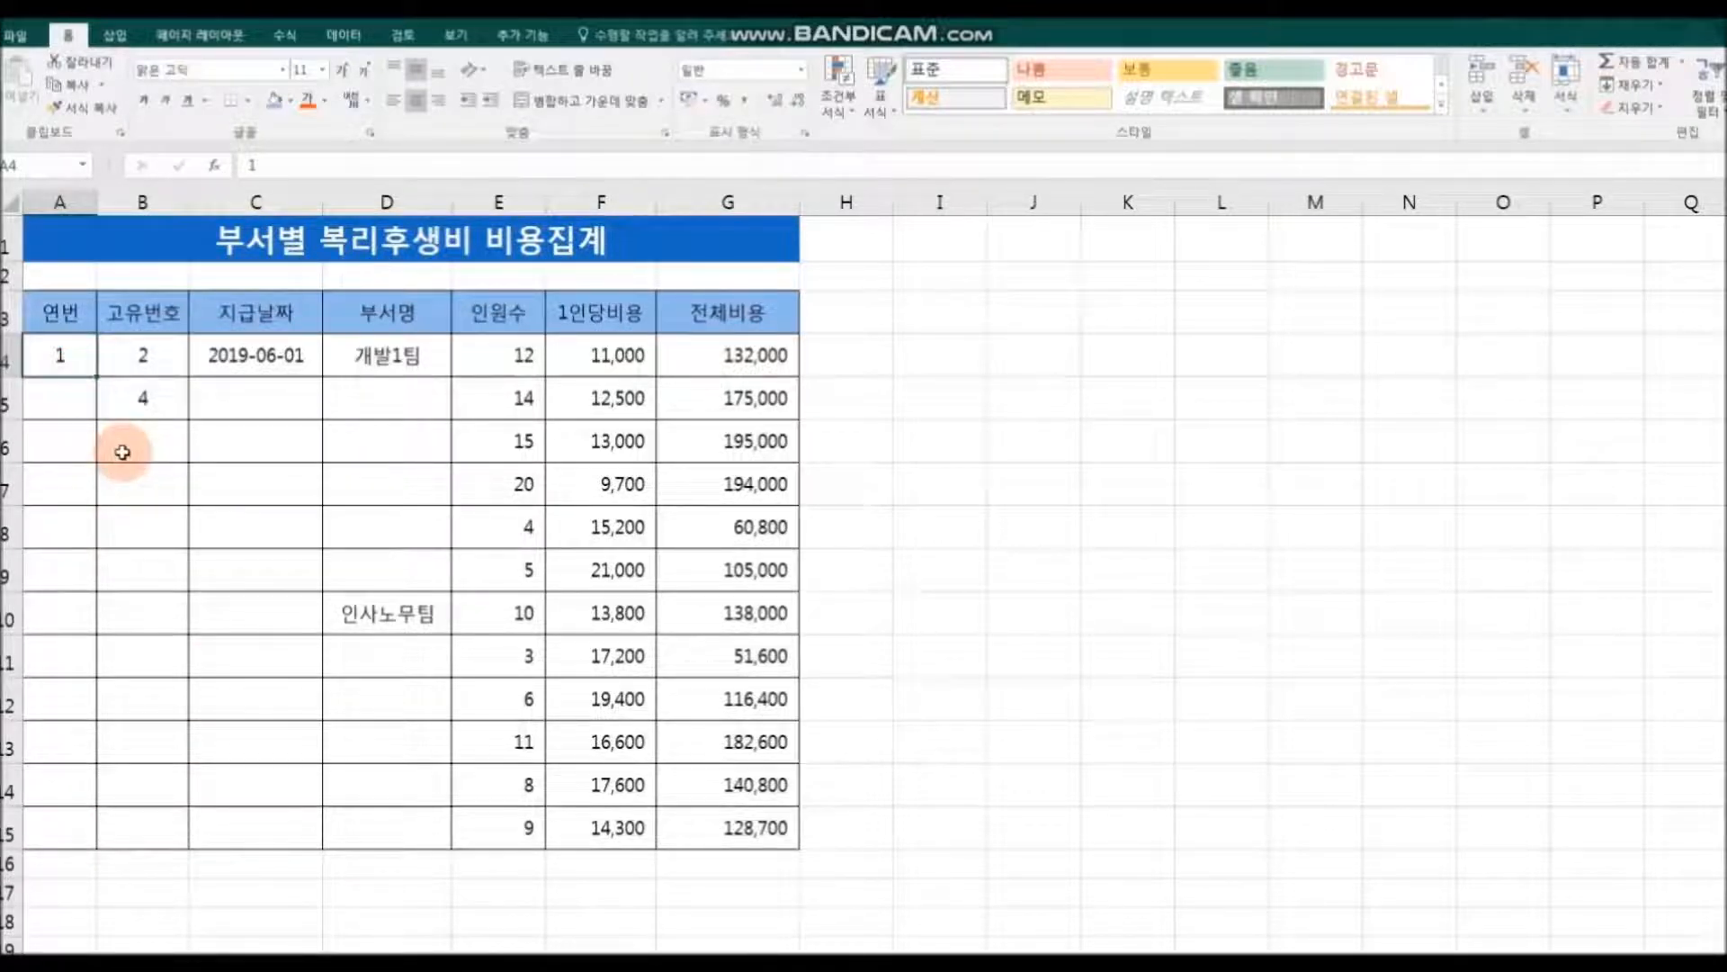
{"action": "left_click_drag", "start_coordinate": [95, 378], "coordinate": [84, 838]}
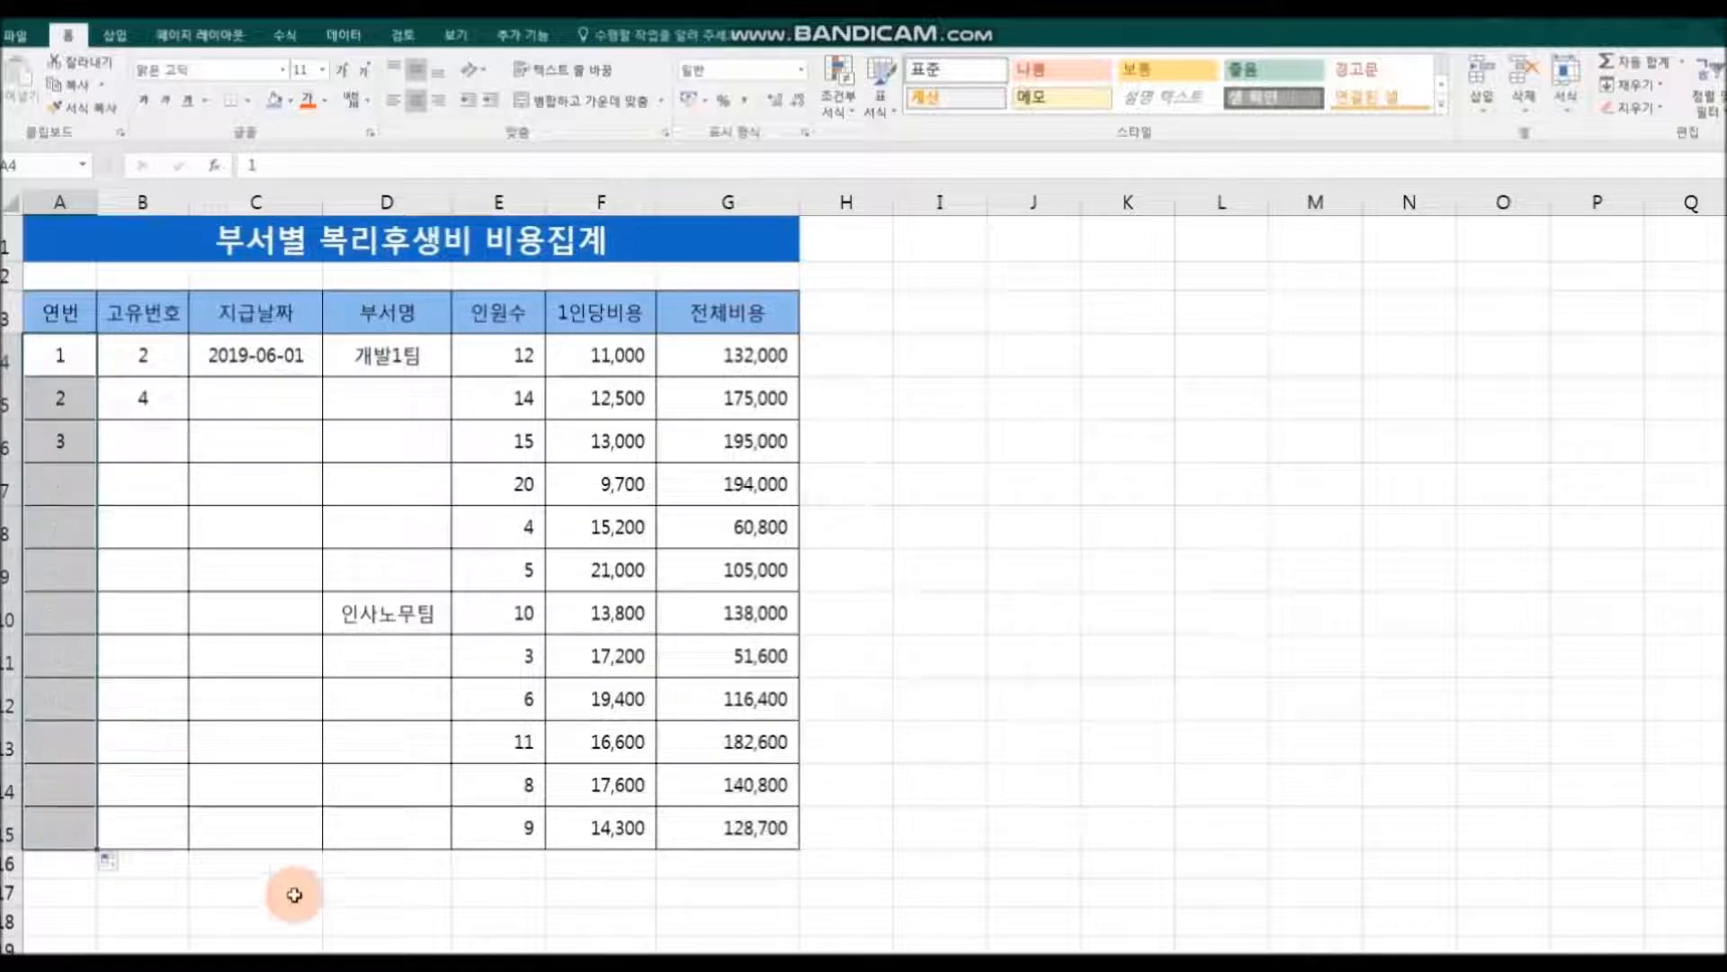
{"action": "left_click", "coordinate": [347, 896]}
Step: Delete the filled numbers in A5:A15 of the 연번 column again
{"action": "left_click_drag", "start_coordinate": [56, 393], "coordinate": [60, 835]}
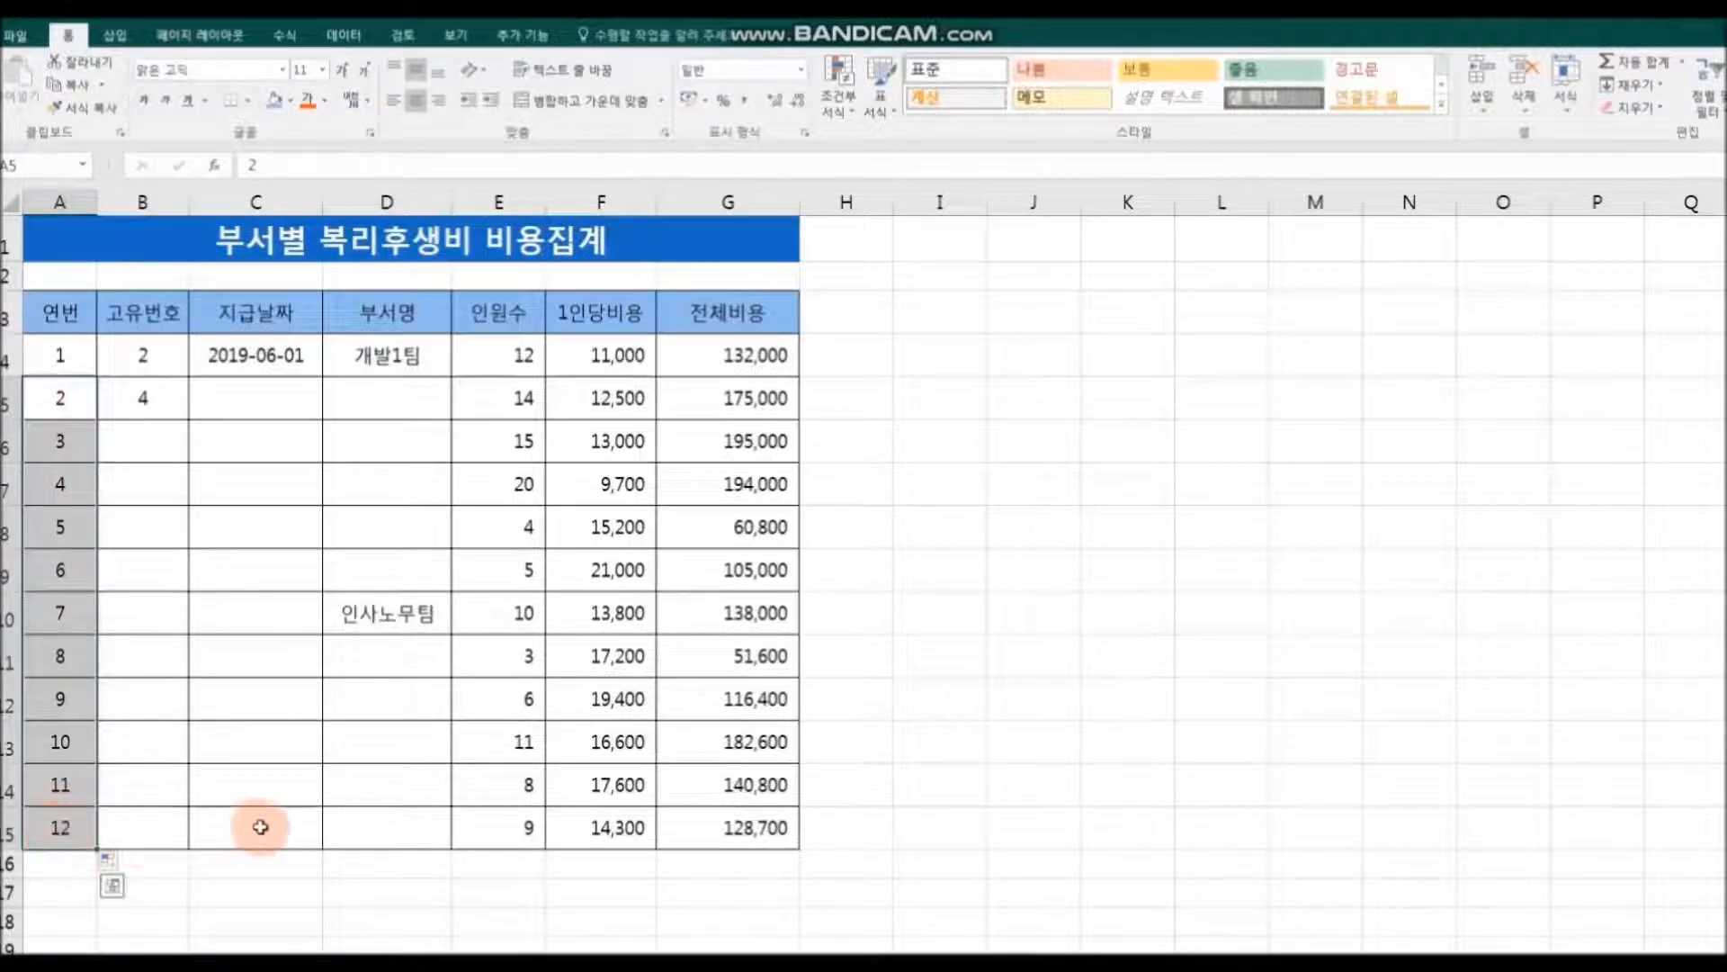
{"action": "key", "text": "Delete"}
{"action": "left_click", "coordinate": [46, 349]}
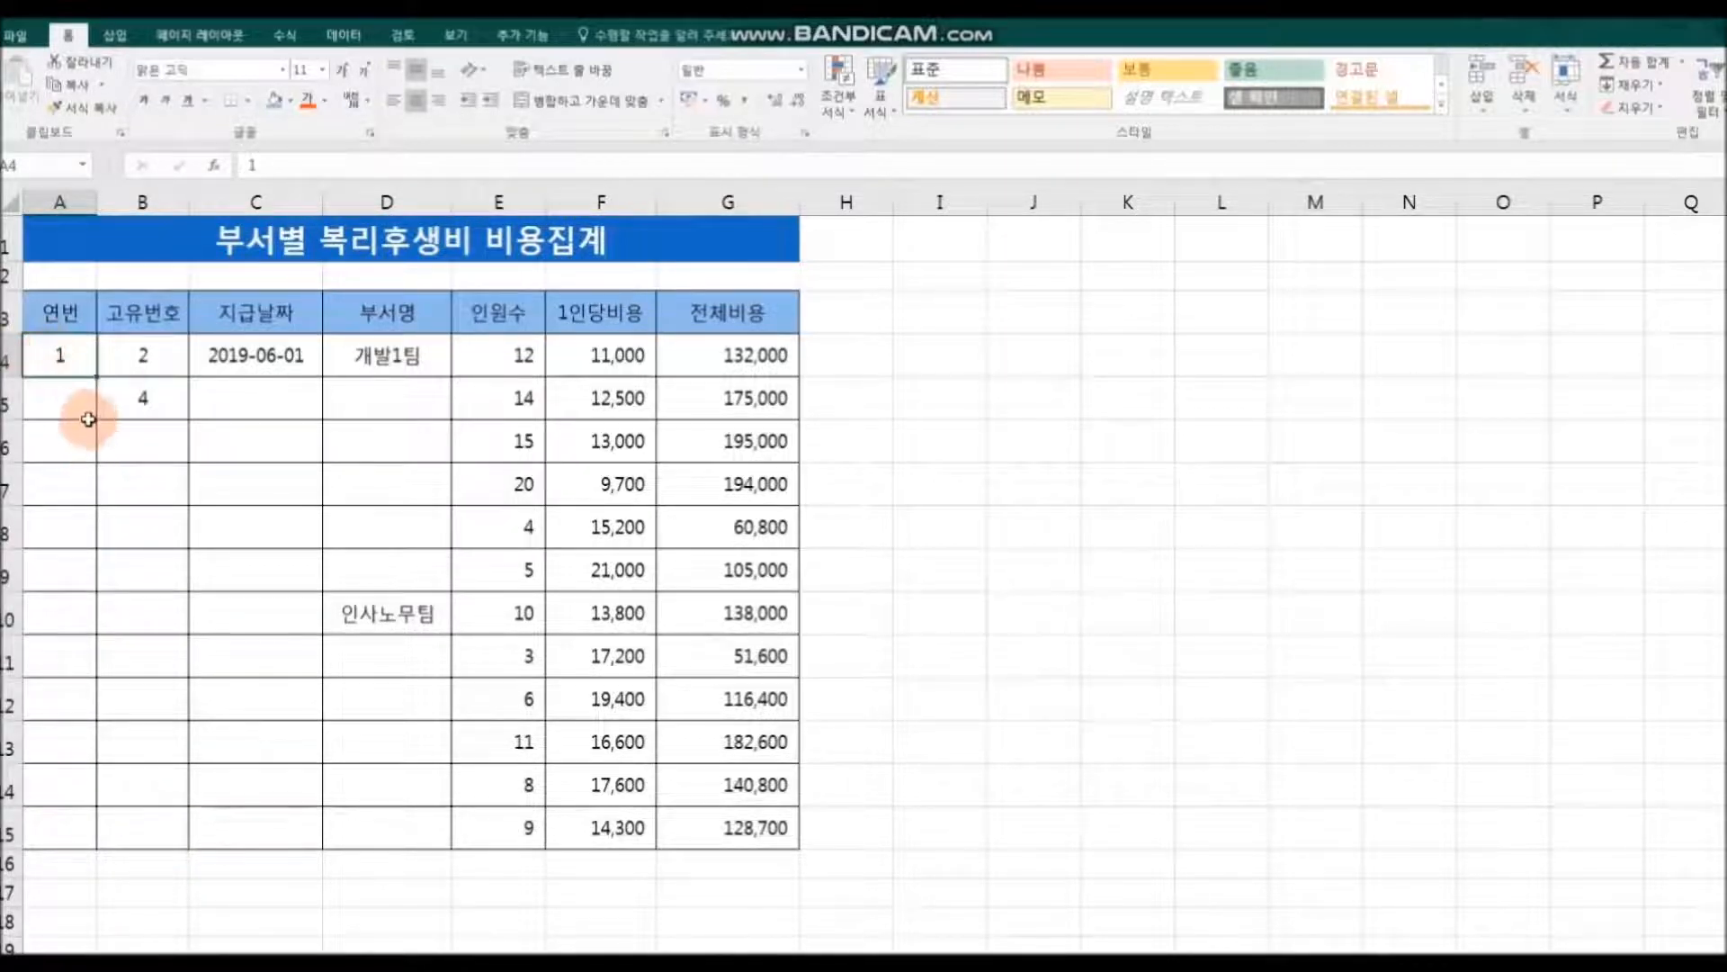
Step: Enter 2 in A5 and extend the pattern of A4:A5 down to A15, numbering the rows 1 to 12
{"action": "left_click", "coordinate": [58, 401]}
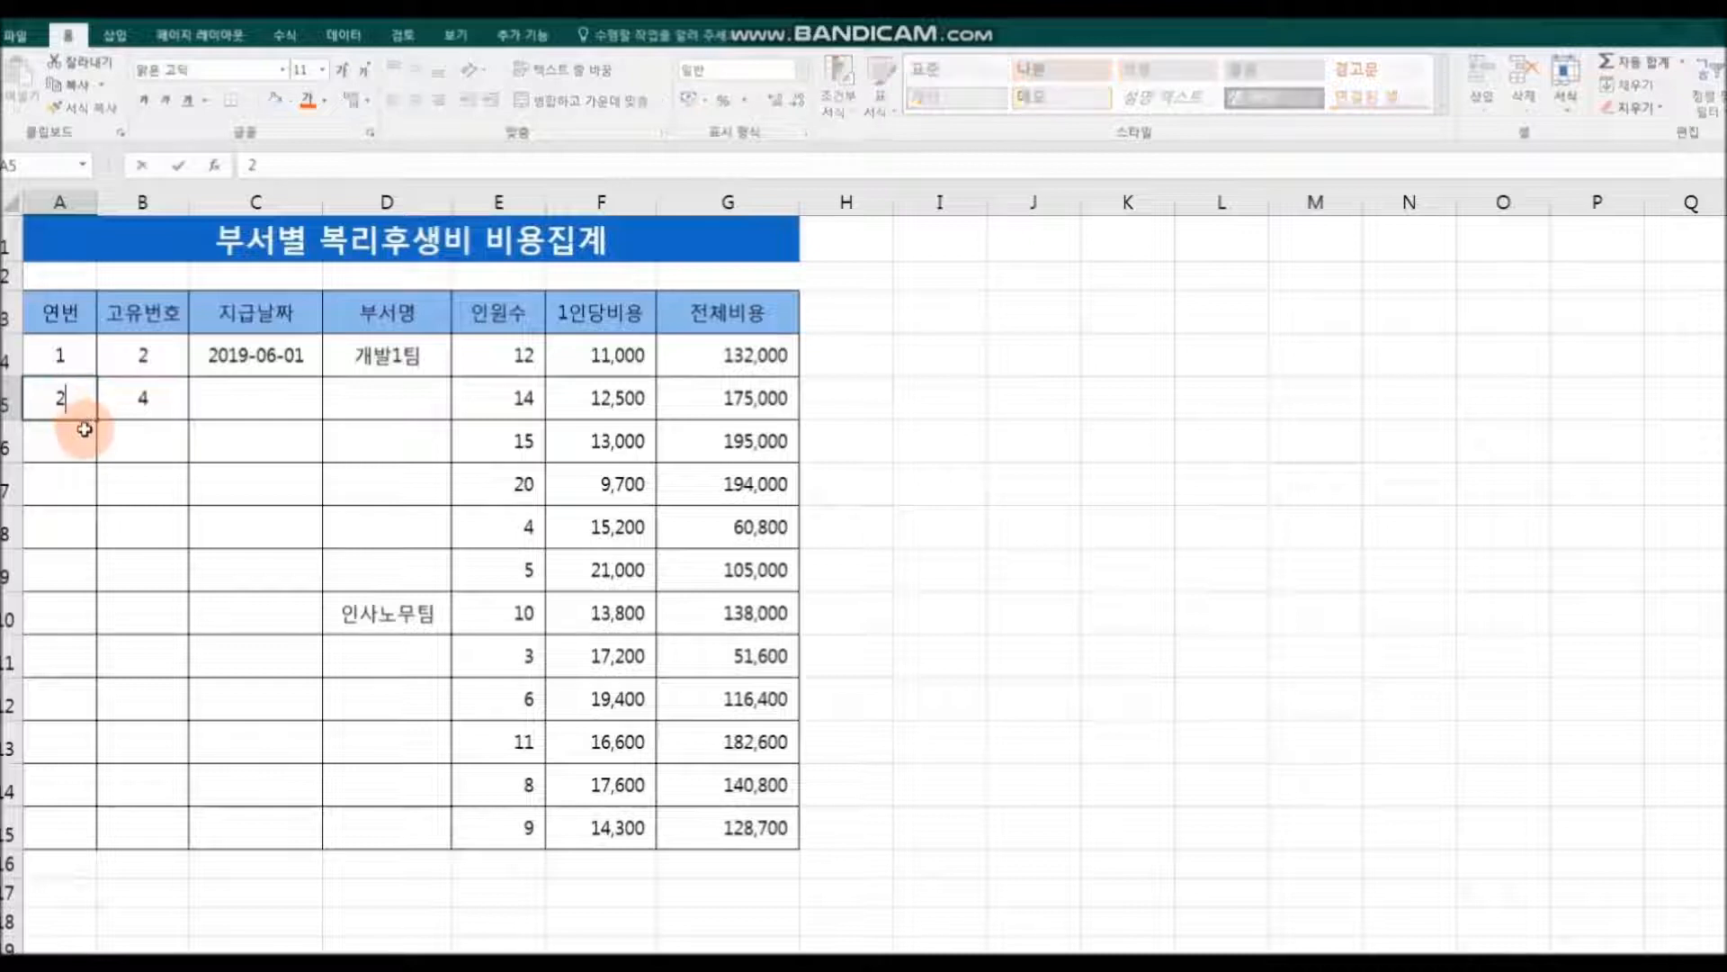
{"action": "left_click_drag", "start_coordinate": [54, 353], "coordinate": [95, 849]}
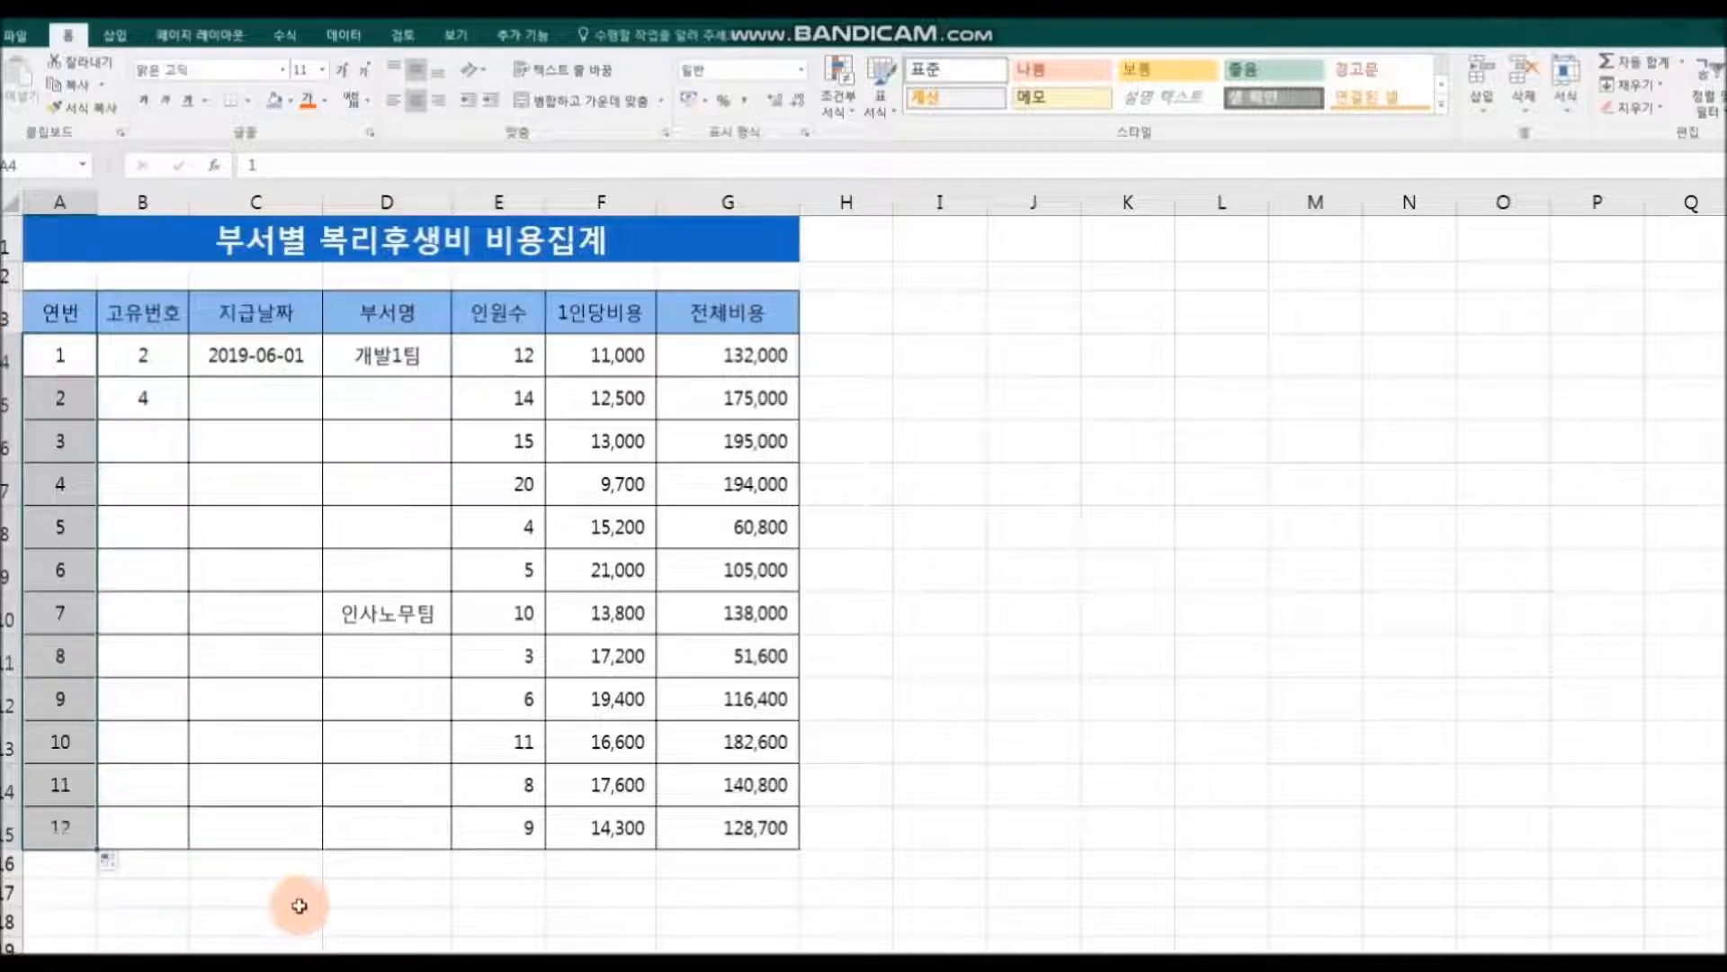
{"action": "left_click", "coordinate": [297, 899]}
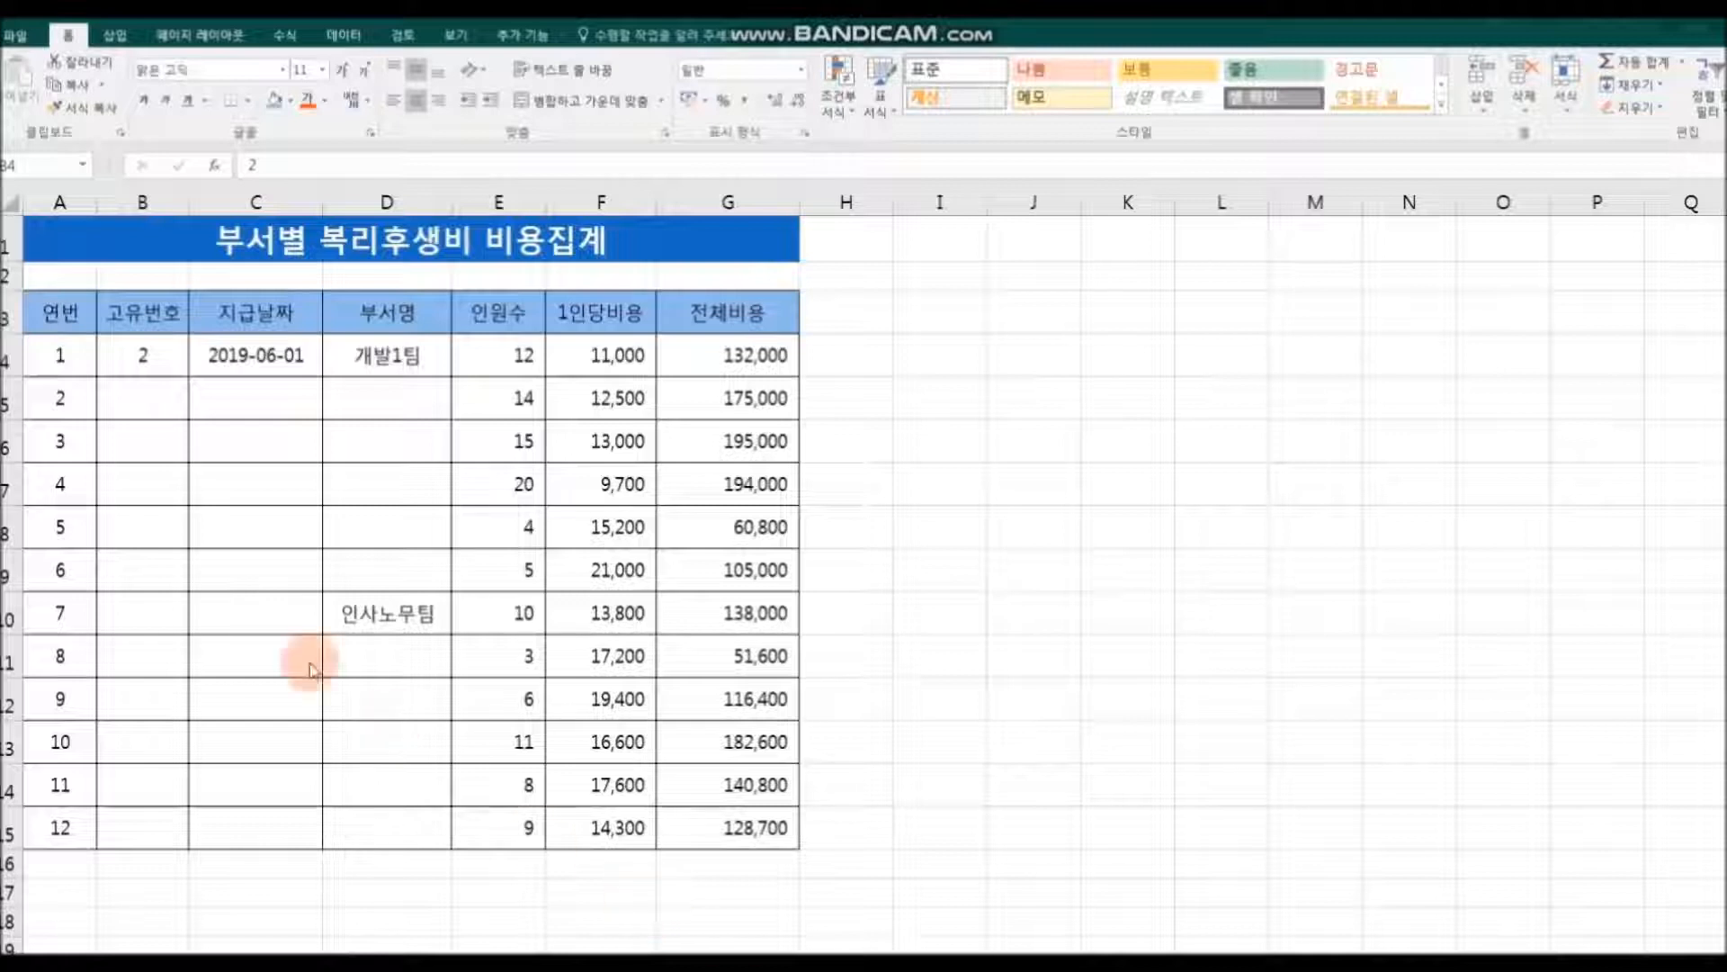
{"action": "left_click", "coordinate": [115, 358]}
{"action": "double_click", "coordinate": [132, 379]}
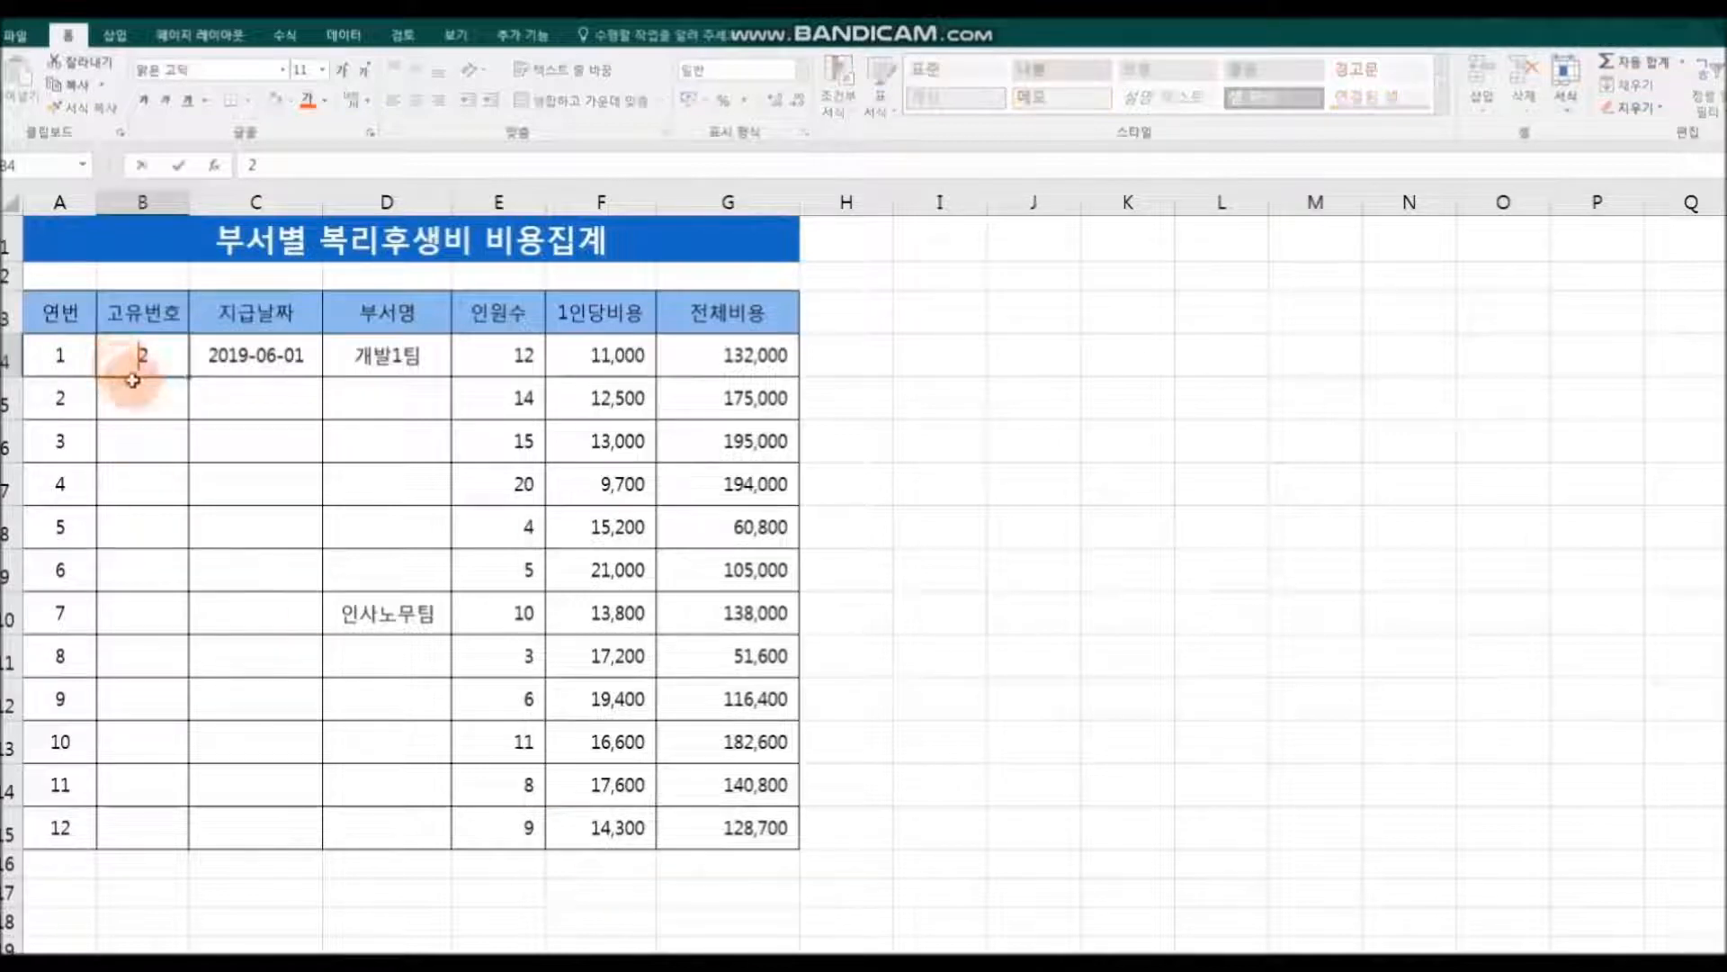
{"action": "left_click", "coordinate": [213, 430]}
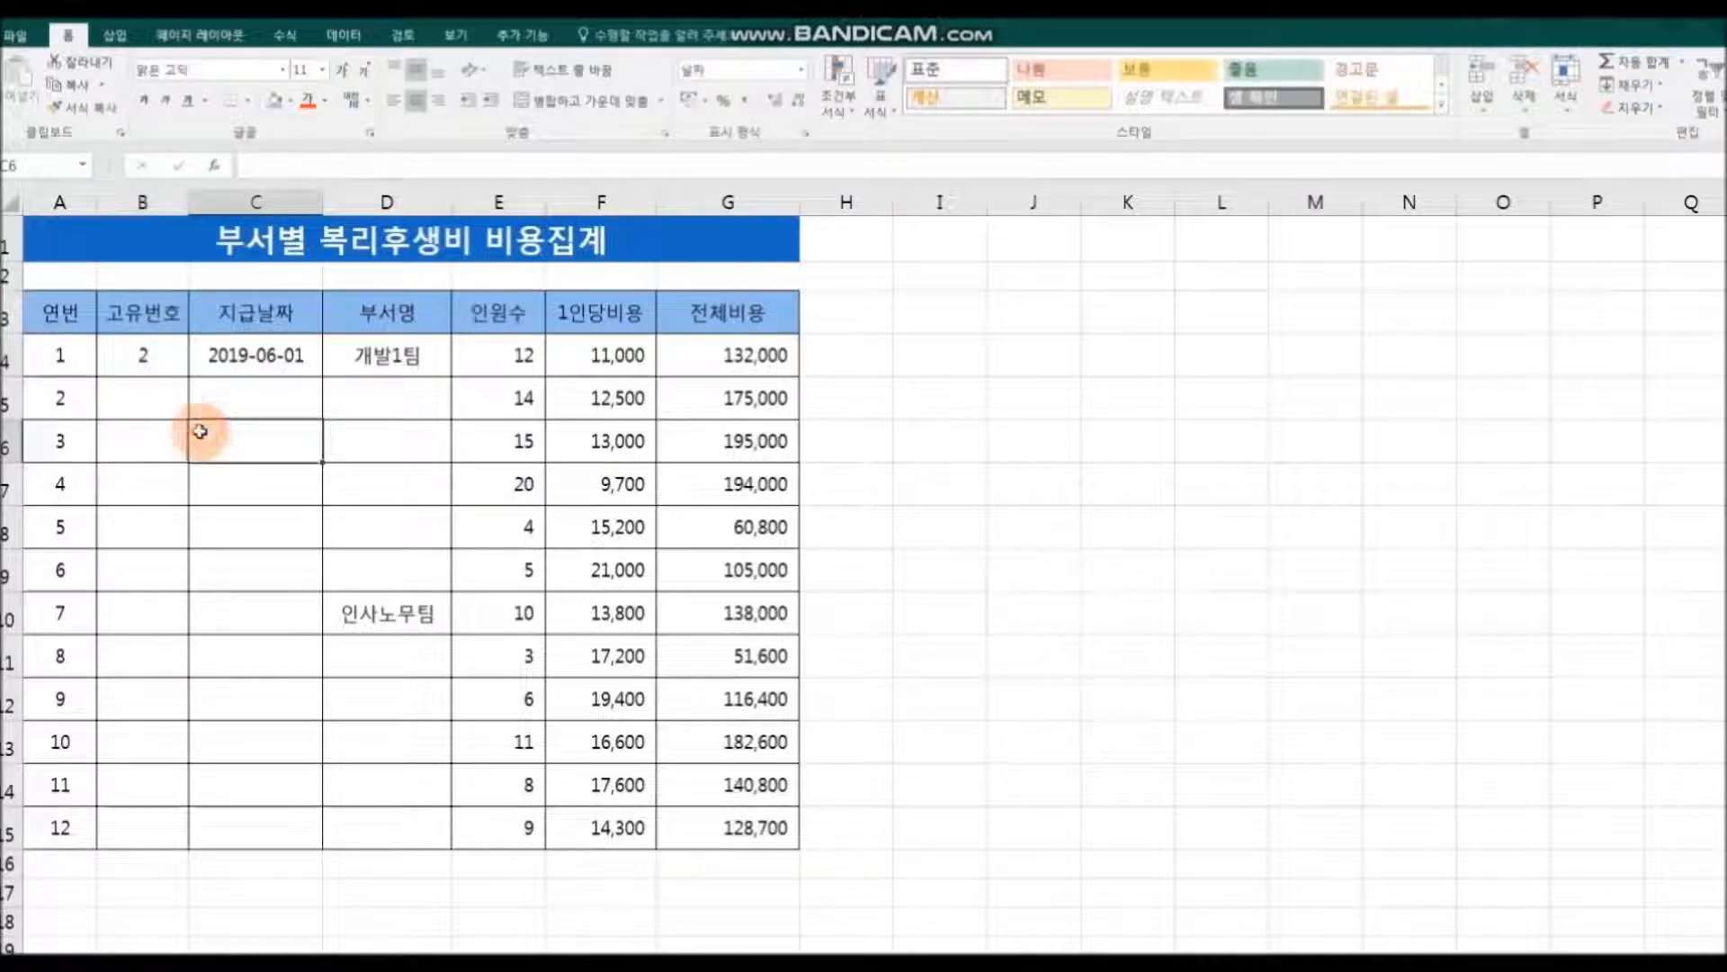
{"action": "left_click", "coordinate": [180, 364]}
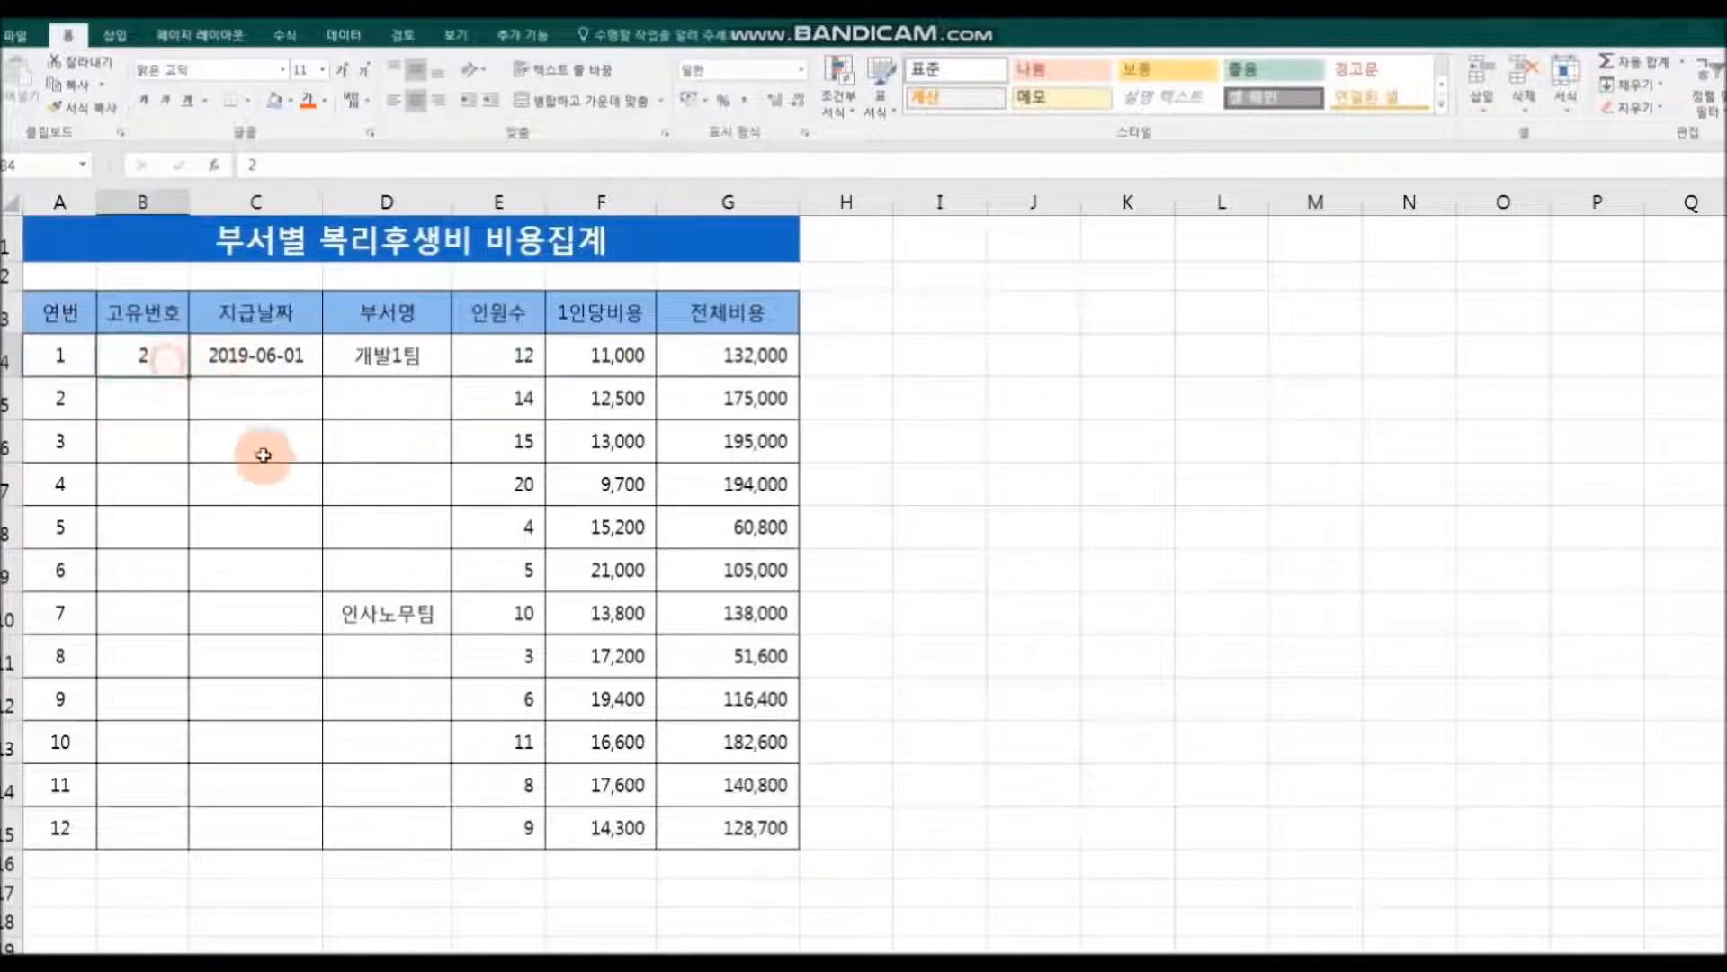
Step: Enter 4 in B5 and extend the B4:B5 pattern down to B15 so the 고유번호 column counts by twos
{"action": "left_click", "coordinate": [153, 403]}
{"action": "type", "text": "4"}
{"action": "left_click", "coordinate": [252, 445]}
{"action": "left_click", "coordinate": [159, 359]}
{"action": "left_click_drag", "start_coordinate": [159, 359], "coordinate": [147, 397]}
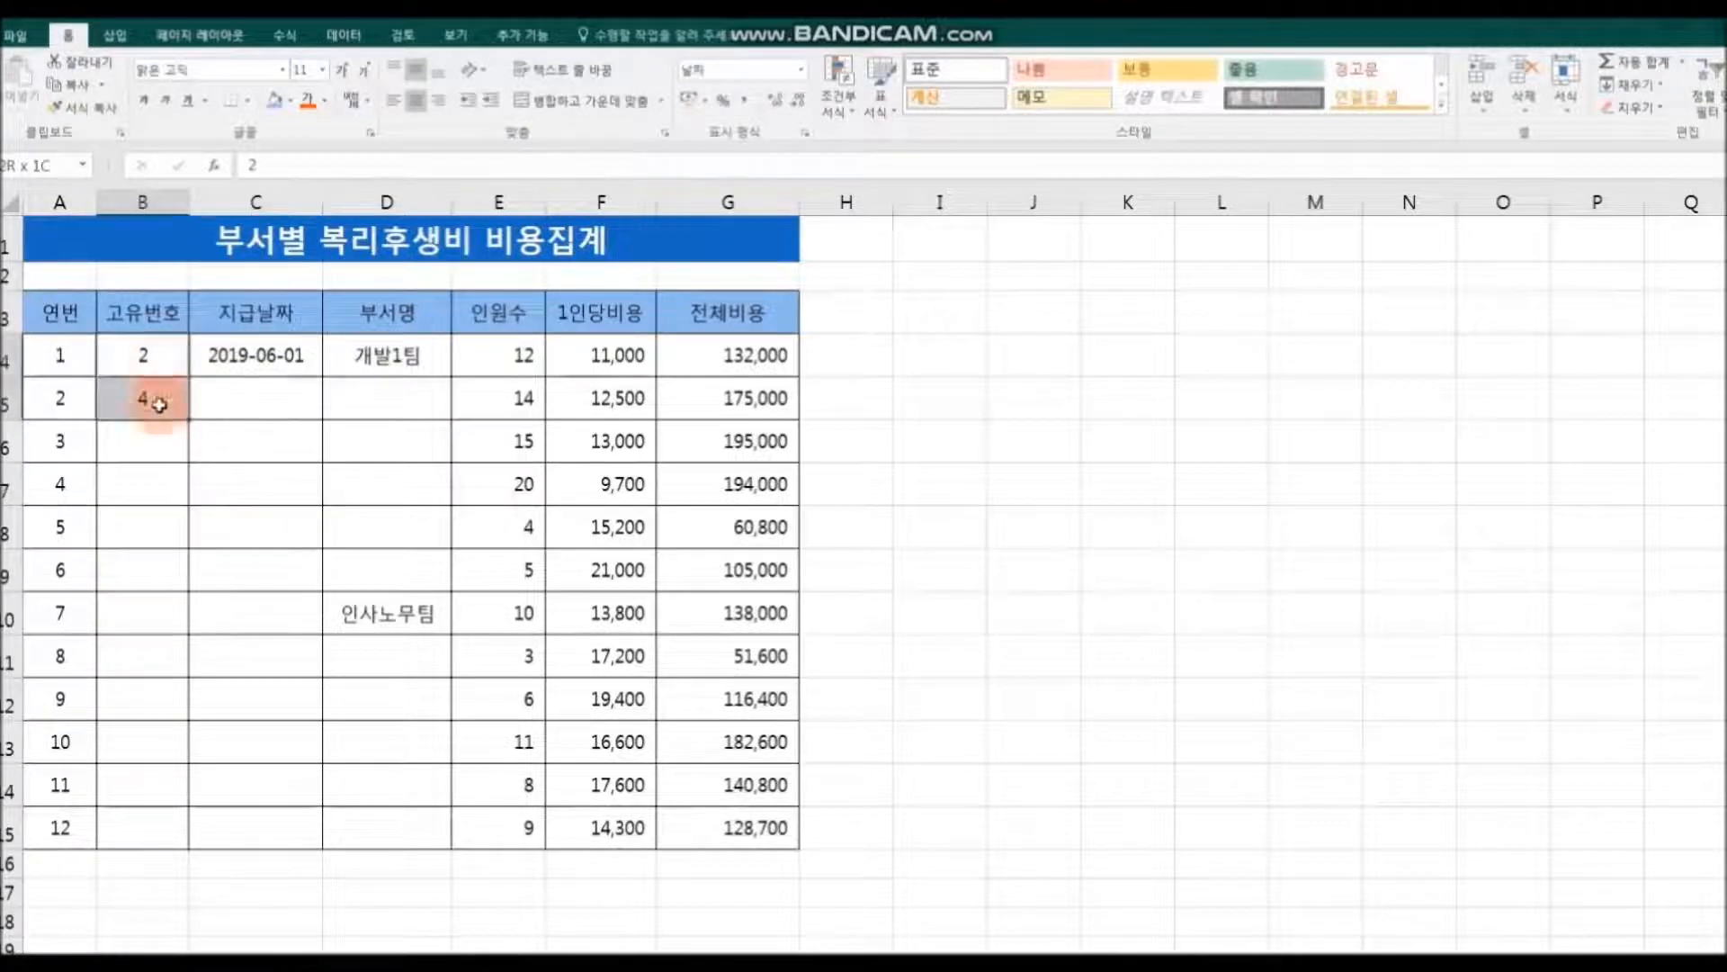
{"action": "left_click_drag", "start_coordinate": [189, 421], "coordinate": [187, 846]}
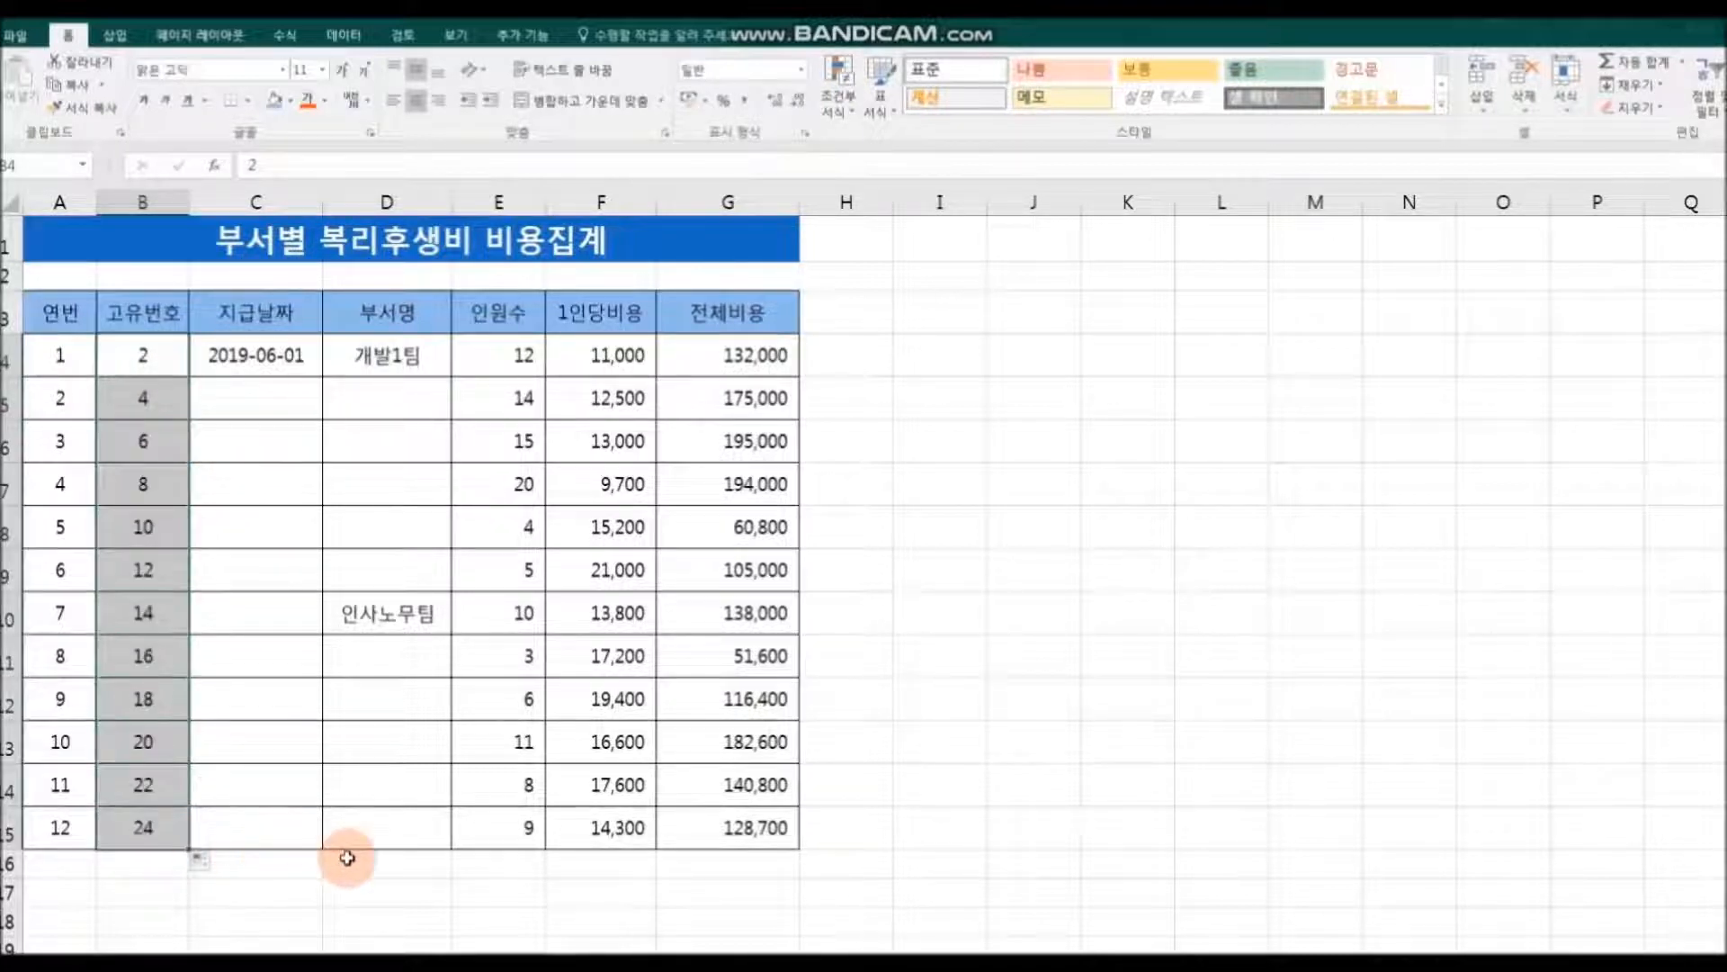
{"action": "left_click", "coordinate": [385, 862]}
Step: Replace the 고유번호 values in B5:B15 with a series that enters 7 in B5 and continues the B4:B5 interval down to B15
{"action": "left_click_drag", "start_coordinate": [153, 392], "coordinate": [144, 823]}
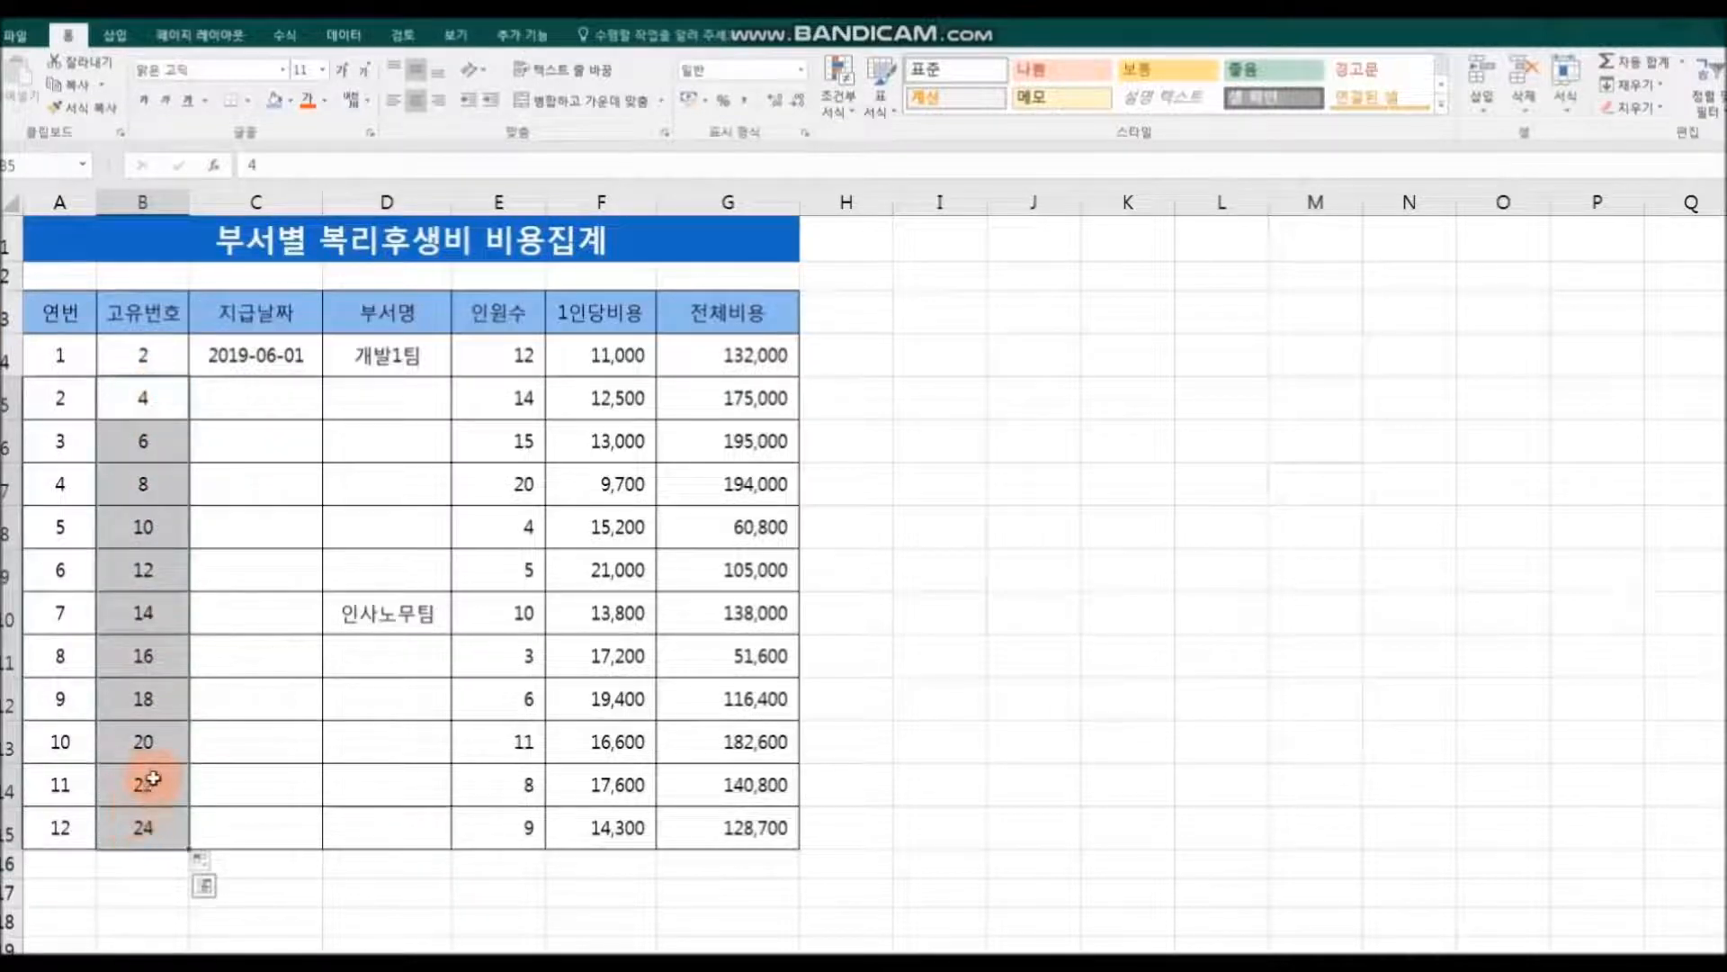
{"action": "key", "text": "Delete"}
{"action": "left_click", "coordinate": [140, 396]}
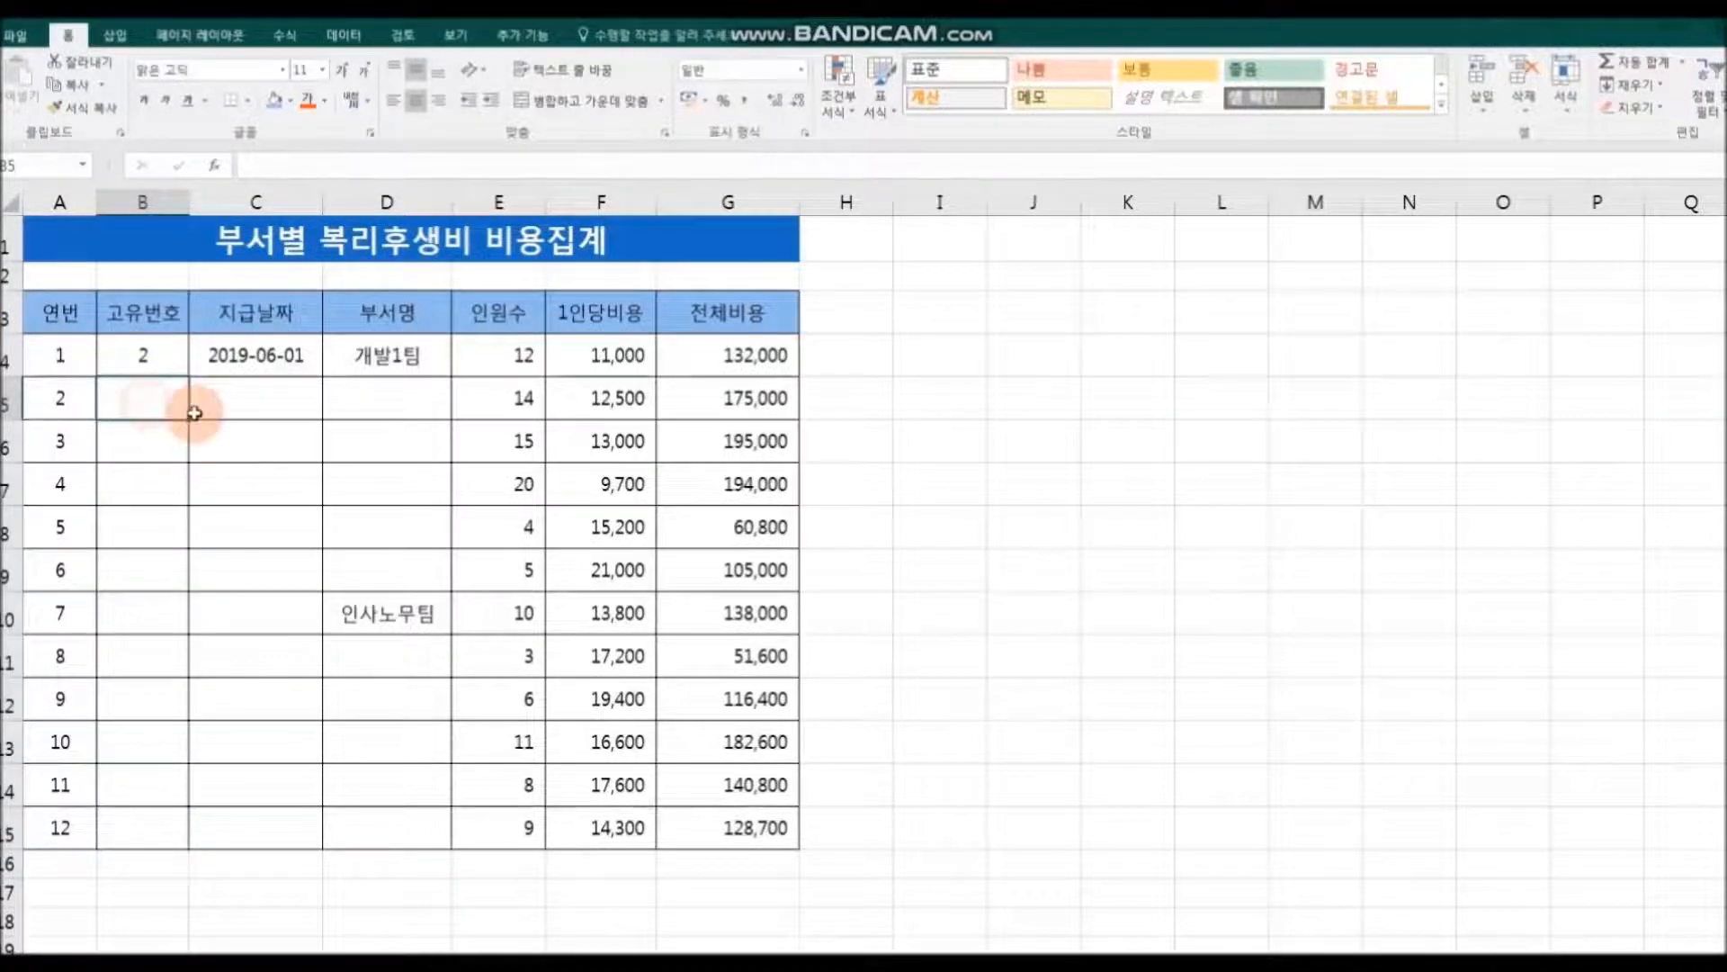
{"action": "type", "text": "7"}
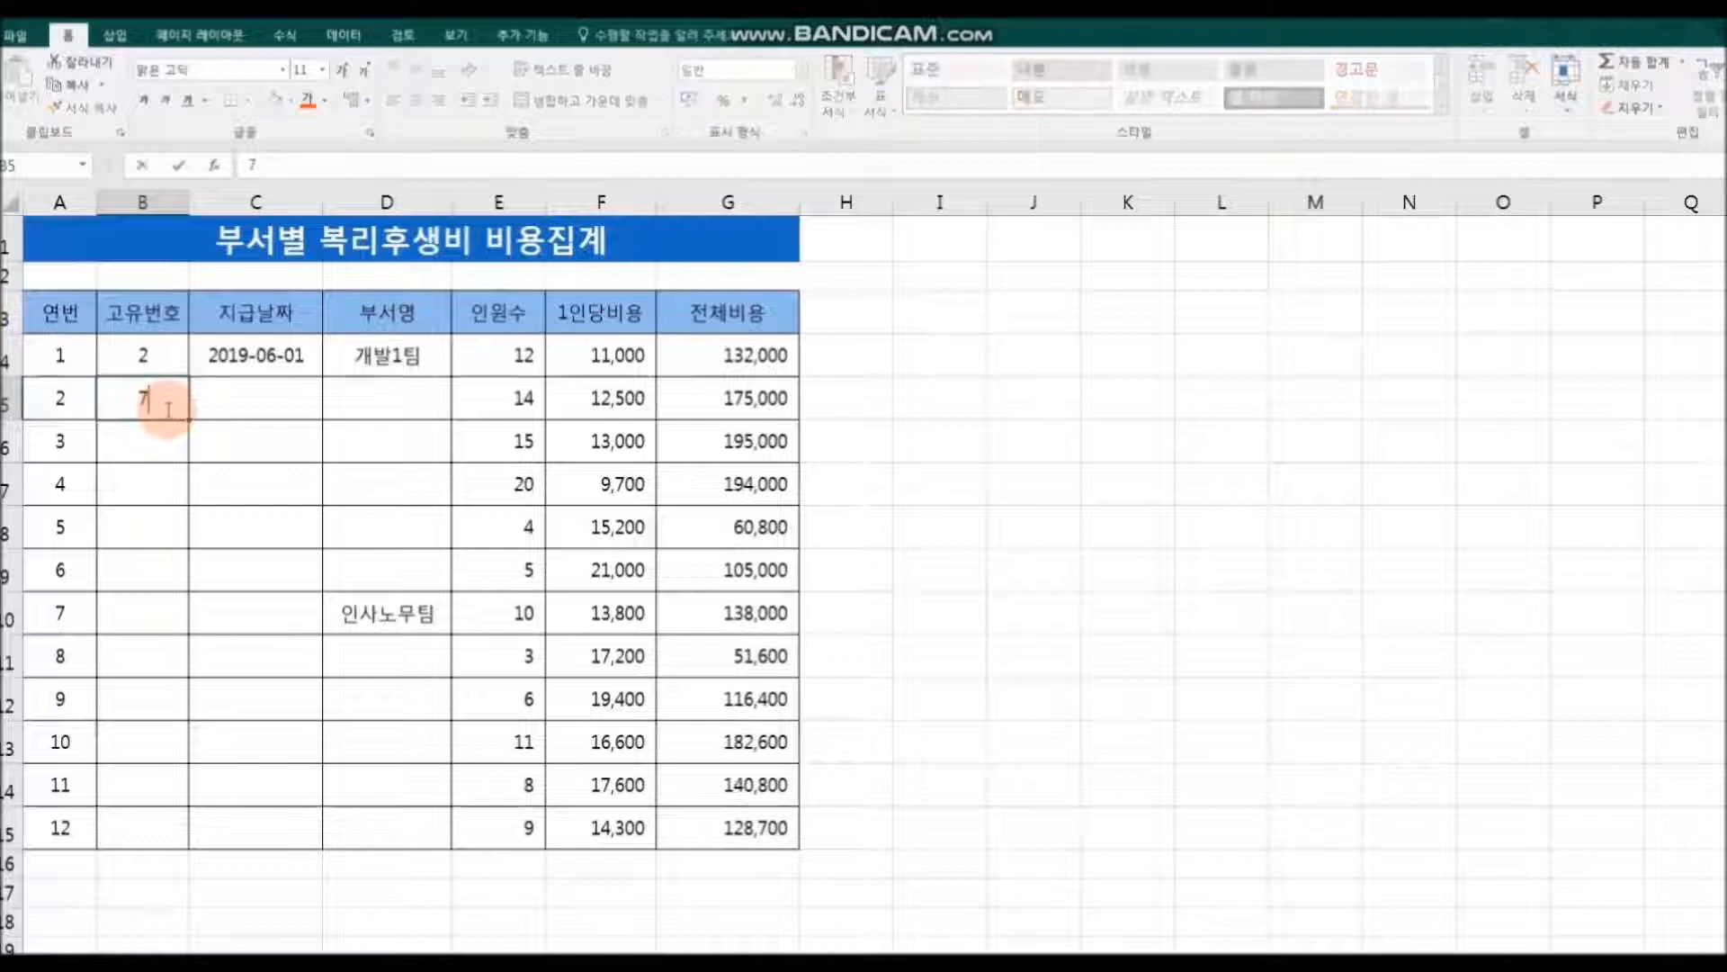
{"action": "left_click", "coordinate": [259, 455]}
{"action": "left_click_drag", "start_coordinate": [151, 354], "coordinate": [243, 856]}
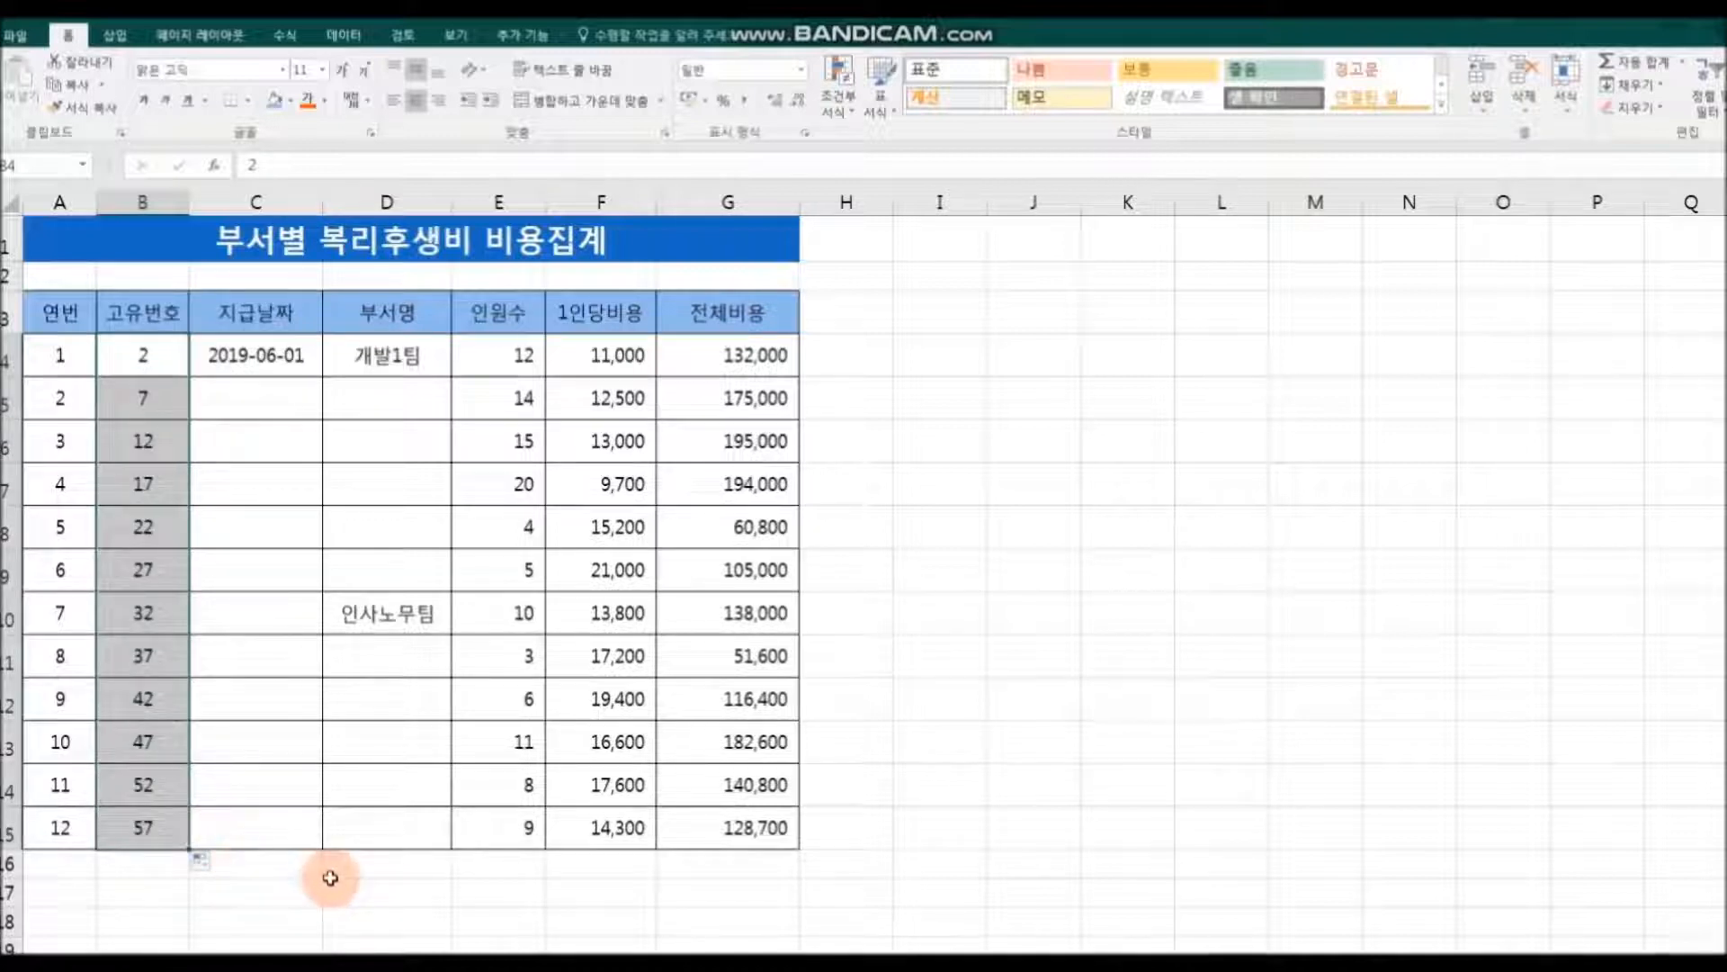
{"action": "left_click", "coordinate": [332, 873]}
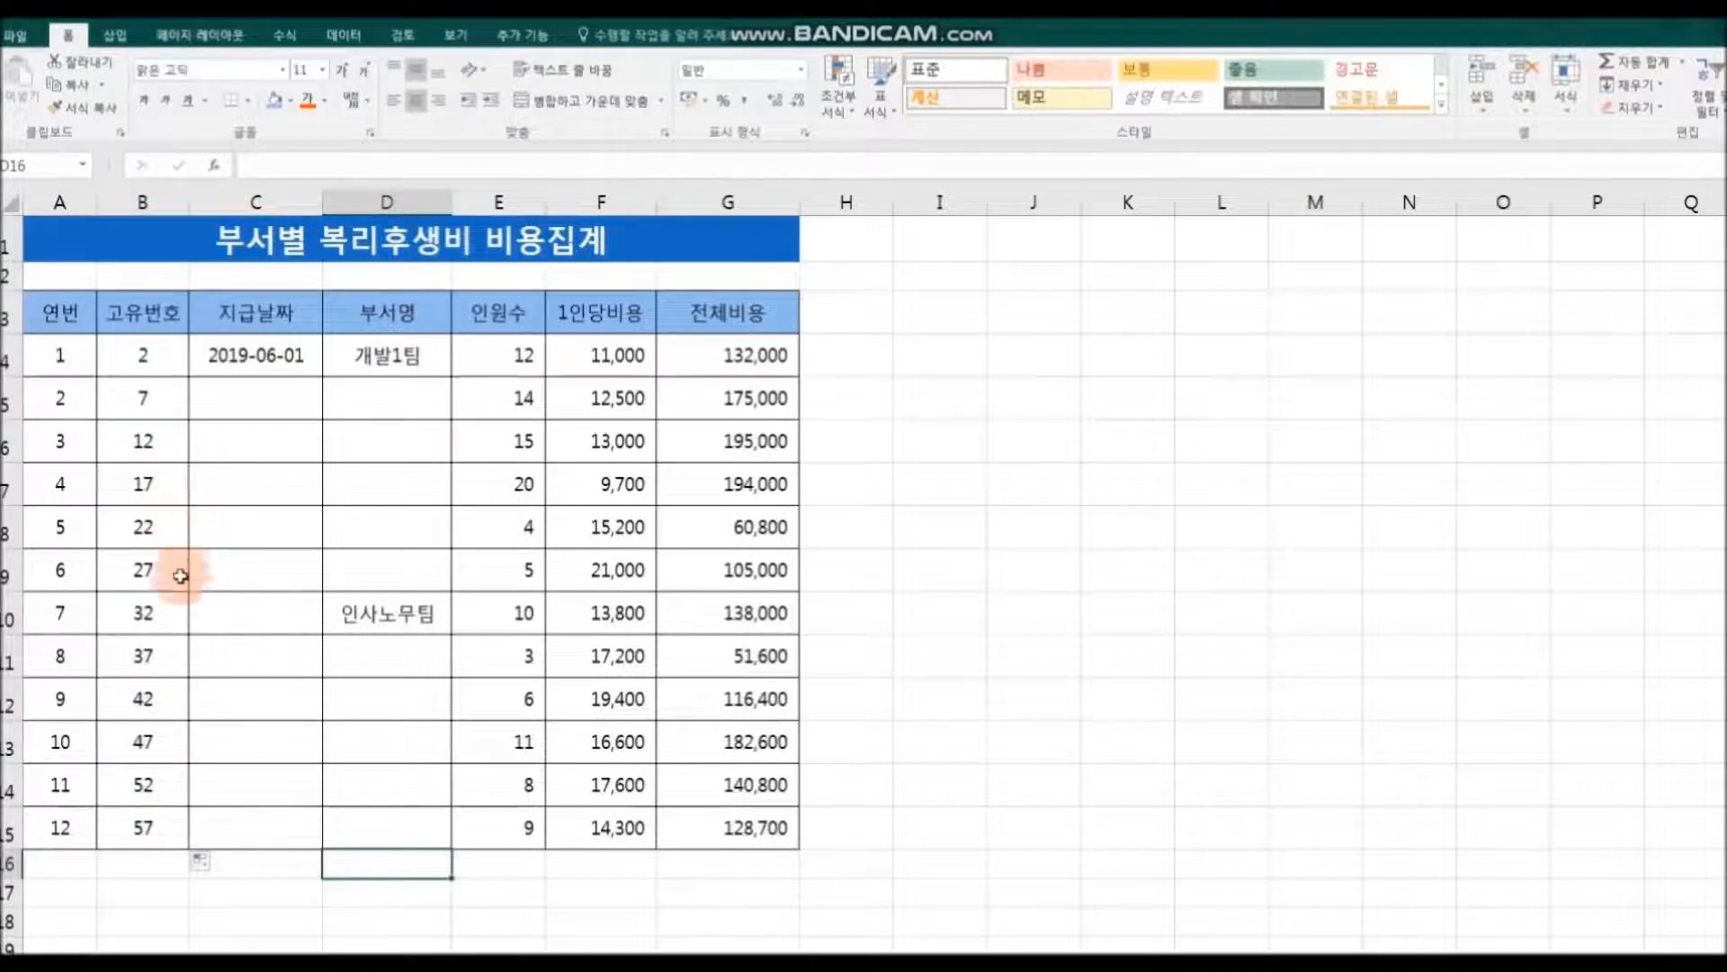
Step: Clear B5:B15 and enter 3 in B4 and 5 in B5 as new 고유번호 starting values
{"action": "left_click_drag", "start_coordinate": [168, 389], "coordinate": [167, 812]}
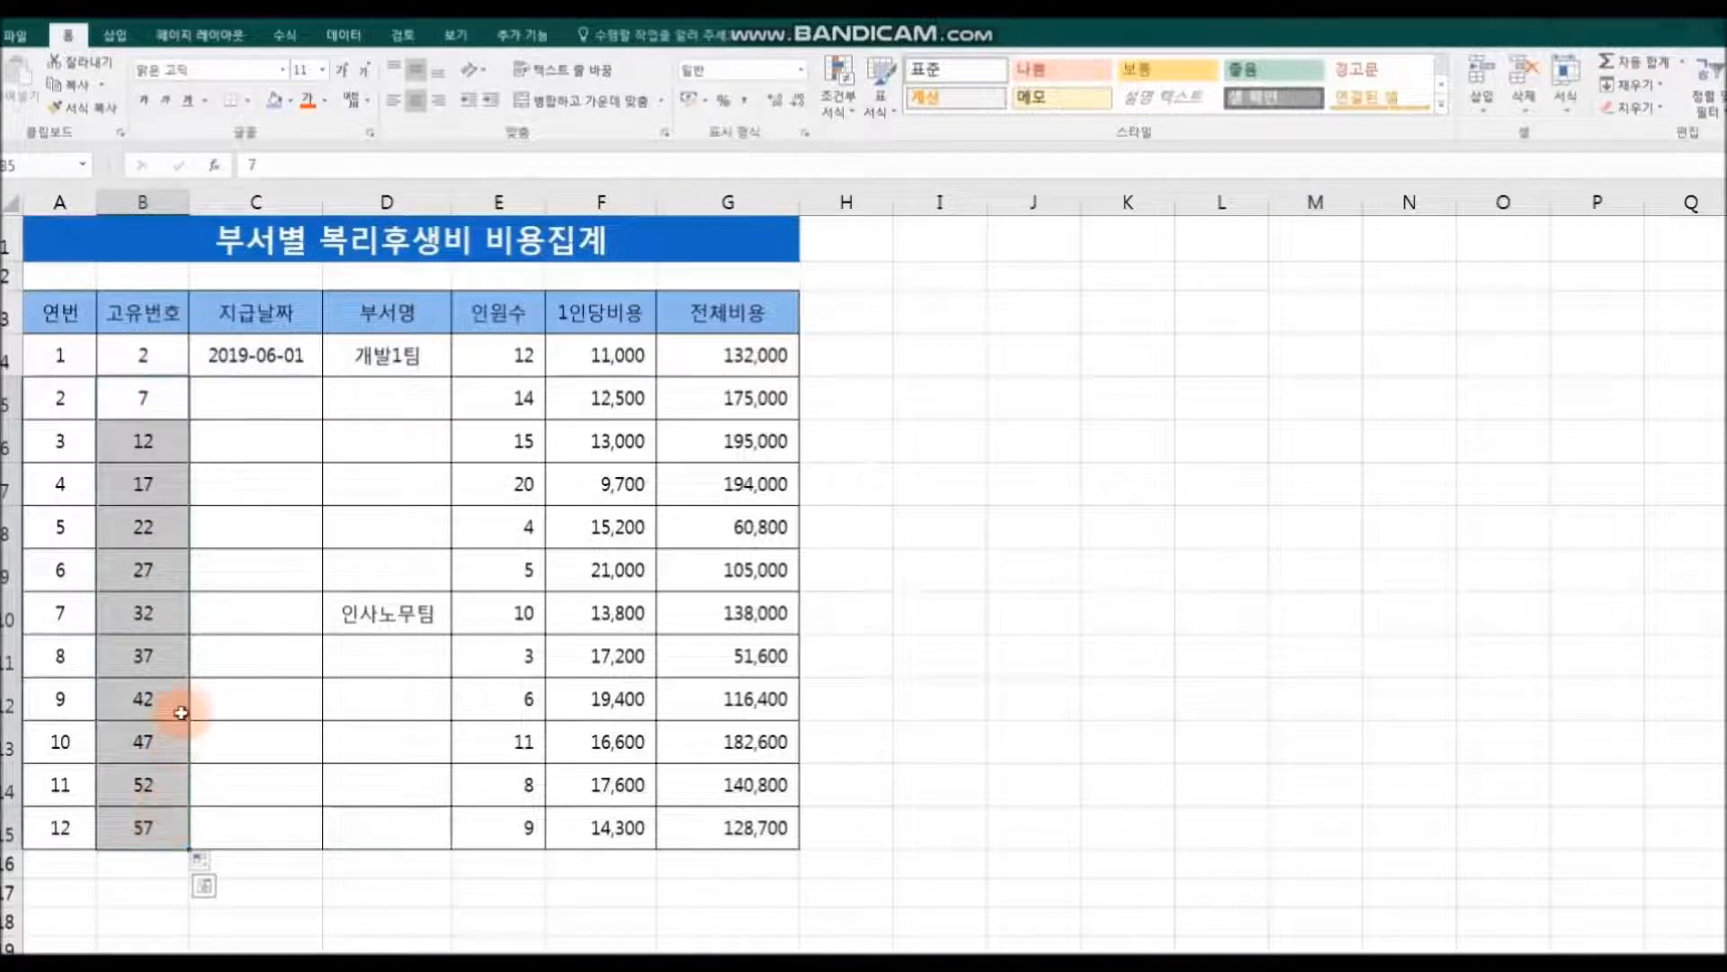
{"action": "key", "text": "Delete"}
{"action": "left_click", "coordinate": [144, 358]}
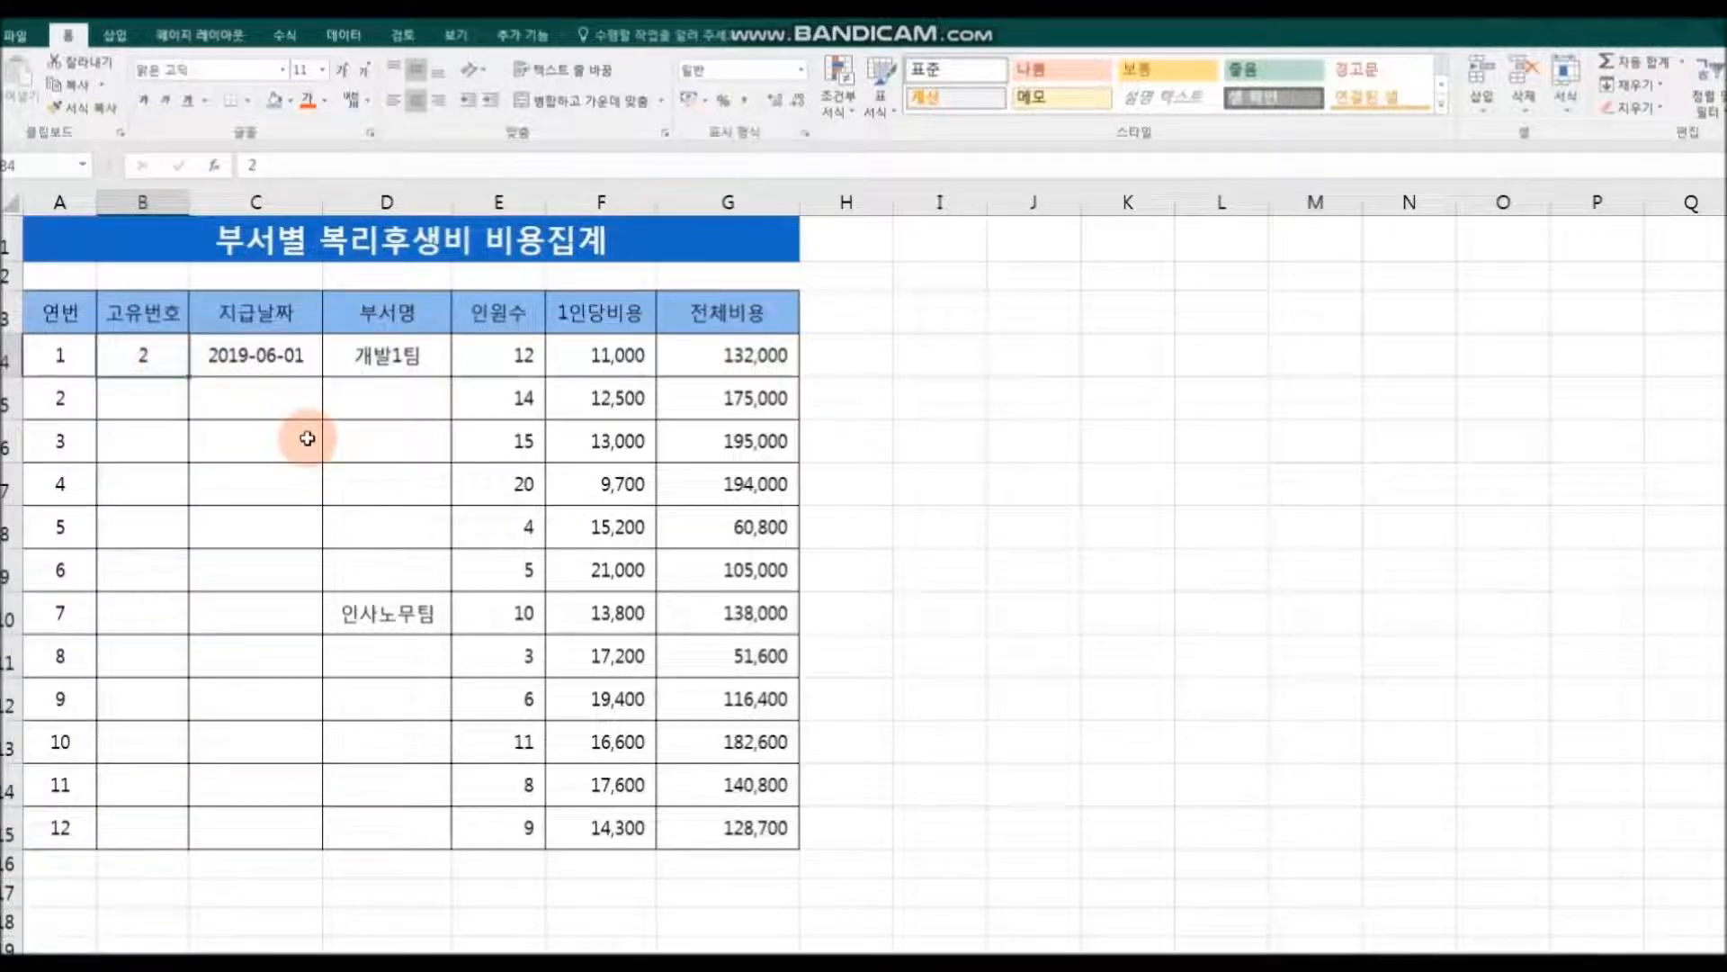
{"action": "type", "text": "3"}
{"action": "key", "text": "Return"}
{"action": "left_click", "coordinate": [331, 436]}
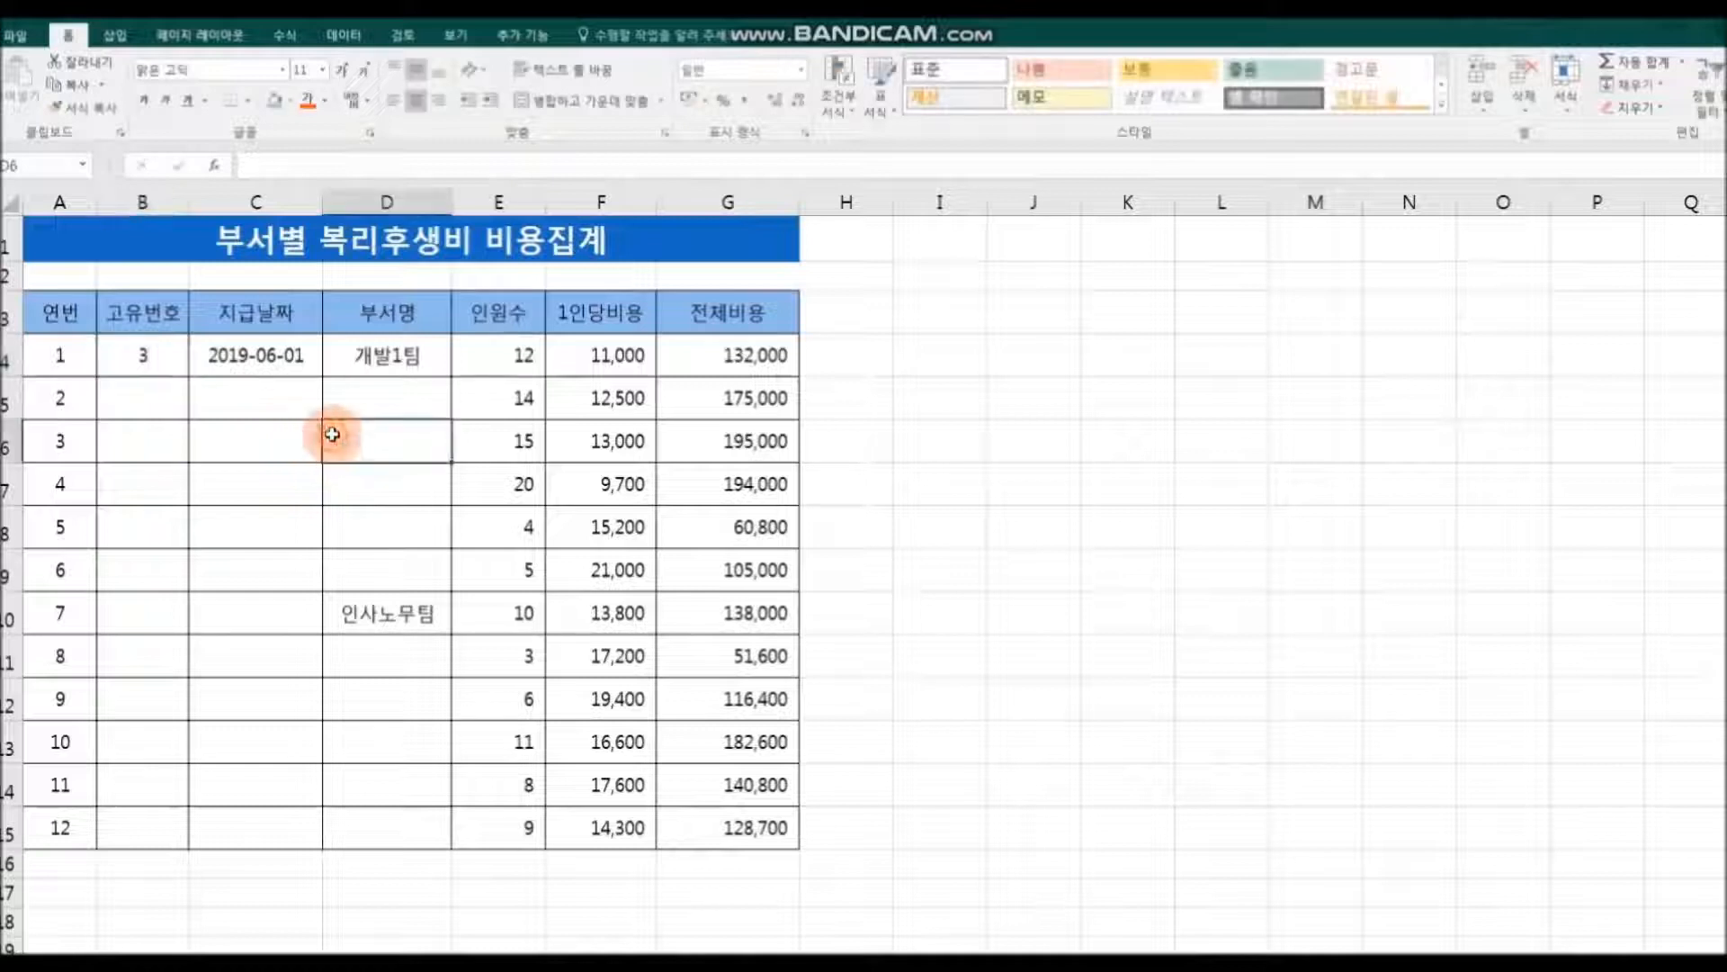
{"action": "left_click", "coordinate": [137, 391]}
{"action": "type", "text": "5"}
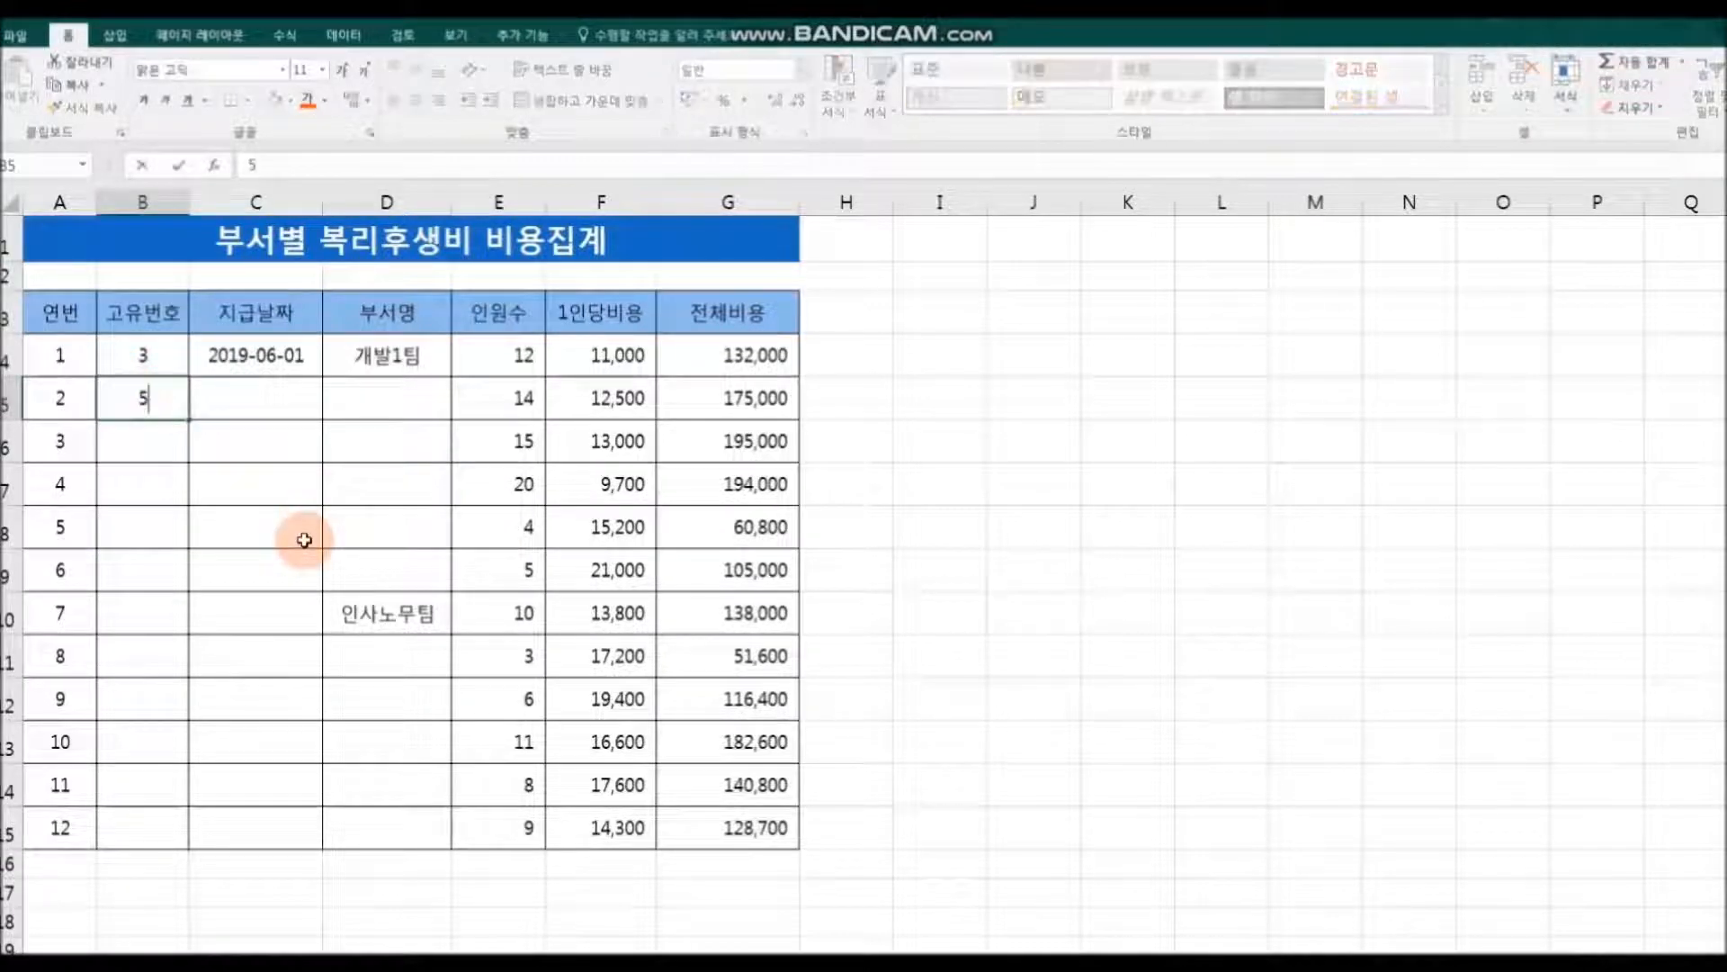
{"action": "key", "text": "Return"}
Step: Extend the B4:B5 pattern down to B15, filling the 고유번호 column with odd numbers from 3 to 25
{"action": "left_click", "coordinate": [141, 356]}
{"action": "left_click_drag", "start_coordinate": [140, 356], "coordinate": [187, 845]}
{"action": "left_click", "coordinate": [338, 891]}
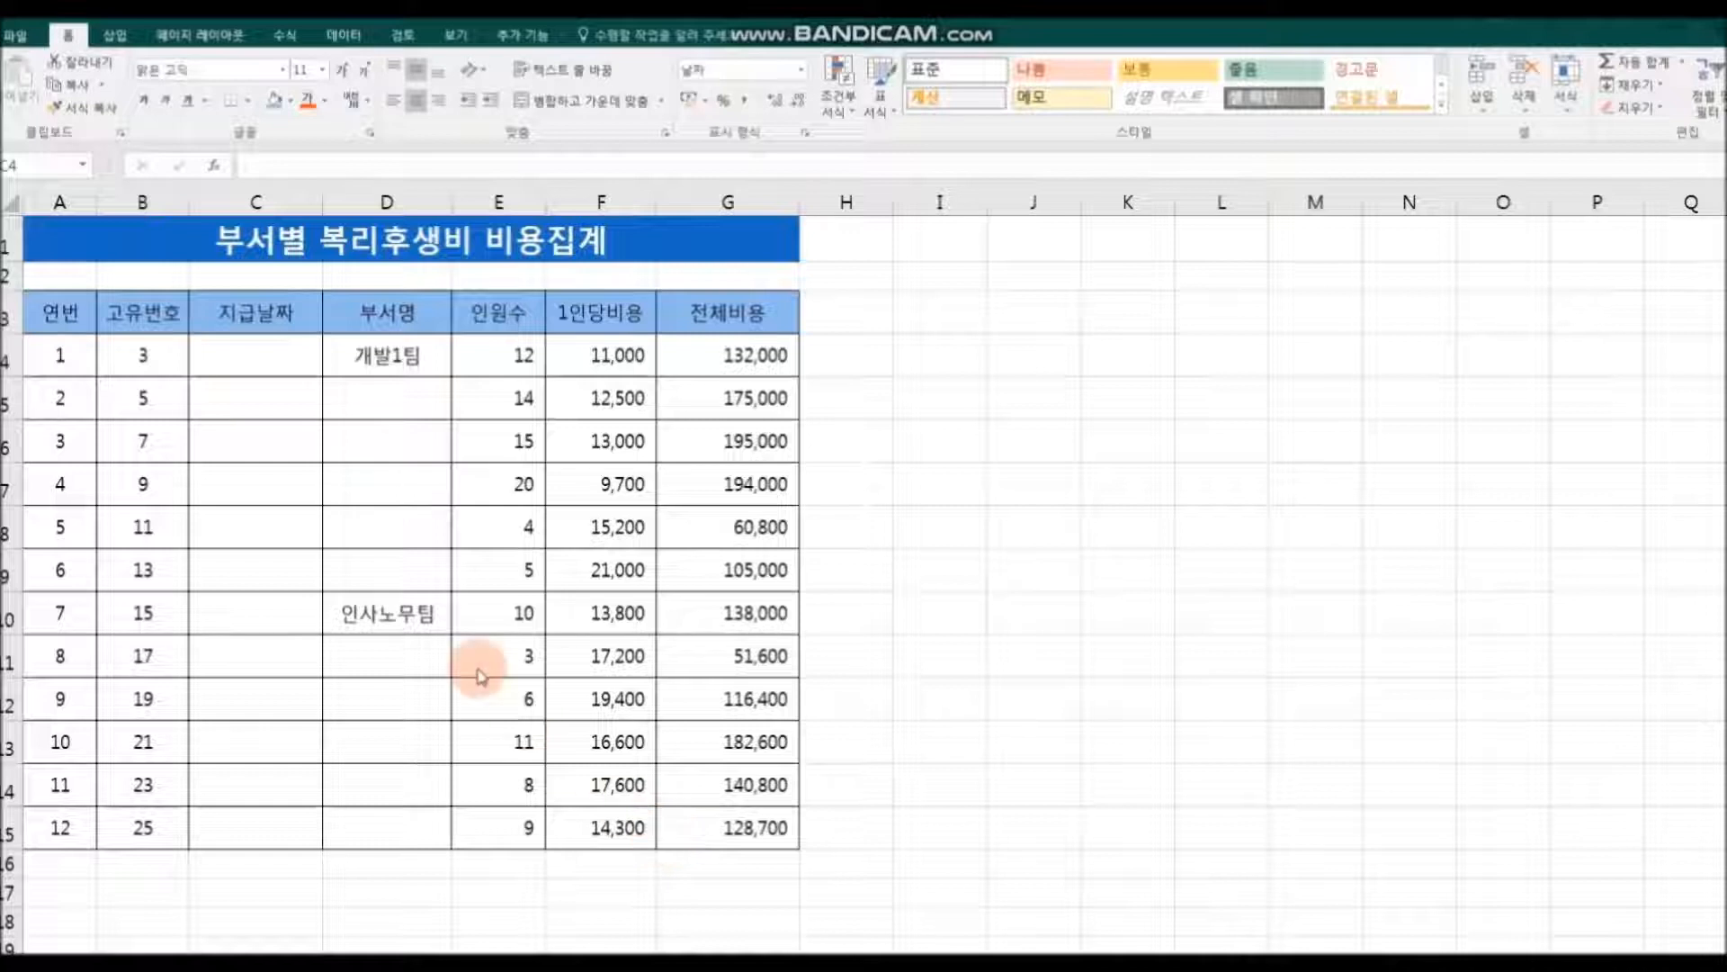
Step: Enter the date 2021/11/11 in C4 as the first 지급날짜
{"action": "left_click", "coordinate": [257, 357]}
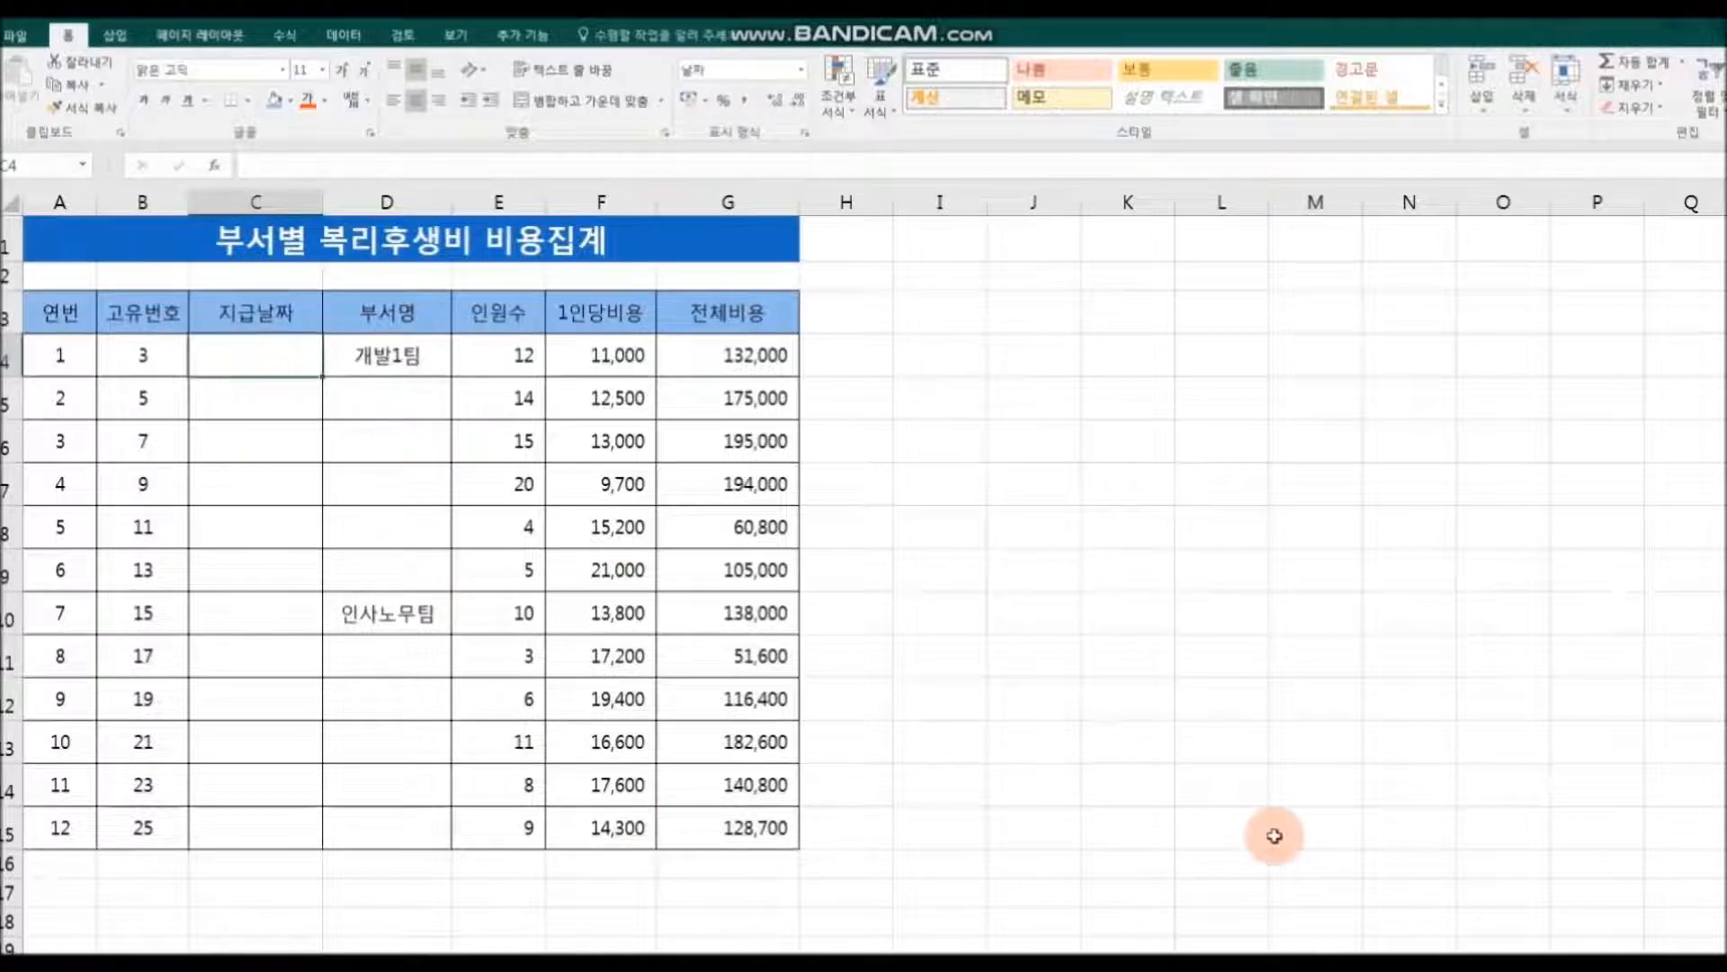
{"action": "type", "text": "2021"}
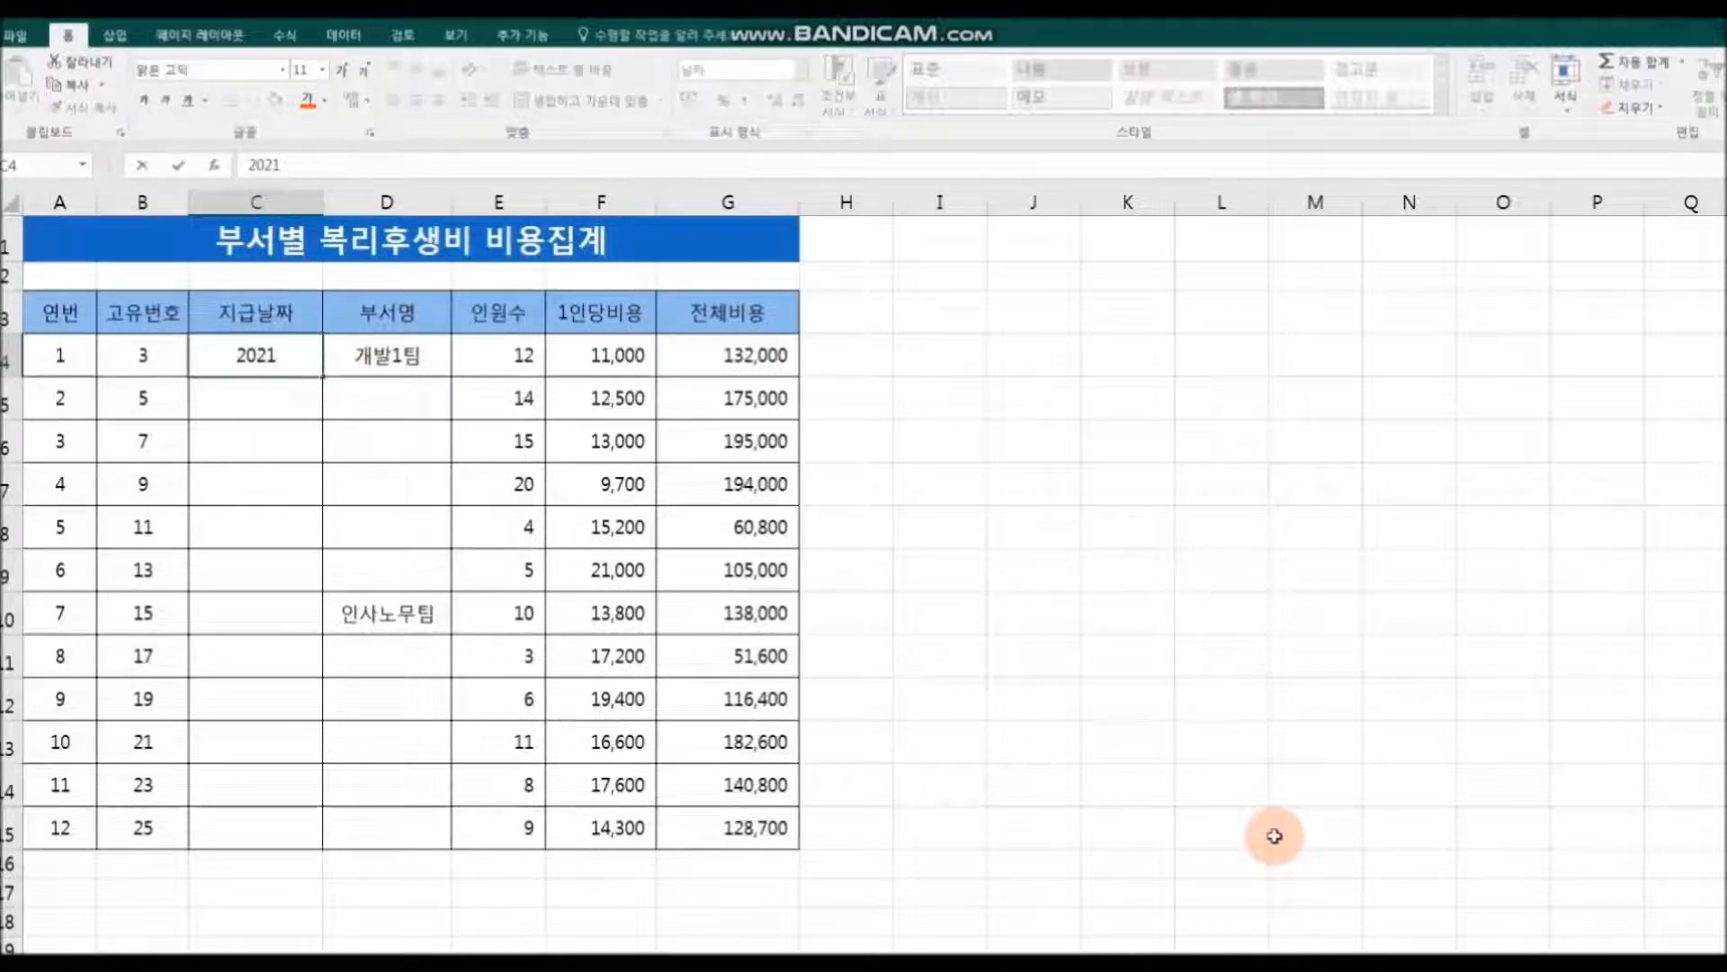
{"action": "type", "text": "/11/11"}
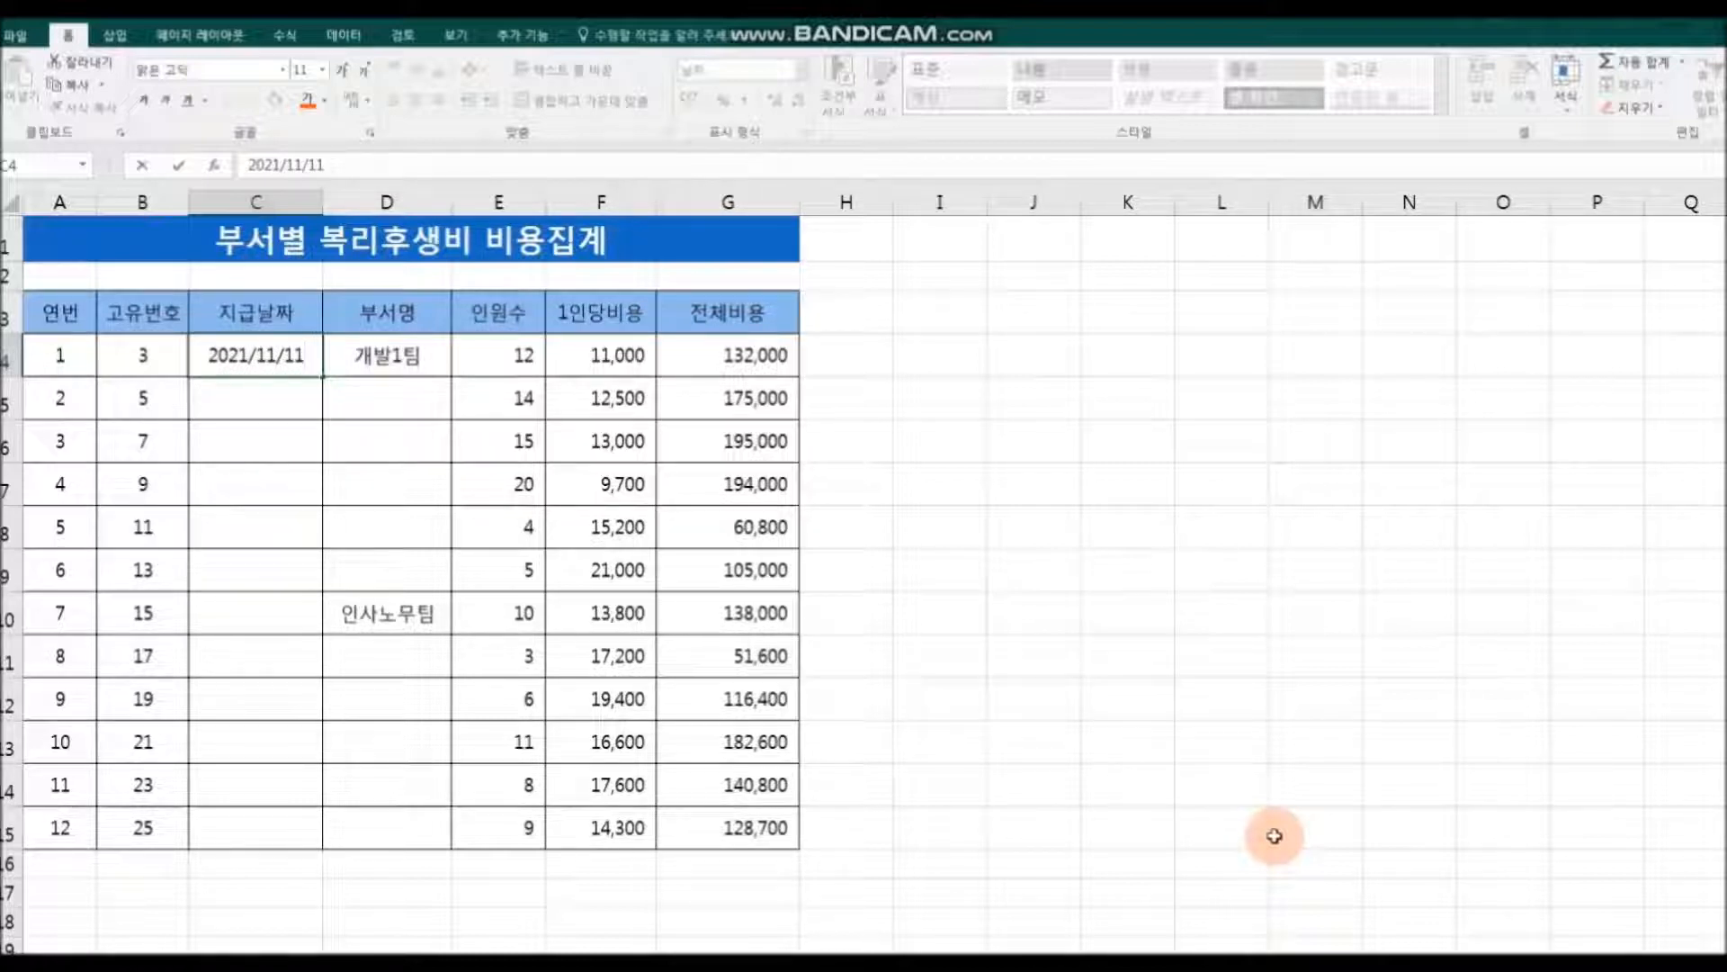
{"action": "key", "text": "Return"}
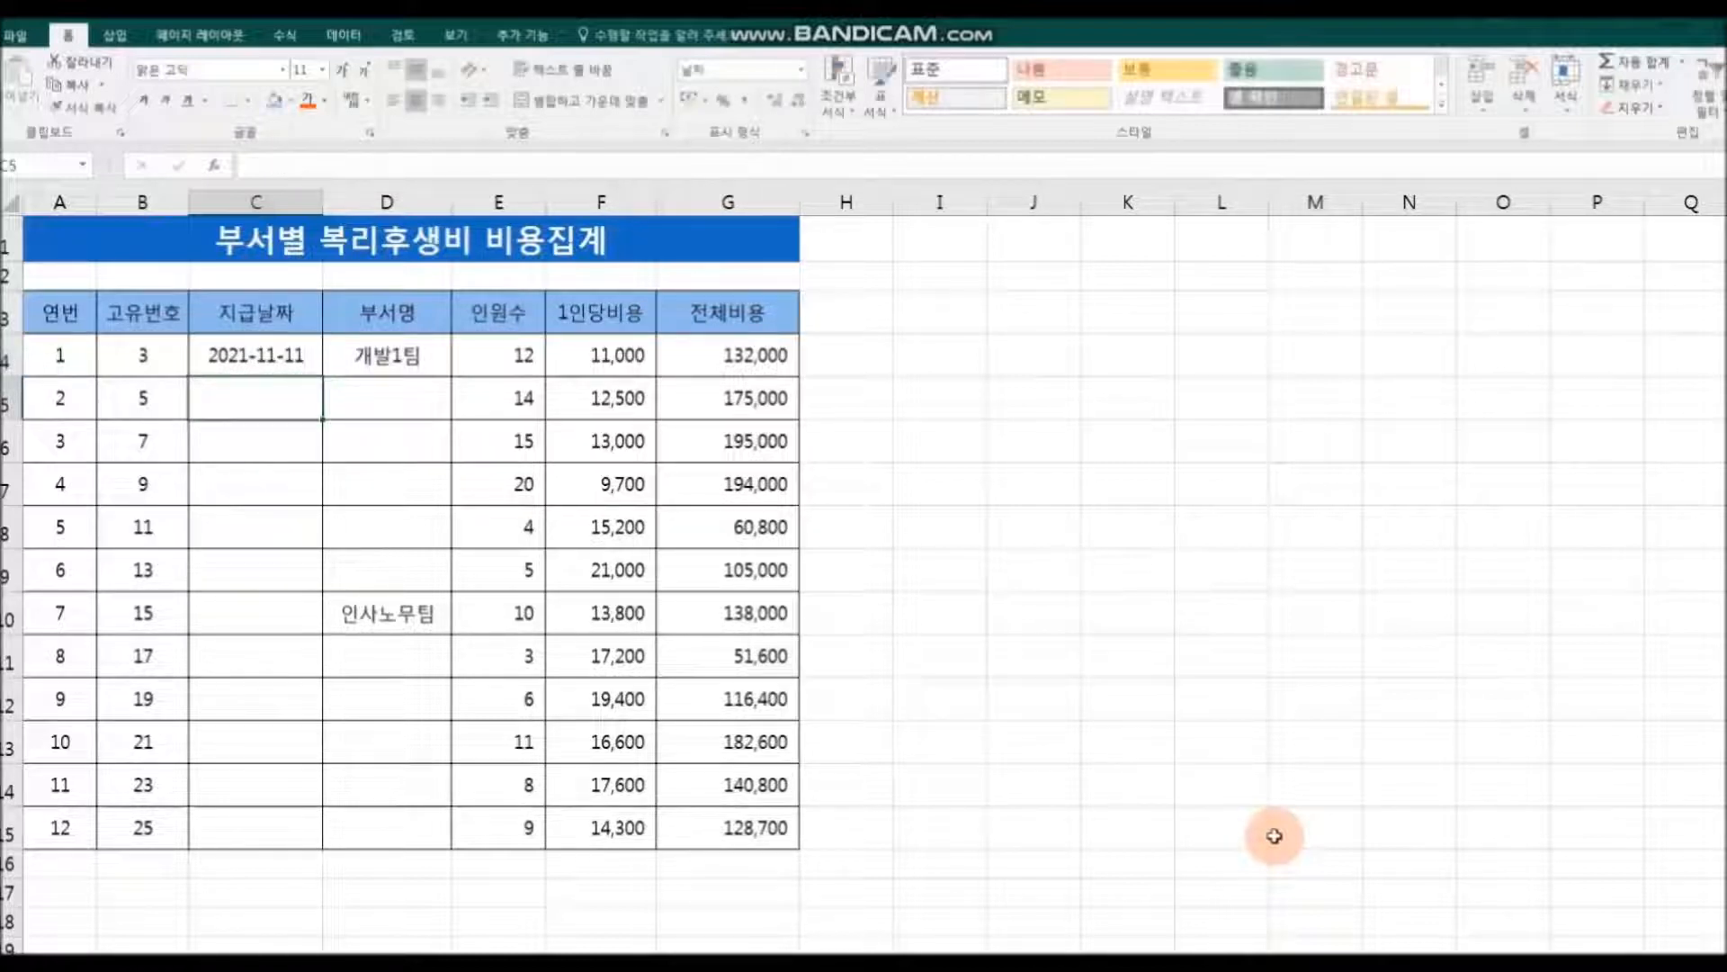
Step: Extend the 지급날짜 in C4 down to C15 and set the fill to weekdays only (평일 단위 채우기)
{"action": "left_click", "coordinate": [232, 360]}
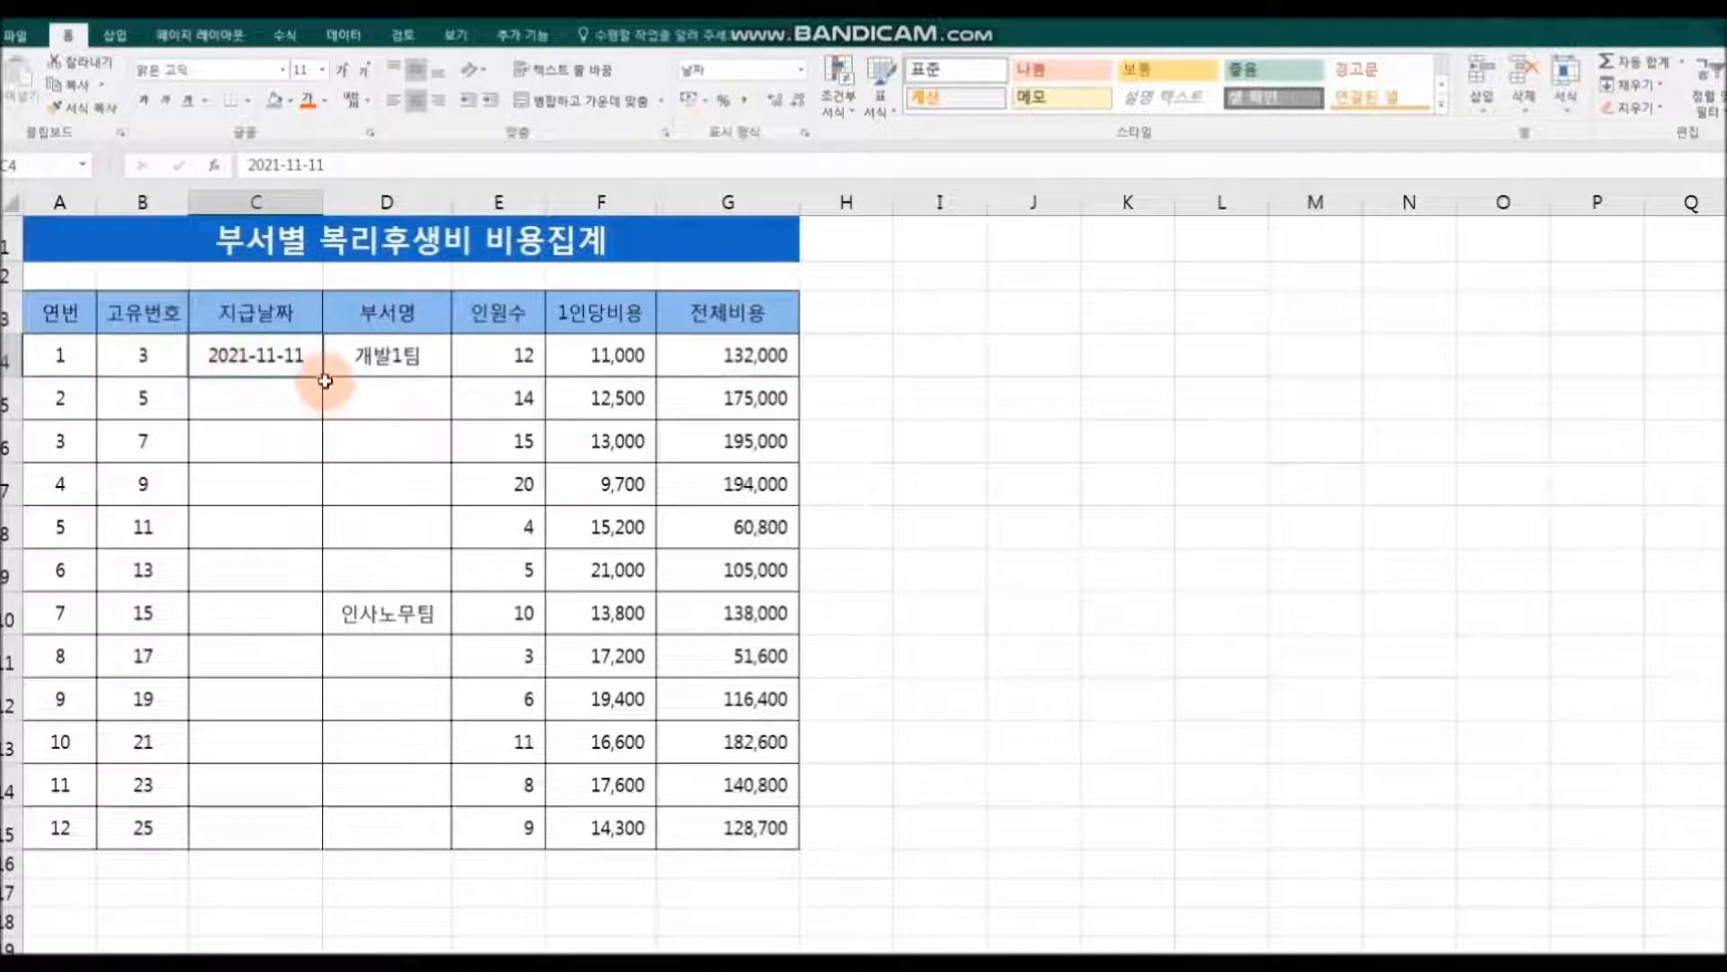
{"action": "left_click_drag", "start_coordinate": [323, 379], "coordinate": [329, 845]}
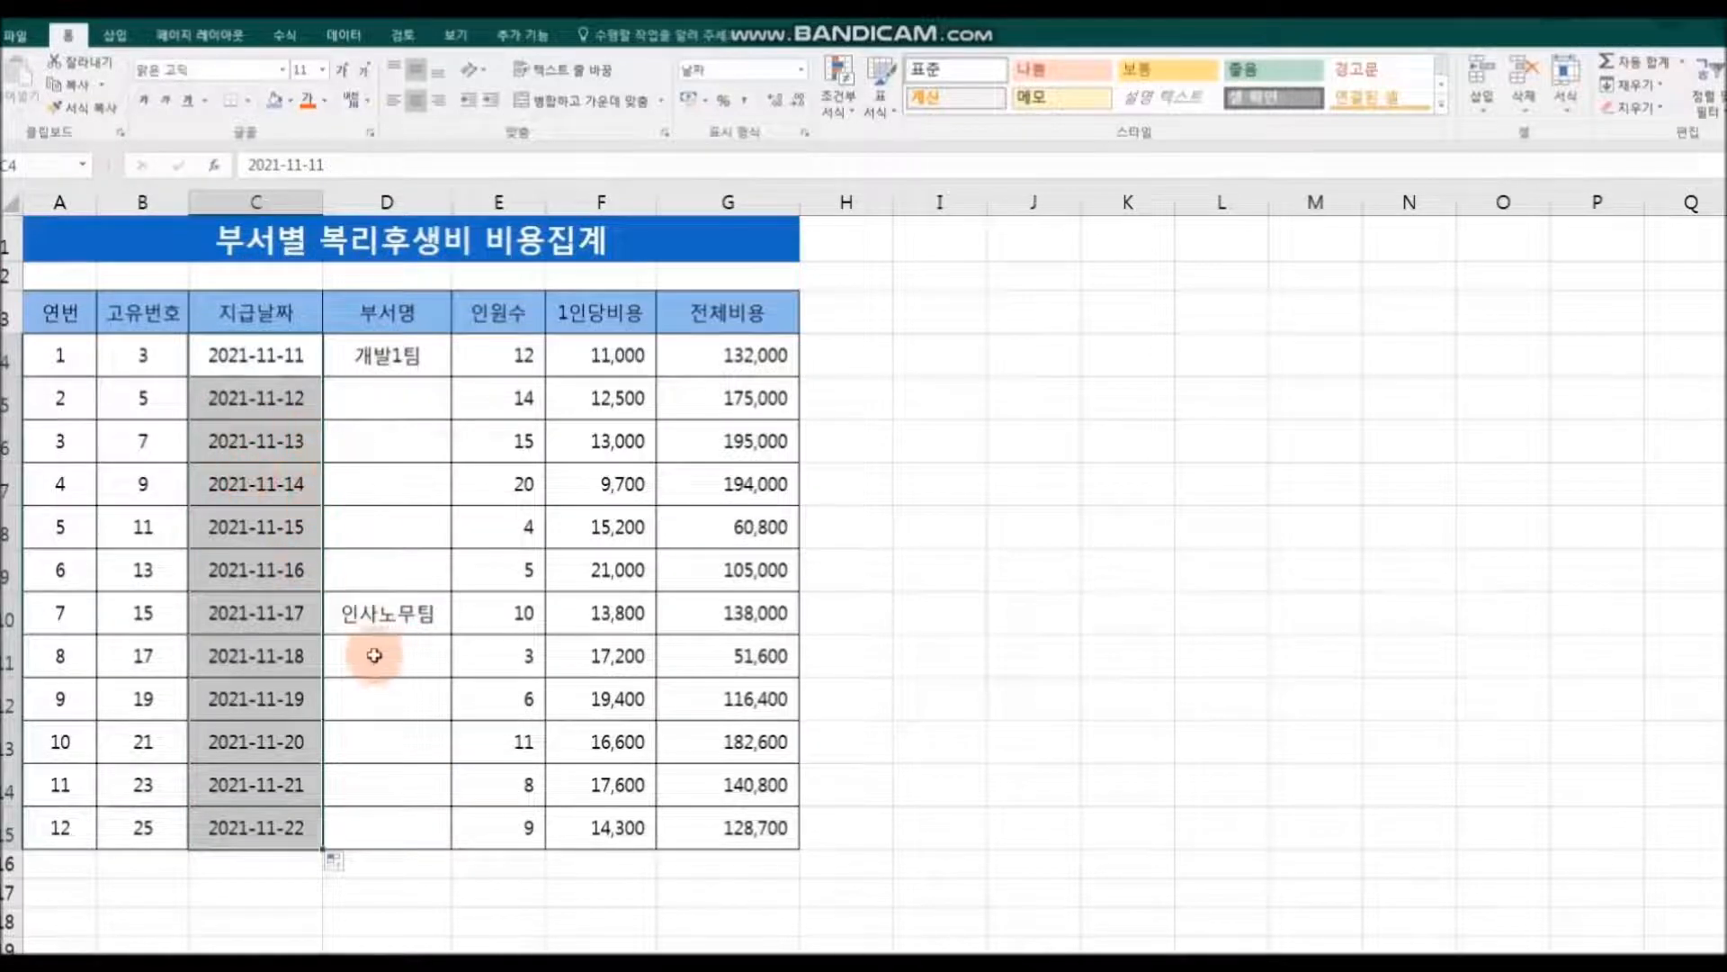
{"action": "left_click", "coordinate": [341, 865]}
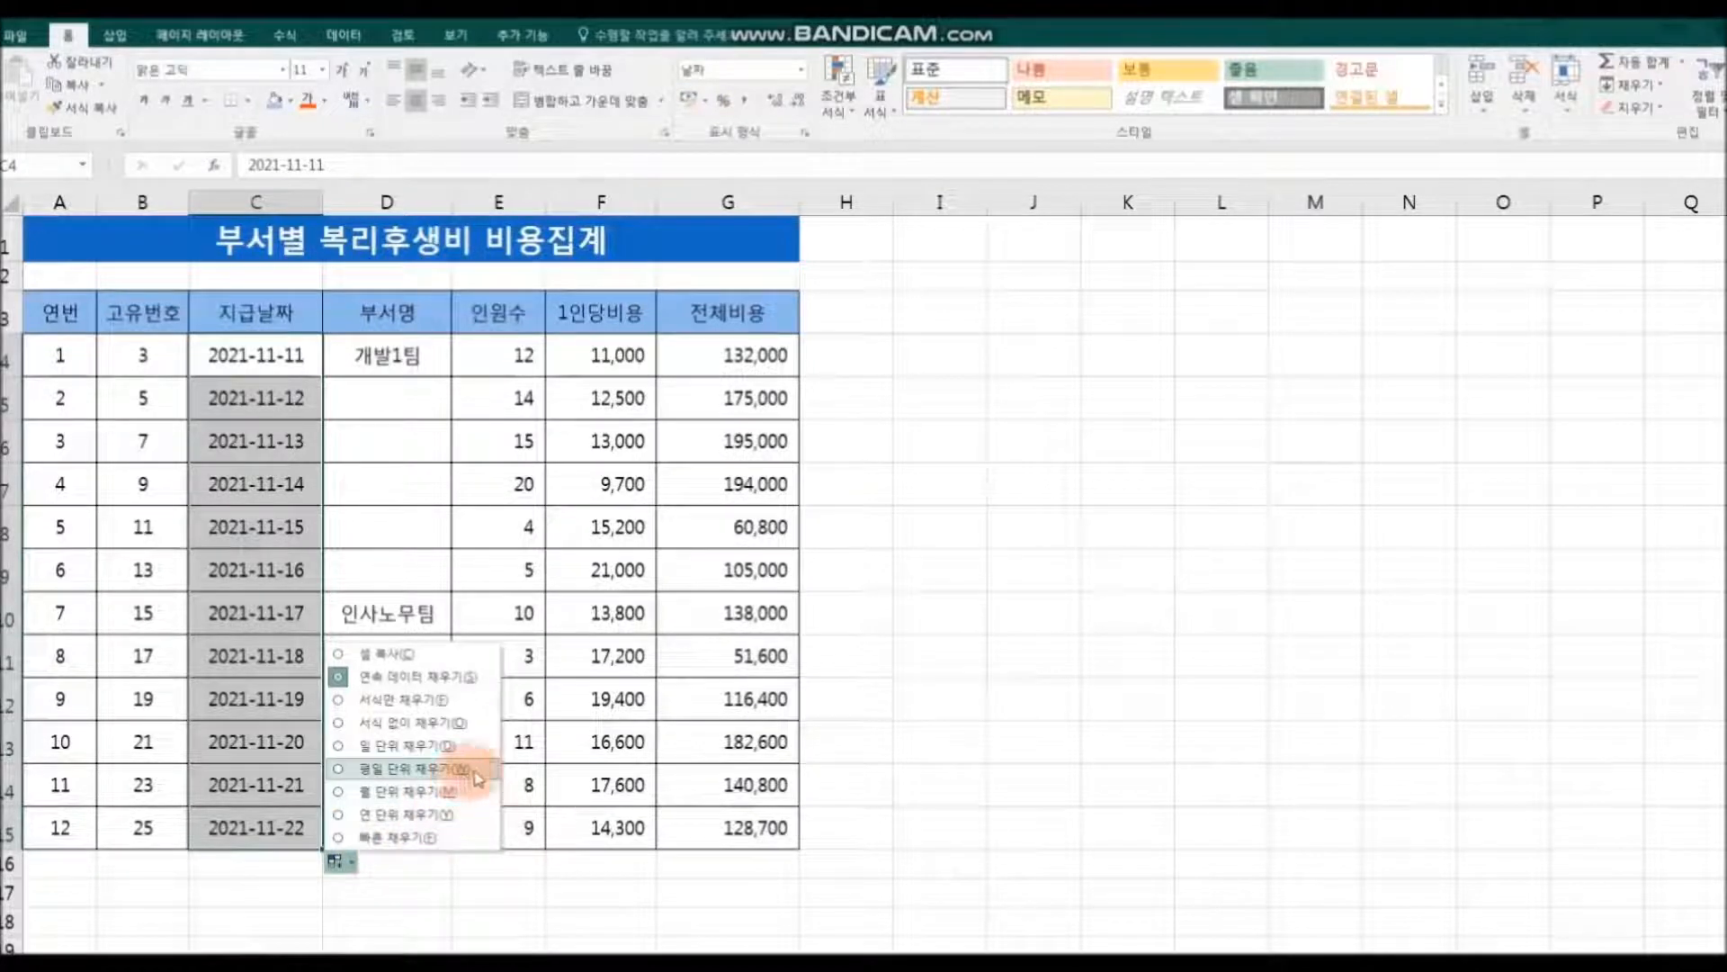
{"action": "left_click", "coordinate": [338, 769]}
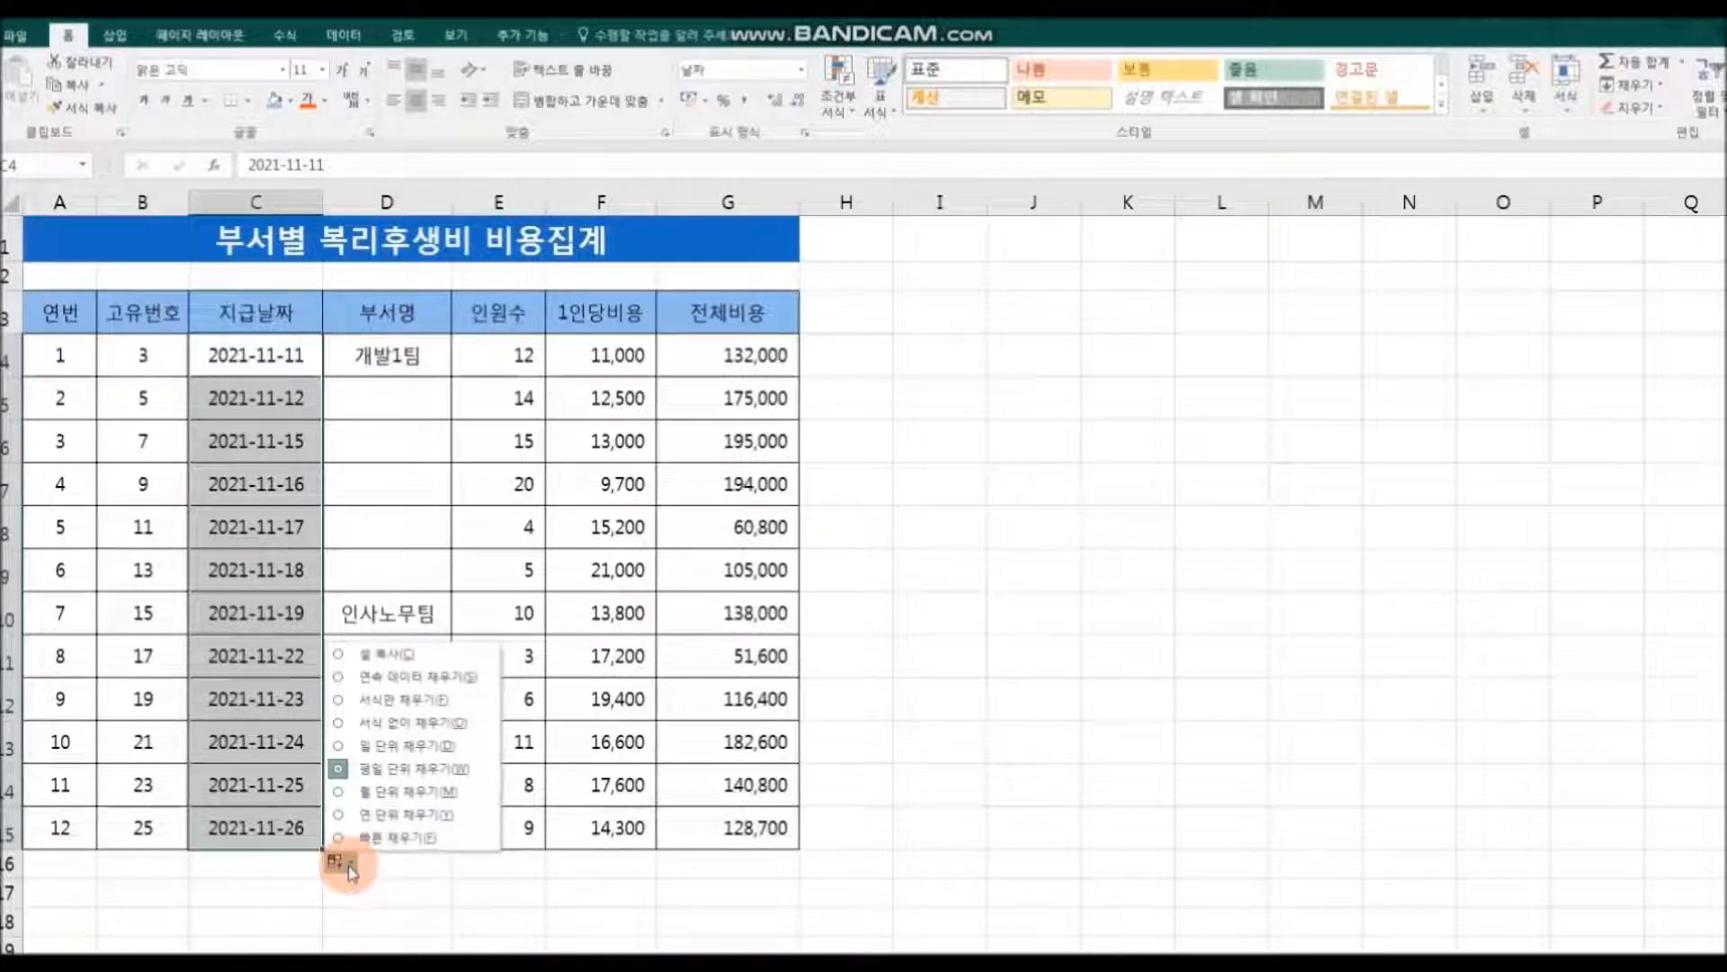
Step: Switch the C4:C15 date fill to monthly steps (월 단위 채우기), followed by yearly steps (연 단위 채우기)
{"action": "left_click", "coordinate": [408, 790]}
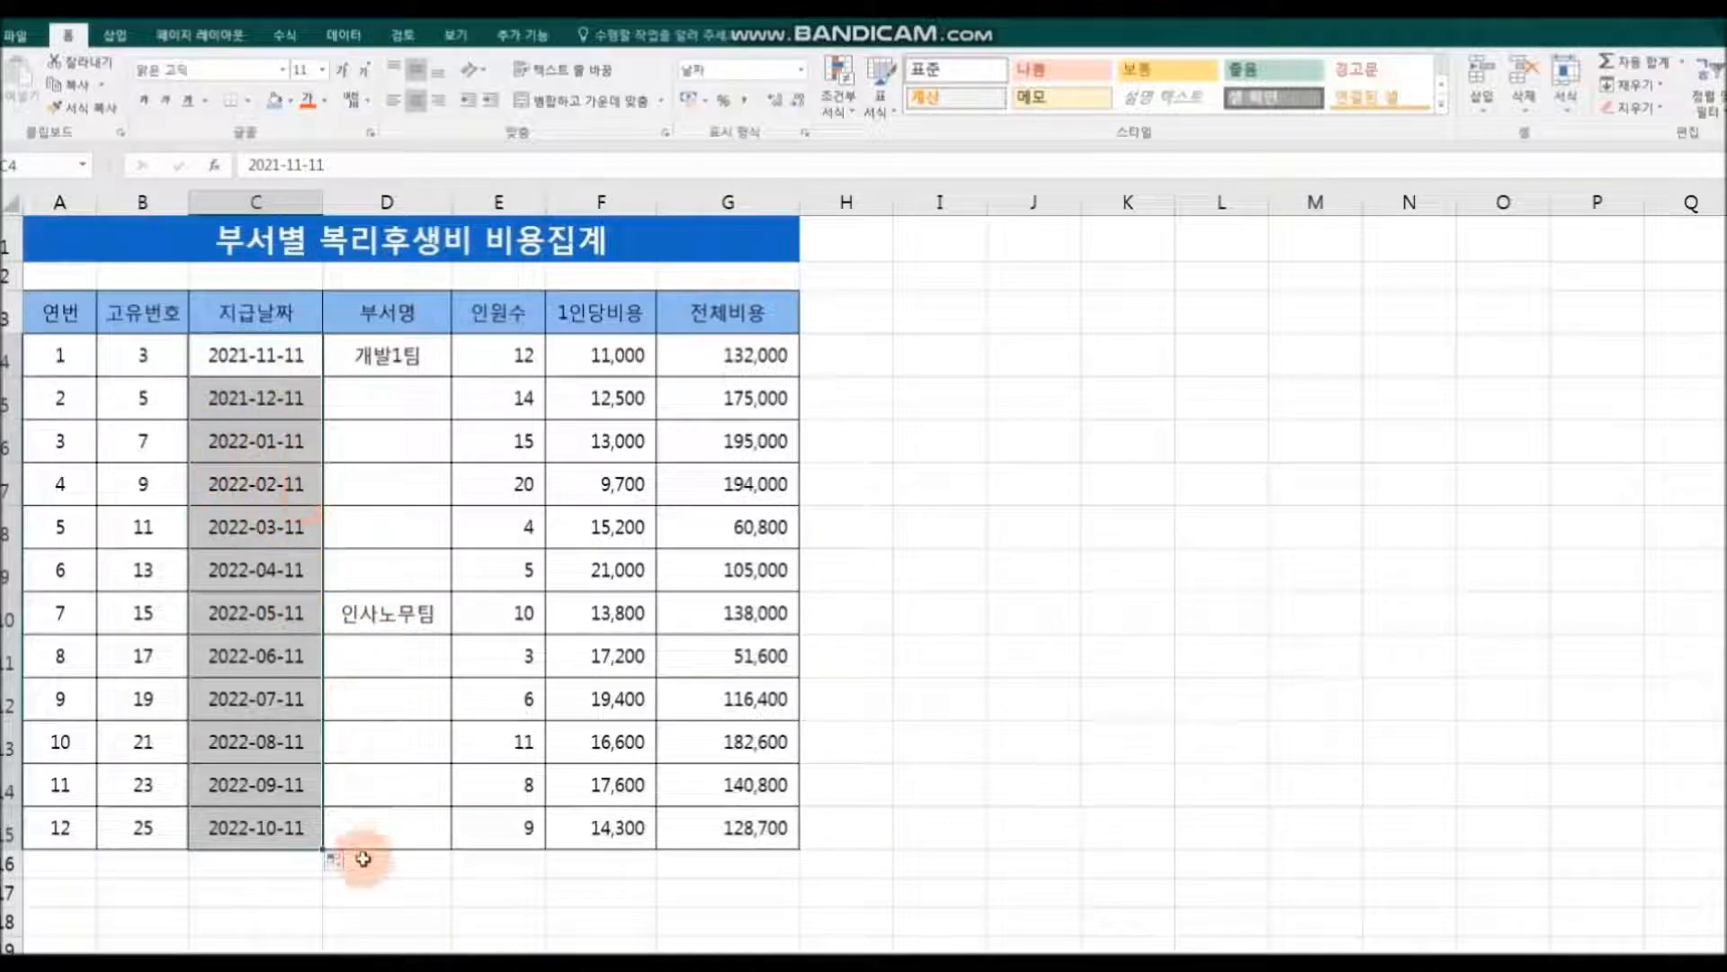
{"action": "left_click", "coordinate": [336, 862]}
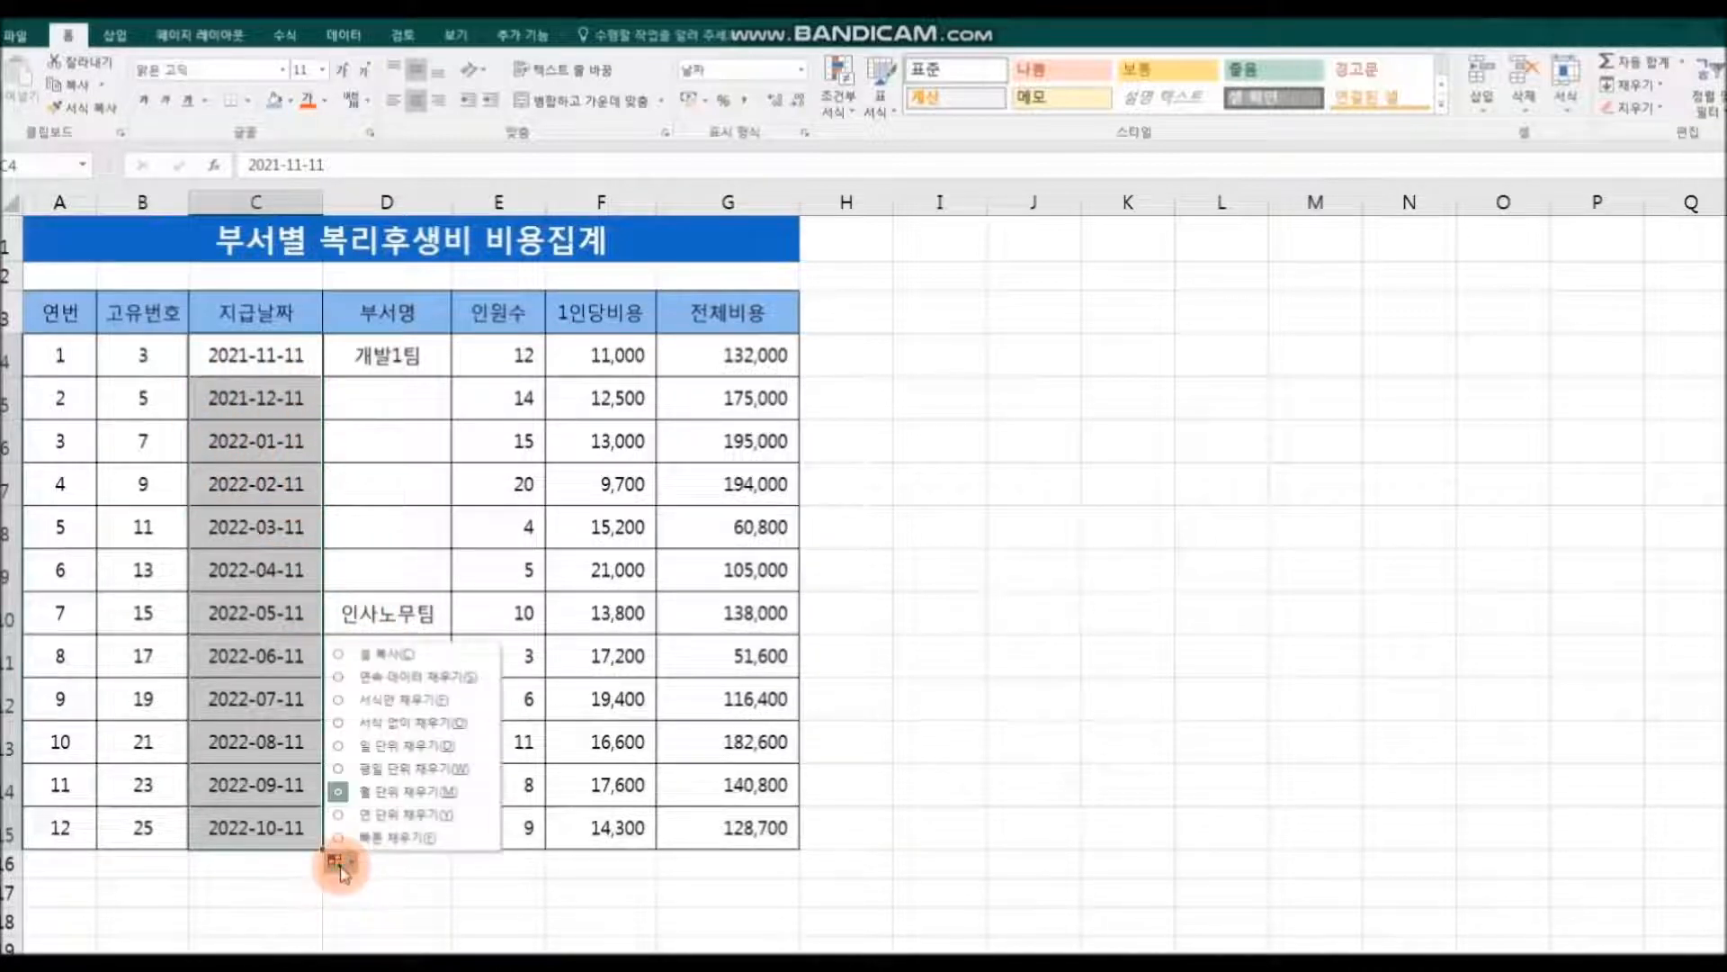
{"action": "left_click", "coordinate": [402, 816]}
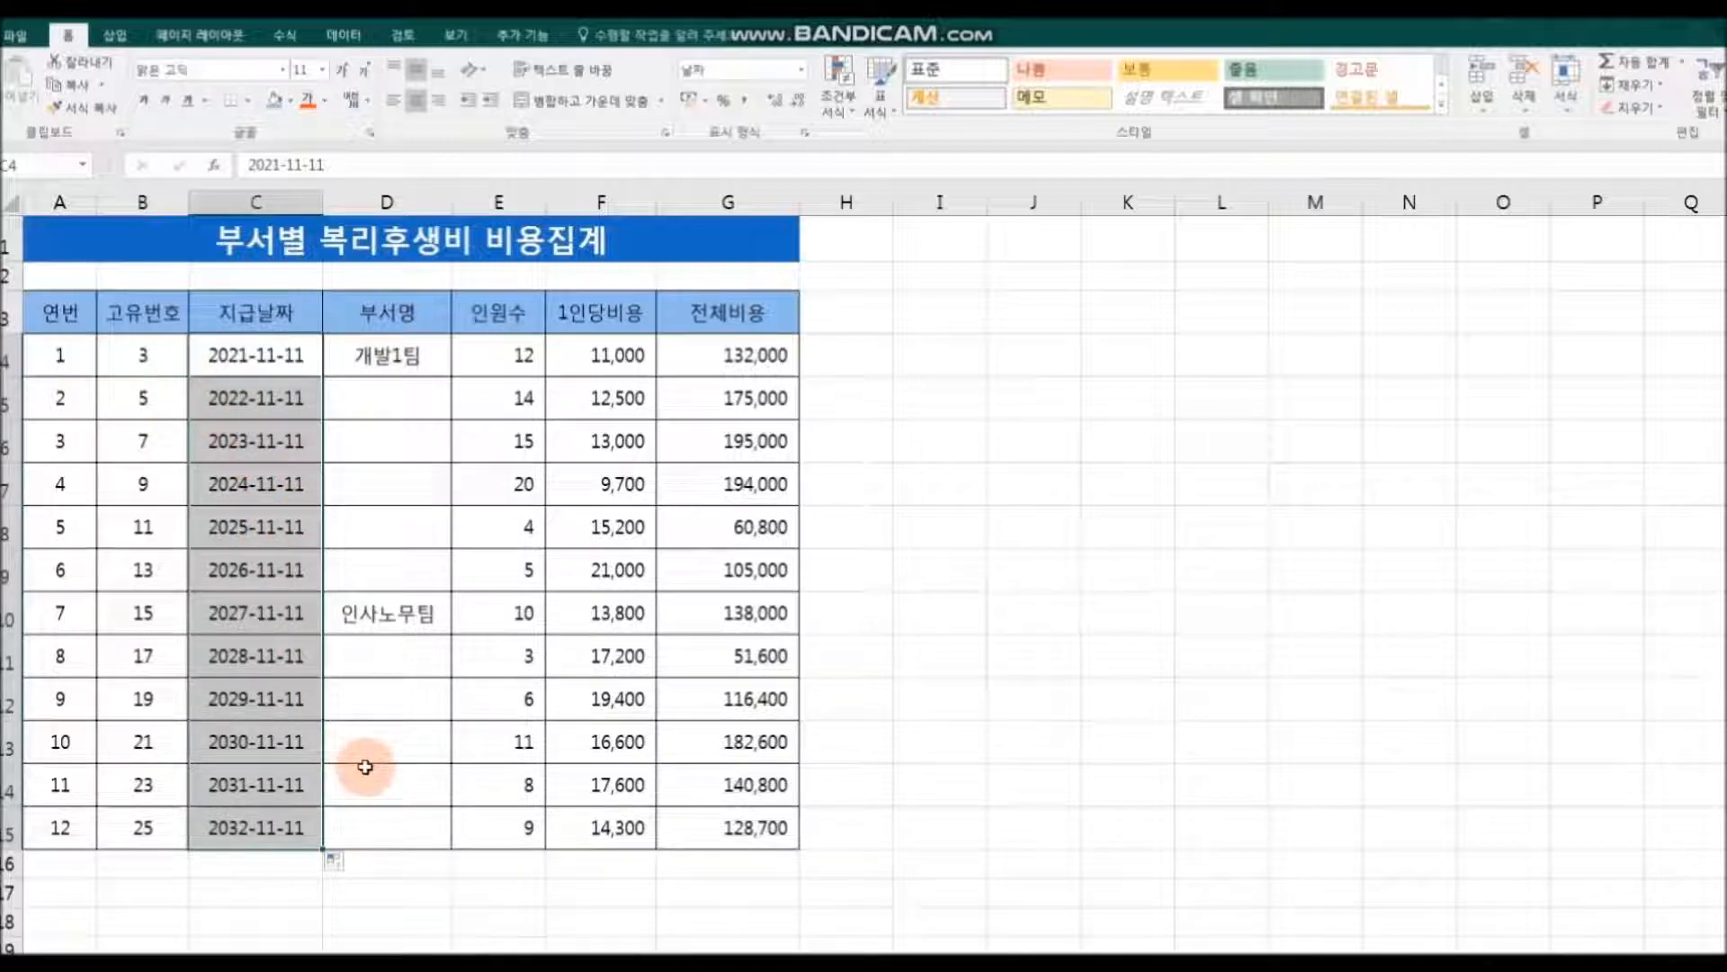
Step: Set the C4:C15 date fill to daily steps (일 단위 채우기), from 2021-11-11 to 2021-11-22
{"action": "left_click", "coordinate": [339, 866]}
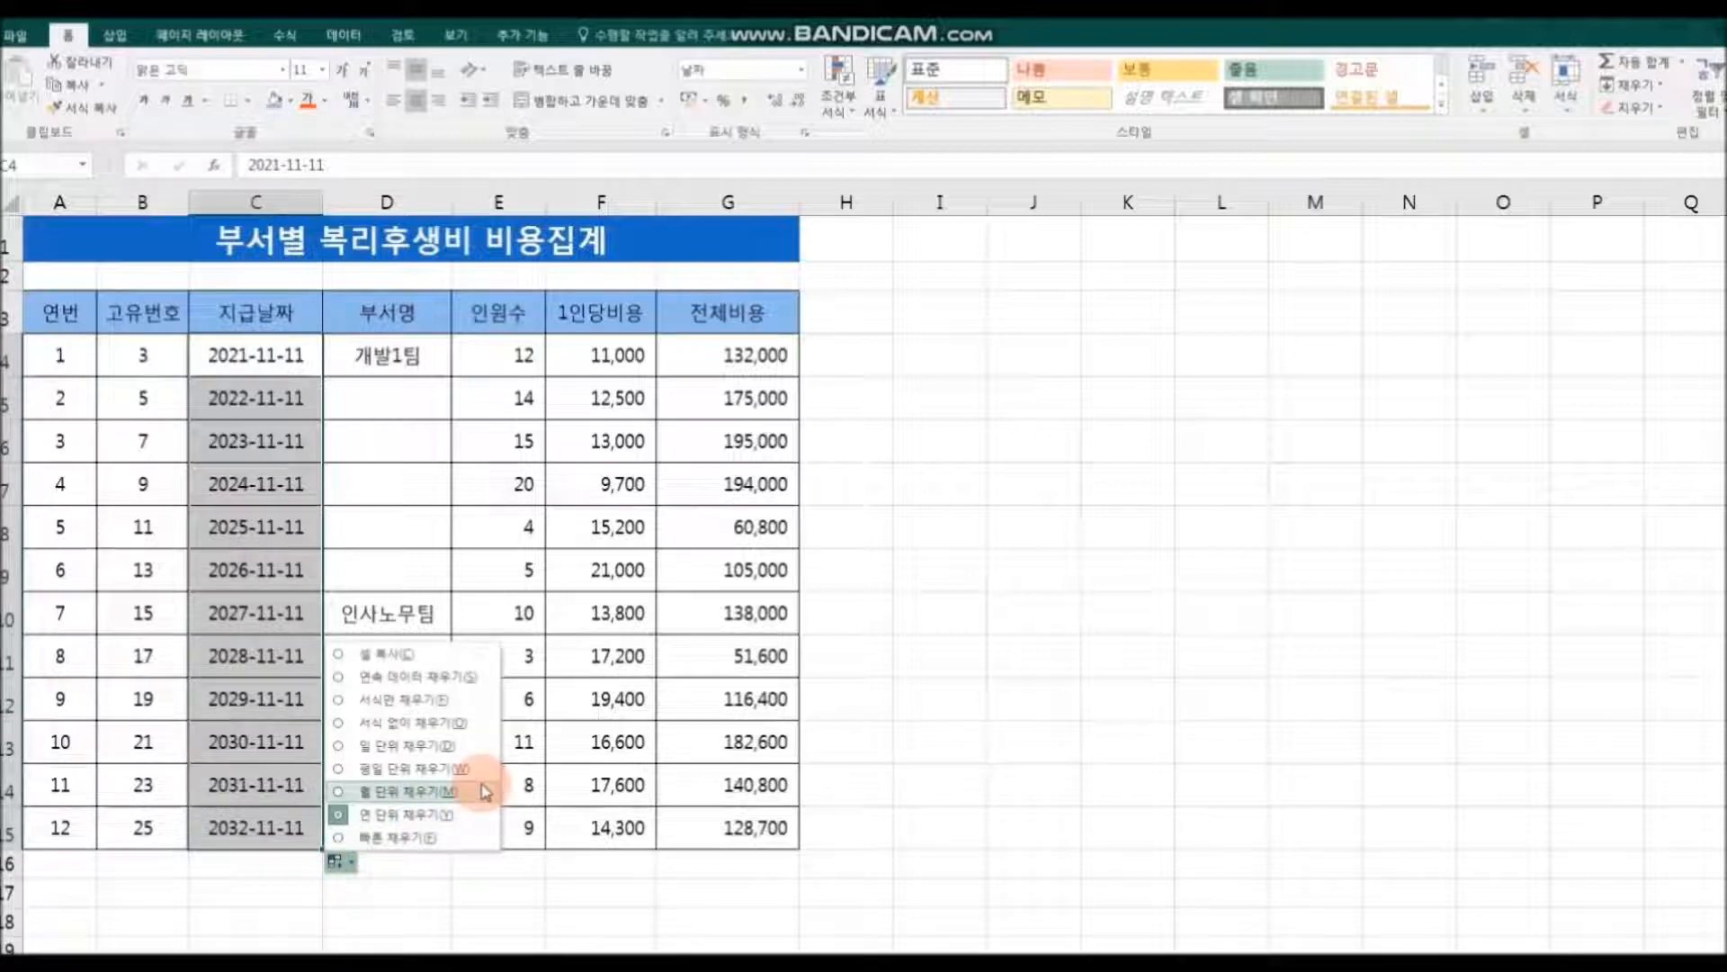
{"action": "left_click", "coordinate": [454, 745]}
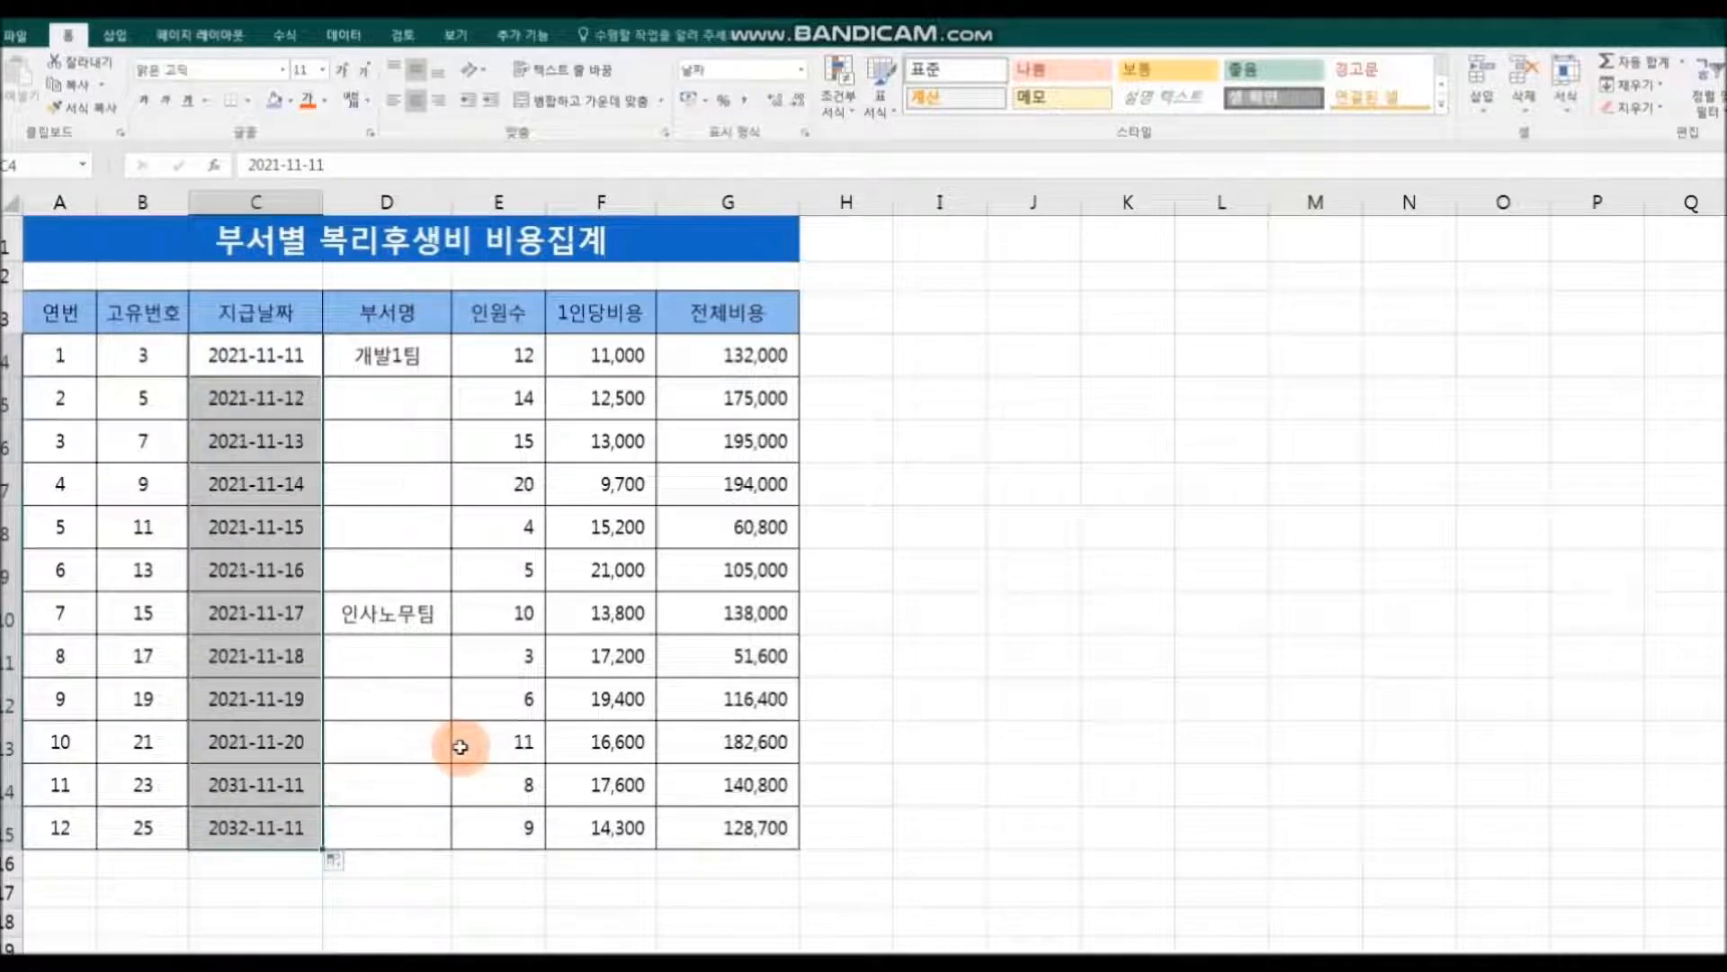
{"action": "left_click", "coordinate": [413, 895]}
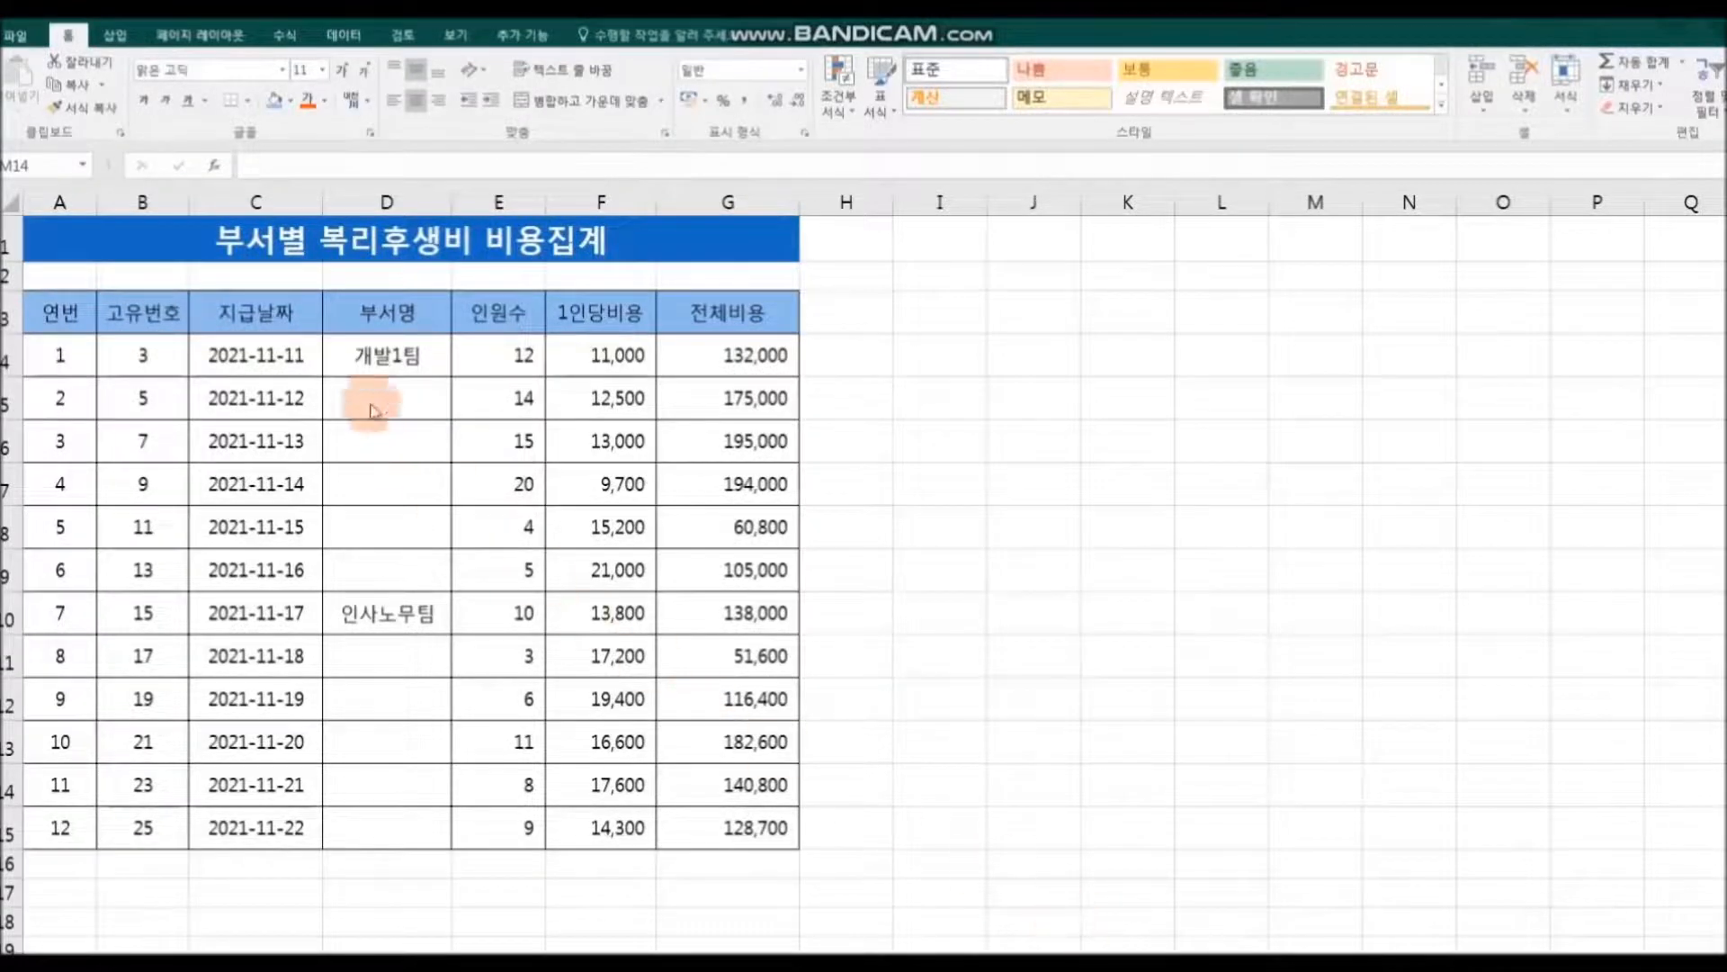
Step: Extend 개발1팀 from D4 down to D9 and set the fill to copy the same cell (셀 복사)
{"action": "left_click", "coordinate": [341, 369]}
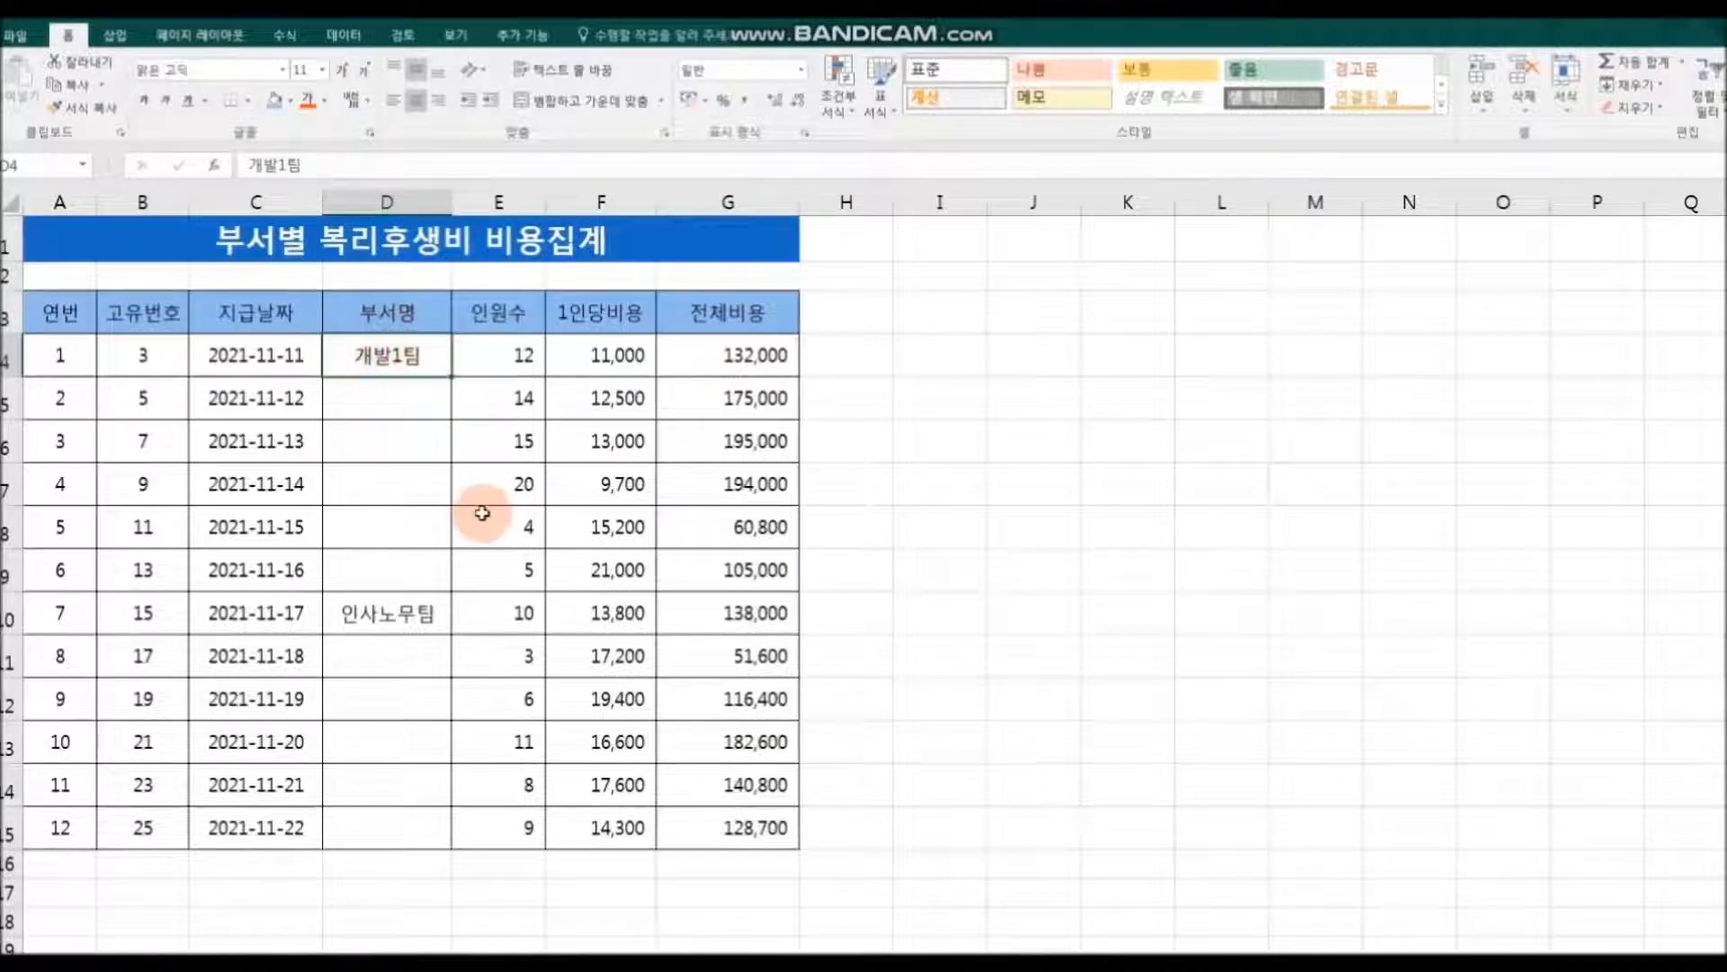
{"action": "left_click_drag", "start_coordinate": [451, 377], "coordinate": [452, 580]}
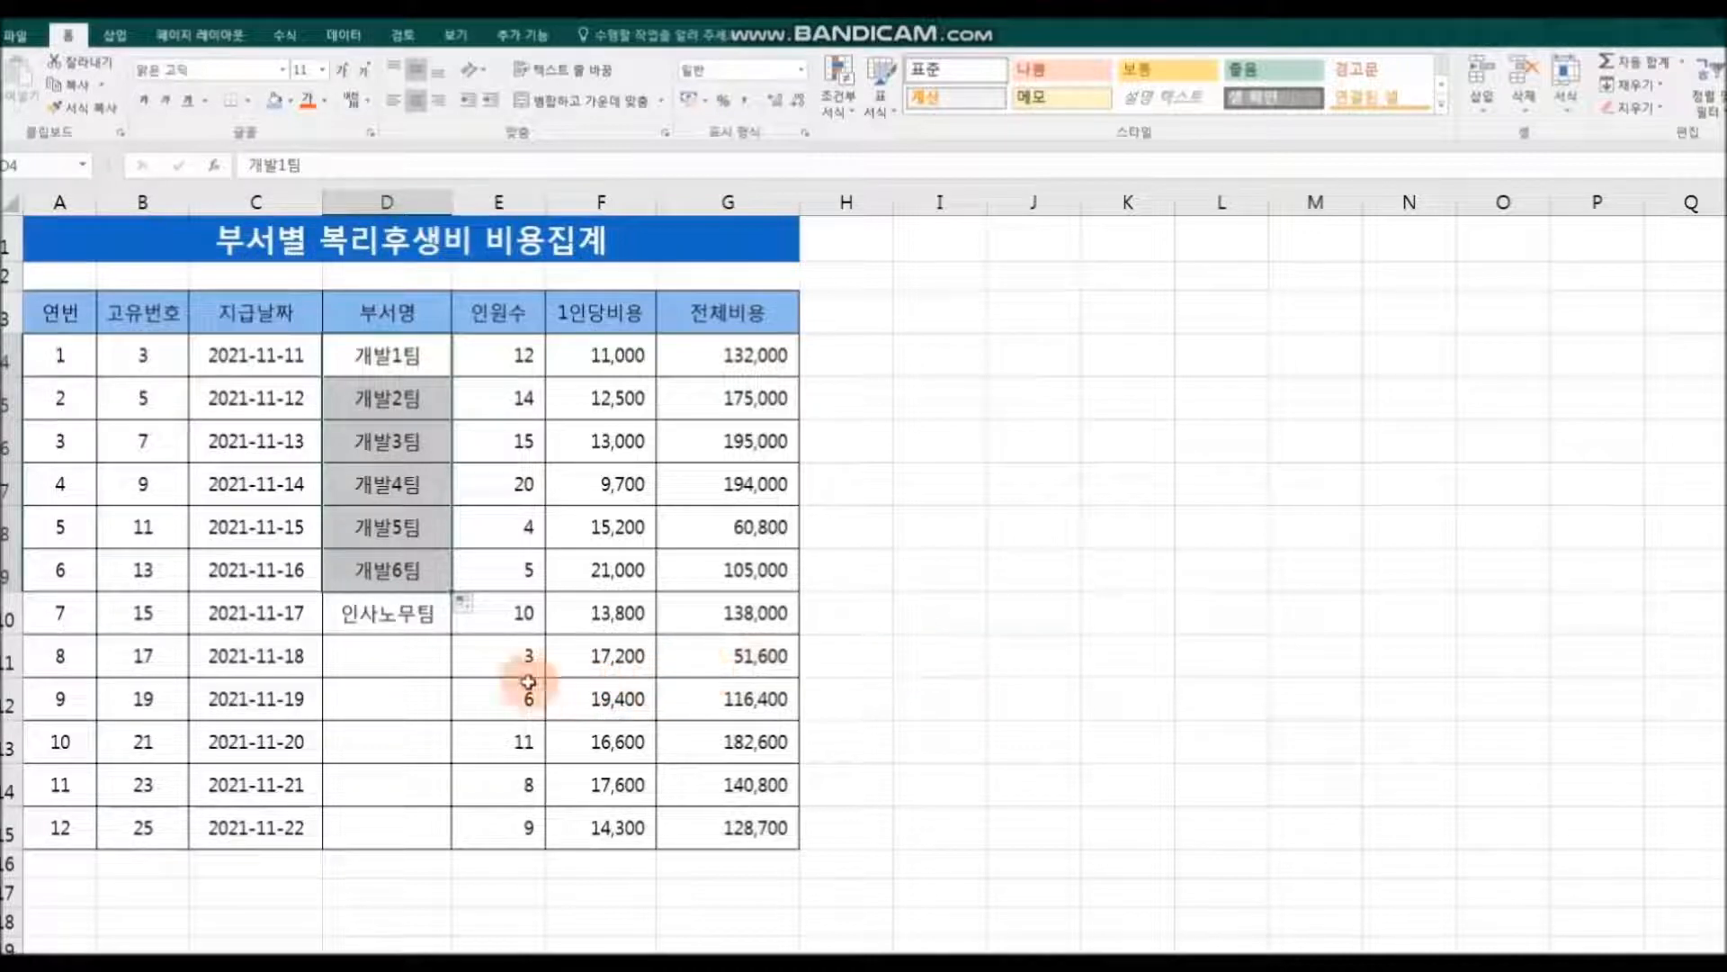
{"action": "left_click", "coordinate": [469, 604]}
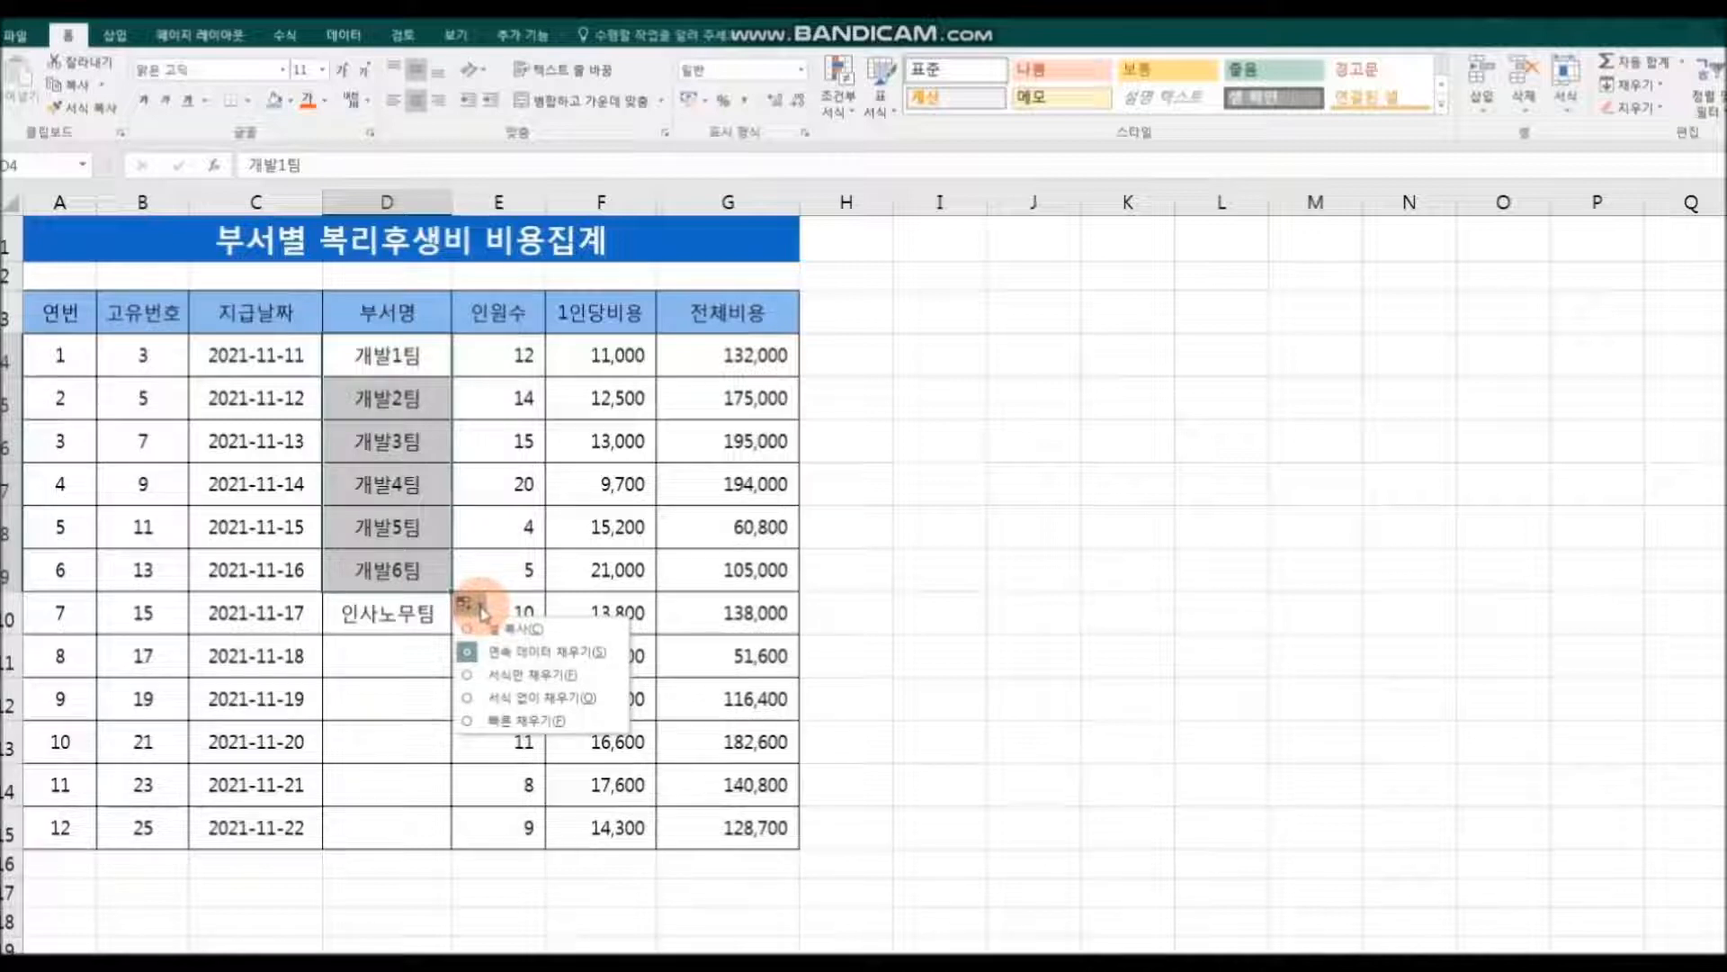
{"action": "left_click", "coordinate": [559, 636]}
{"action": "left_click", "coordinate": [910, 661]}
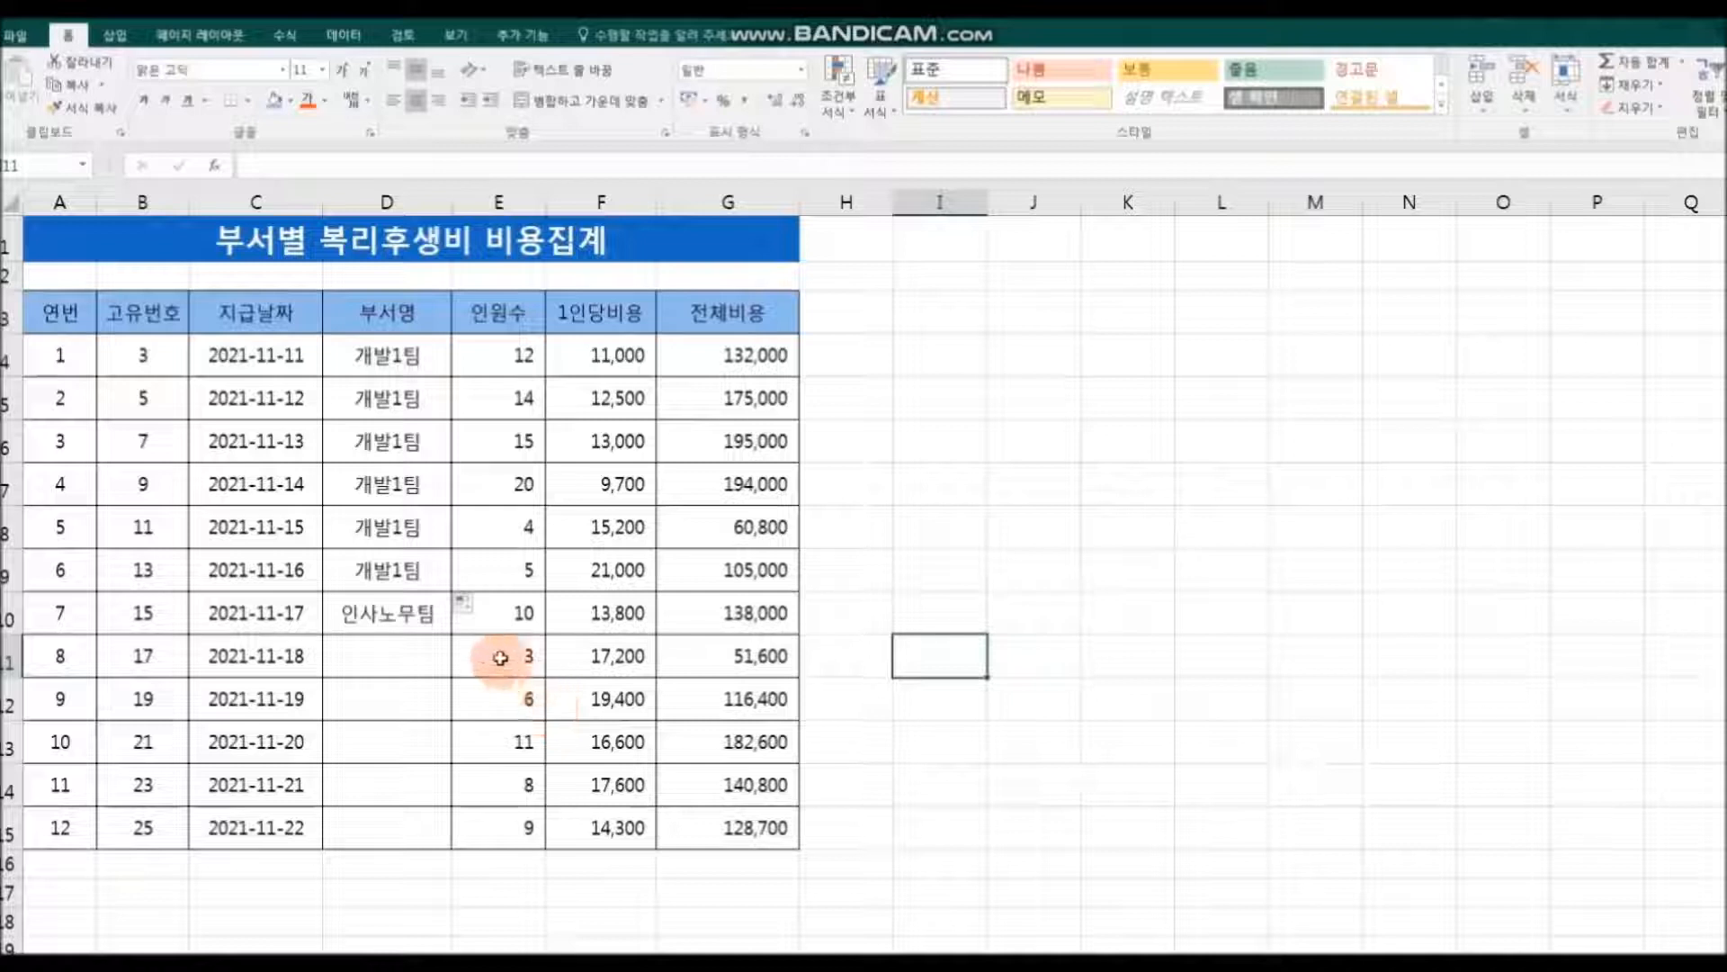
Step: Change the D4:D9 fill to a series (연속 데이터 채우기), numbering the departments from 개발1팀 to 개발6팀
{"action": "left_click", "coordinate": [479, 609]}
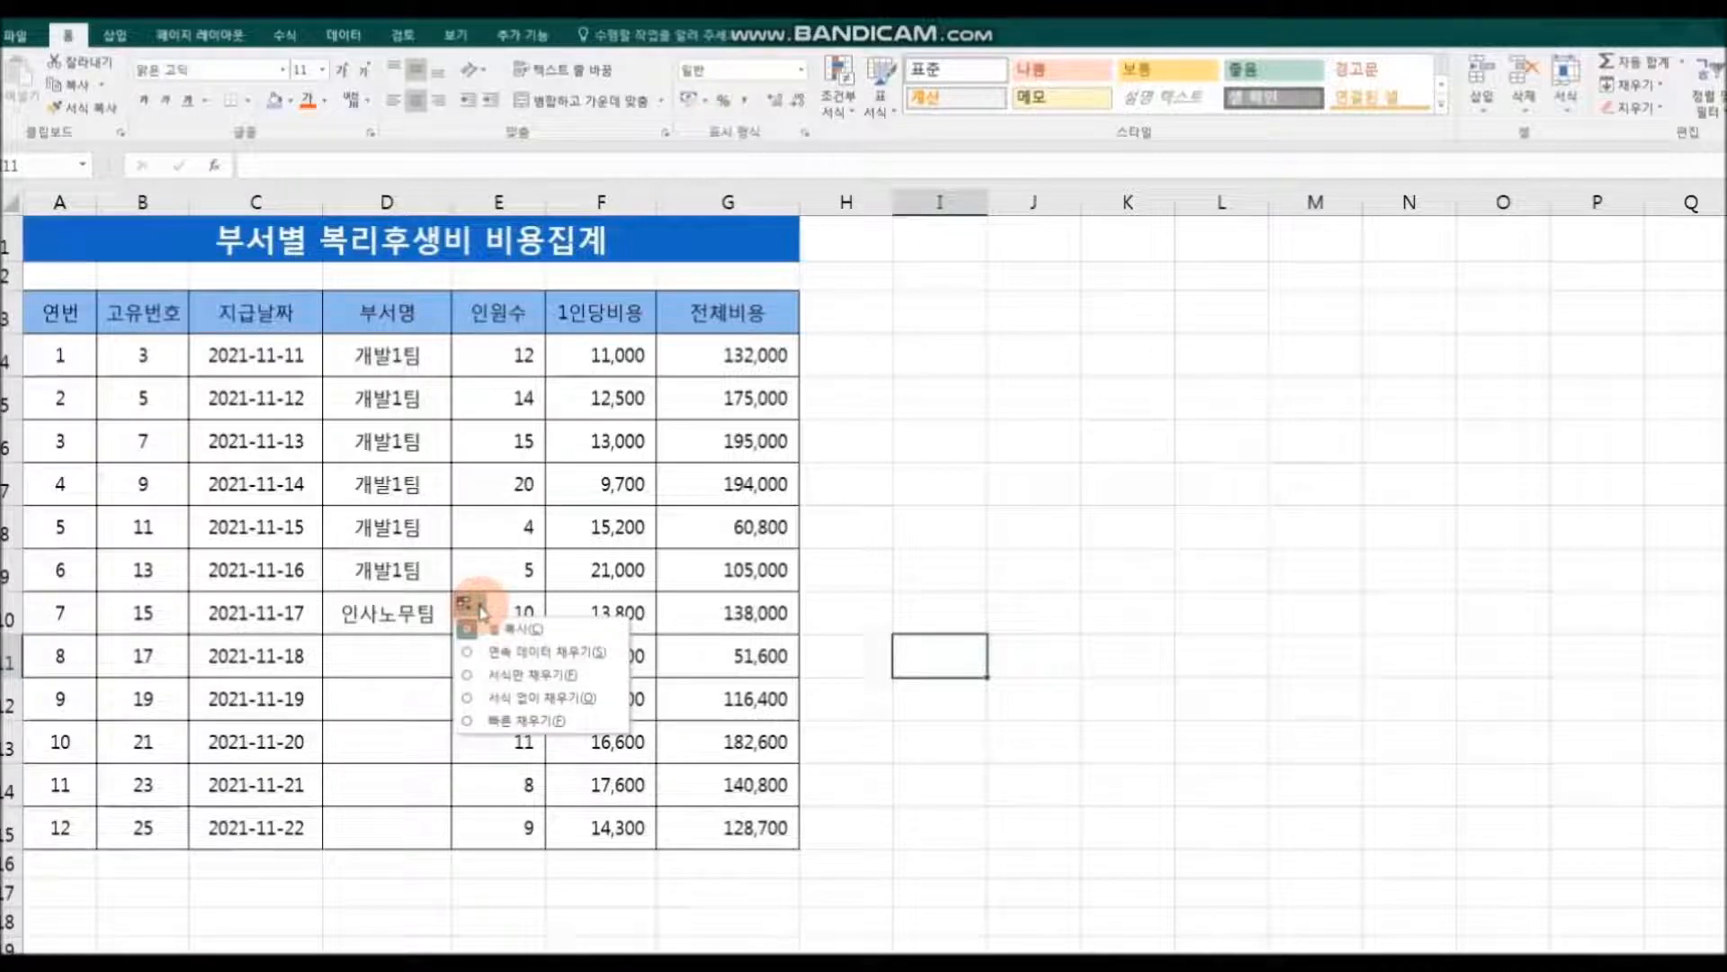
{"action": "left_click", "coordinate": [551, 654]}
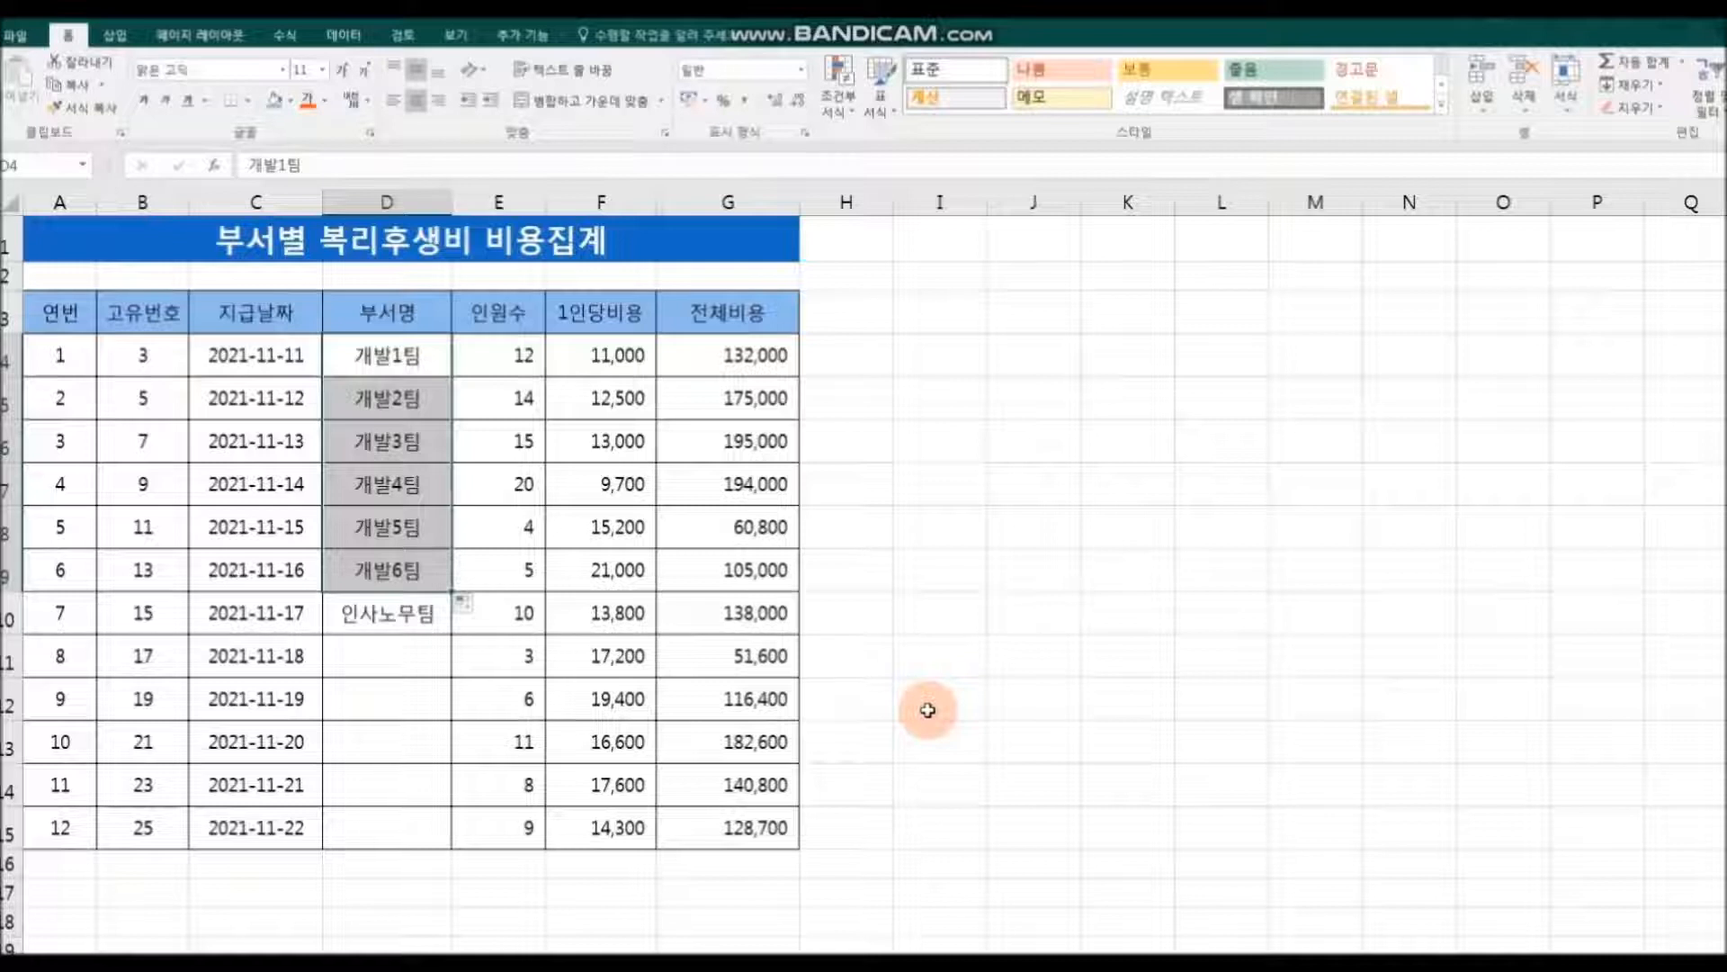
{"action": "left_click", "coordinate": [927, 710]}
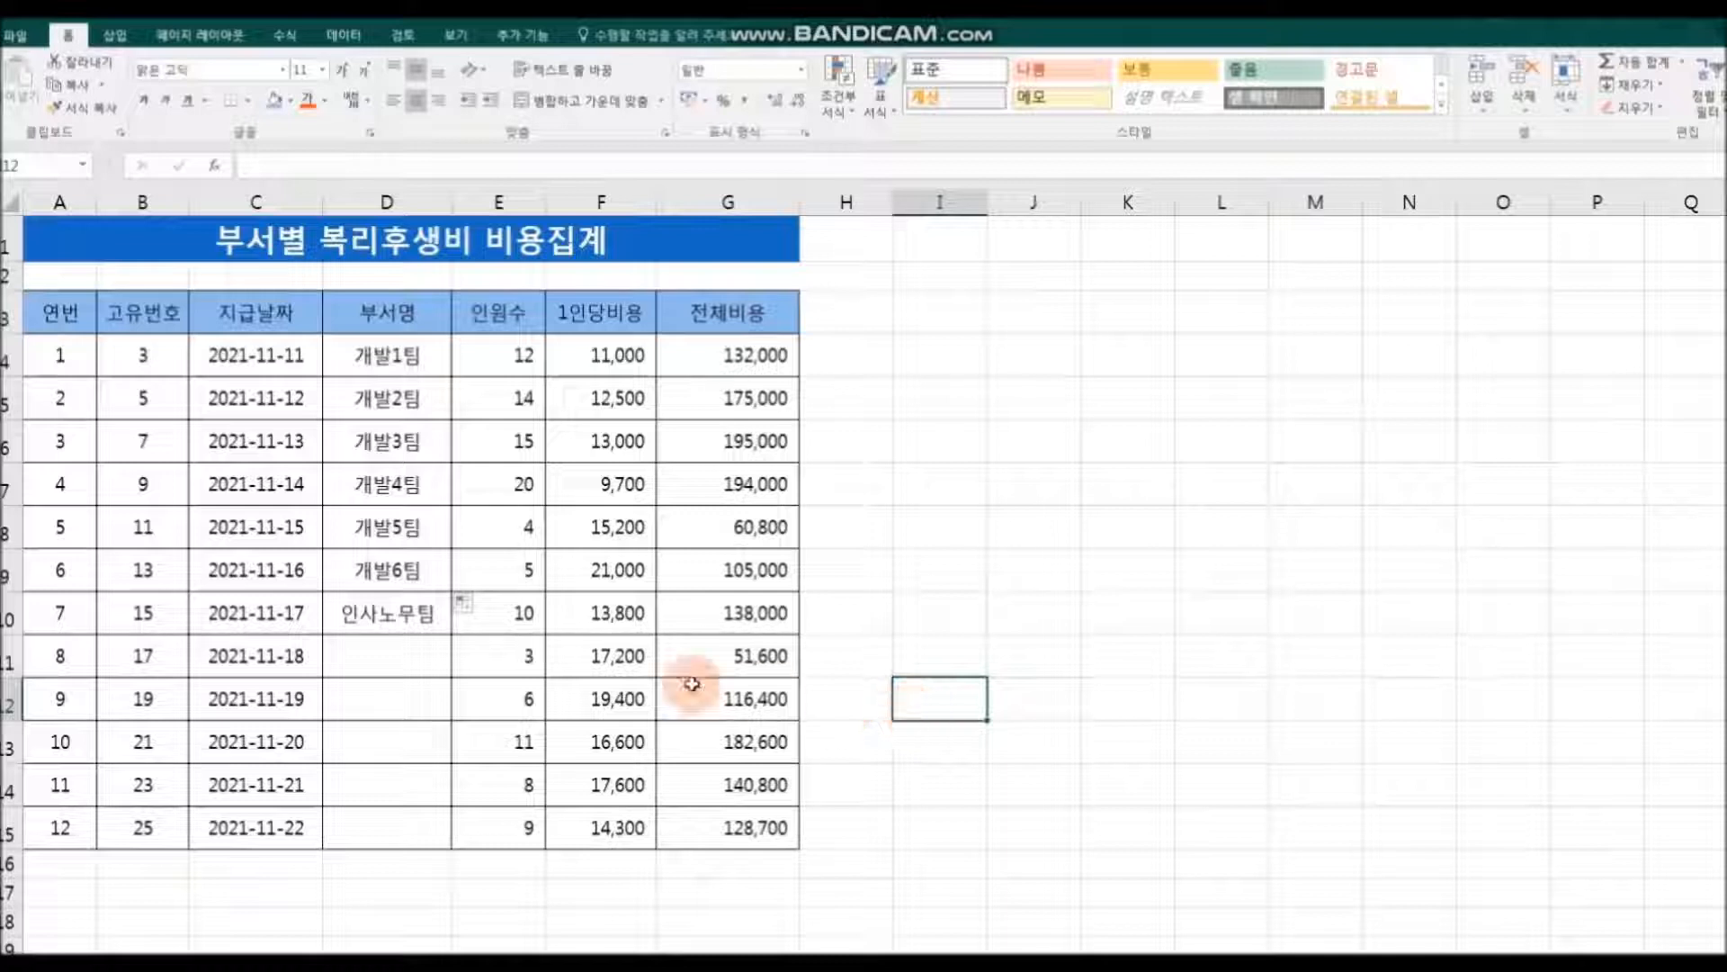
Step: Fill the department name 인사노무팀 from D10 down to D15
{"action": "left_click", "coordinate": [407, 538]}
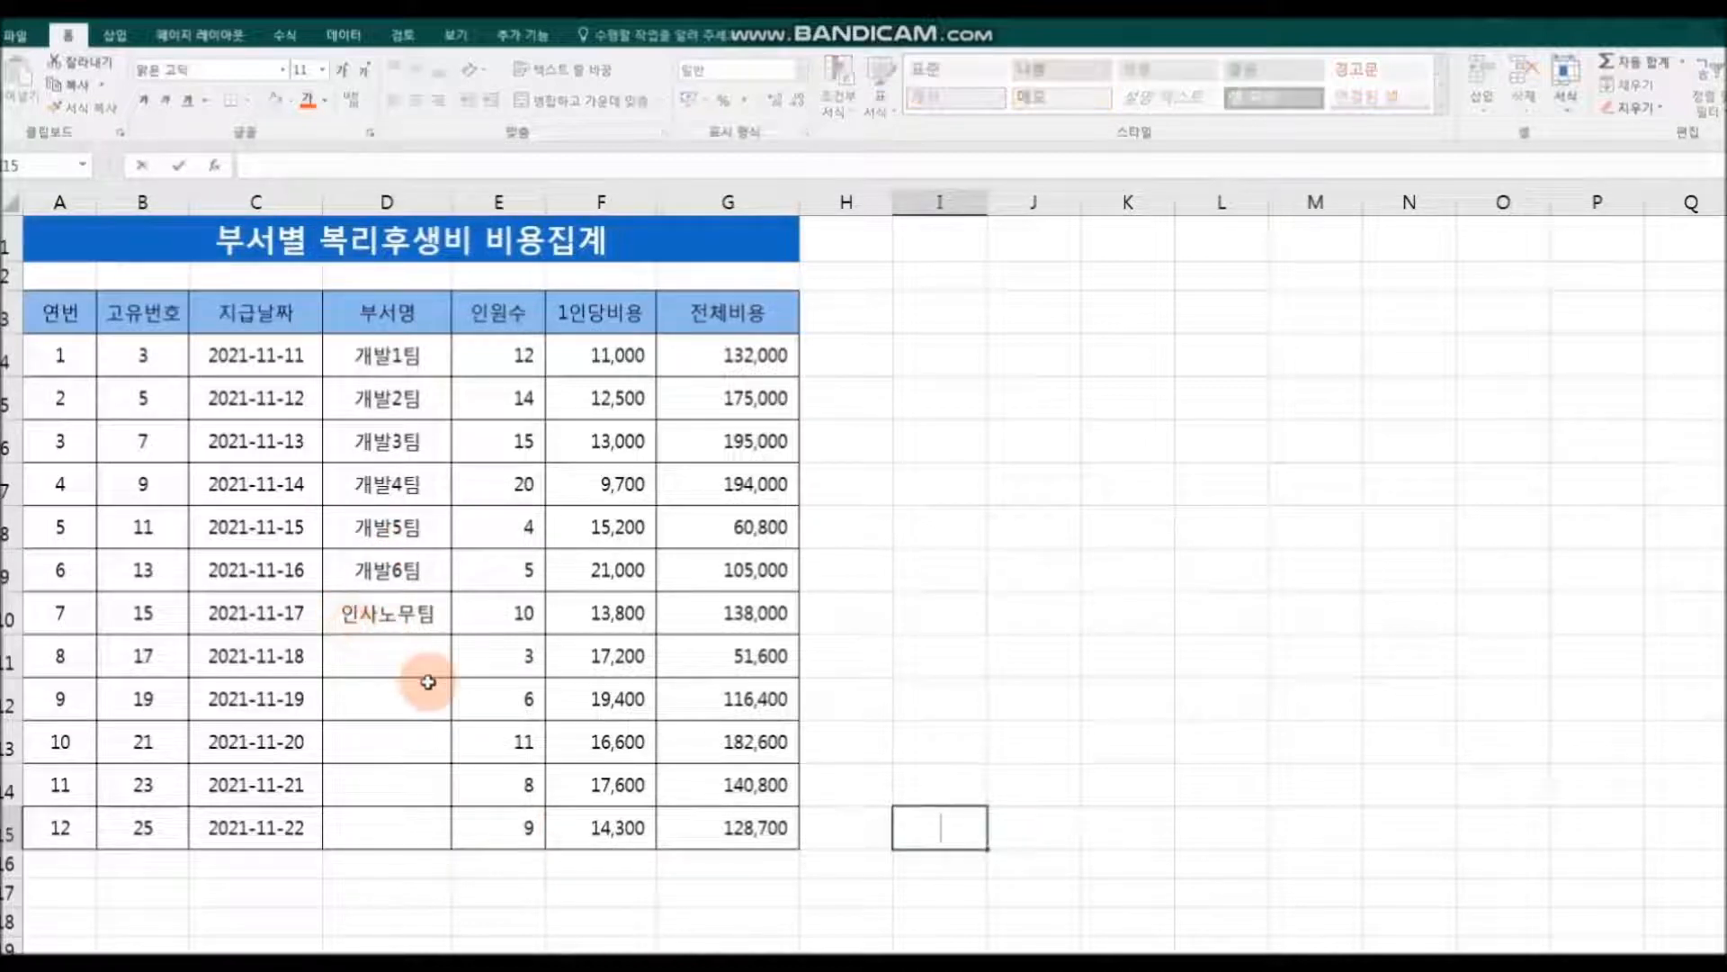
{"action": "left_click", "coordinate": [424, 607]}
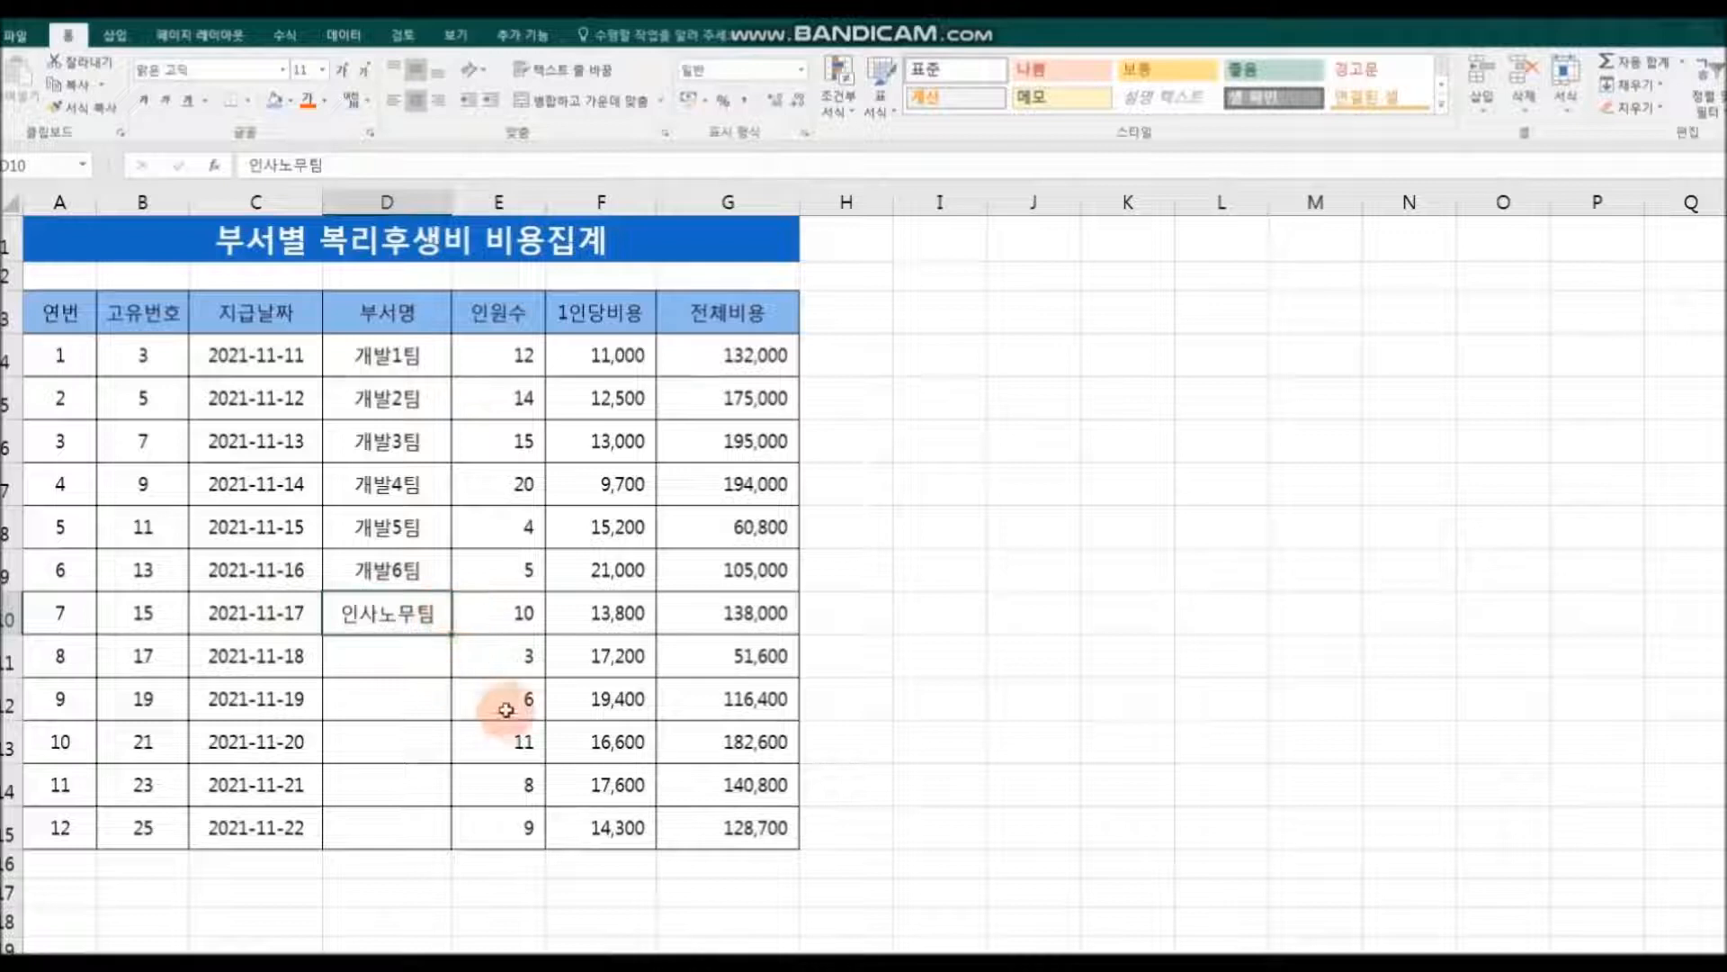
{"action": "left_click_drag", "start_coordinate": [452, 637], "coordinate": [451, 841]}
{"action": "left_click", "coordinate": [1151, 840]}
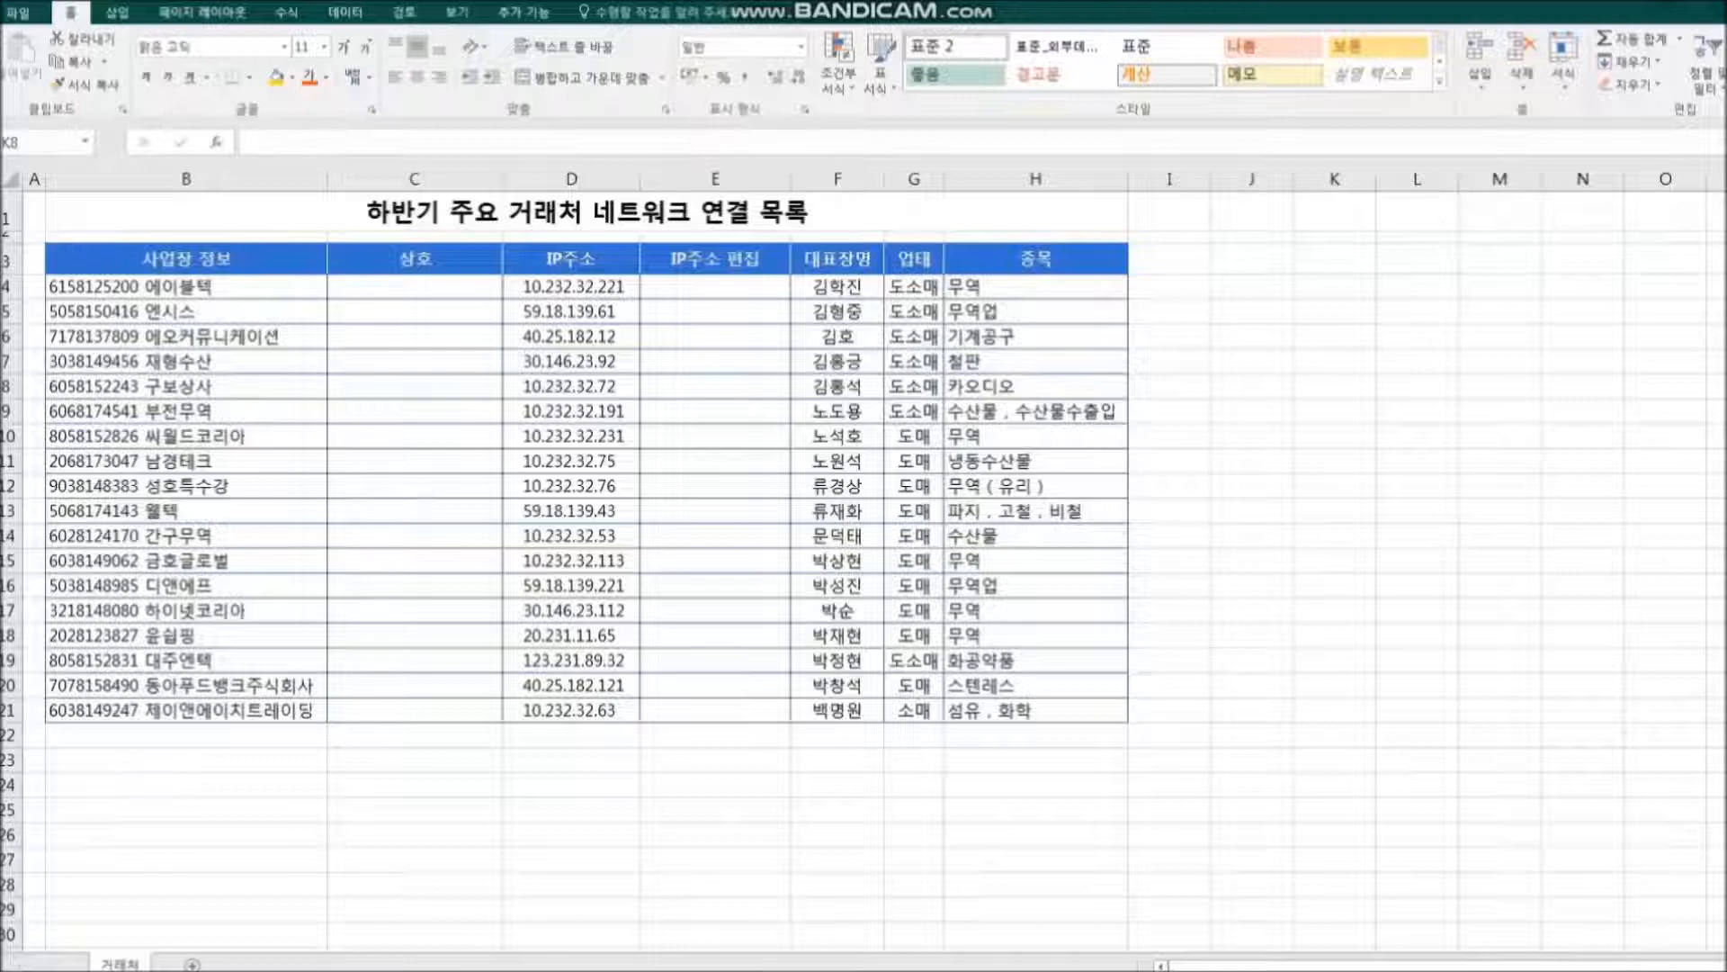
Step: In the 거래처 sheet, enter 에이블텍 in C4 as the first 상호, taken from the 사업장 정보 in B4
{"action": "left_click", "coordinate": [373, 288]}
{"action": "left_click", "coordinate": [220, 286]}
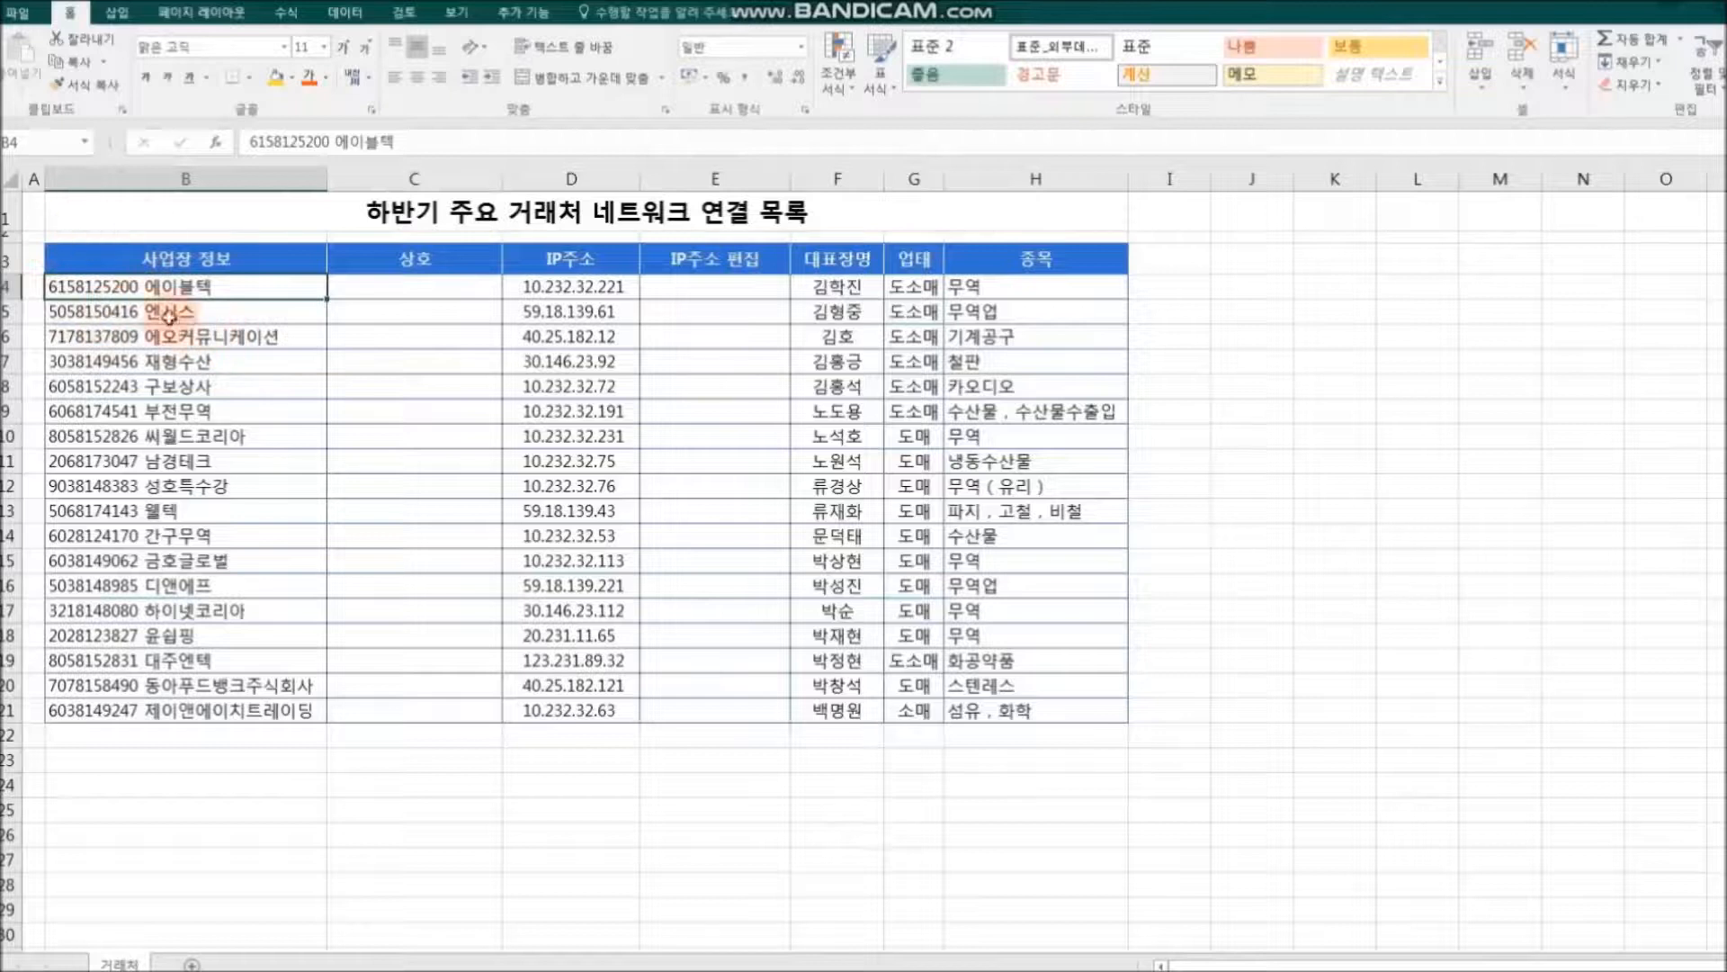
{"action": "left_click", "coordinate": [402, 288]}
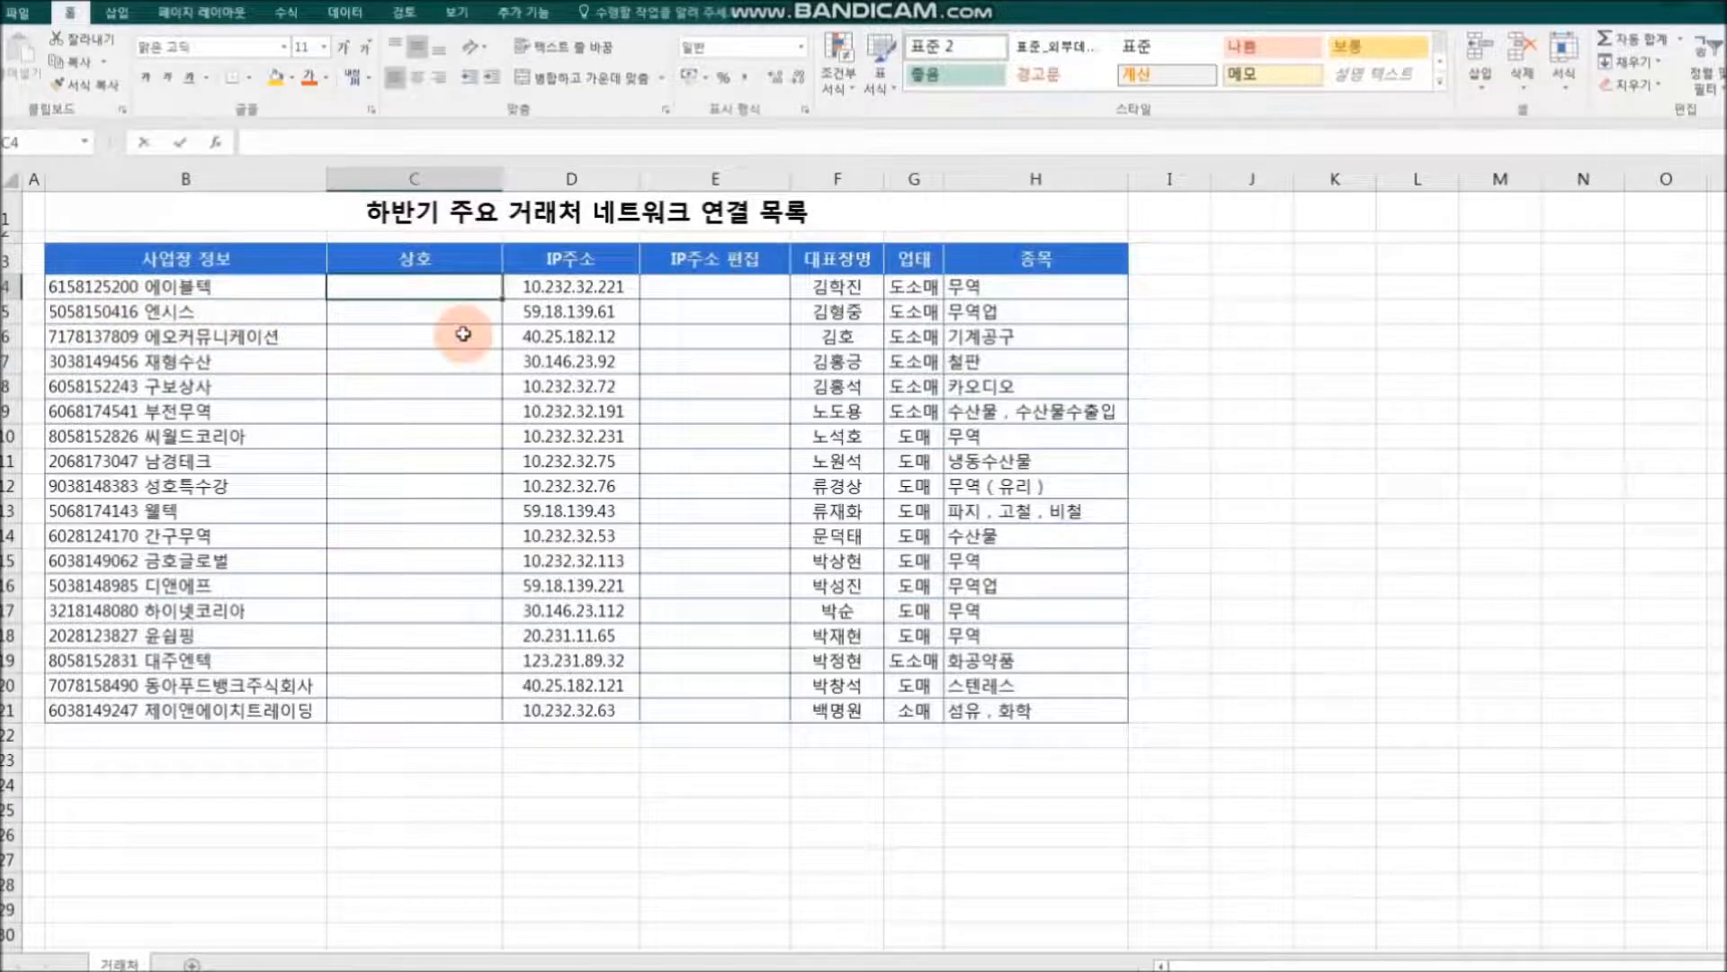
{"action": "type", "text": "에이브"}
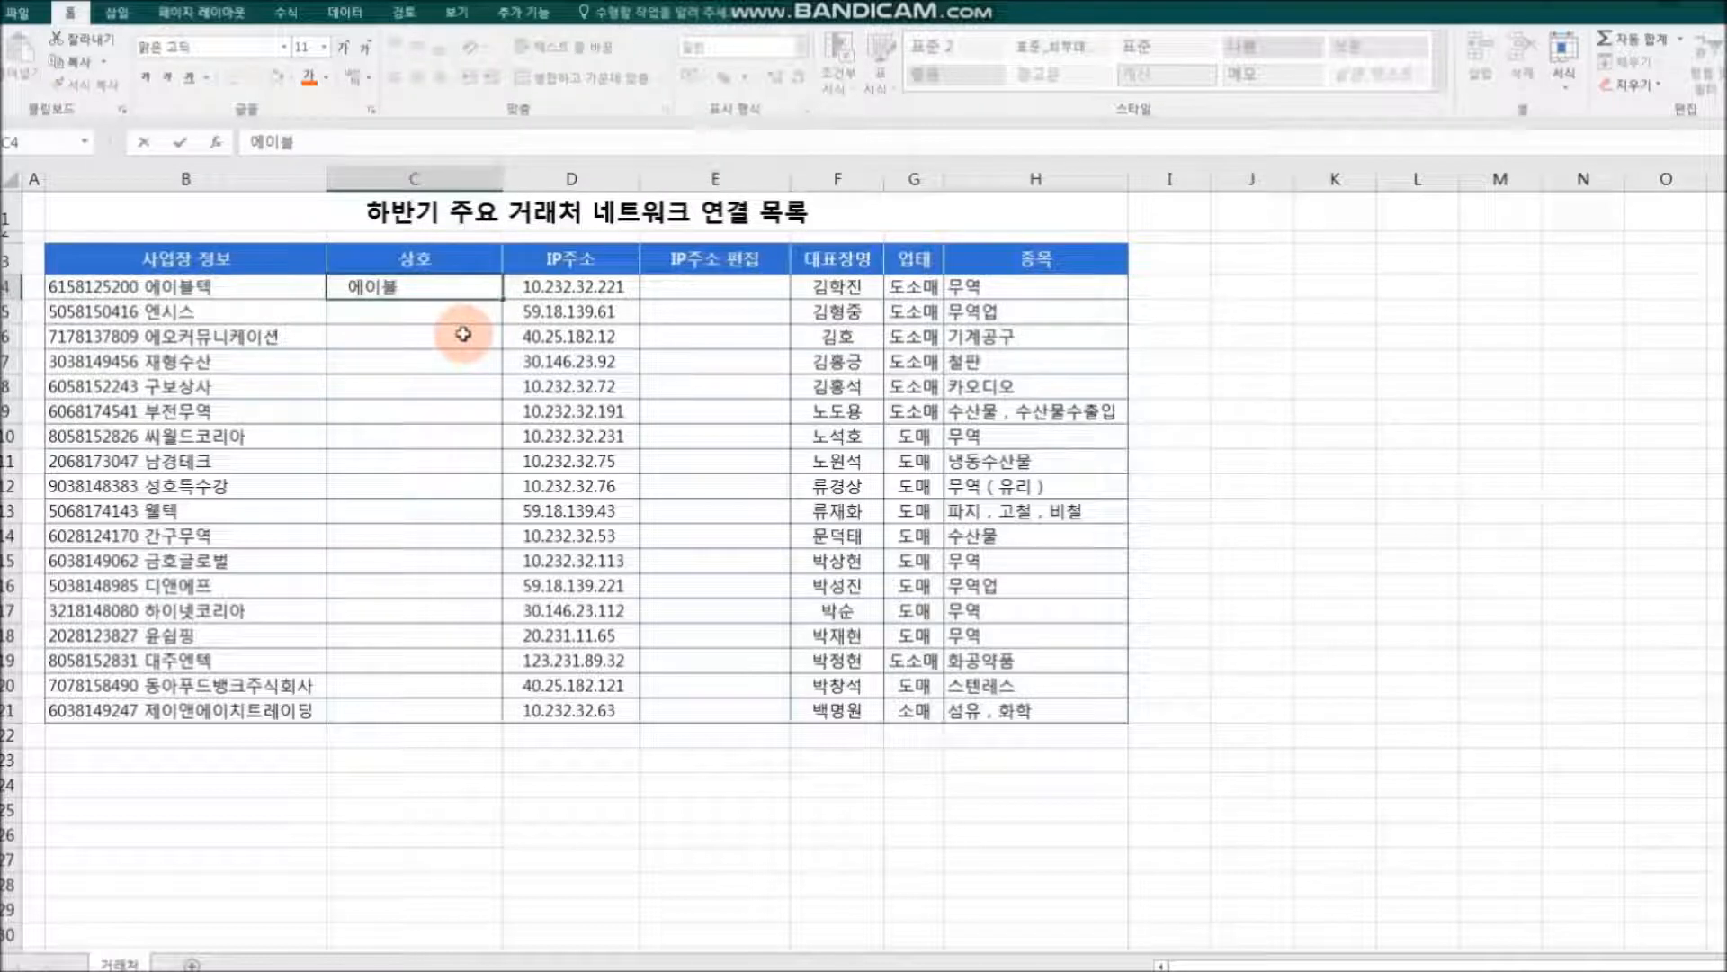
{"action": "type", "text": "테"}
{"action": "key", "text": "Return"}
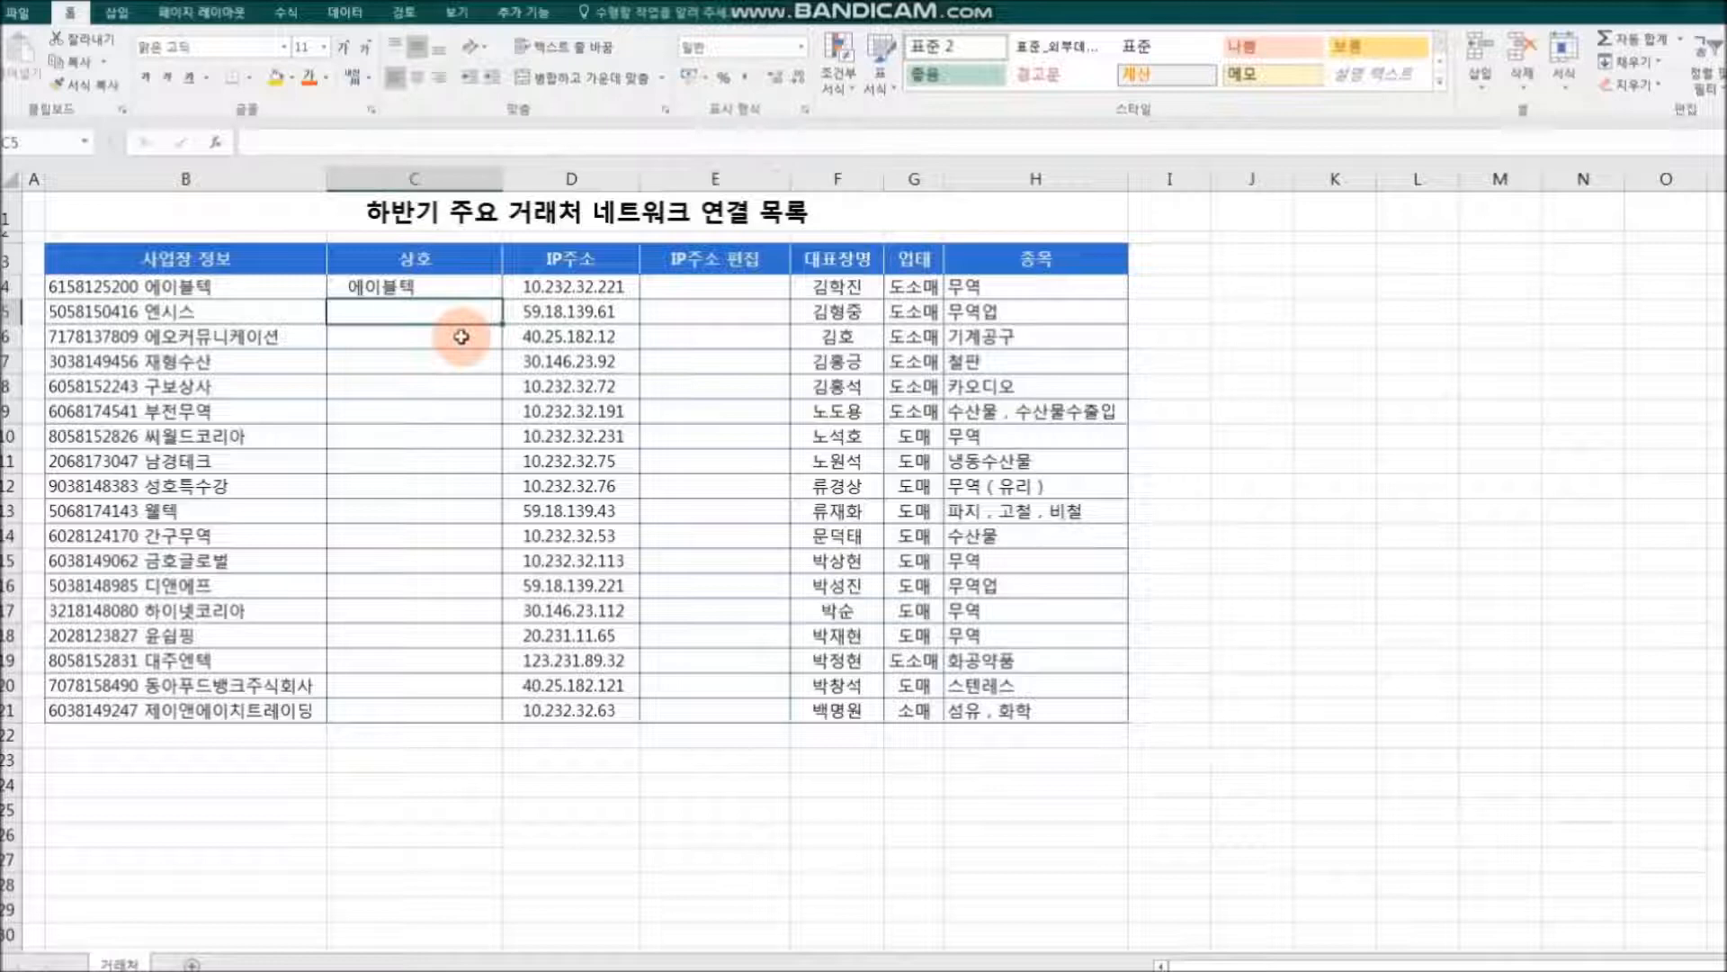
Step: Enter 엔시스 in C5 and accept the suggested Flash Fill for the 상호 column down to C21
{"action": "type", "text": "엔시스"}
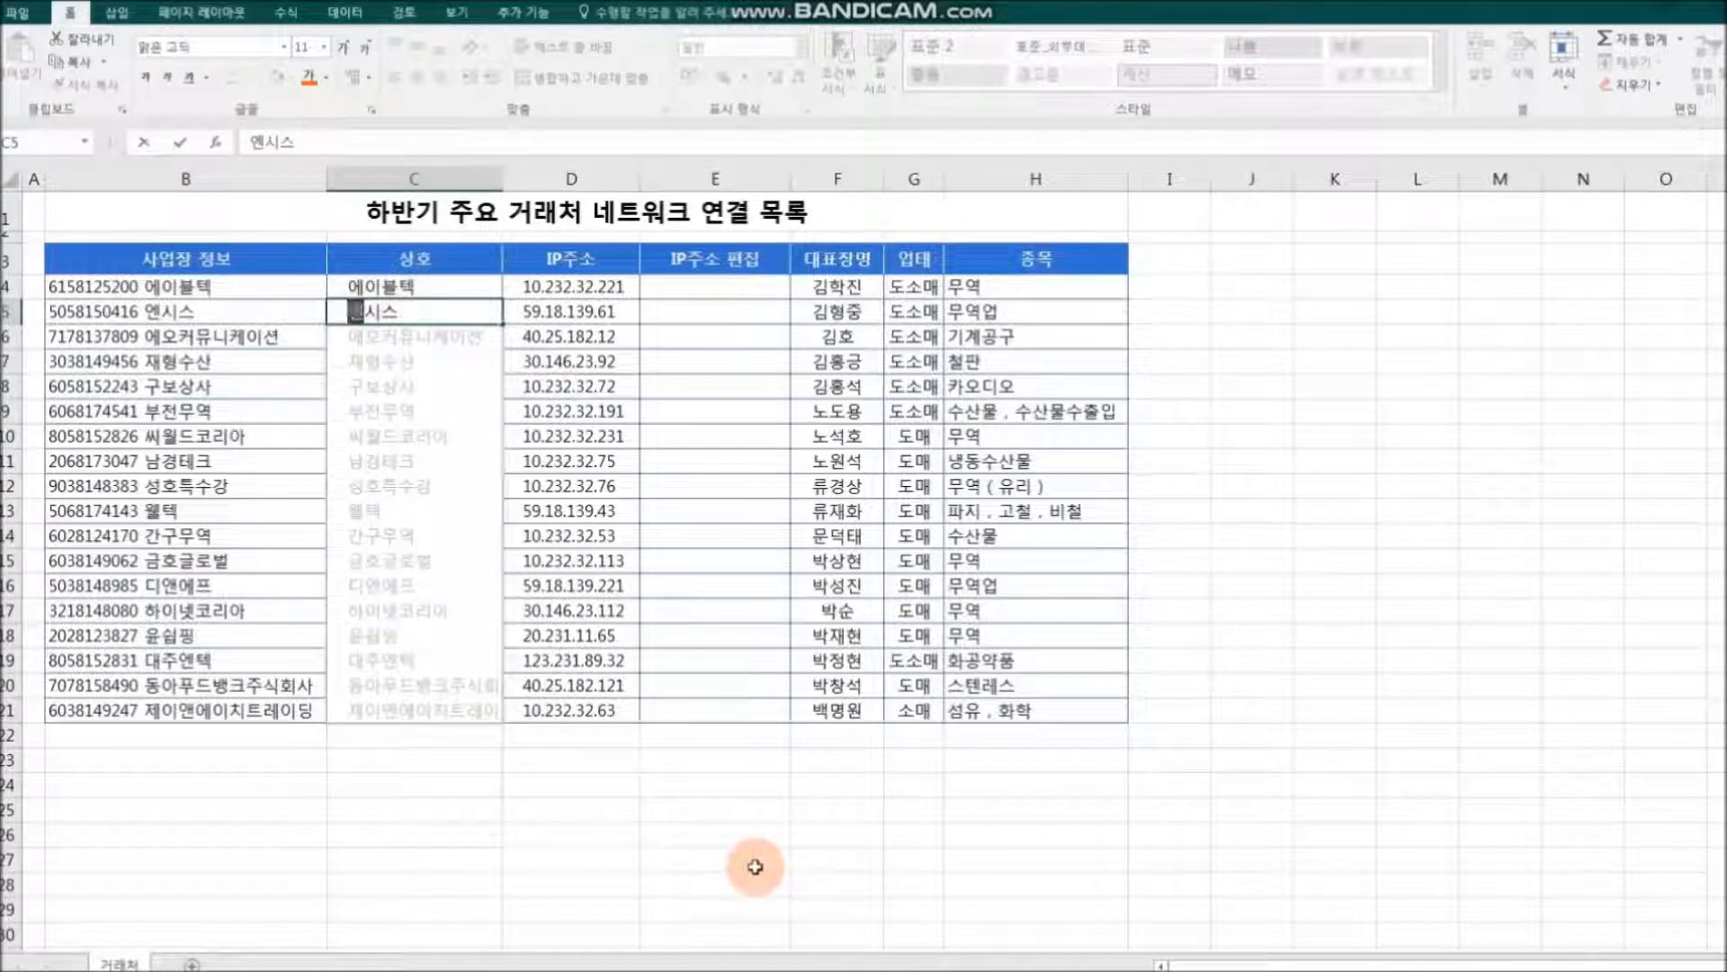
{"action": "key", "text": "Return"}
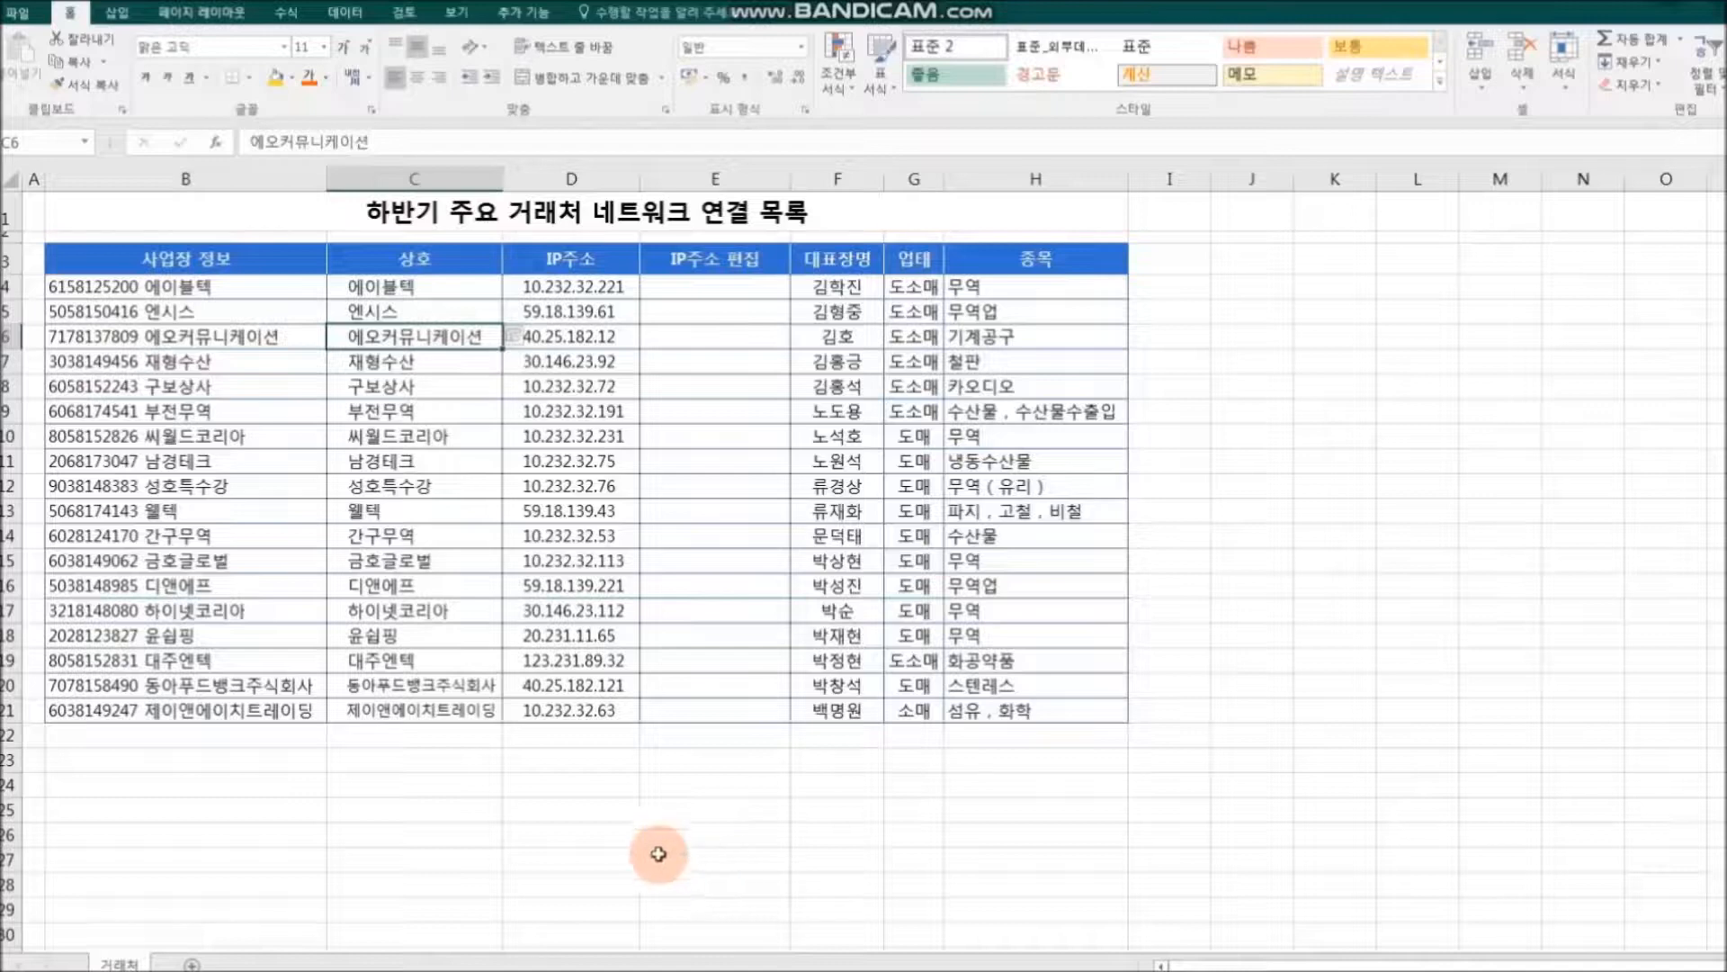
{"action": "left_click", "coordinate": [659, 832]}
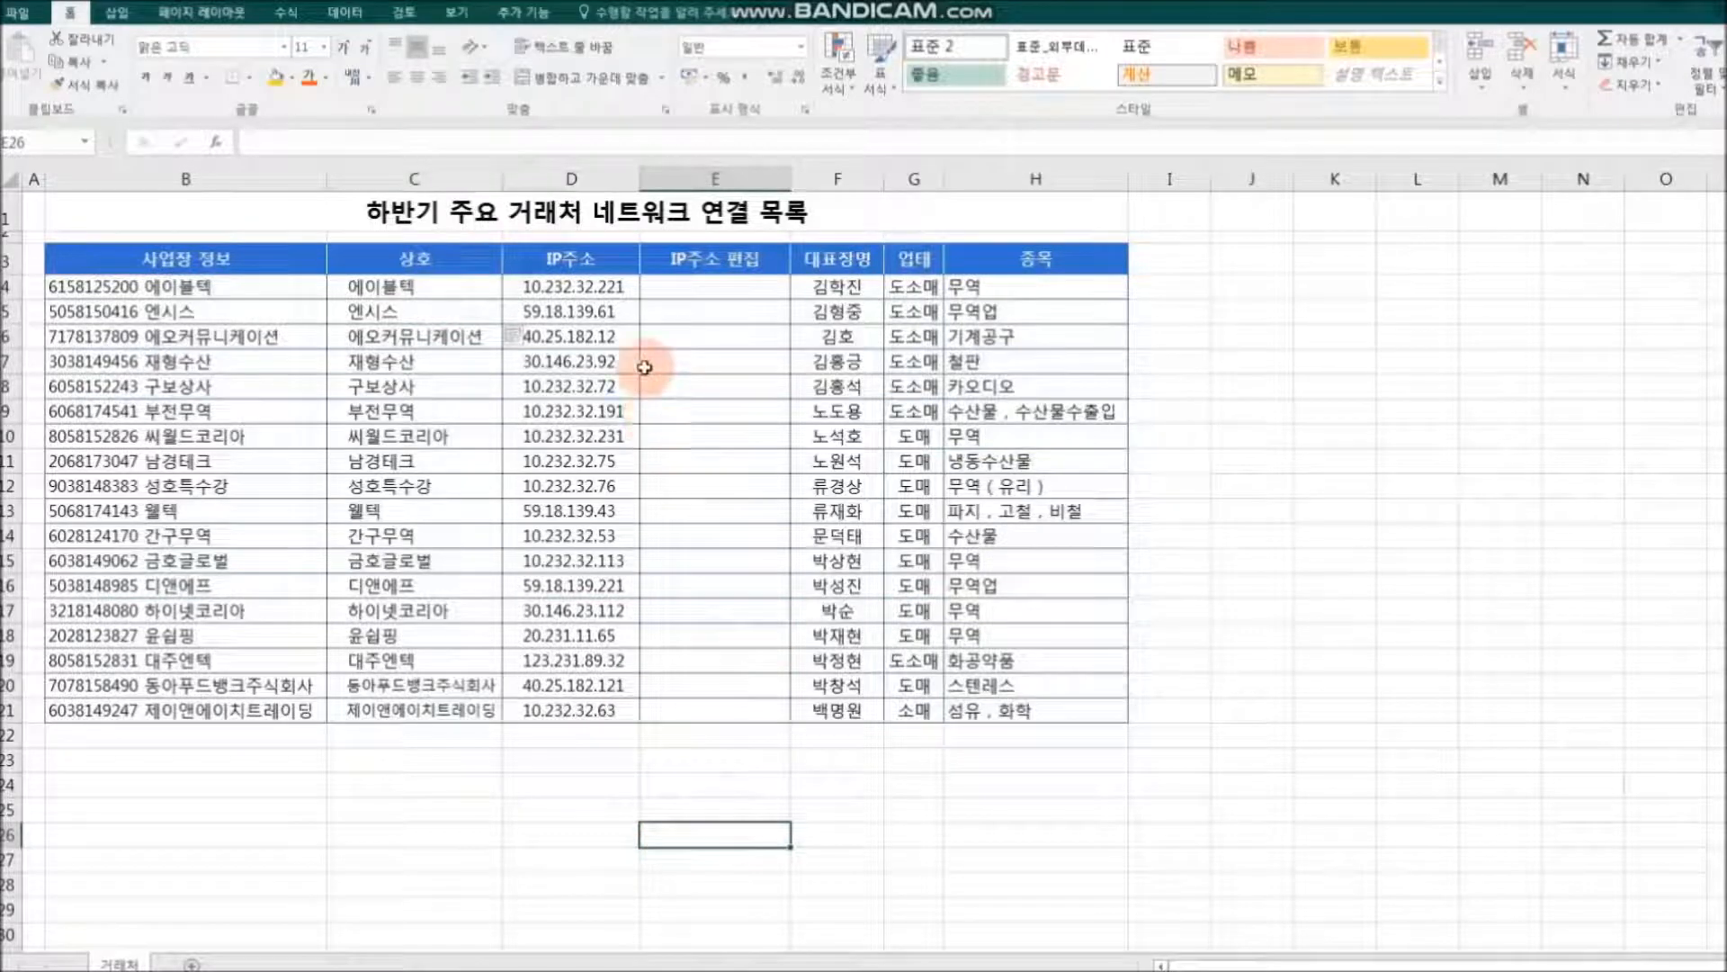
Step: Enter X.X.X.221 in E4 as the first masked address in the IP주소 편집 column
{"action": "left_click", "coordinate": [702, 288]}
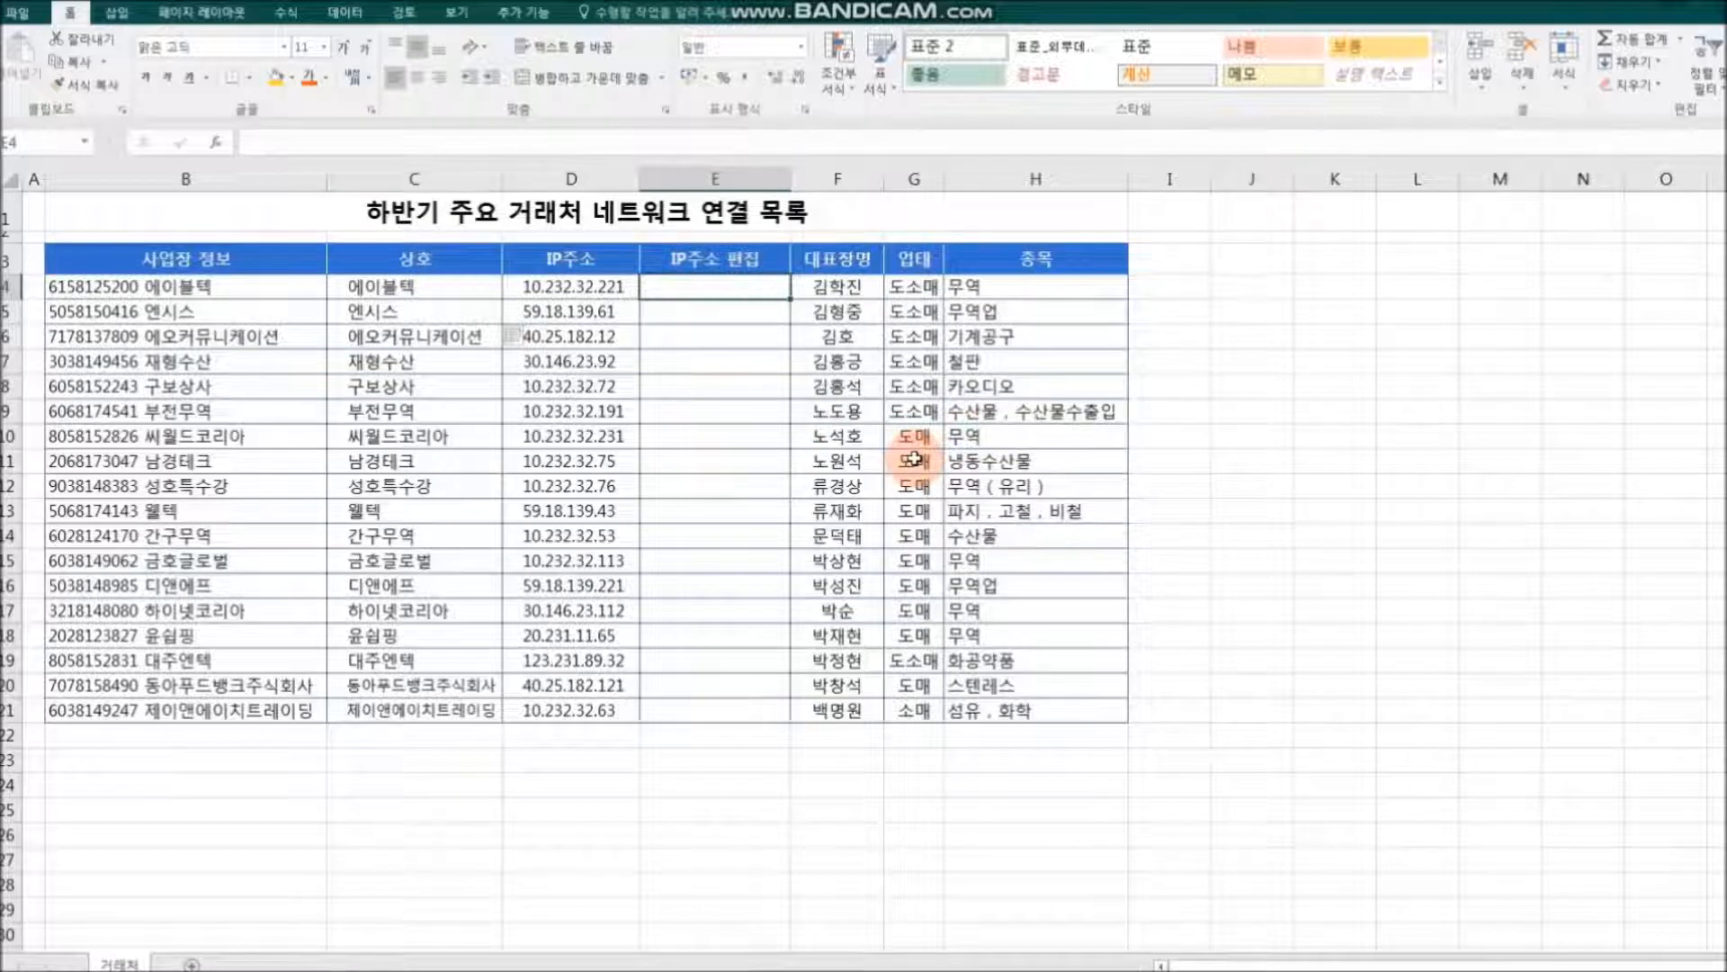
{"action": "type", "text": "X.X.X.221"}
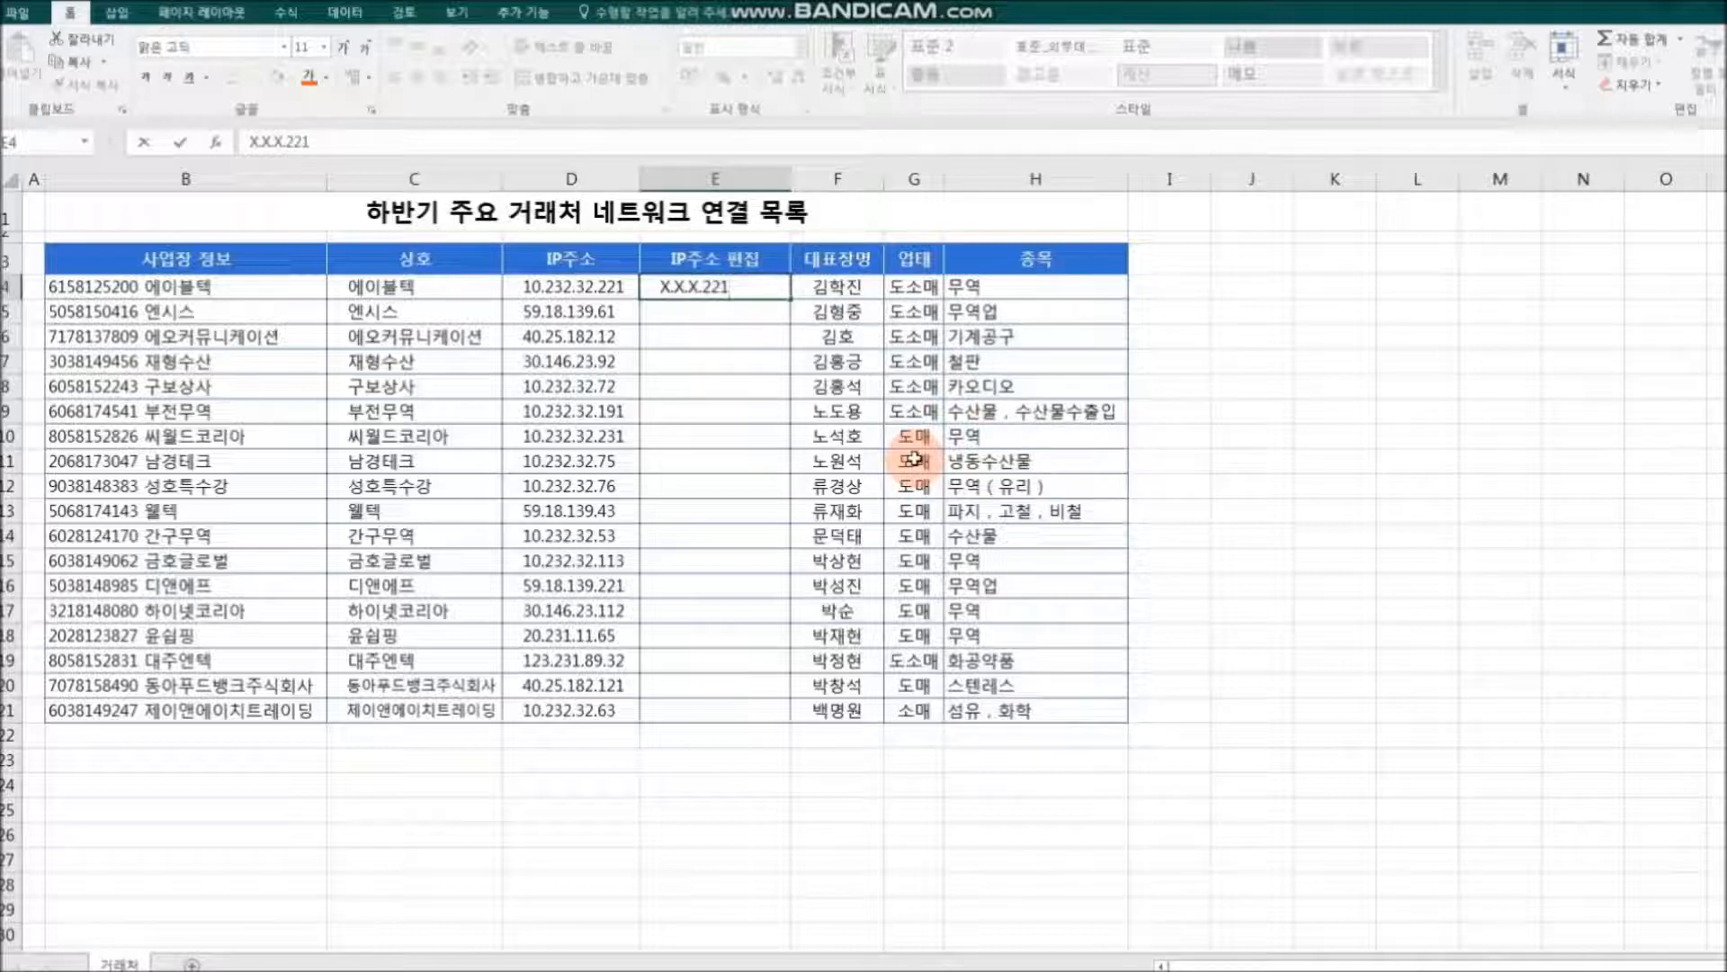
{"action": "key", "text": "Return"}
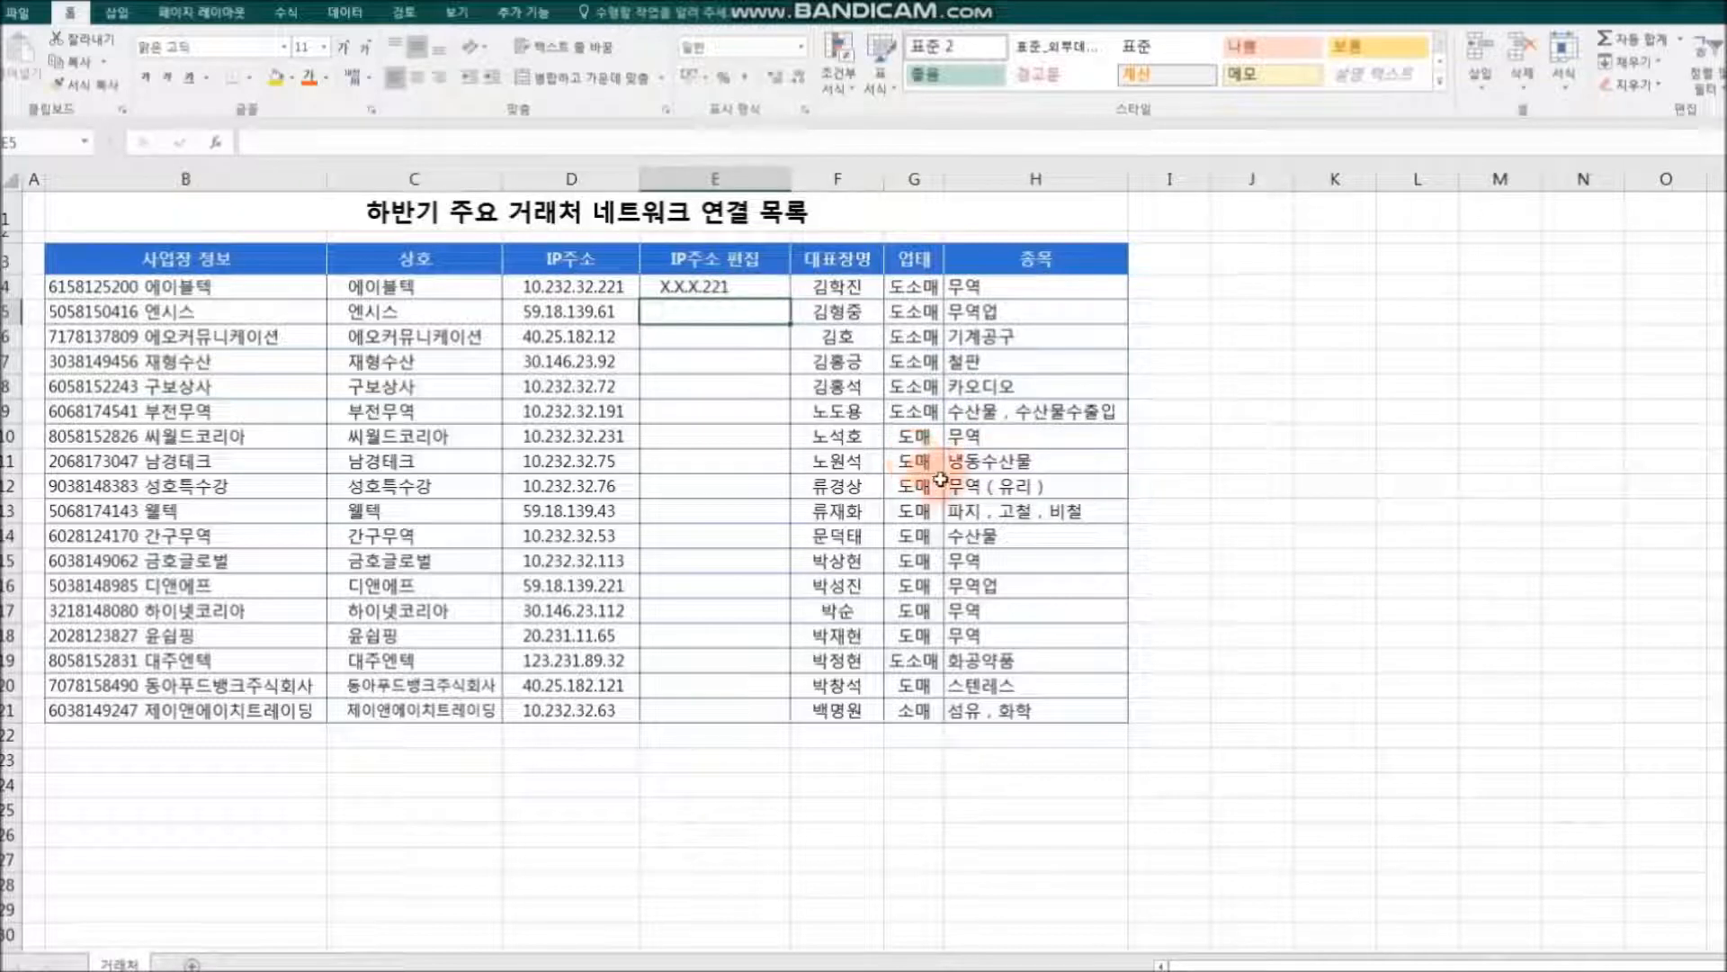
Step: Extend the masked IP address from E4 down to E21 and change the fill to Flash Fill (빠른 채우기)
{"action": "left_click", "coordinate": [668, 290]}
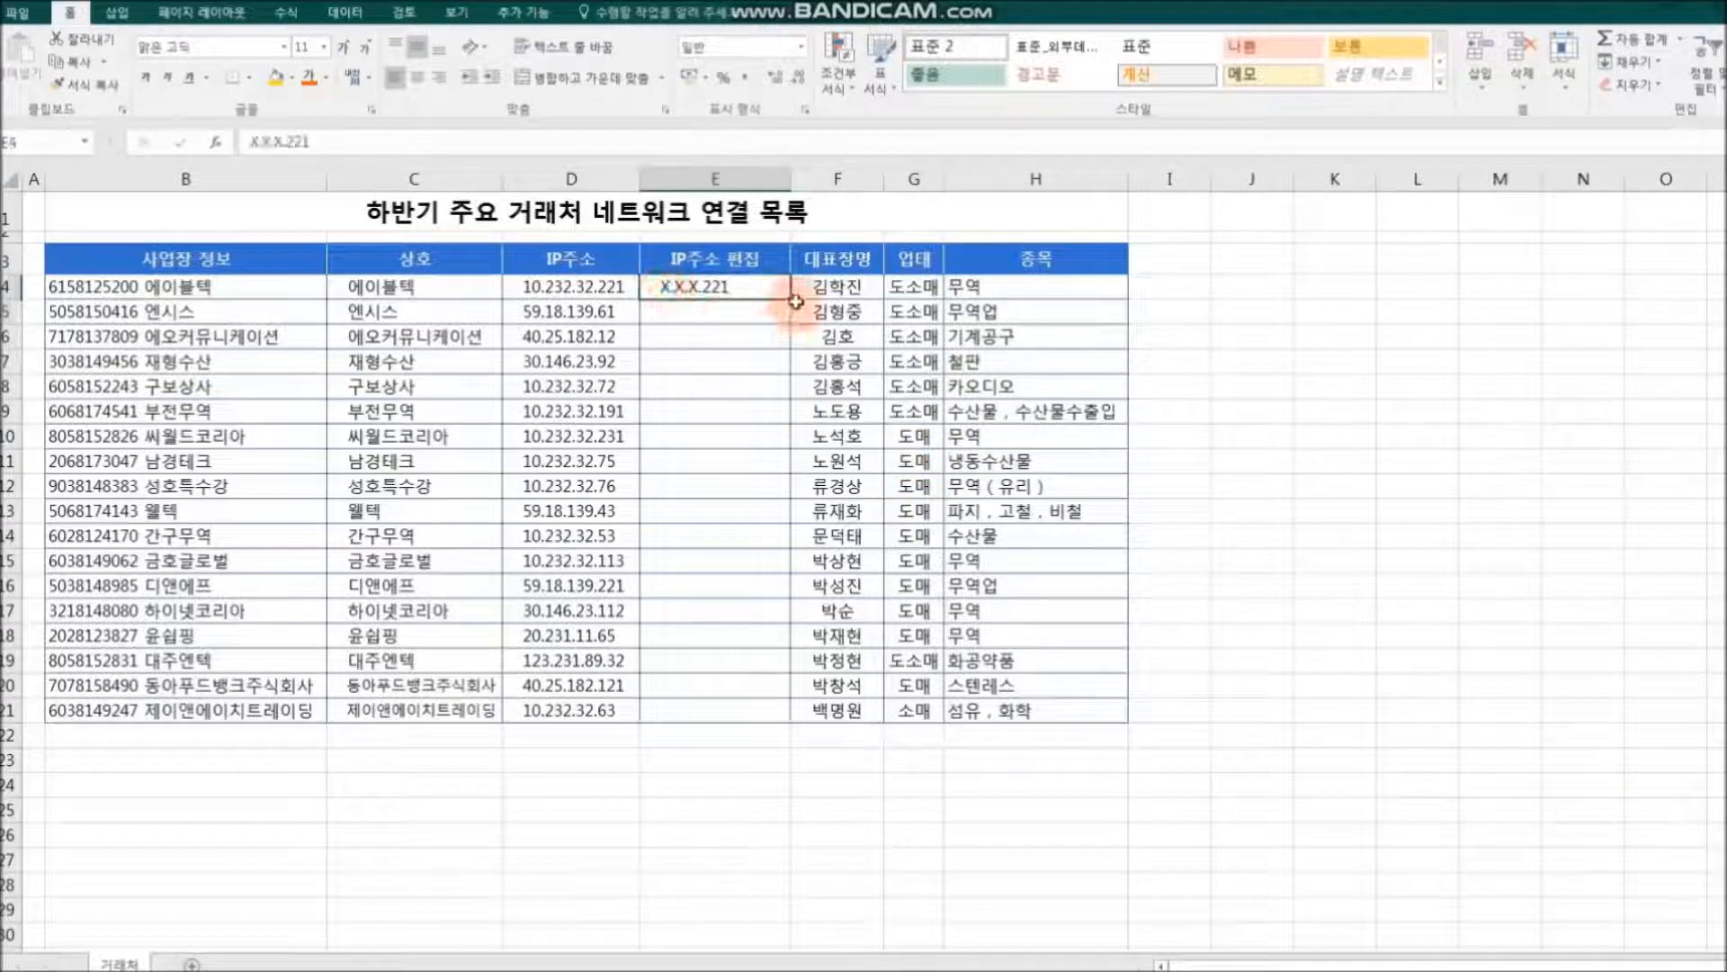
{"action": "left_click_drag", "start_coordinate": [794, 300], "coordinate": [797, 725]}
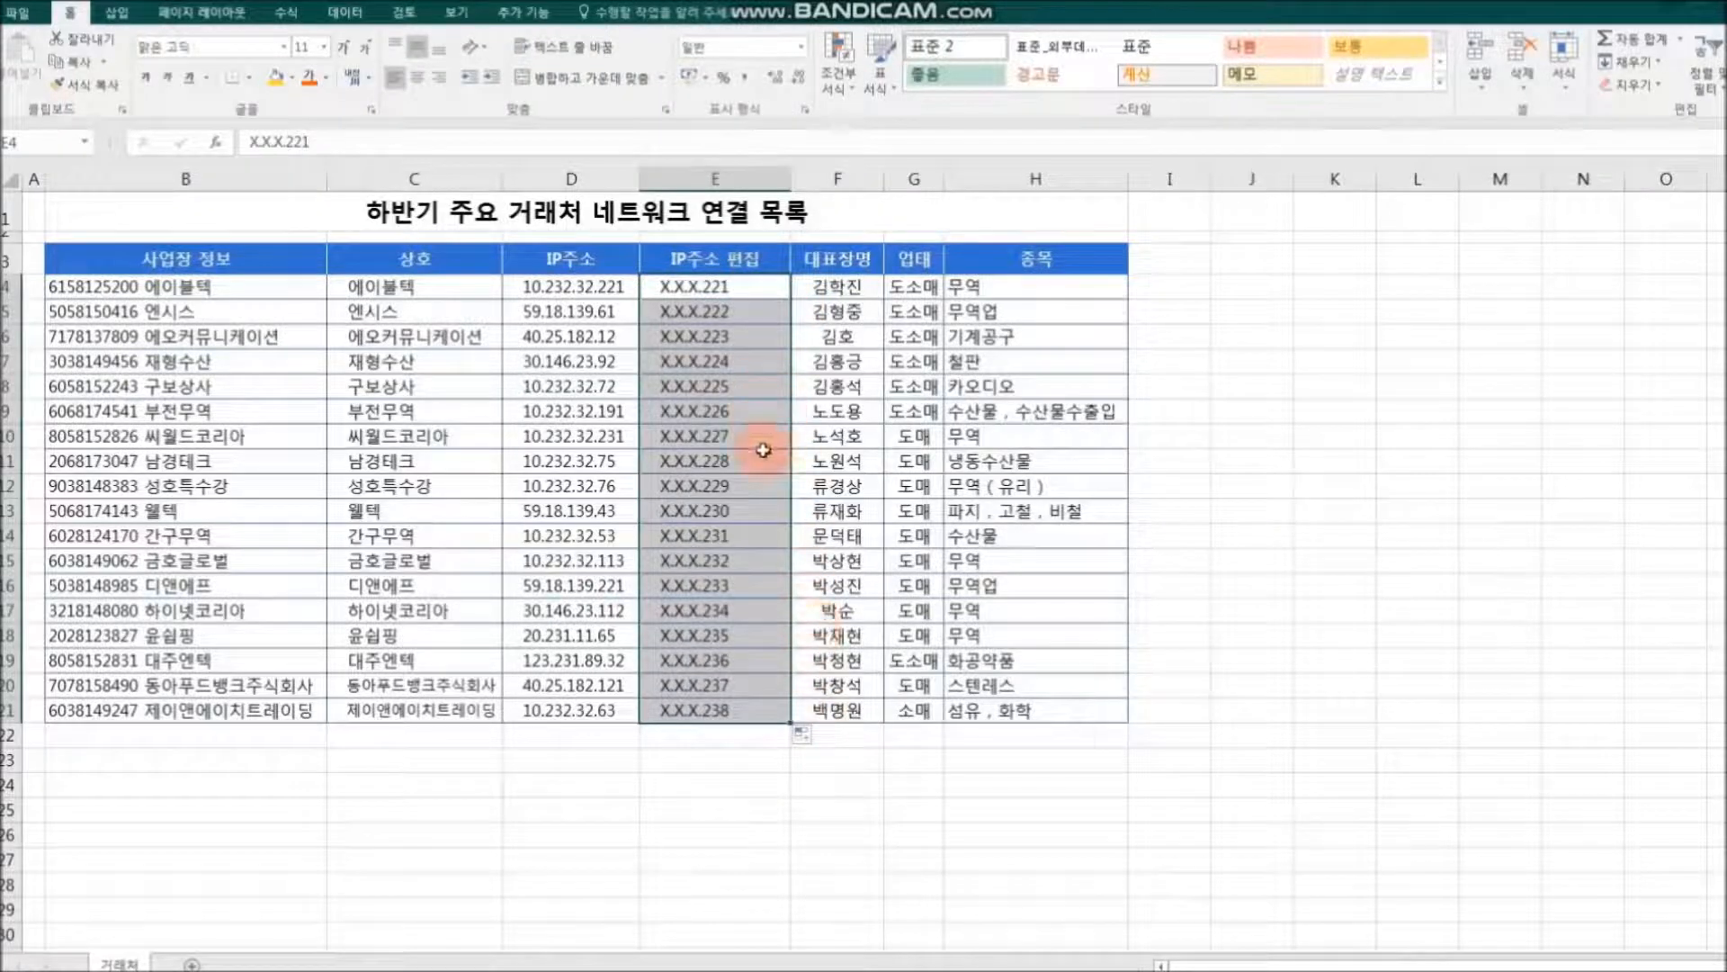
{"action": "left_click", "coordinate": [803, 735]}
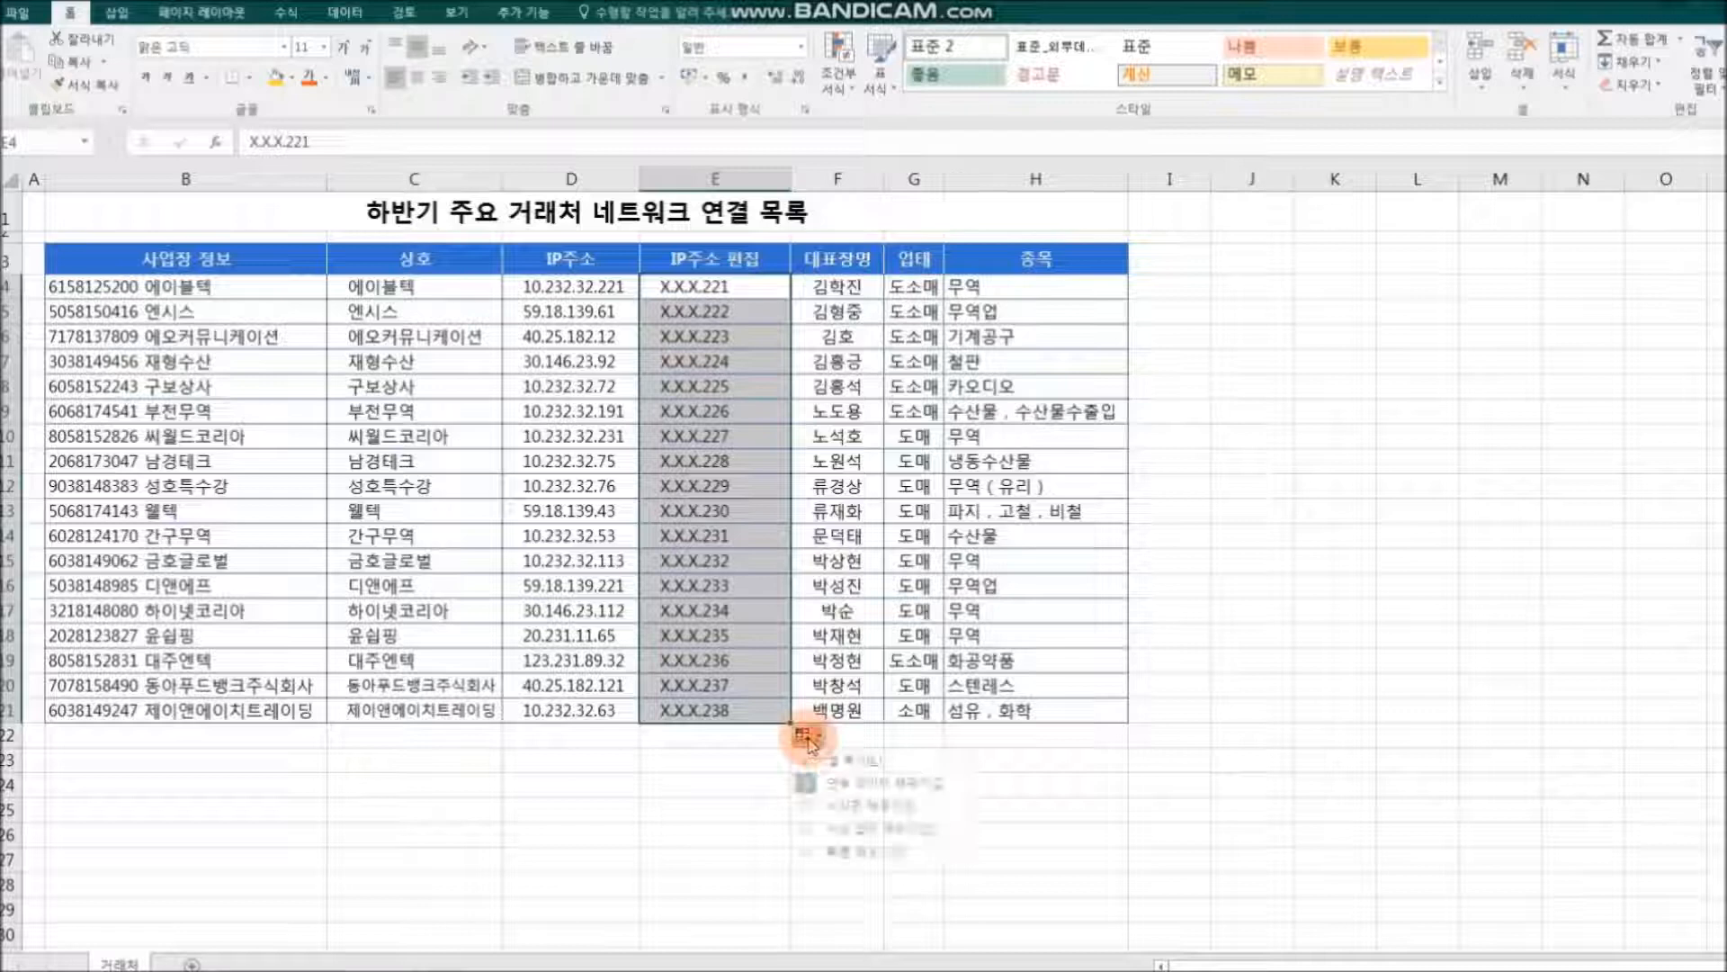
{"action": "left_click", "coordinate": [868, 851]}
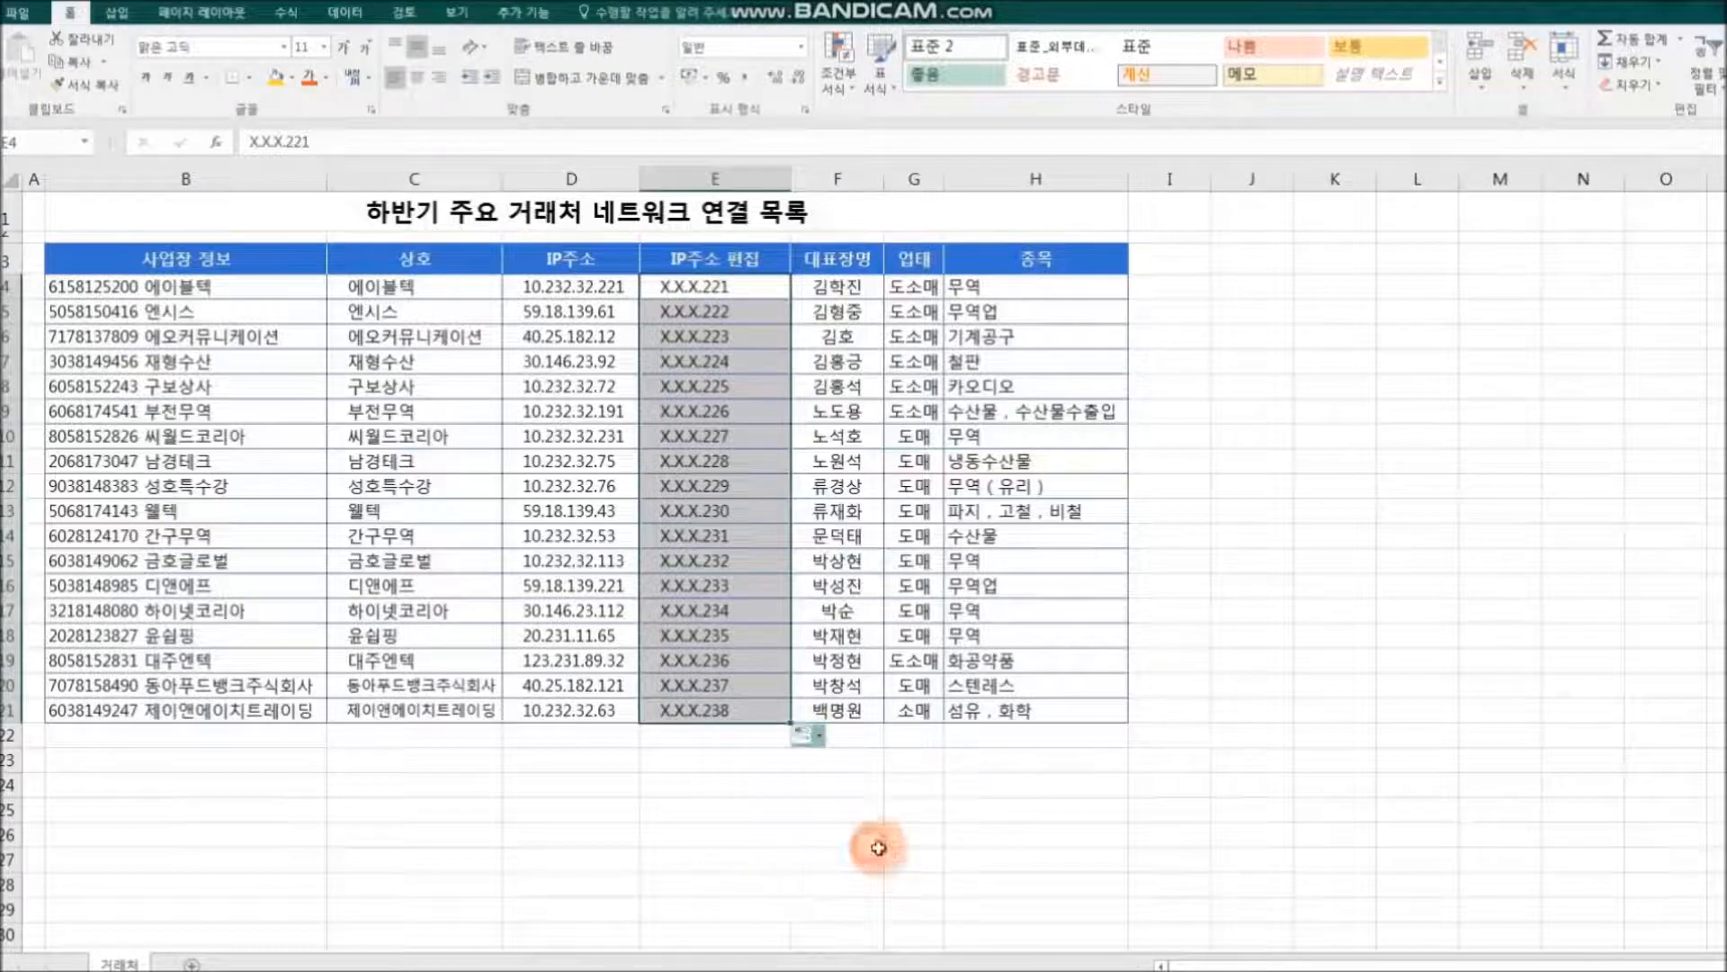
{"action": "left_click", "coordinate": [902, 852]}
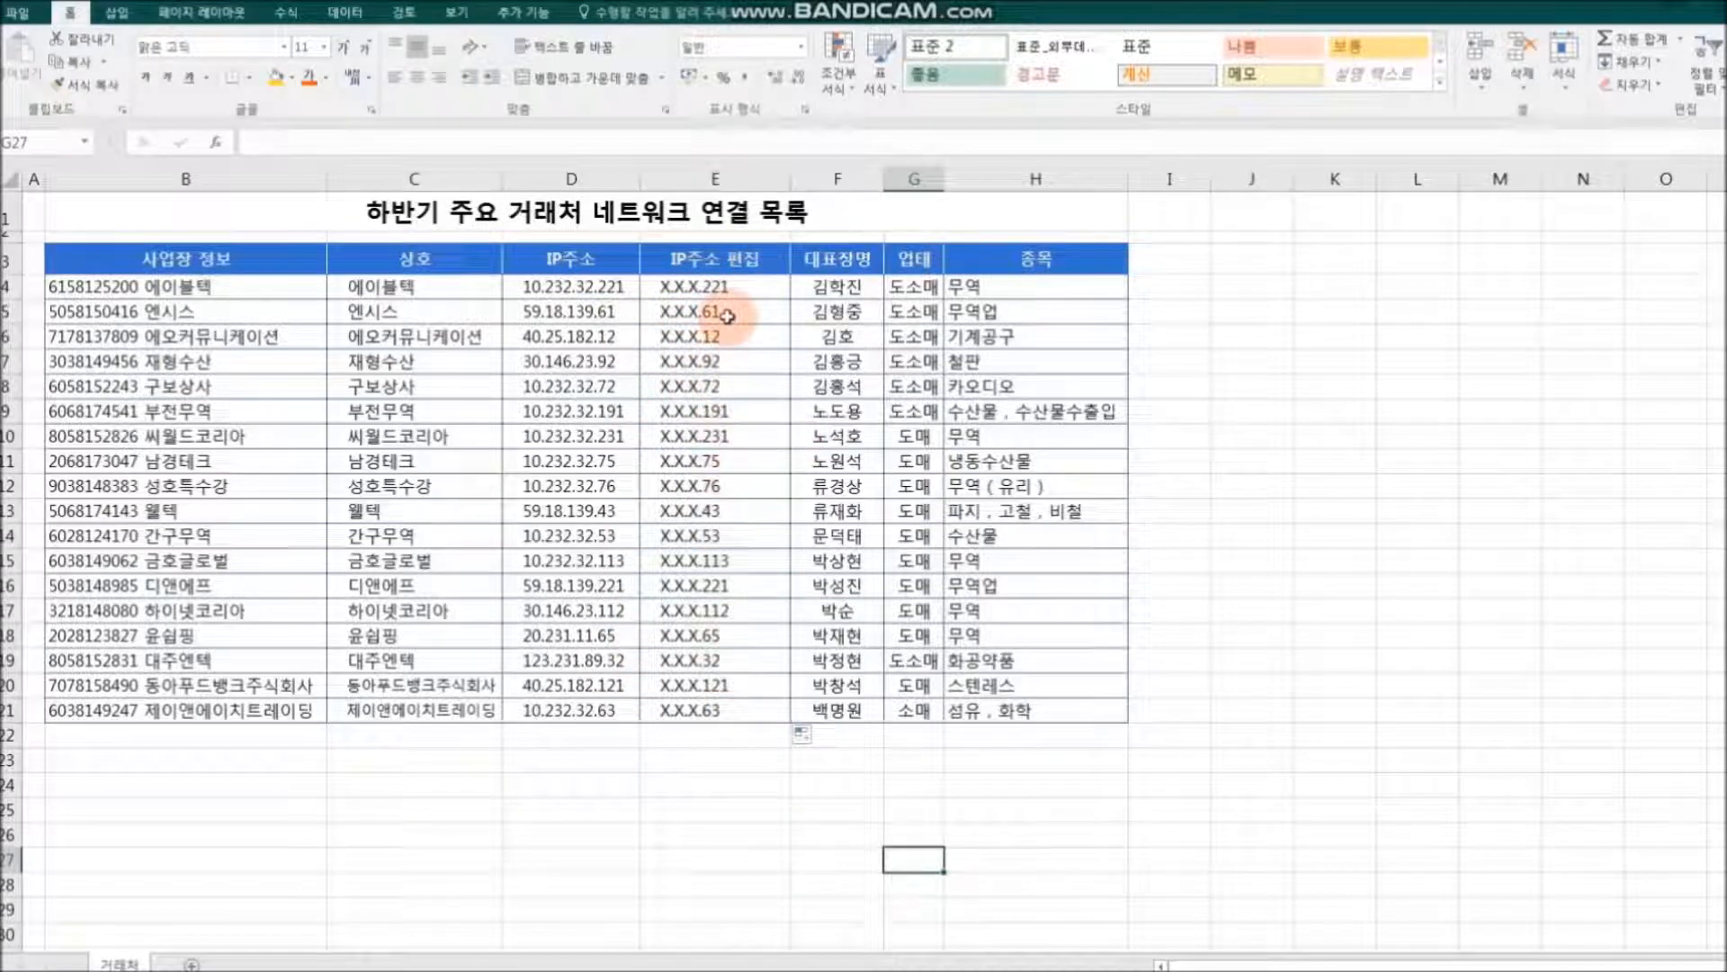
Step: Centre the masked addresses in E4:E21 of the IP주소 편집 column
{"action": "left_click_drag", "start_coordinate": [738, 290], "coordinate": [756, 707]}
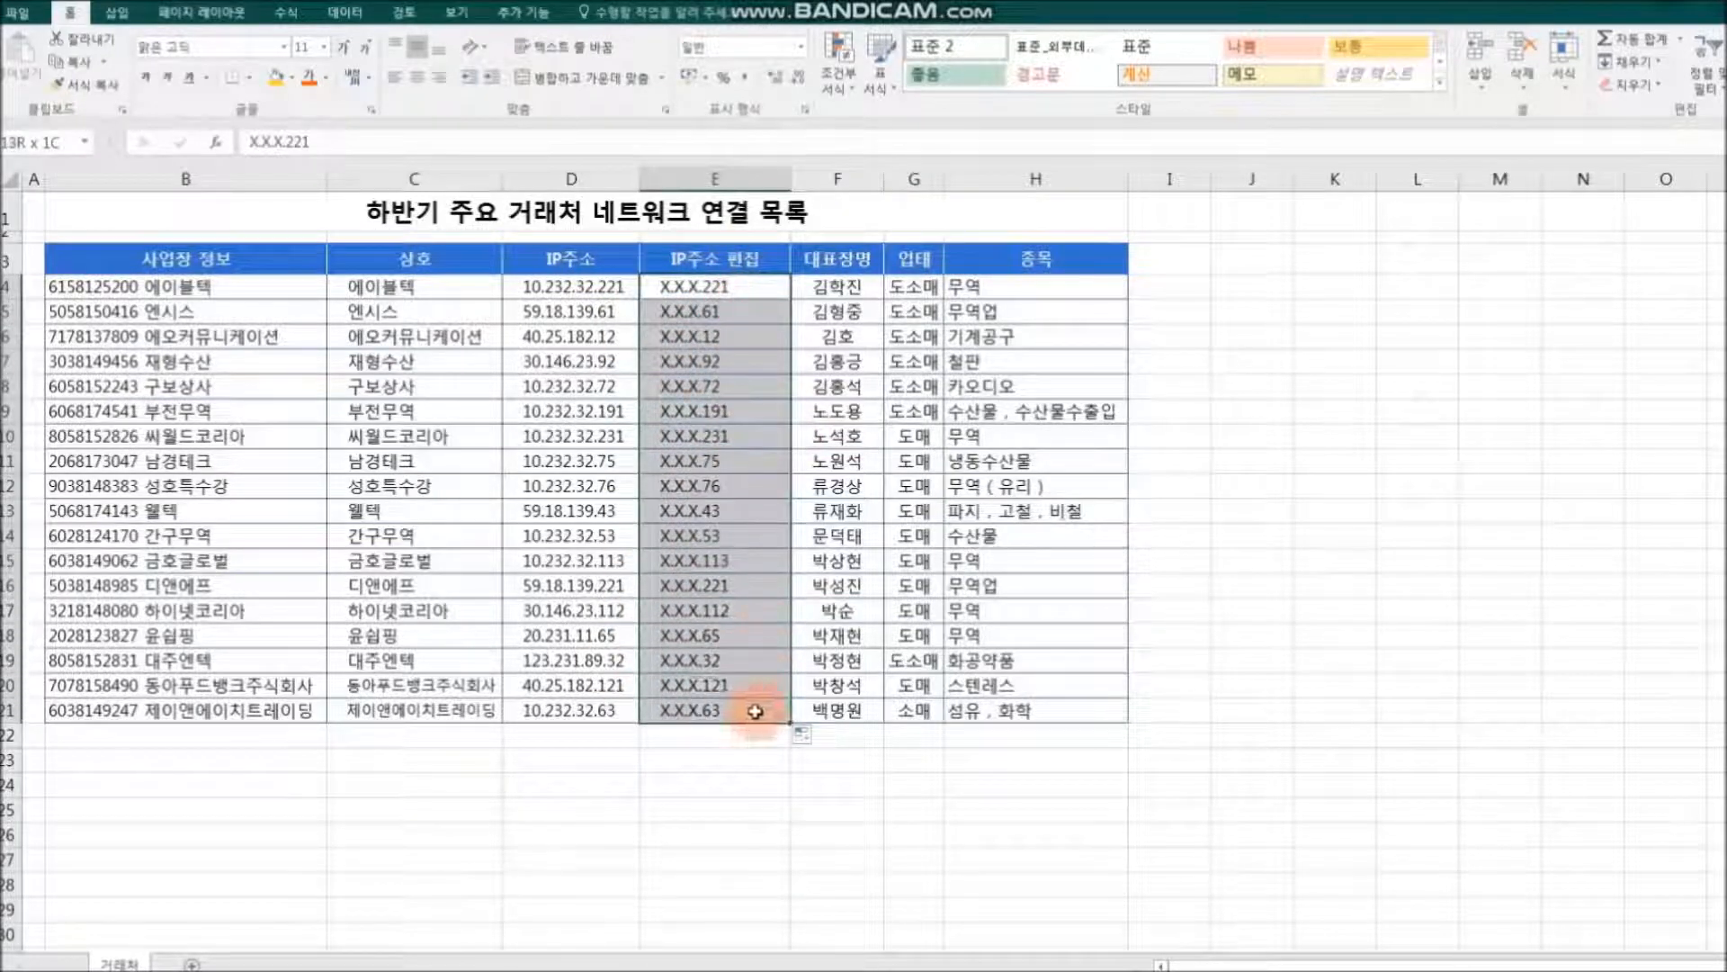
{"action": "left_click", "coordinate": [417, 76]}
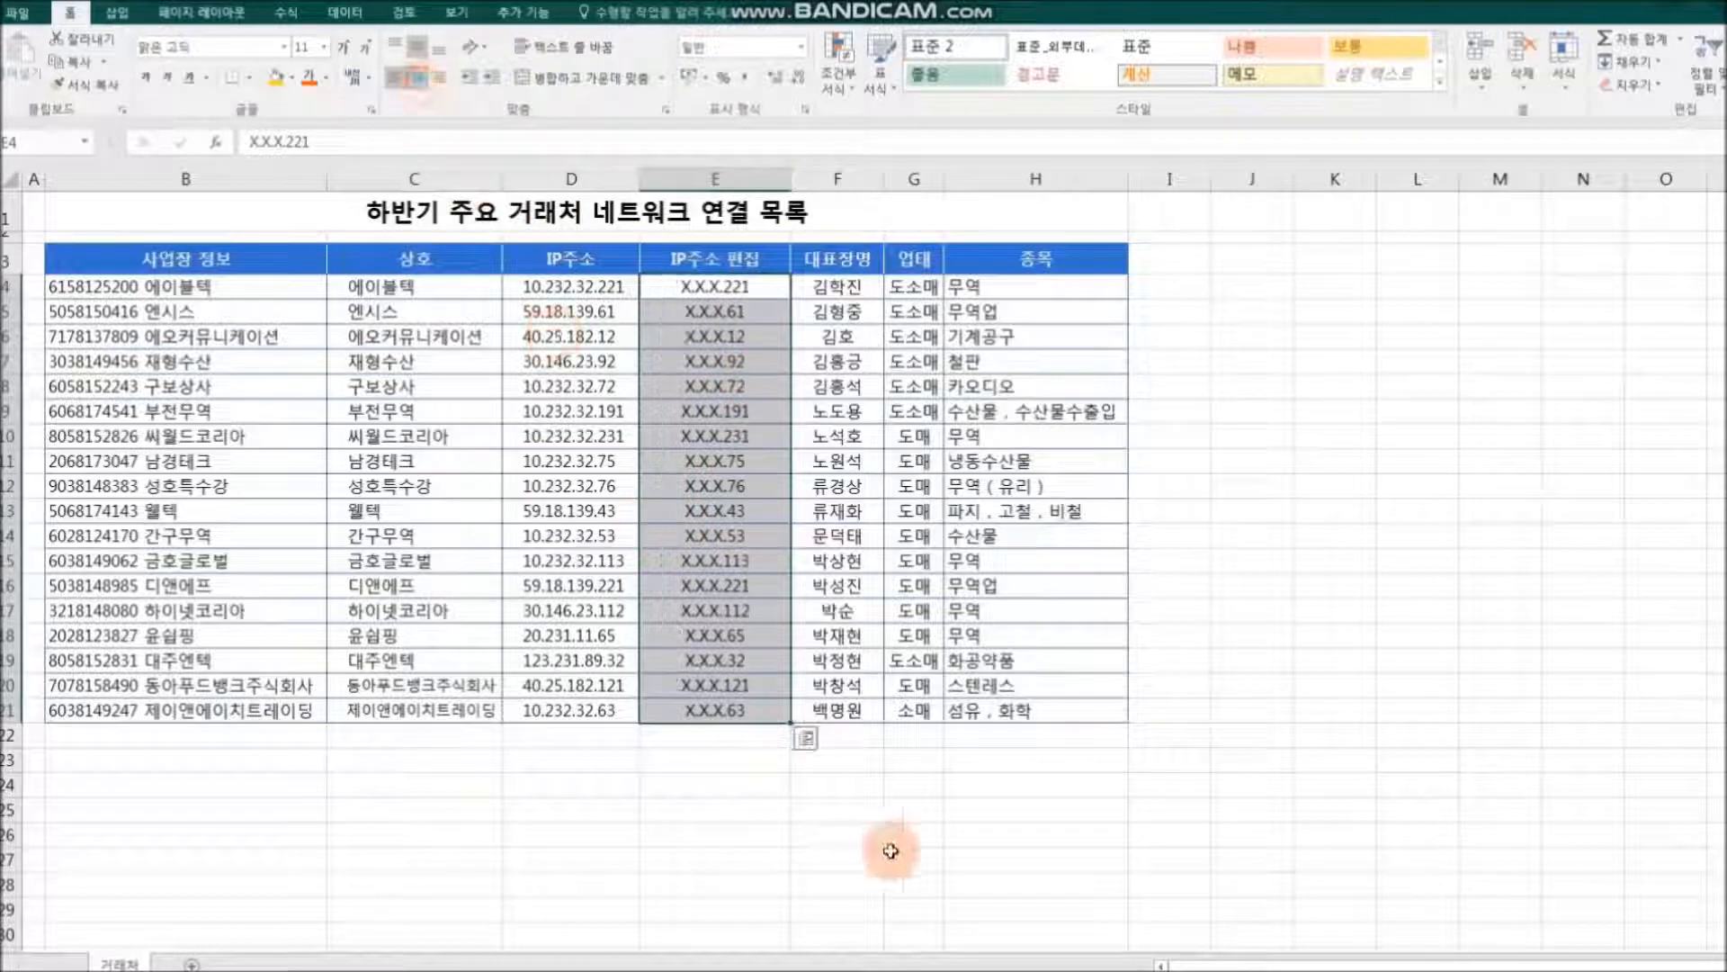
{"action": "left_click", "coordinate": [912, 886]}
Step: Delete the 사업장 정보 column and the original IP주소 column from the 거래처 table
{"action": "left_click", "coordinate": [219, 180]}
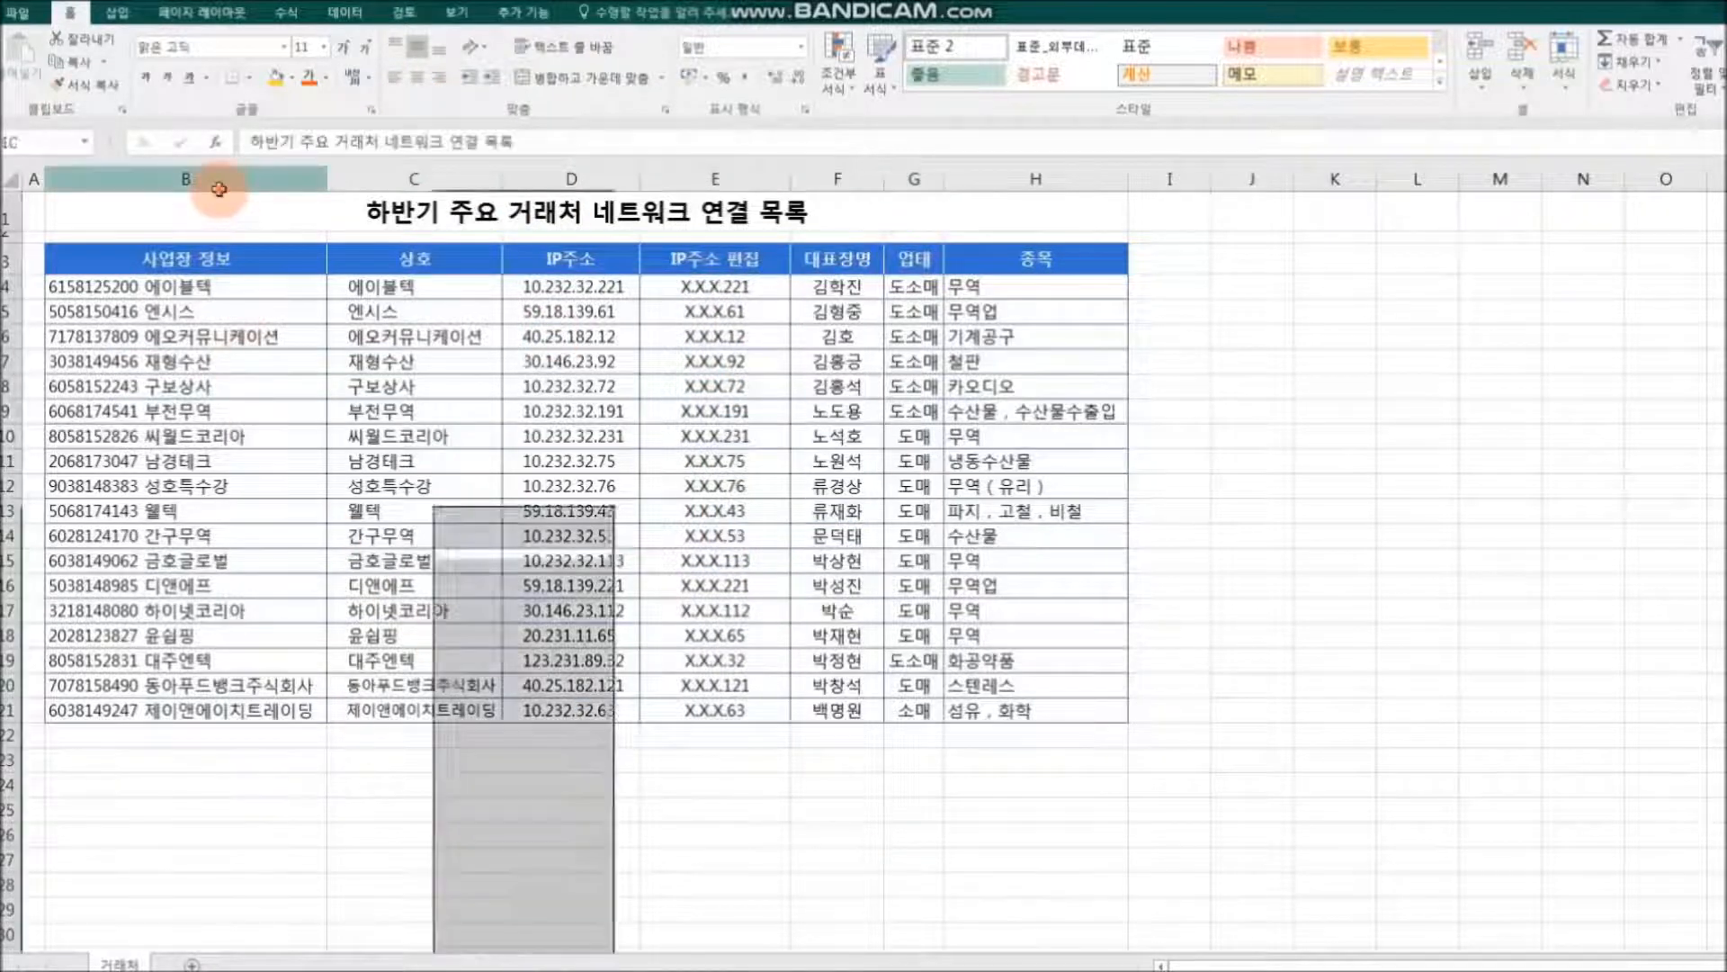
{"action": "right_click", "coordinate": [218, 182]}
{"action": "left_click", "coordinate": [279, 340]}
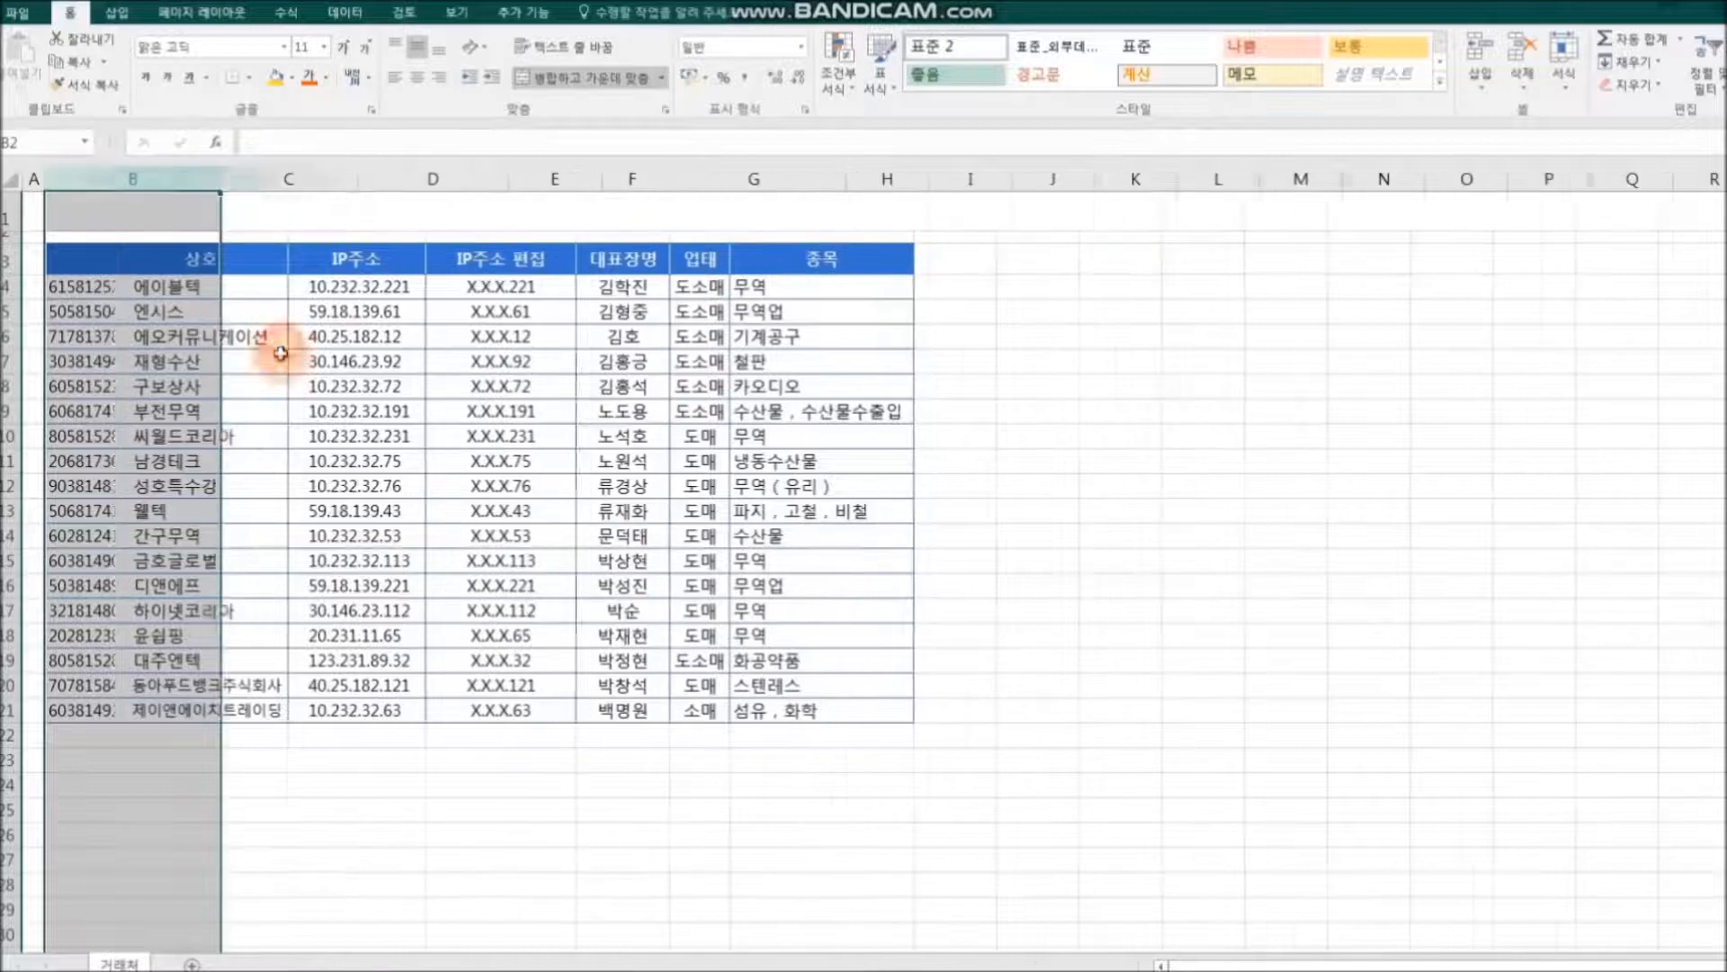
{"action": "left_click", "coordinate": [311, 179]}
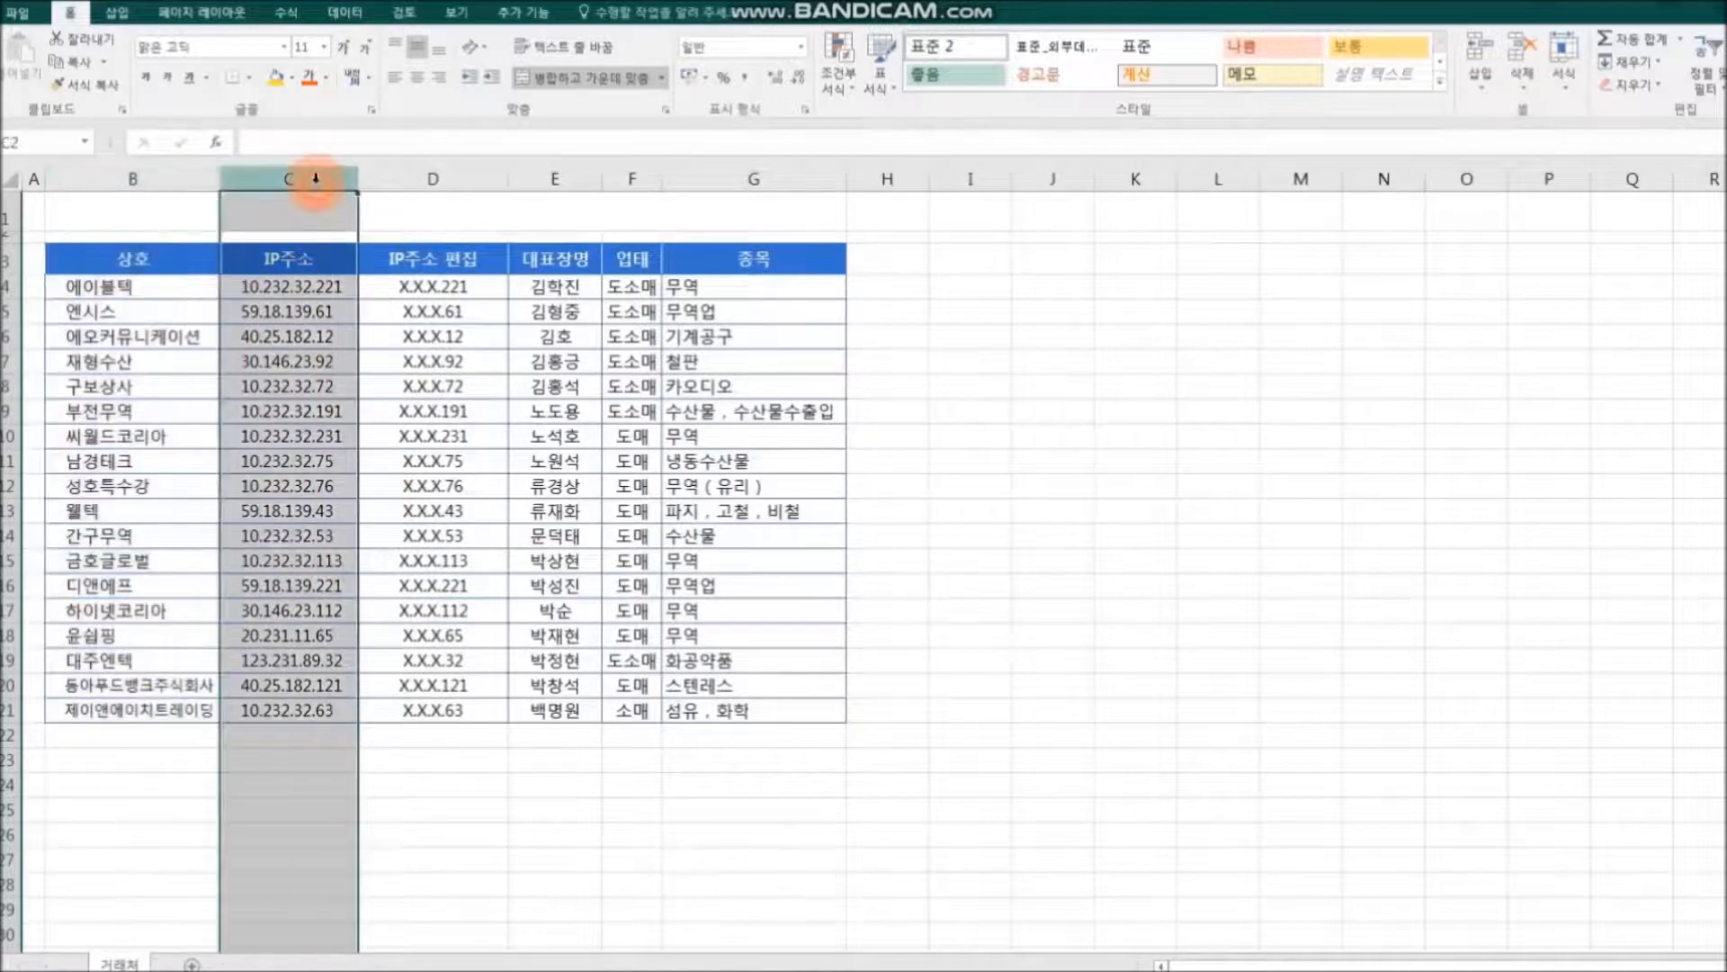
{"action": "right_click", "coordinate": [315, 182]}
{"action": "left_click", "coordinate": [367, 343]}
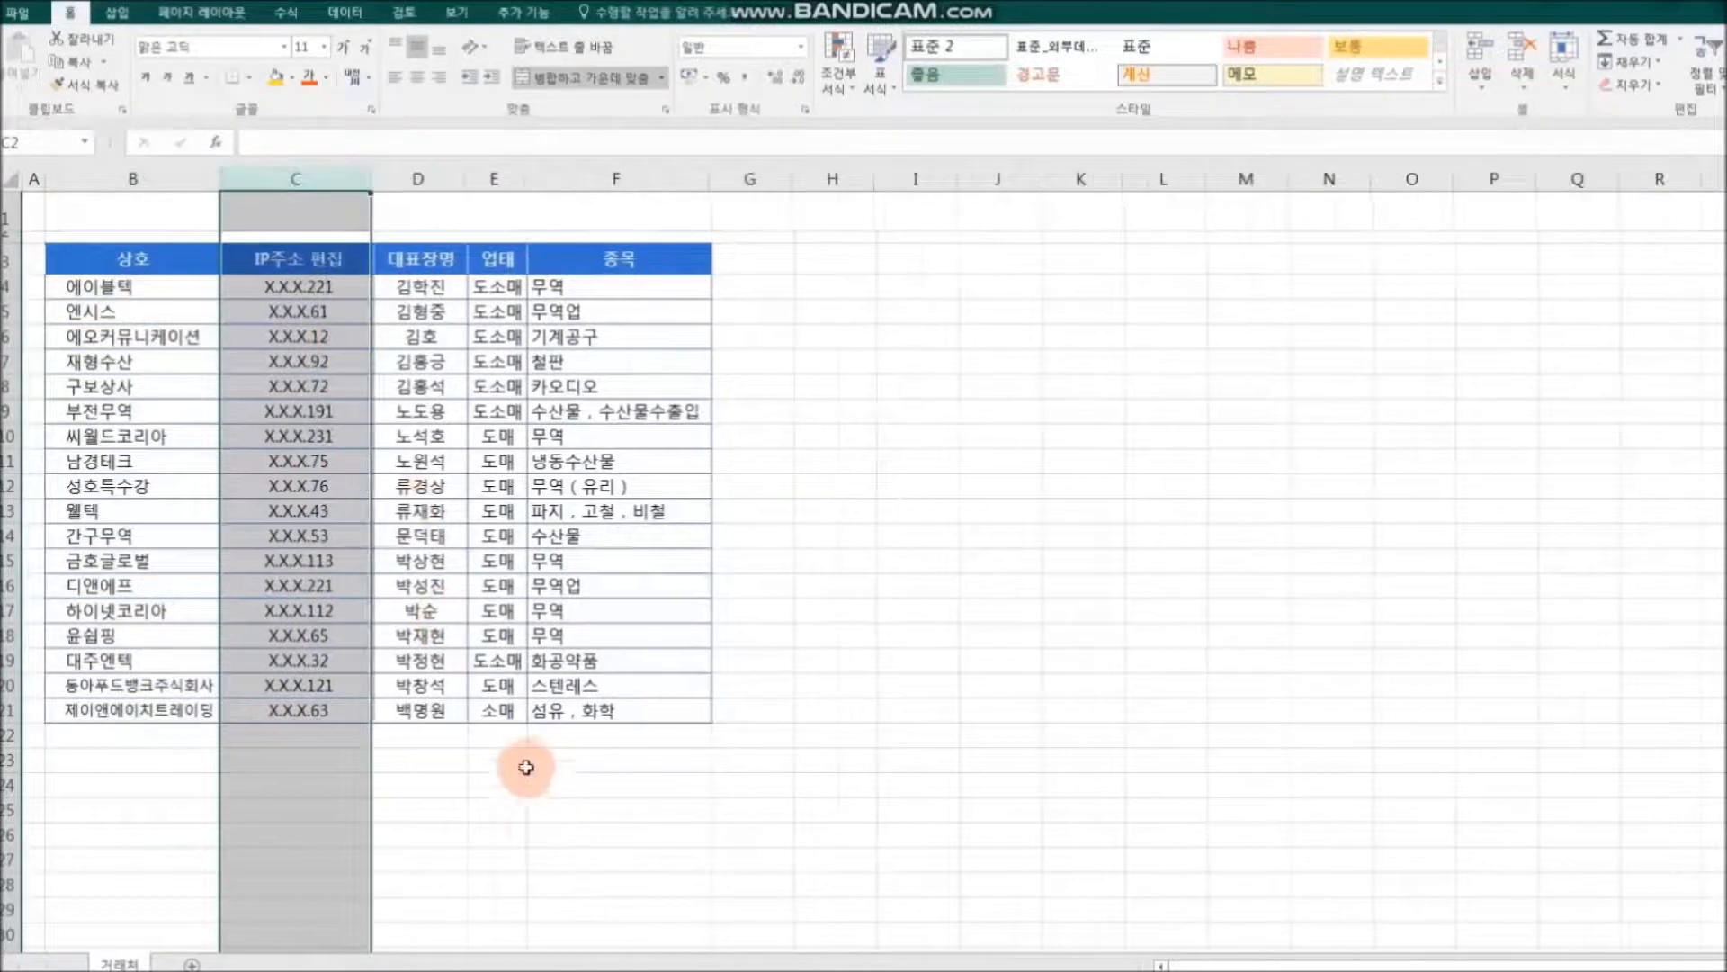
{"action": "left_click", "coordinate": [534, 813]}
Step: Adjust the widths of the columns that follow IP주소 편집 in the 거래처 table
{"action": "left_click_drag", "start_coordinate": [463, 181], "coordinate": [594, 180]}
{"action": "left_click_drag", "start_coordinate": [780, 179], "coordinate": [819, 180]}
{"action": "left_click", "coordinate": [1113, 609]}
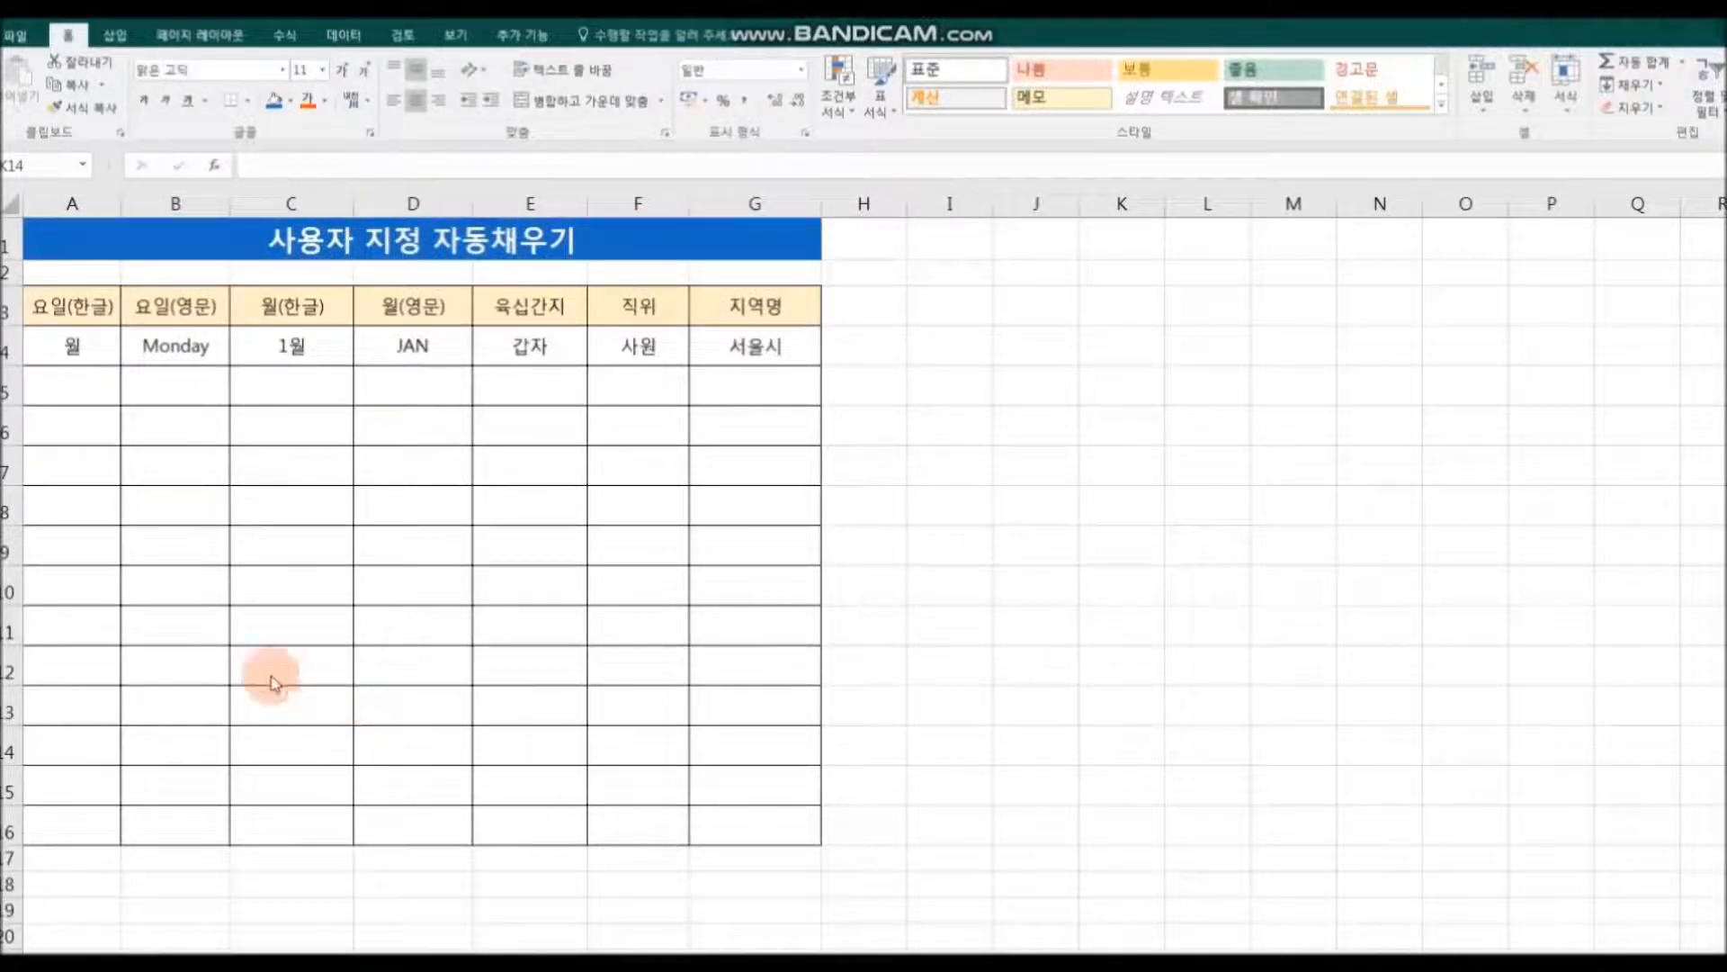
Step: In the 사용자 지정 자동채우기 table, AutoFill the weekday columns from 월 in A4 and Monday in B4 down to row 16
{"action": "left_click", "coordinate": [45, 347]}
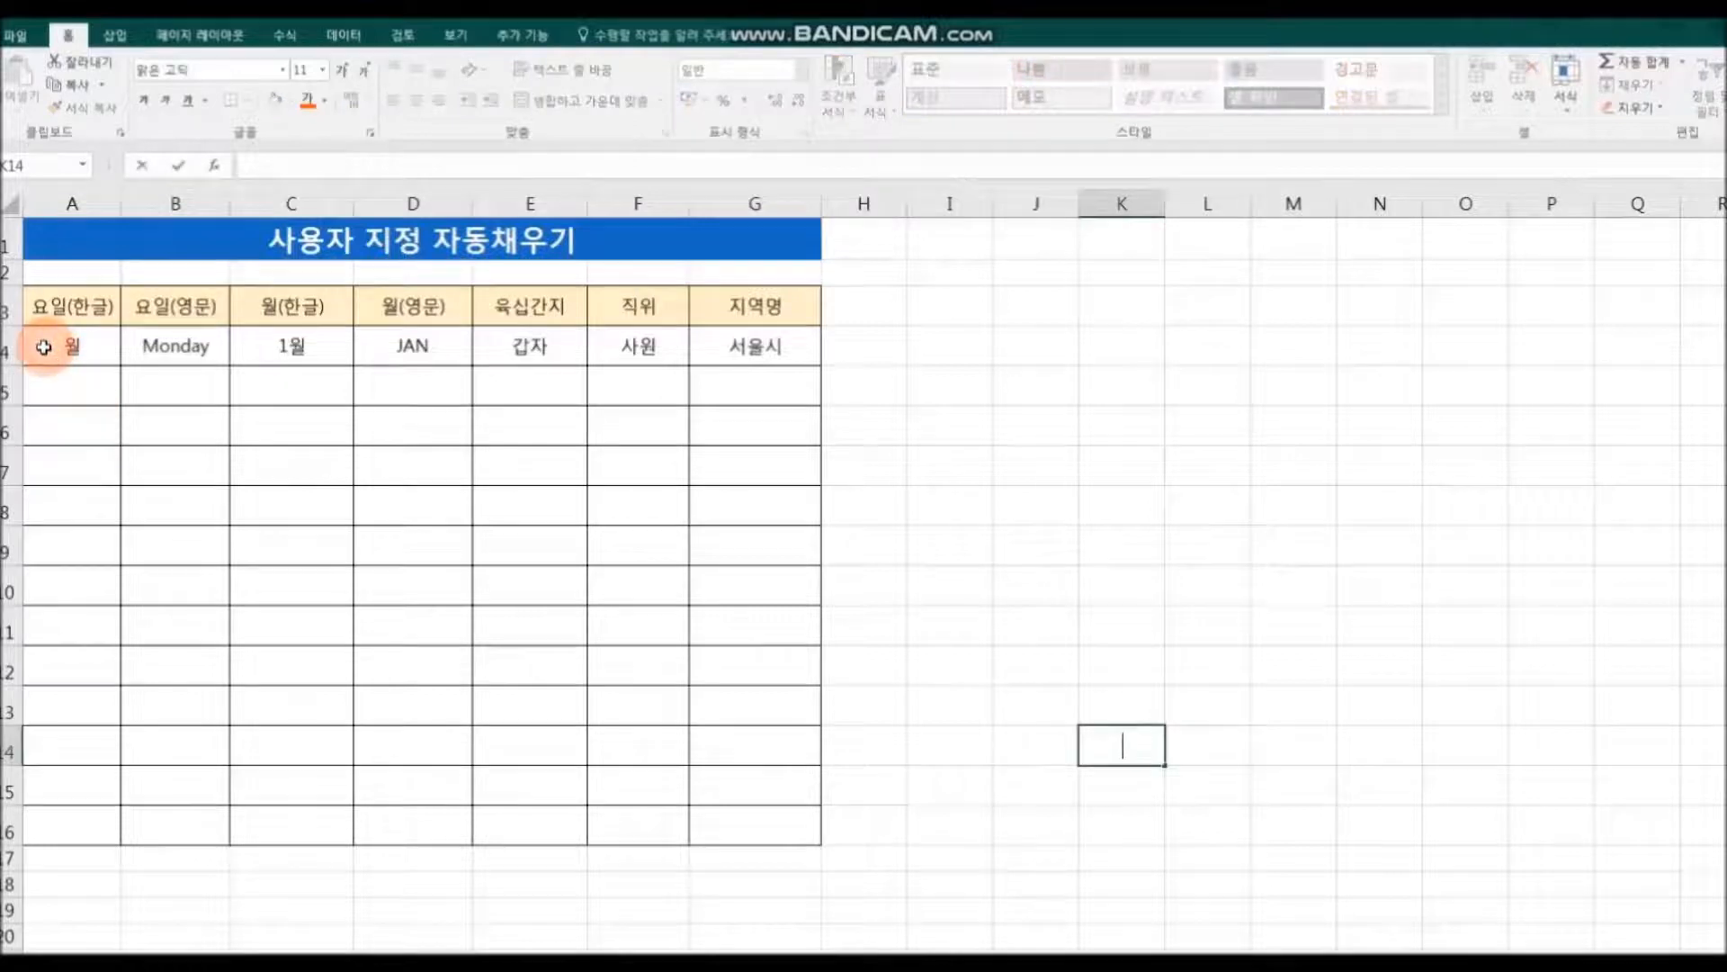
{"action": "left_click_drag", "start_coordinate": [124, 366], "coordinate": [122, 727]}
{"action": "left_click_drag", "start_coordinate": [123, 831], "coordinate": [124, 829]}
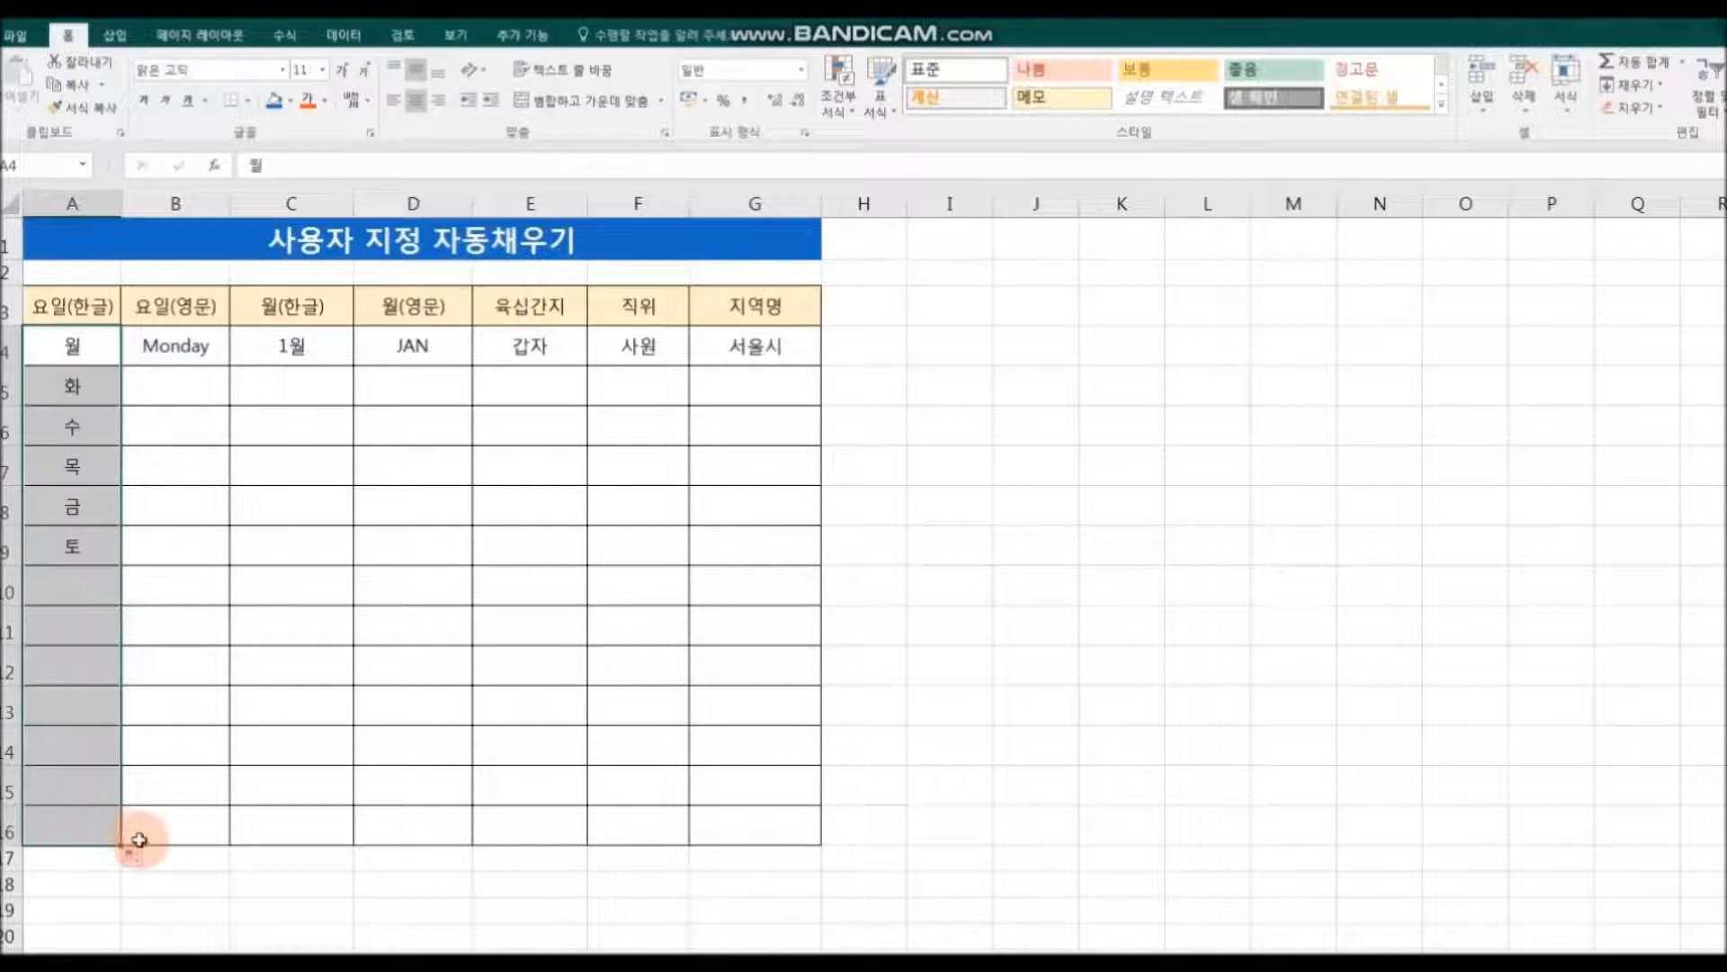
{"action": "left_click", "coordinate": [179, 359]}
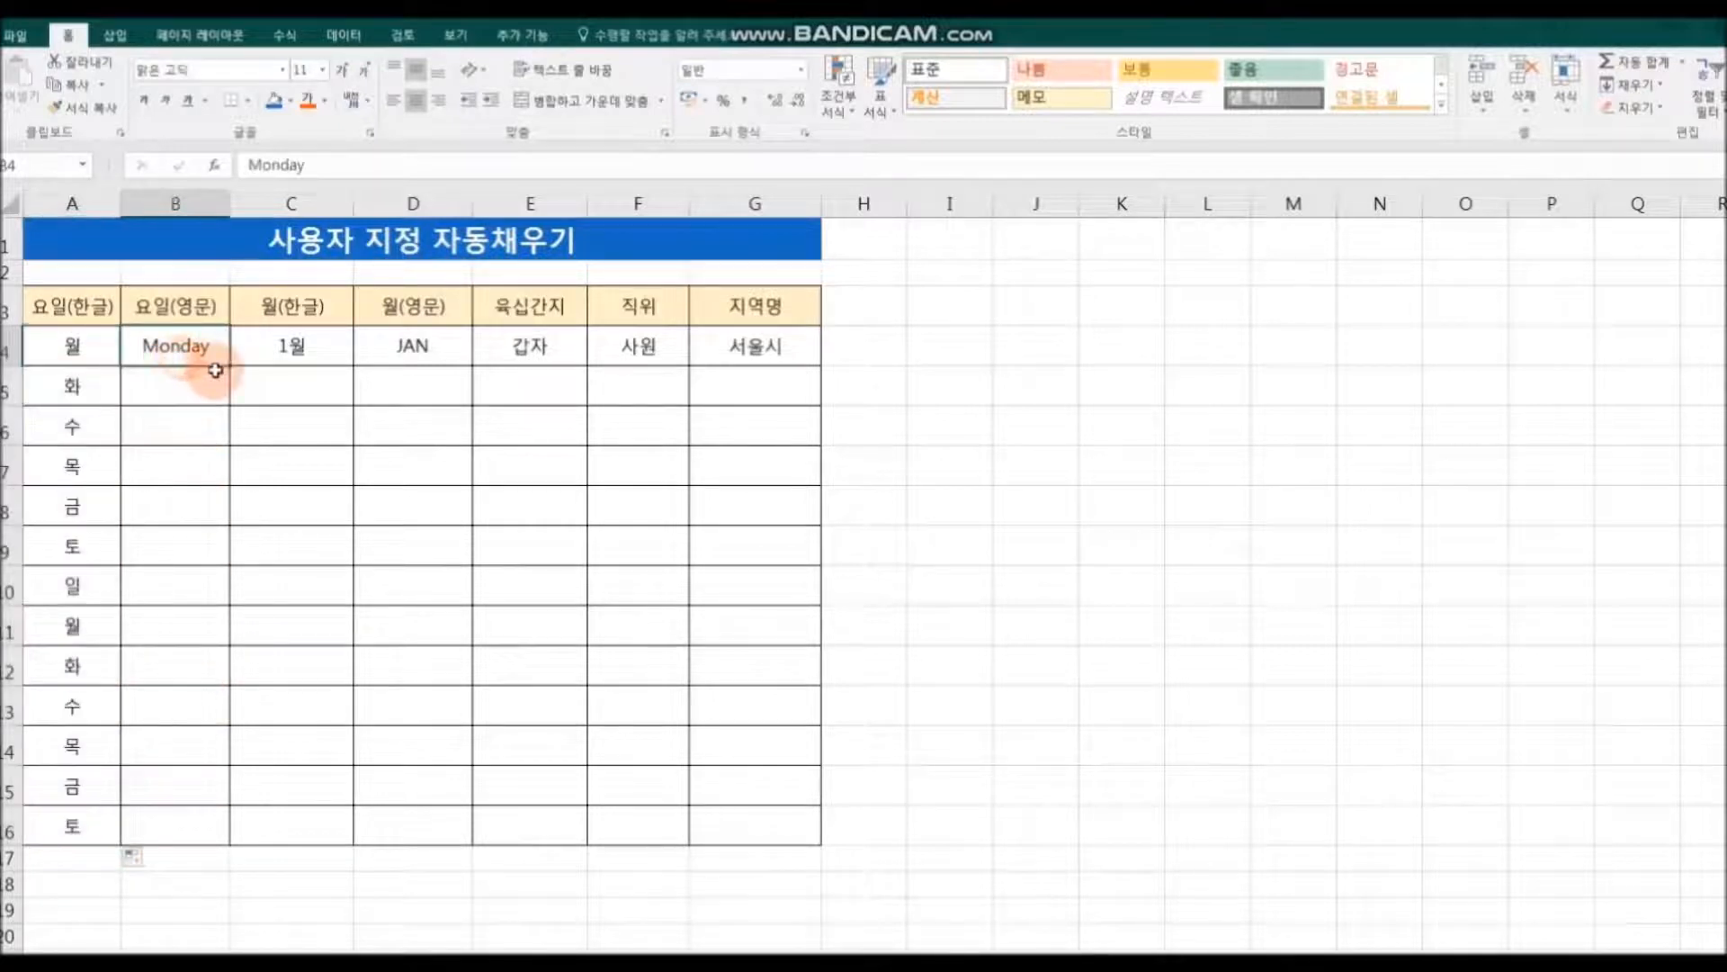
{"action": "left_click_drag", "start_coordinate": [231, 368], "coordinate": [232, 846]}
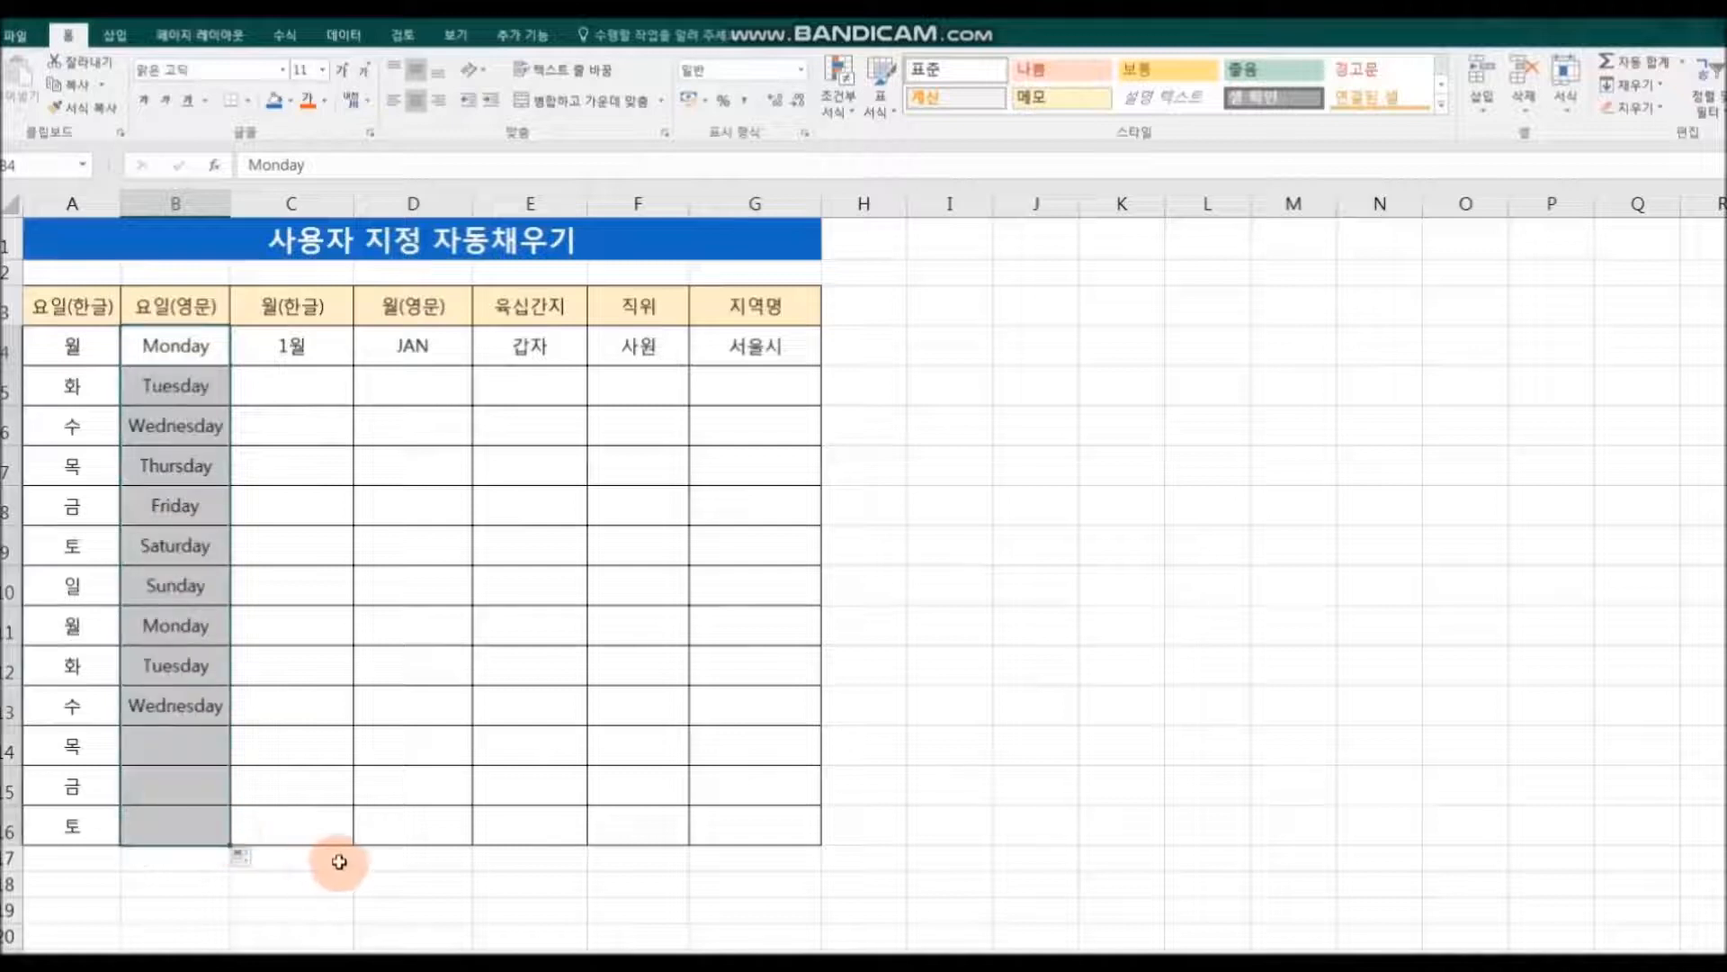
Step: AutoFill the month columns from 1월 in C4 and JAN in D4 down to row 16
{"action": "left_click", "coordinate": [331, 358]}
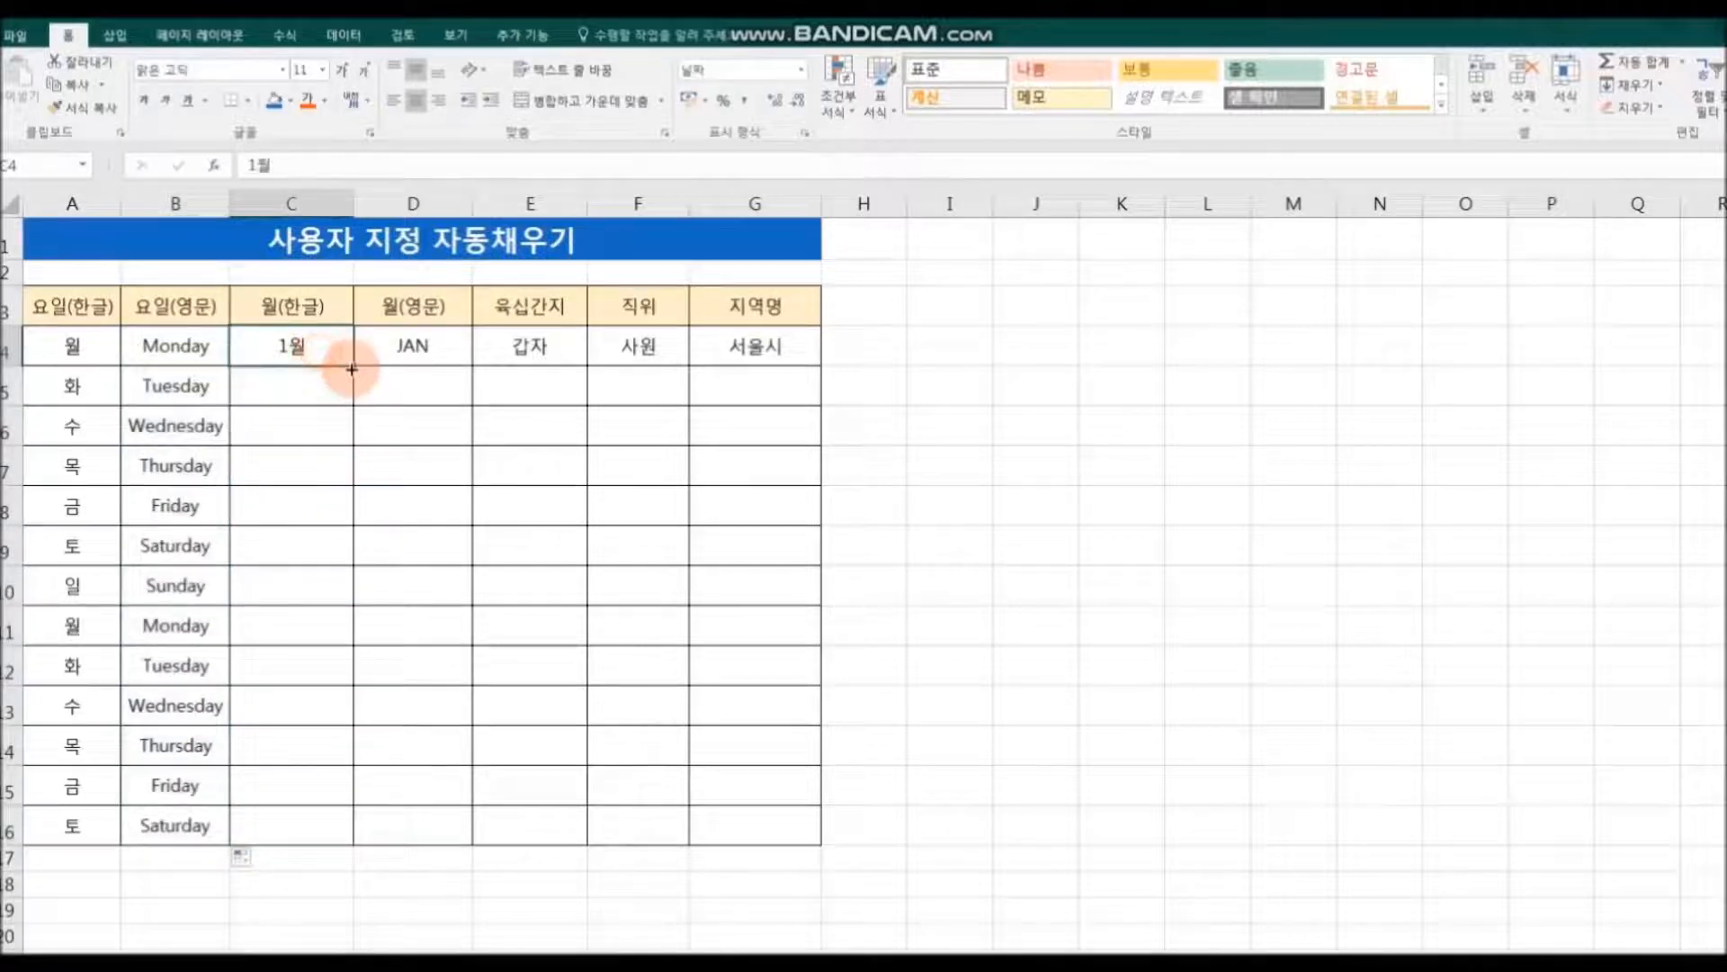
{"action": "left_click_drag", "start_coordinate": [354, 367], "coordinate": [354, 844]}
{"action": "left_click", "coordinate": [412, 348]}
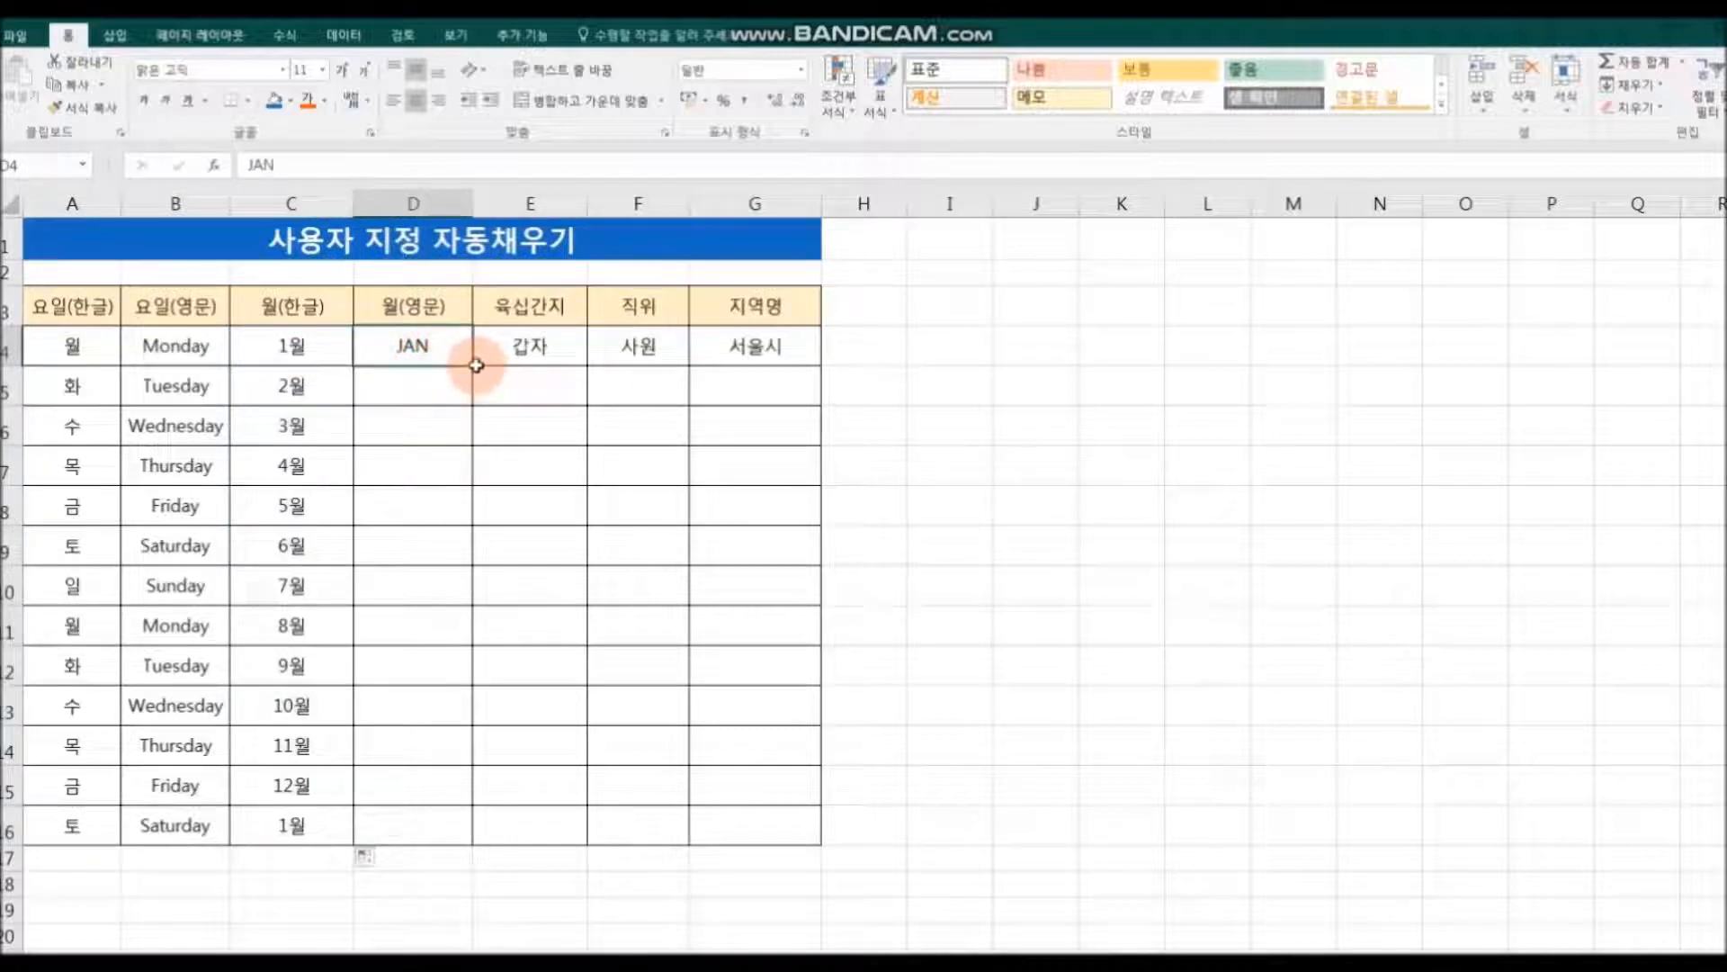
{"action": "left_click_drag", "start_coordinate": [475, 366], "coordinate": [472, 844]}
Step: AutoFill the 육십간지, 직위 and 지역명 columns from 갑자, 사원 and 서울시 in row 4 down to row 16
{"action": "left_click", "coordinate": [524, 347]}
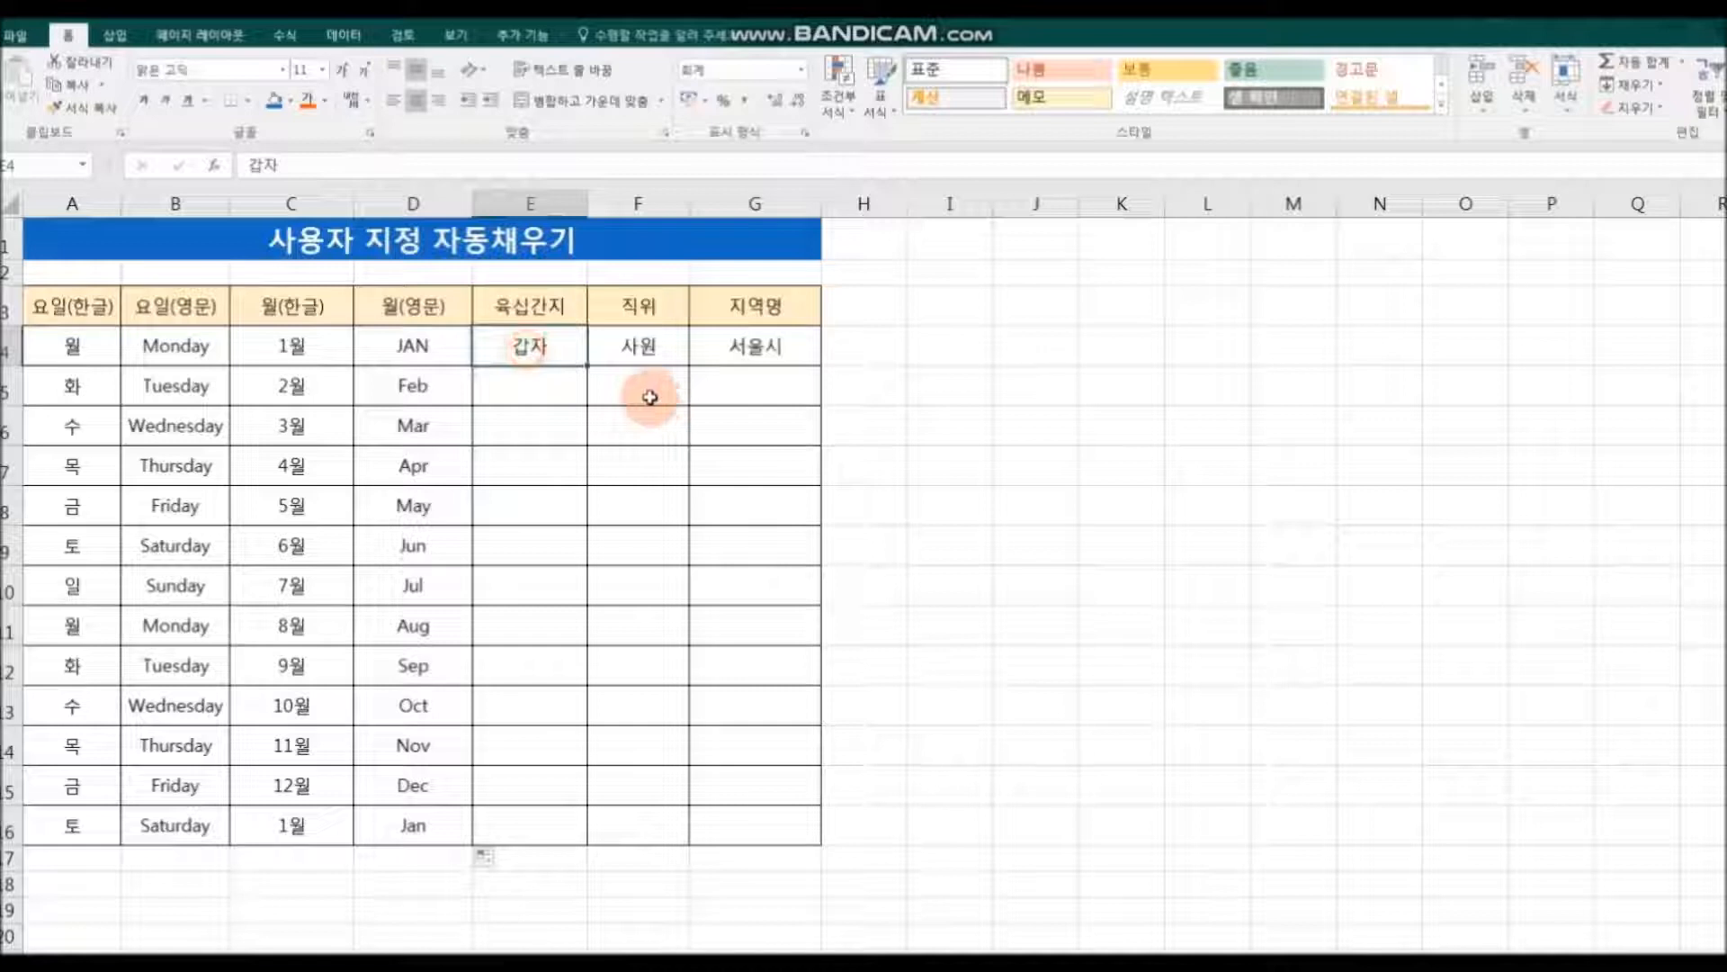
{"action": "left_click_drag", "start_coordinate": [588, 378], "coordinate": [585, 837]}
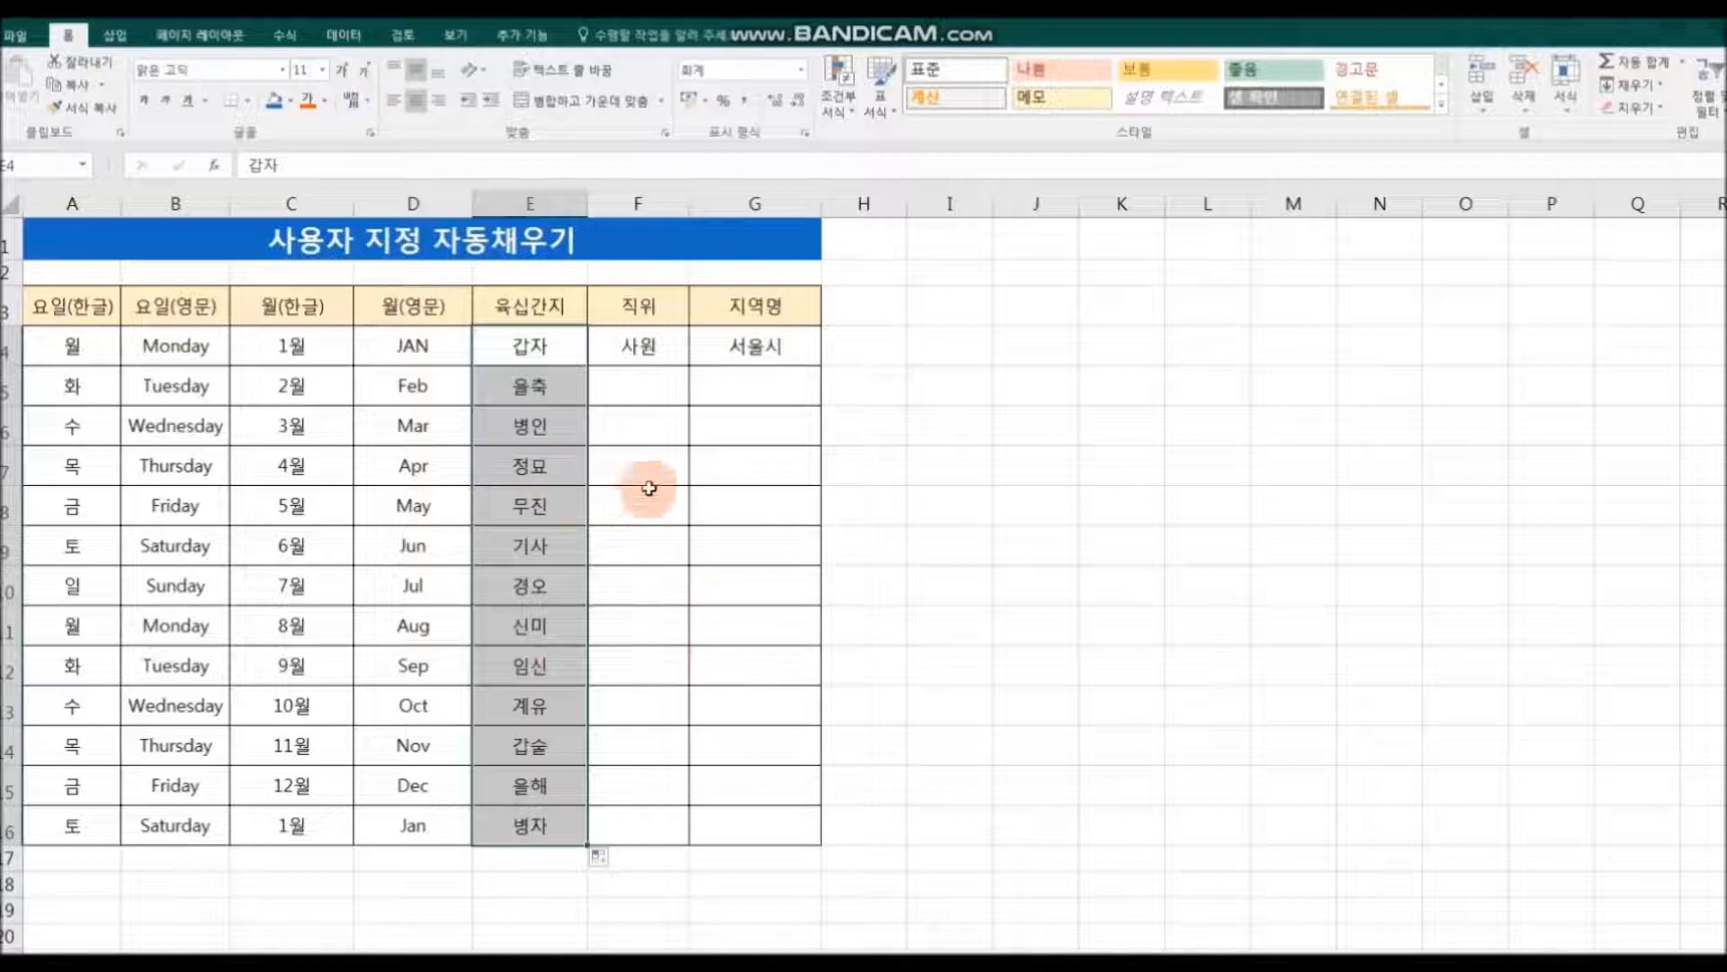
{"action": "left_click", "coordinate": [648, 349]}
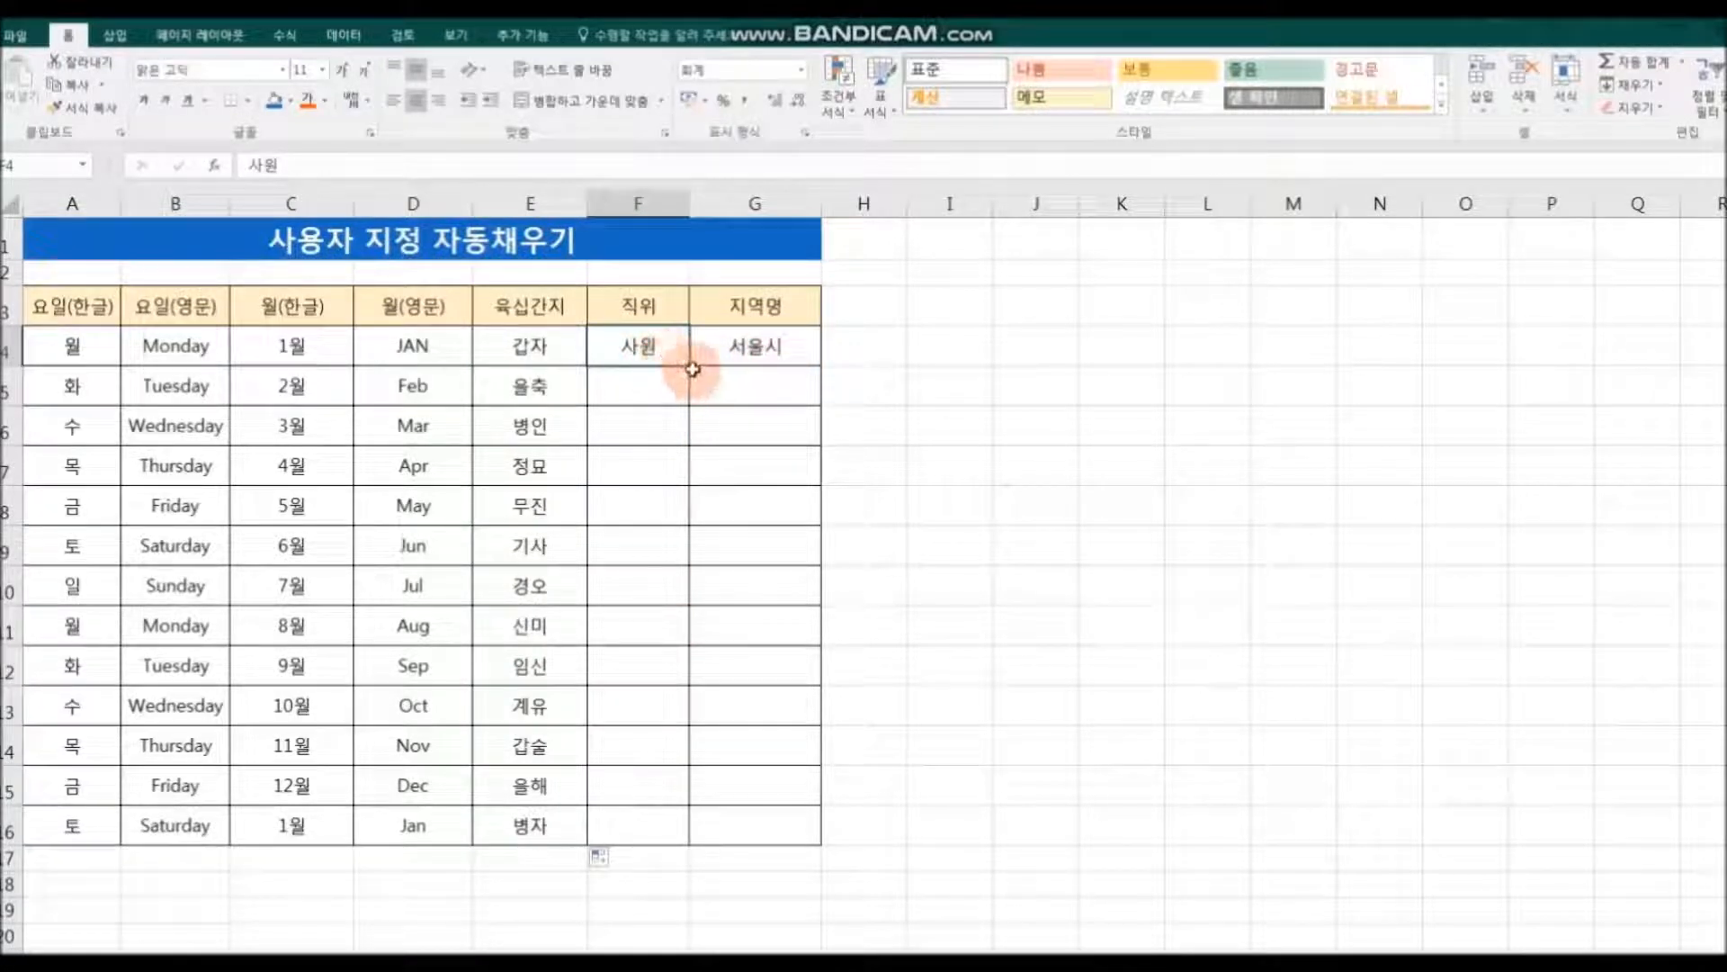
{"action": "left_click_drag", "start_coordinate": [690, 366], "coordinate": [686, 864]}
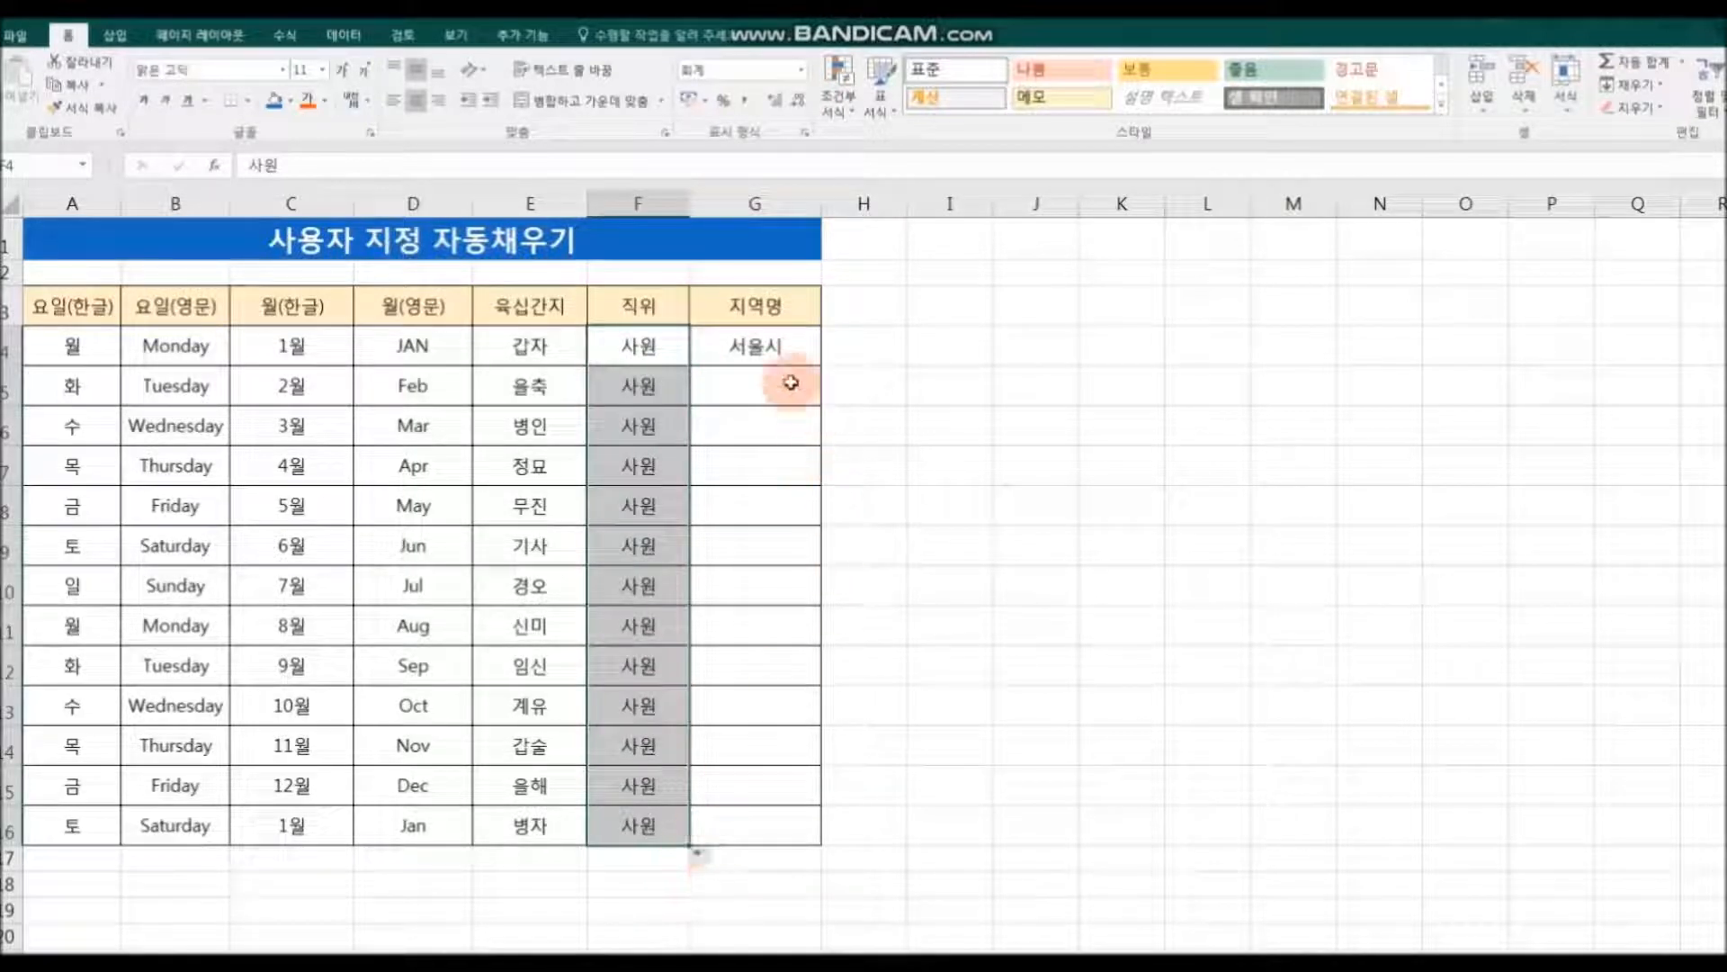
{"action": "left_click", "coordinate": [784, 345]}
{"action": "left_click_drag", "start_coordinate": [825, 368], "coordinate": [812, 835]}
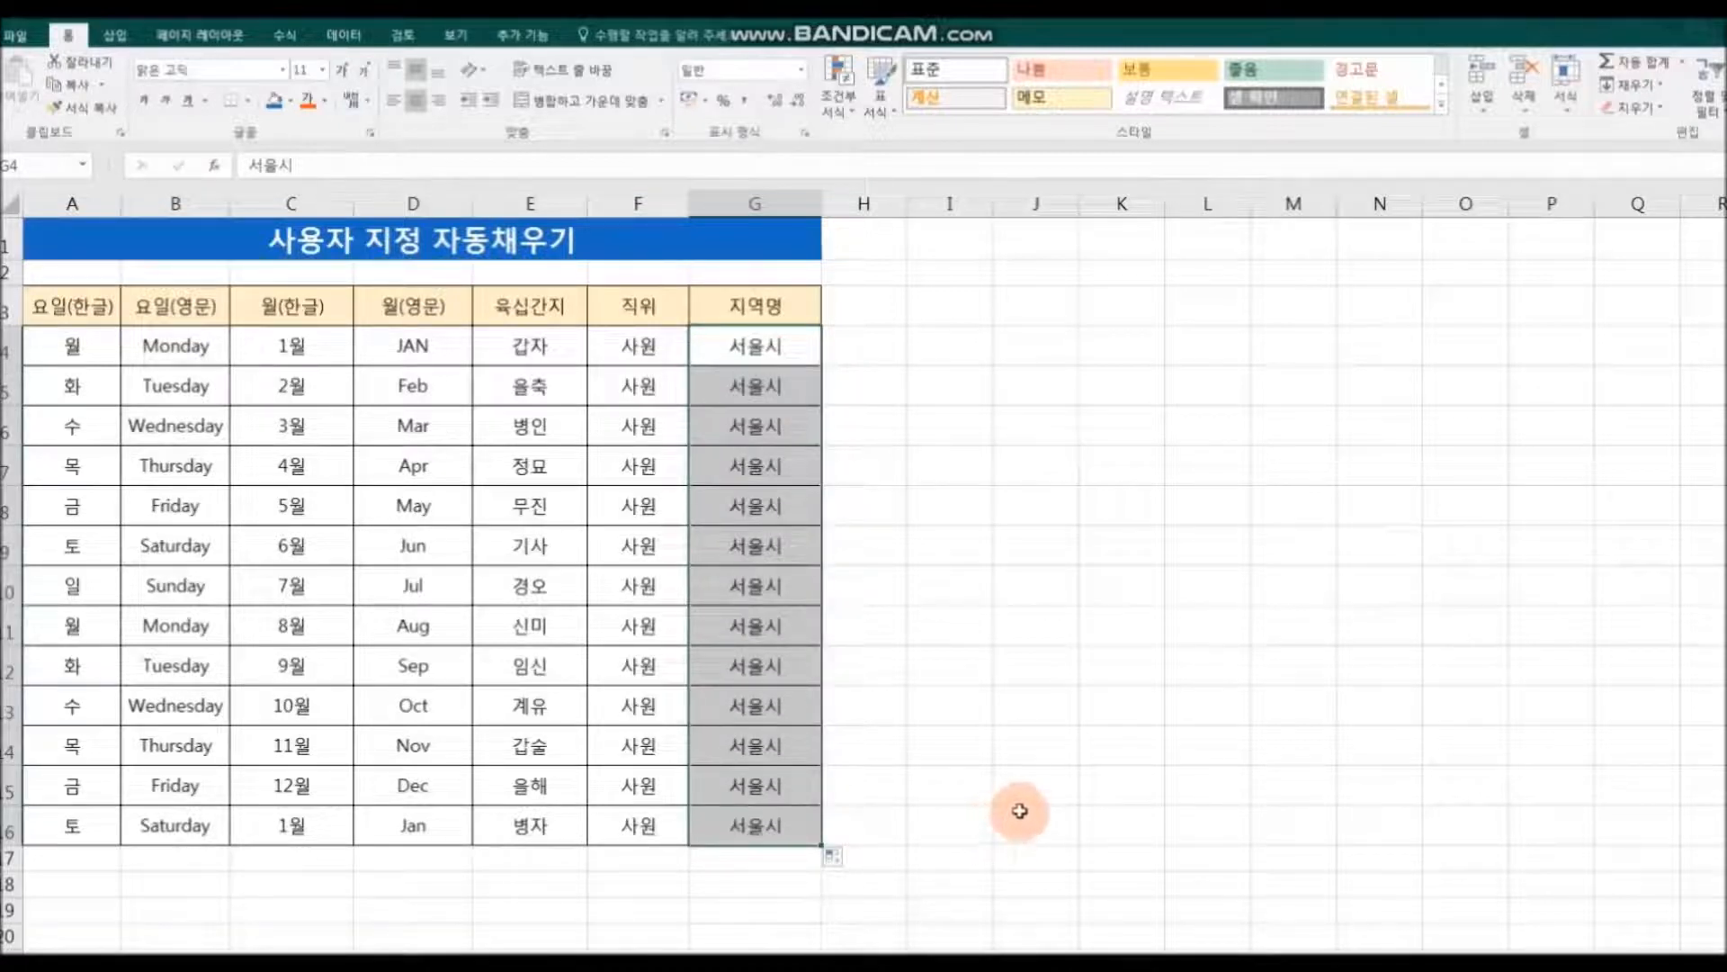
{"action": "left_click", "coordinate": [1019, 810]}
Step: Clear the filled cells A5:G16 and AutoFill all of A4:G4 together down to row 16
{"action": "left_click_drag", "start_coordinate": [76, 399], "coordinate": [790, 823]}
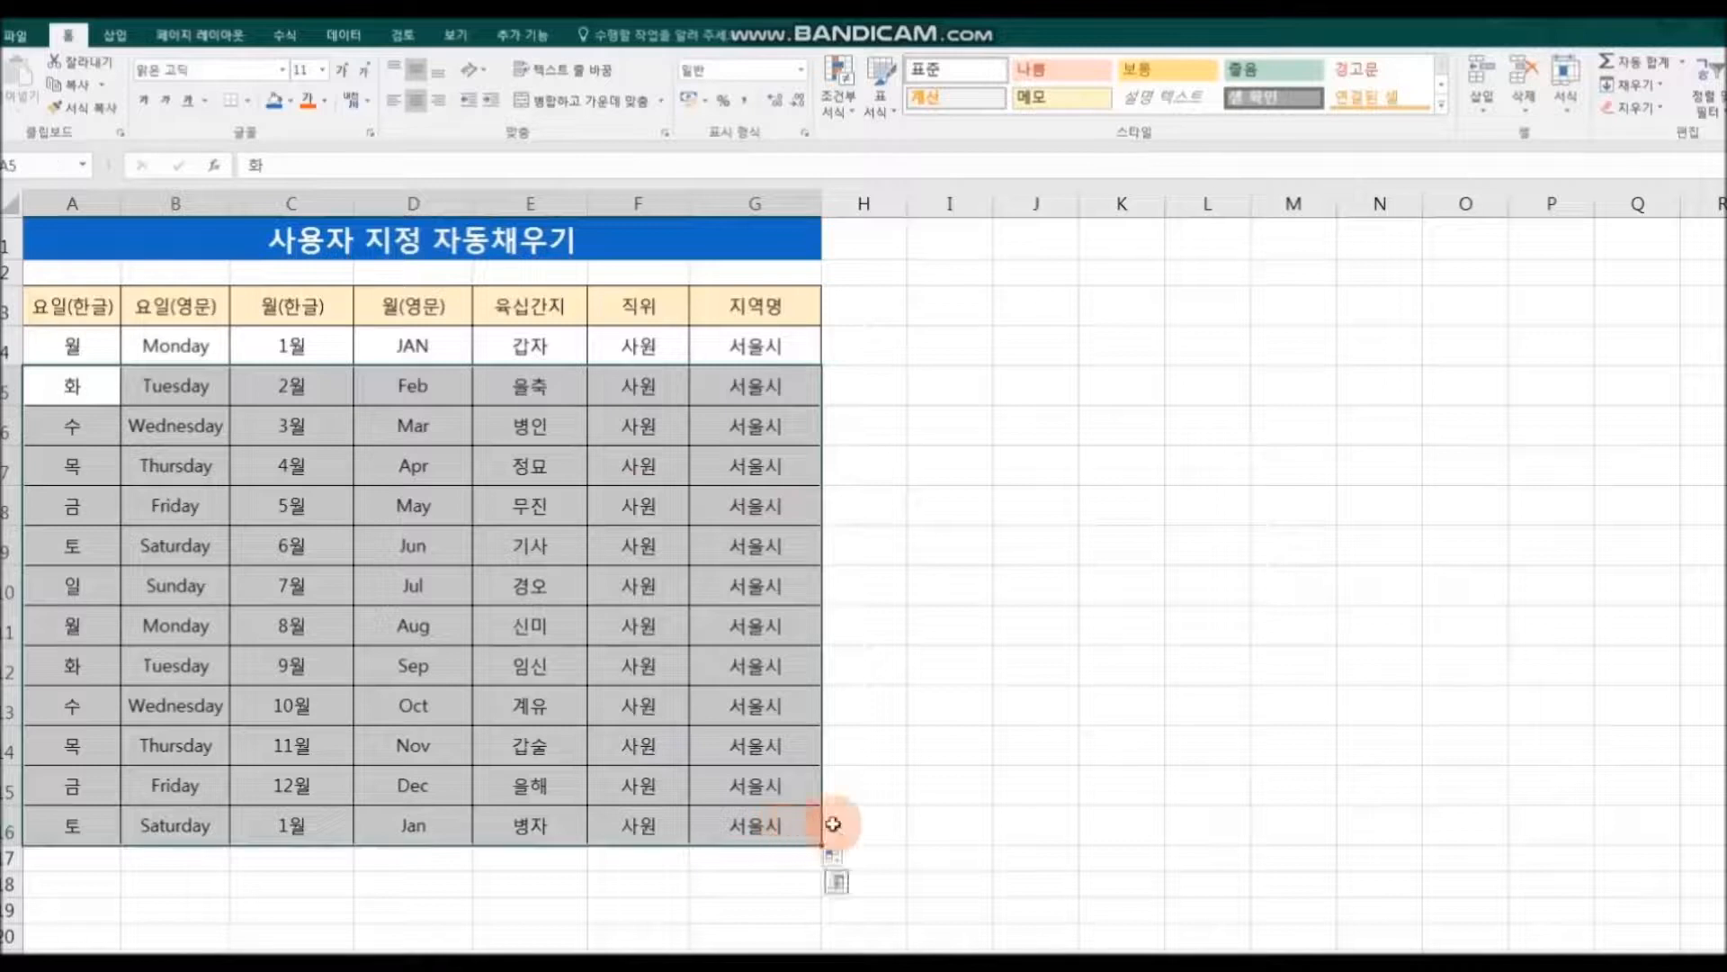
{"action": "key", "text": "Delete"}
{"action": "left_click_drag", "start_coordinate": [77, 340], "coordinate": [726, 345]}
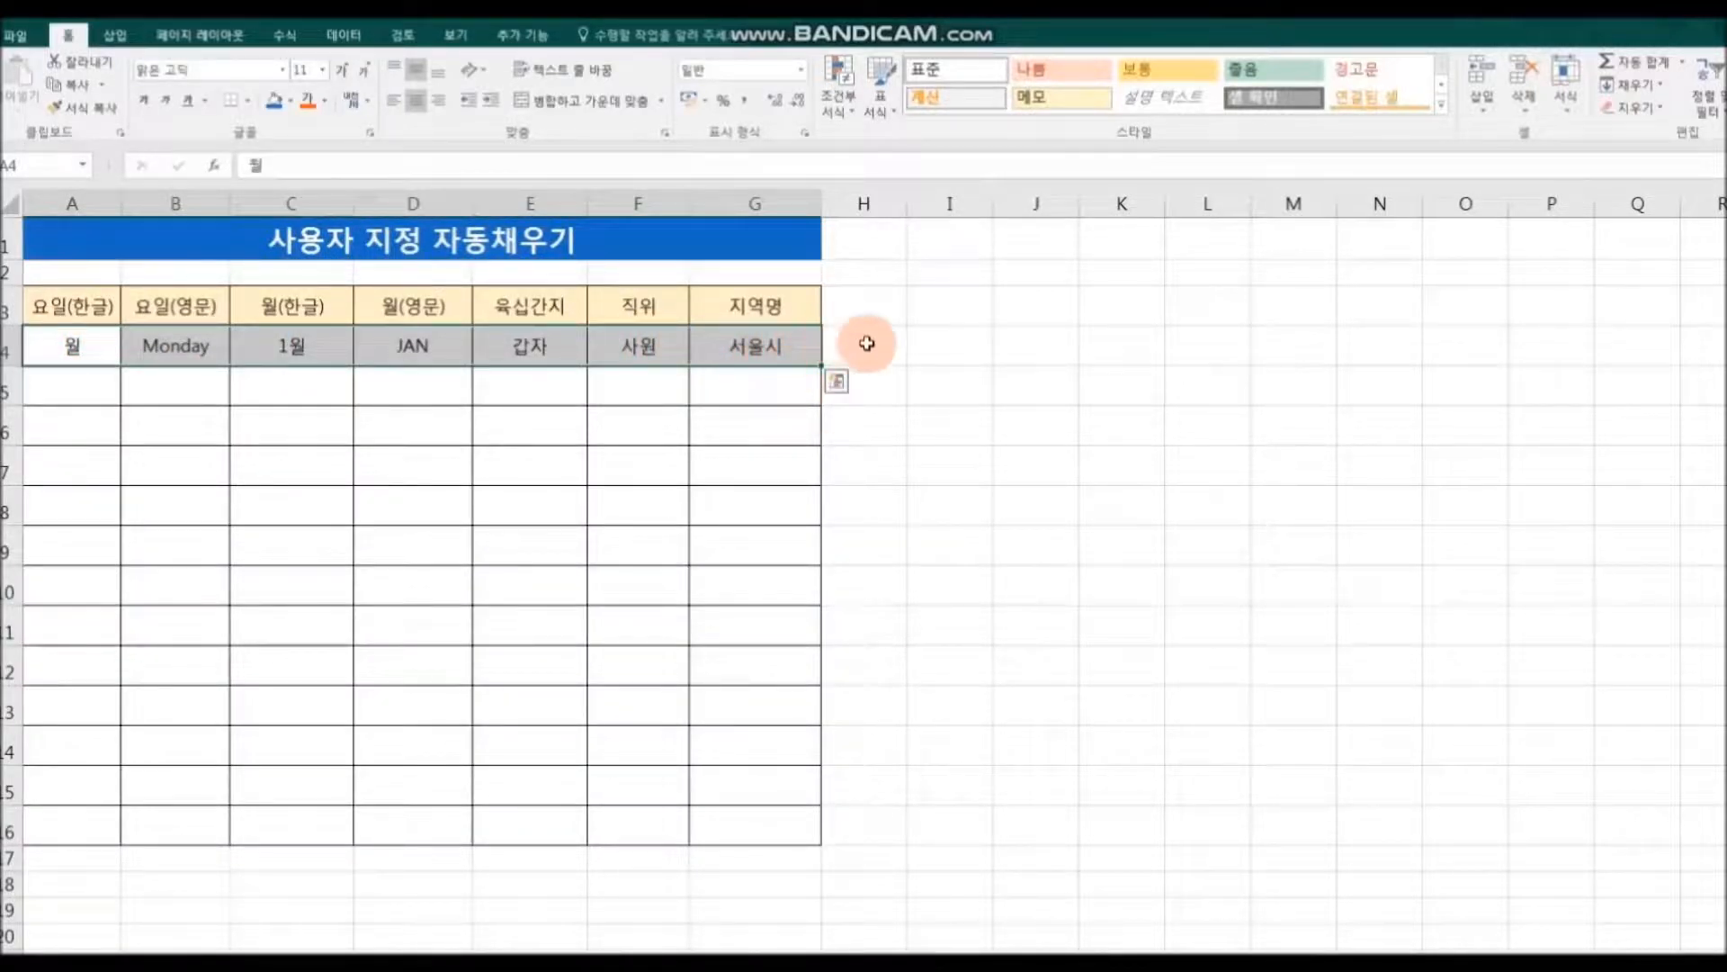
{"action": "left_click_drag", "start_coordinate": [821, 365], "coordinate": [815, 837]}
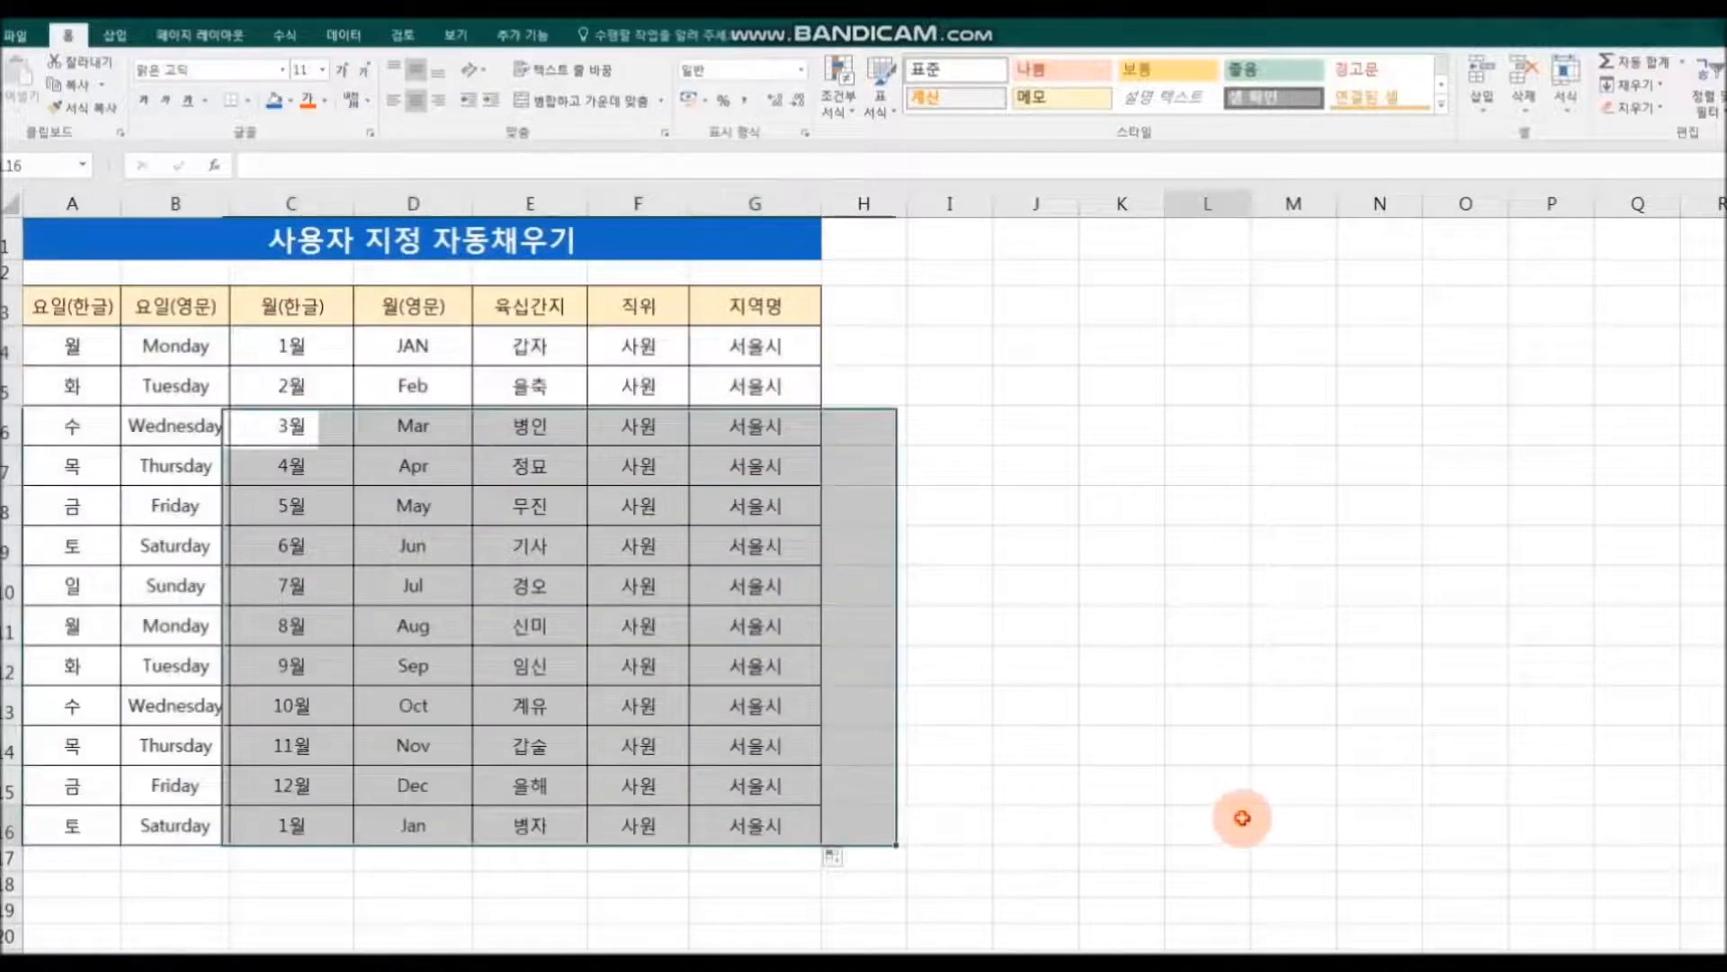
{"action": "left_click", "coordinate": [1241, 821]}
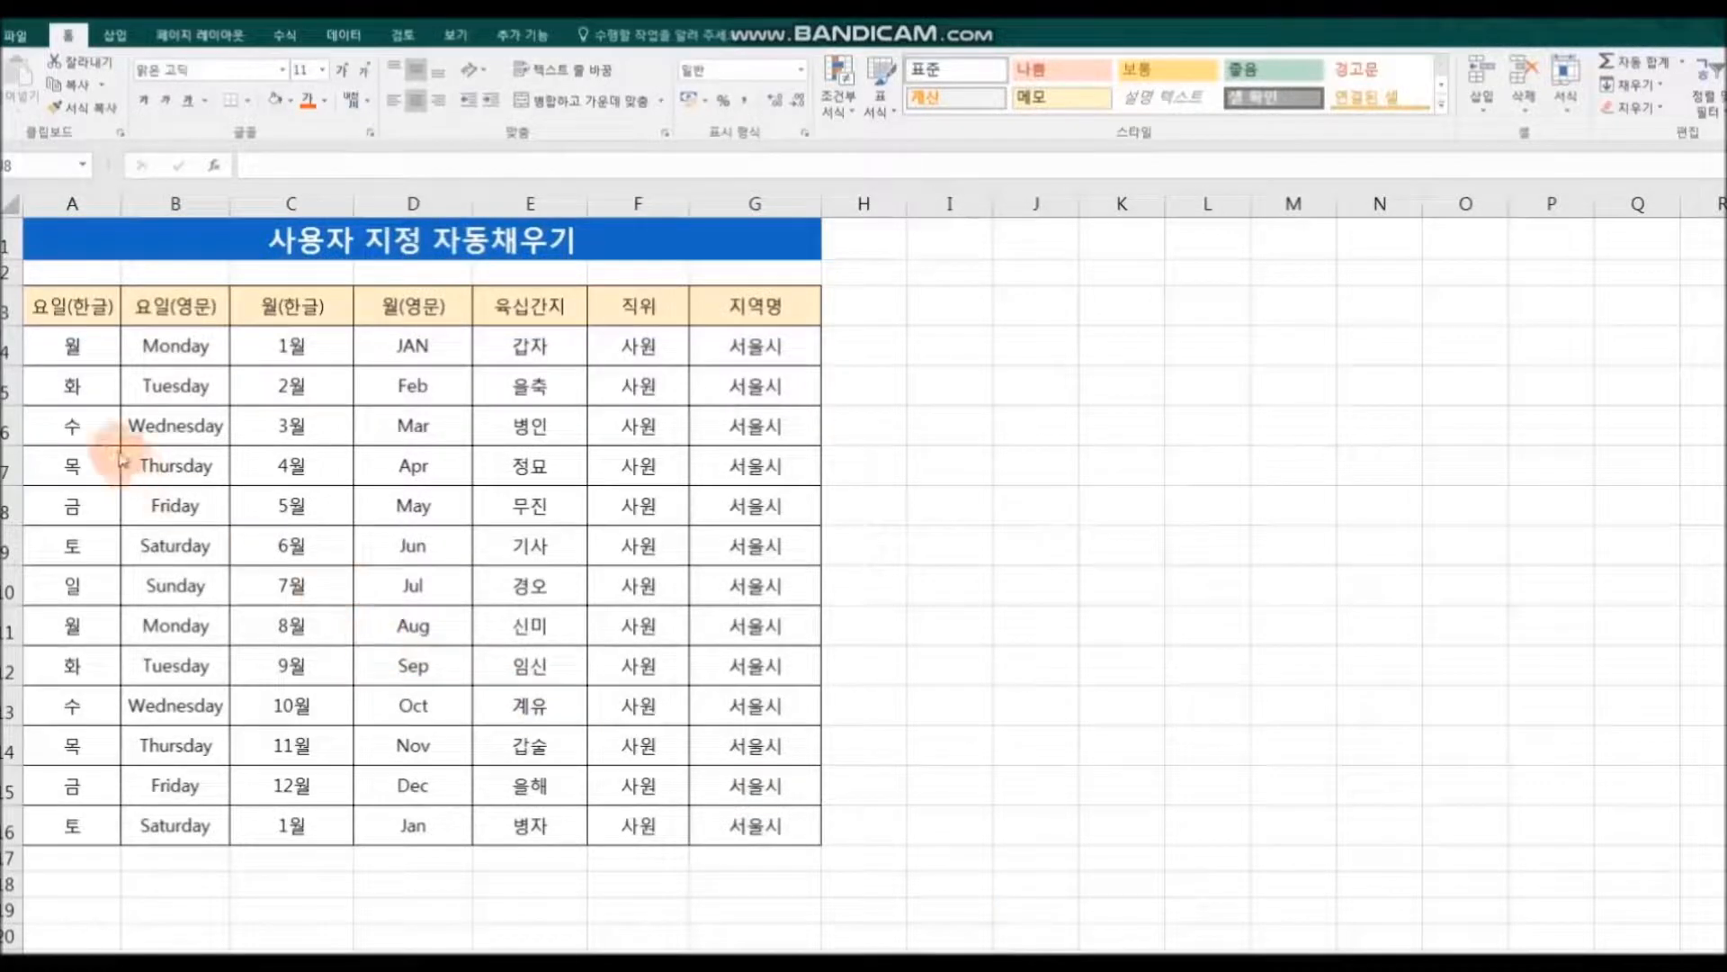
Step: Shade the third data row, A6:G6, with a light blue fill
{"action": "left_click_drag", "start_coordinate": [71, 430], "coordinate": [743, 426]}
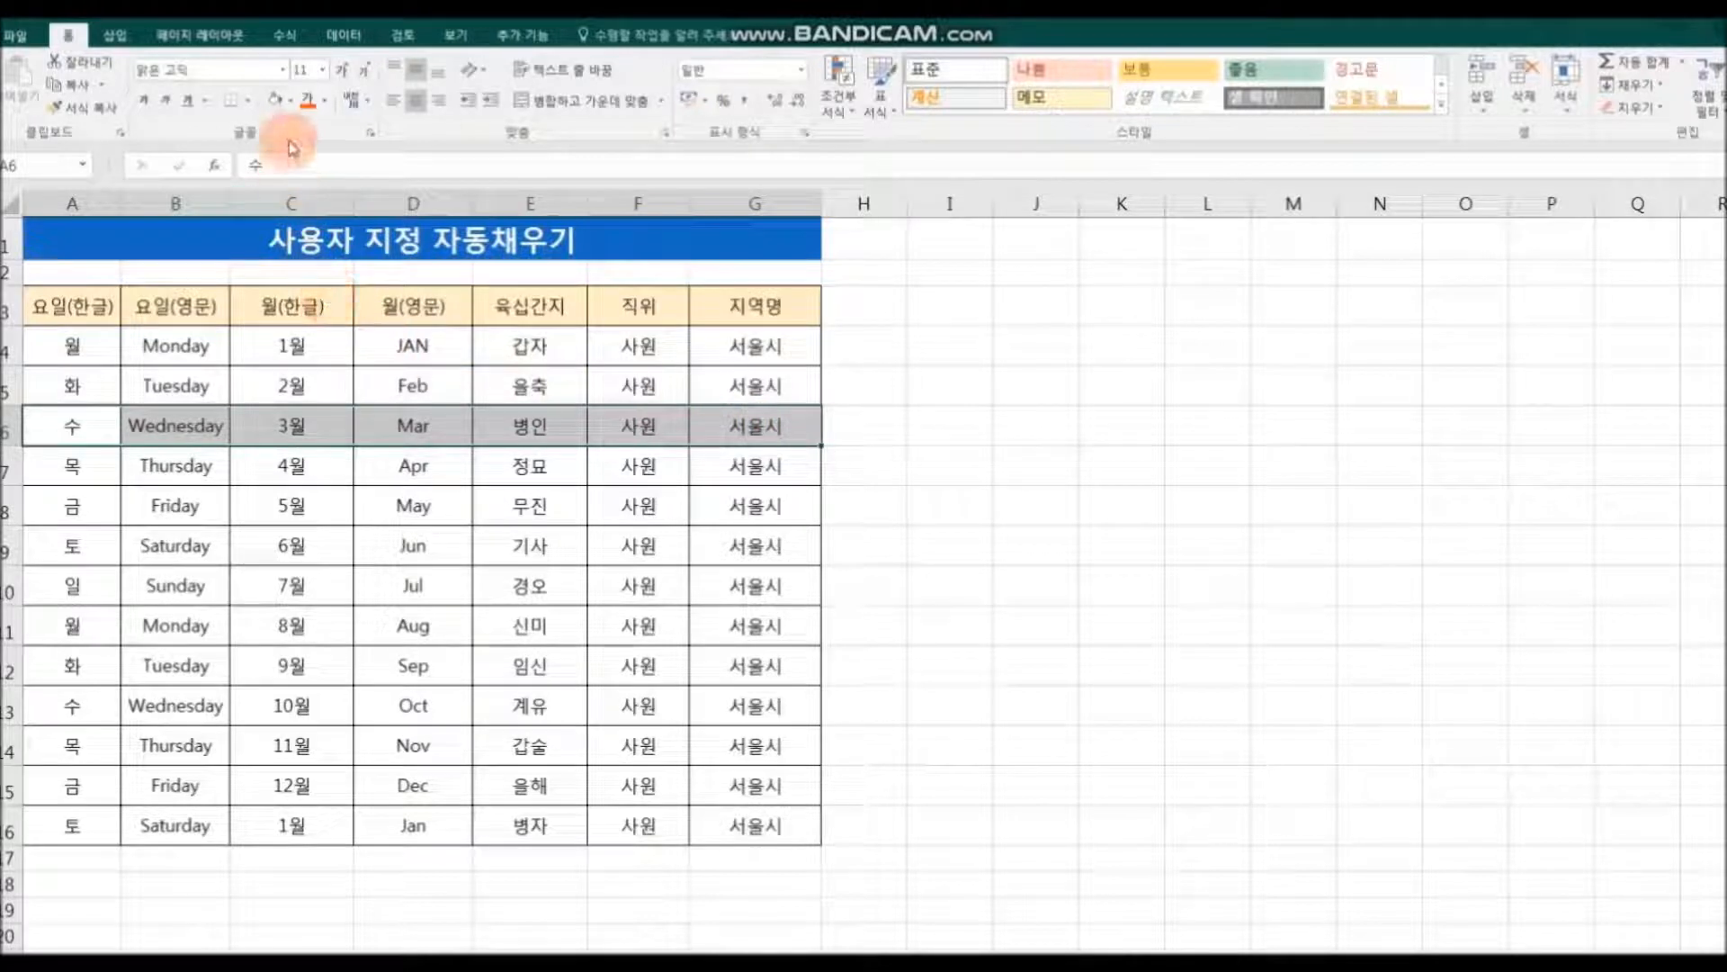
{"action": "left_click", "coordinate": [292, 101]}
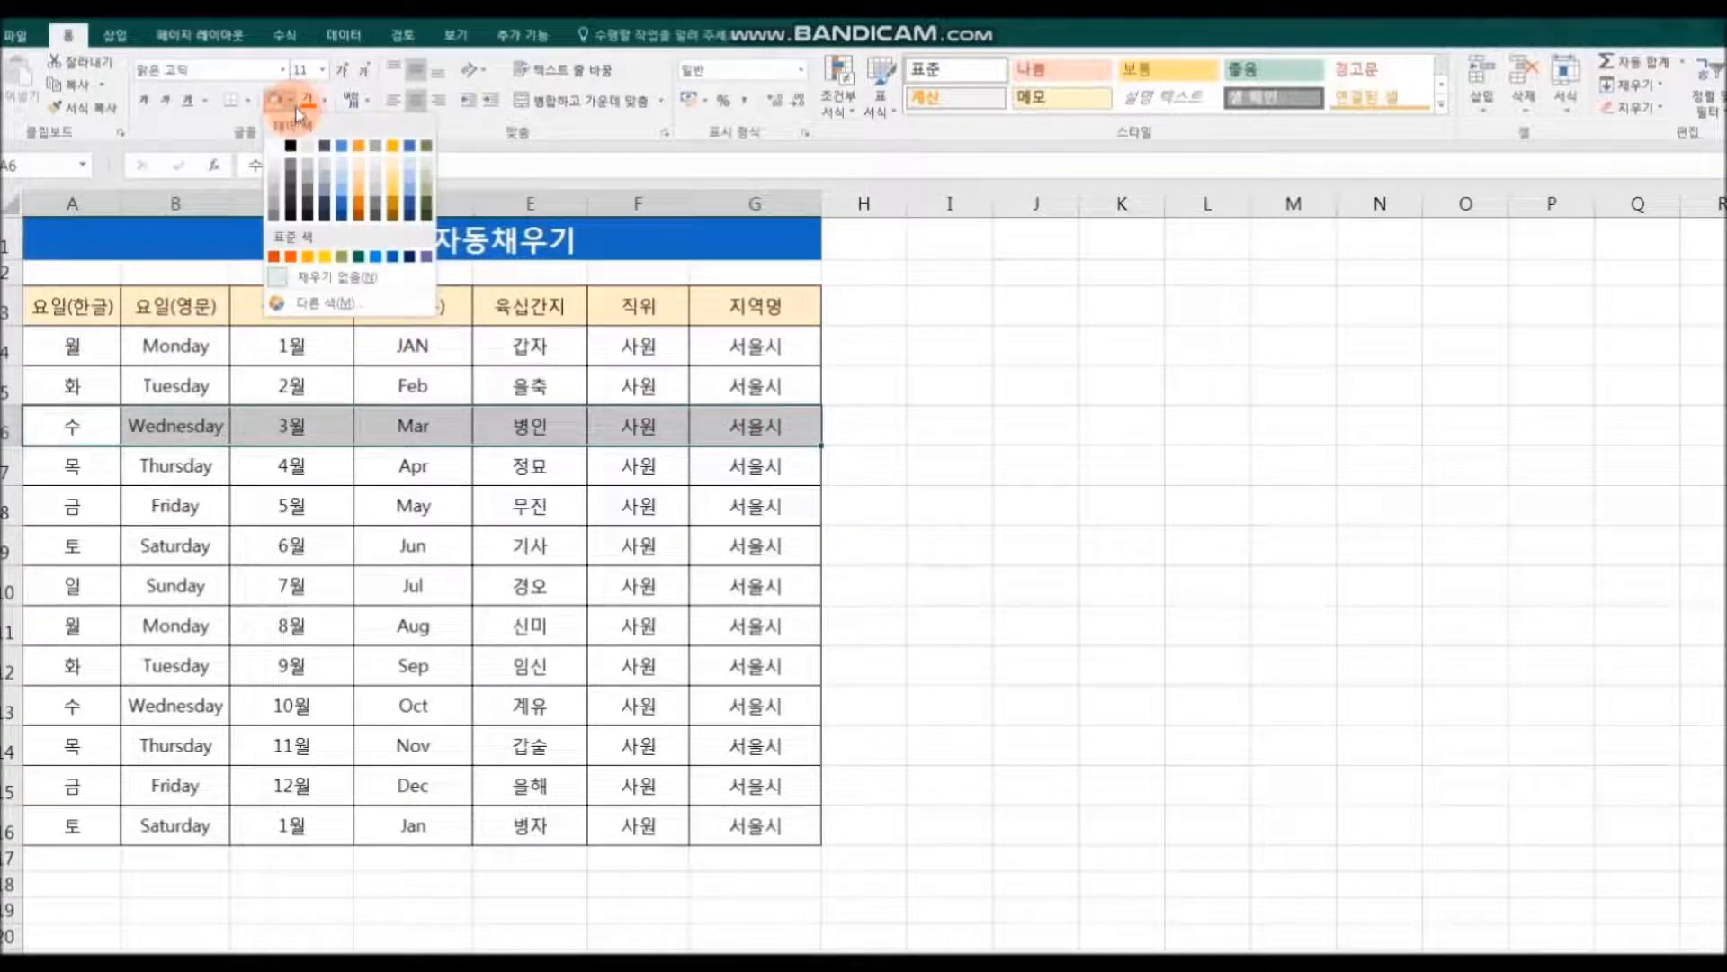
{"action": "left_click", "coordinate": [345, 173]}
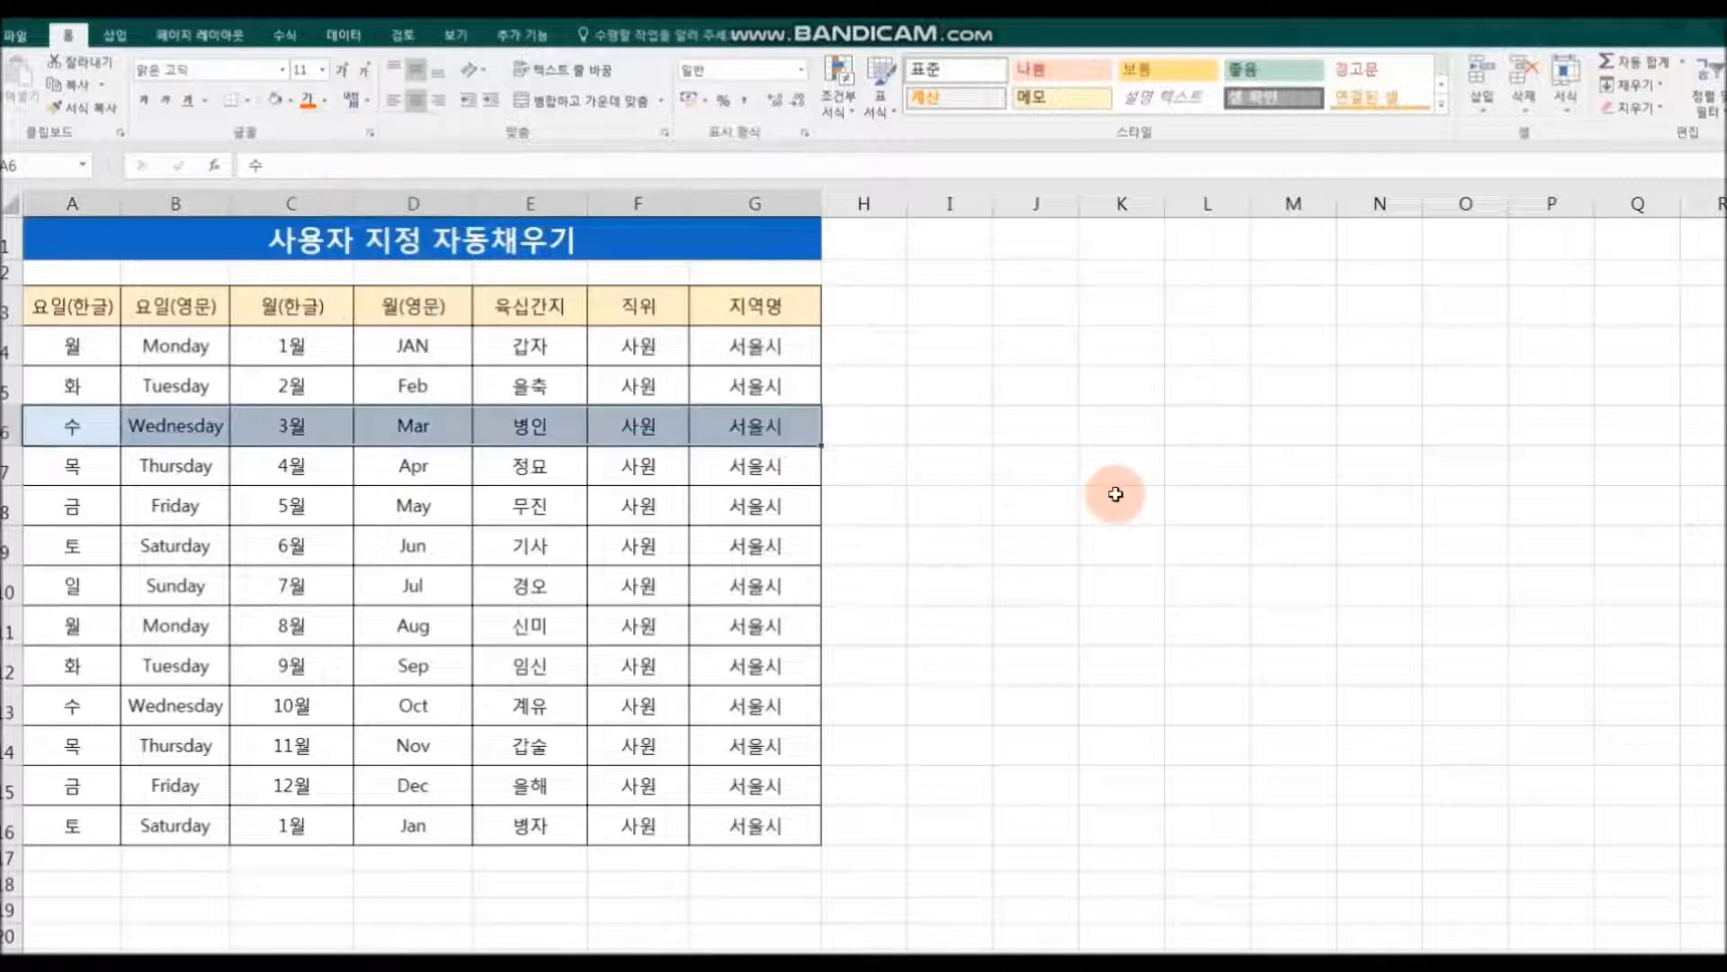
{"action": "left_click", "coordinate": [1116, 501]}
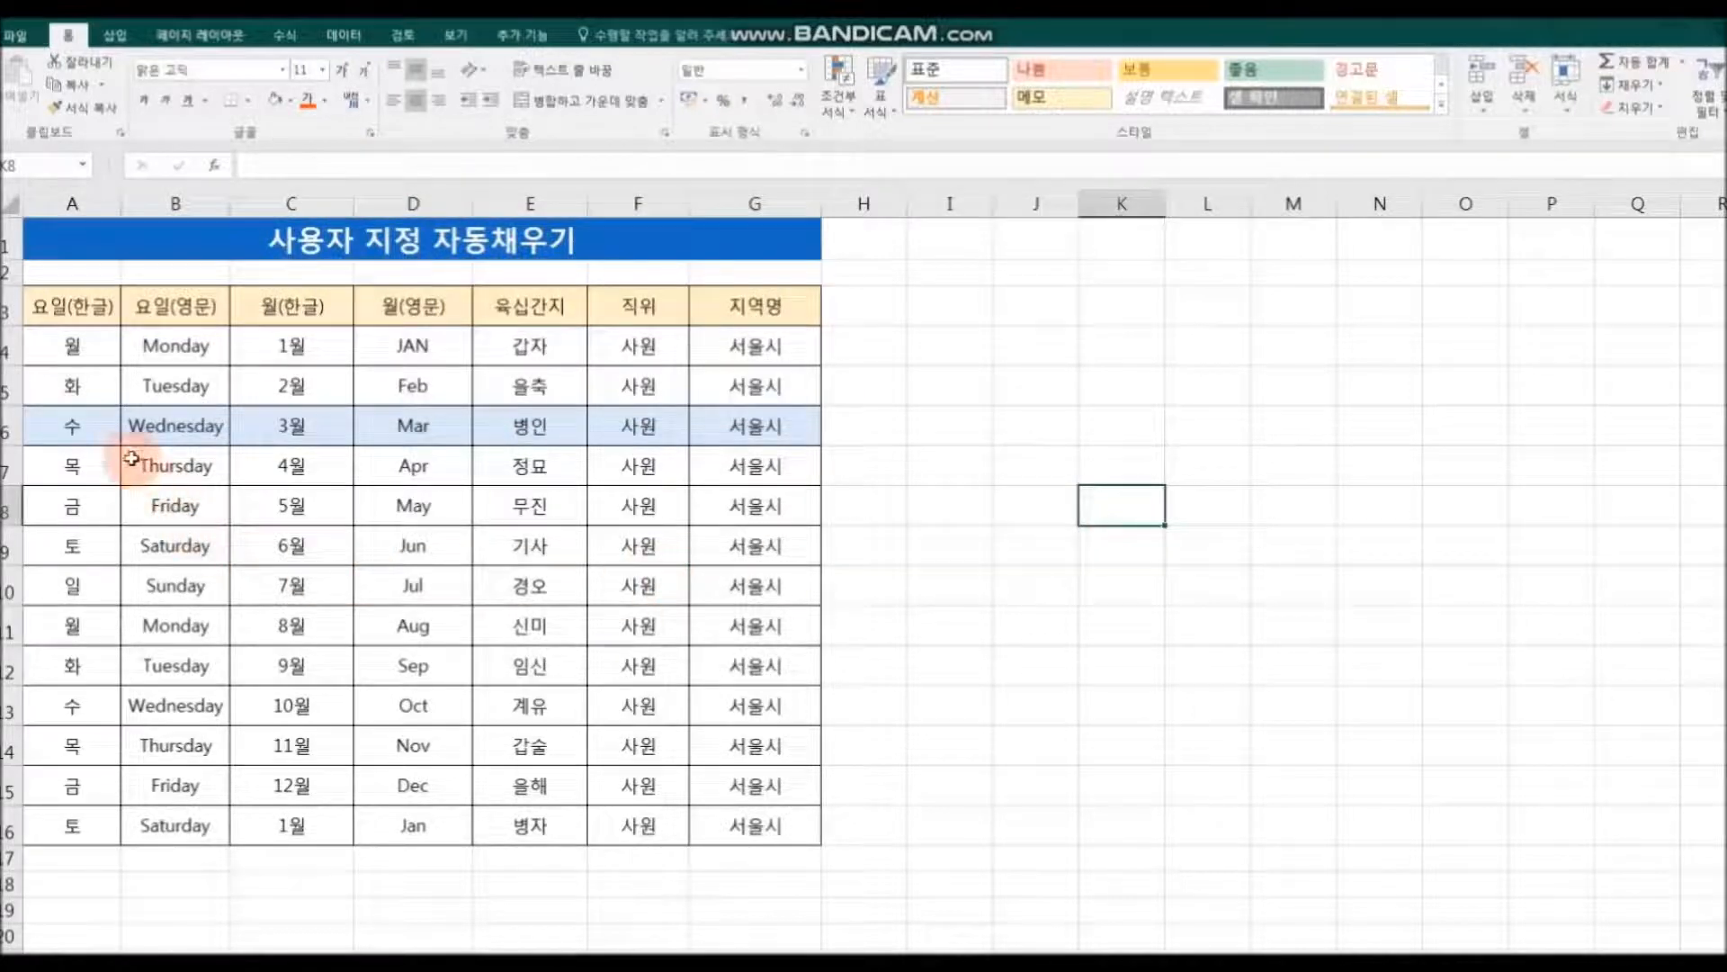
Step: Copy the formatting of A4:G6 onto A7:G16 with Format Painter (서식 복사) so every third row is shaded
{"action": "left_click_drag", "start_coordinate": [71, 547], "coordinate": [733, 544]}
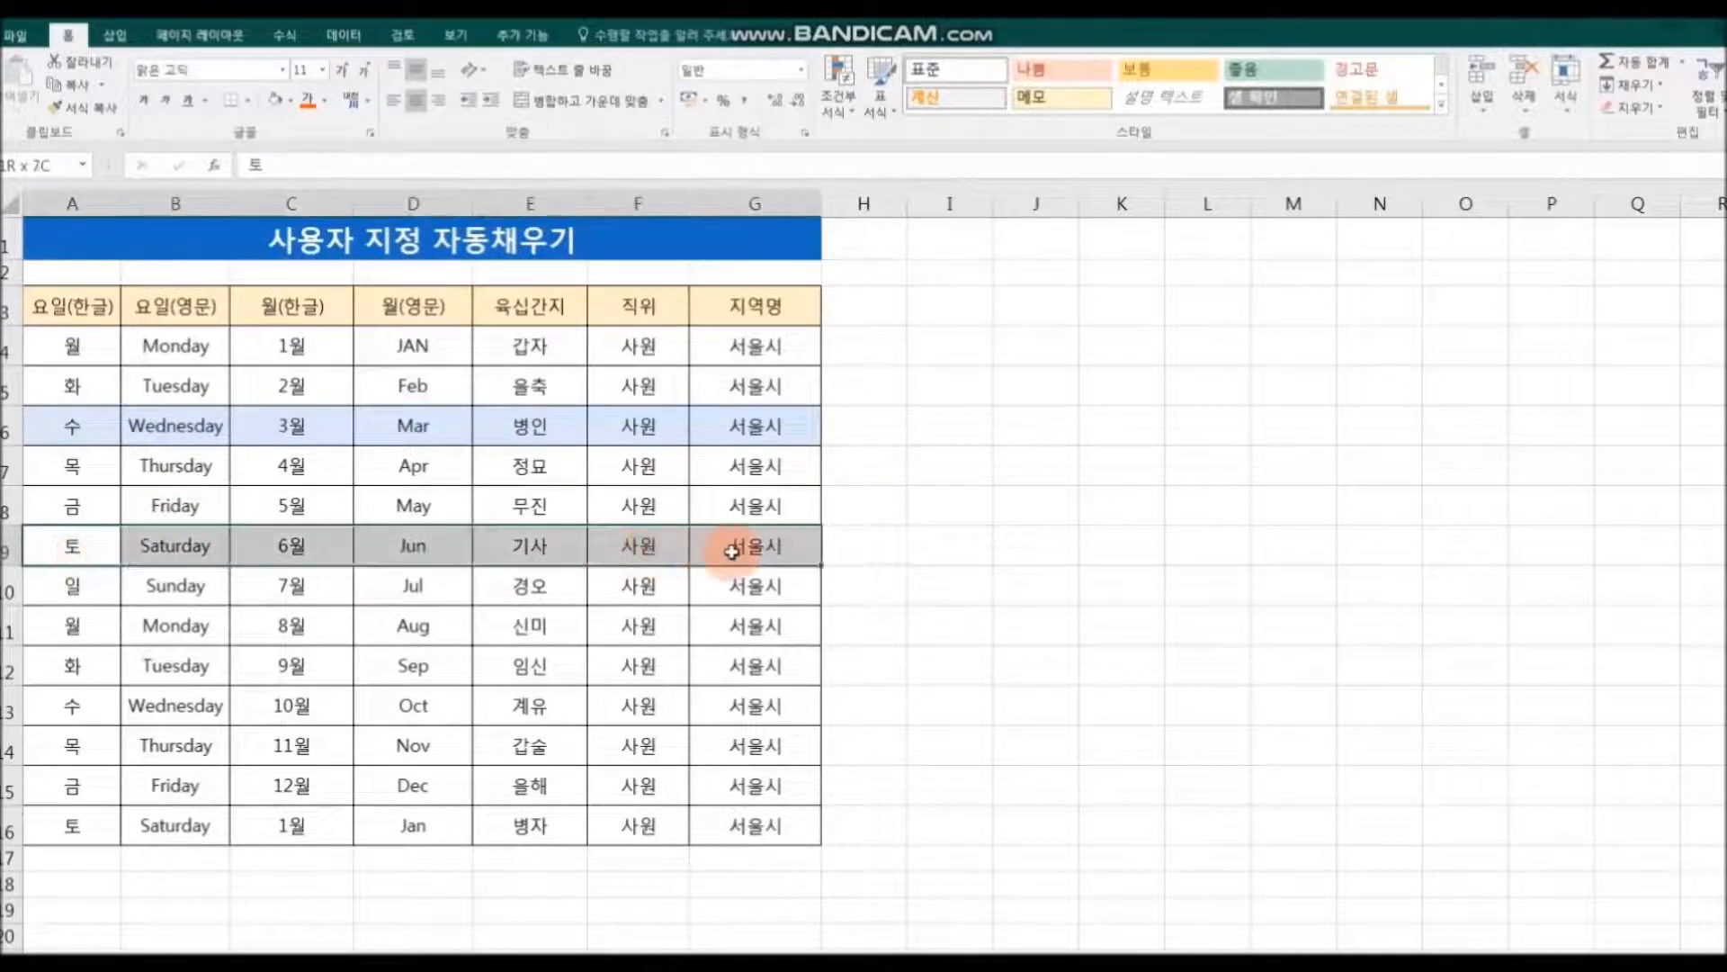
{"action": "left_click", "coordinate": [1014, 513]}
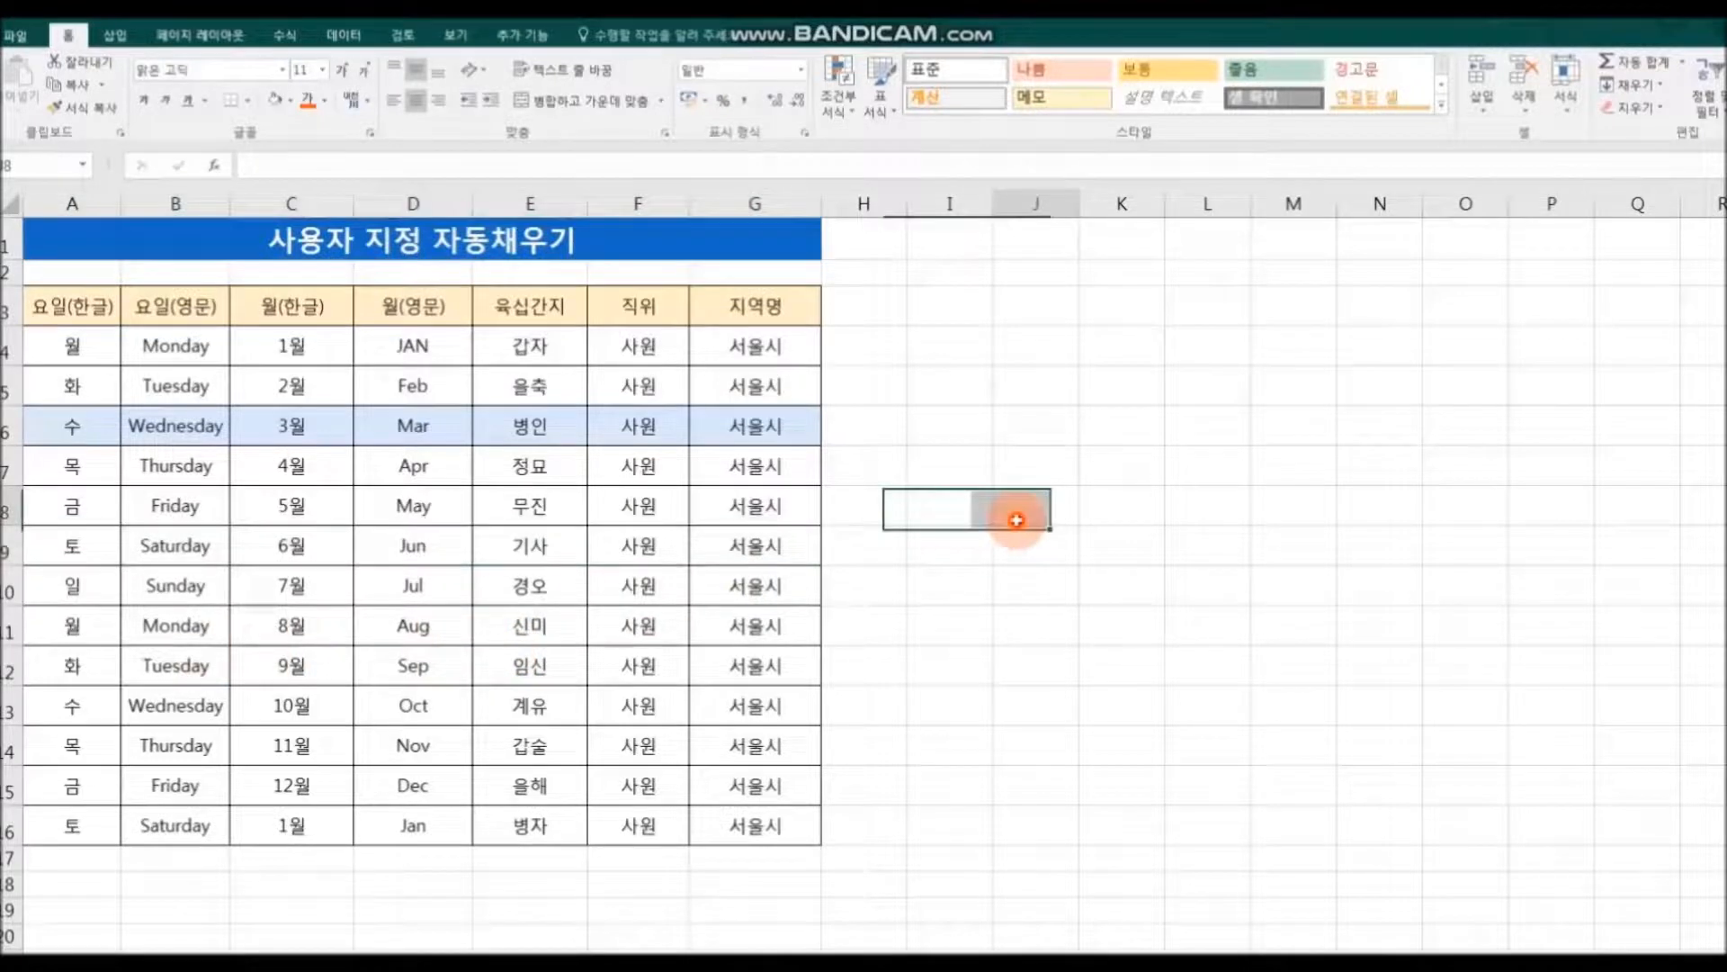
{"action": "left_click_drag", "start_coordinate": [71, 345], "coordinate": [759, 423]}
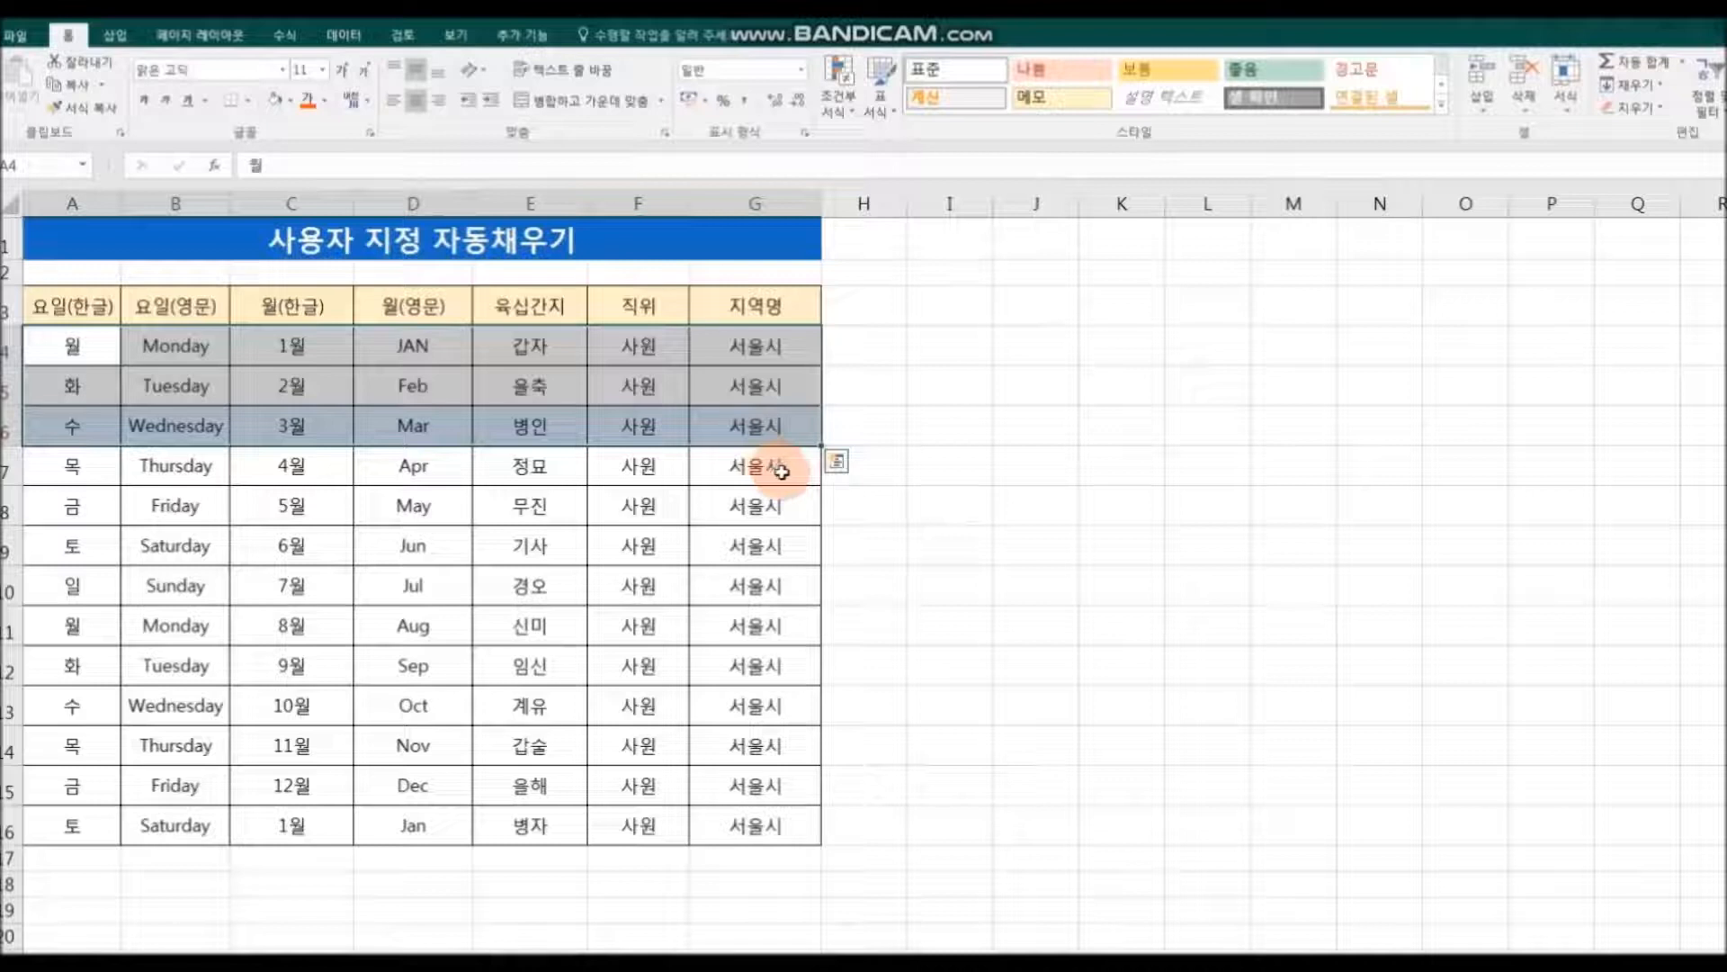
{"action": "left_click", "coordinate": [105, 114]}
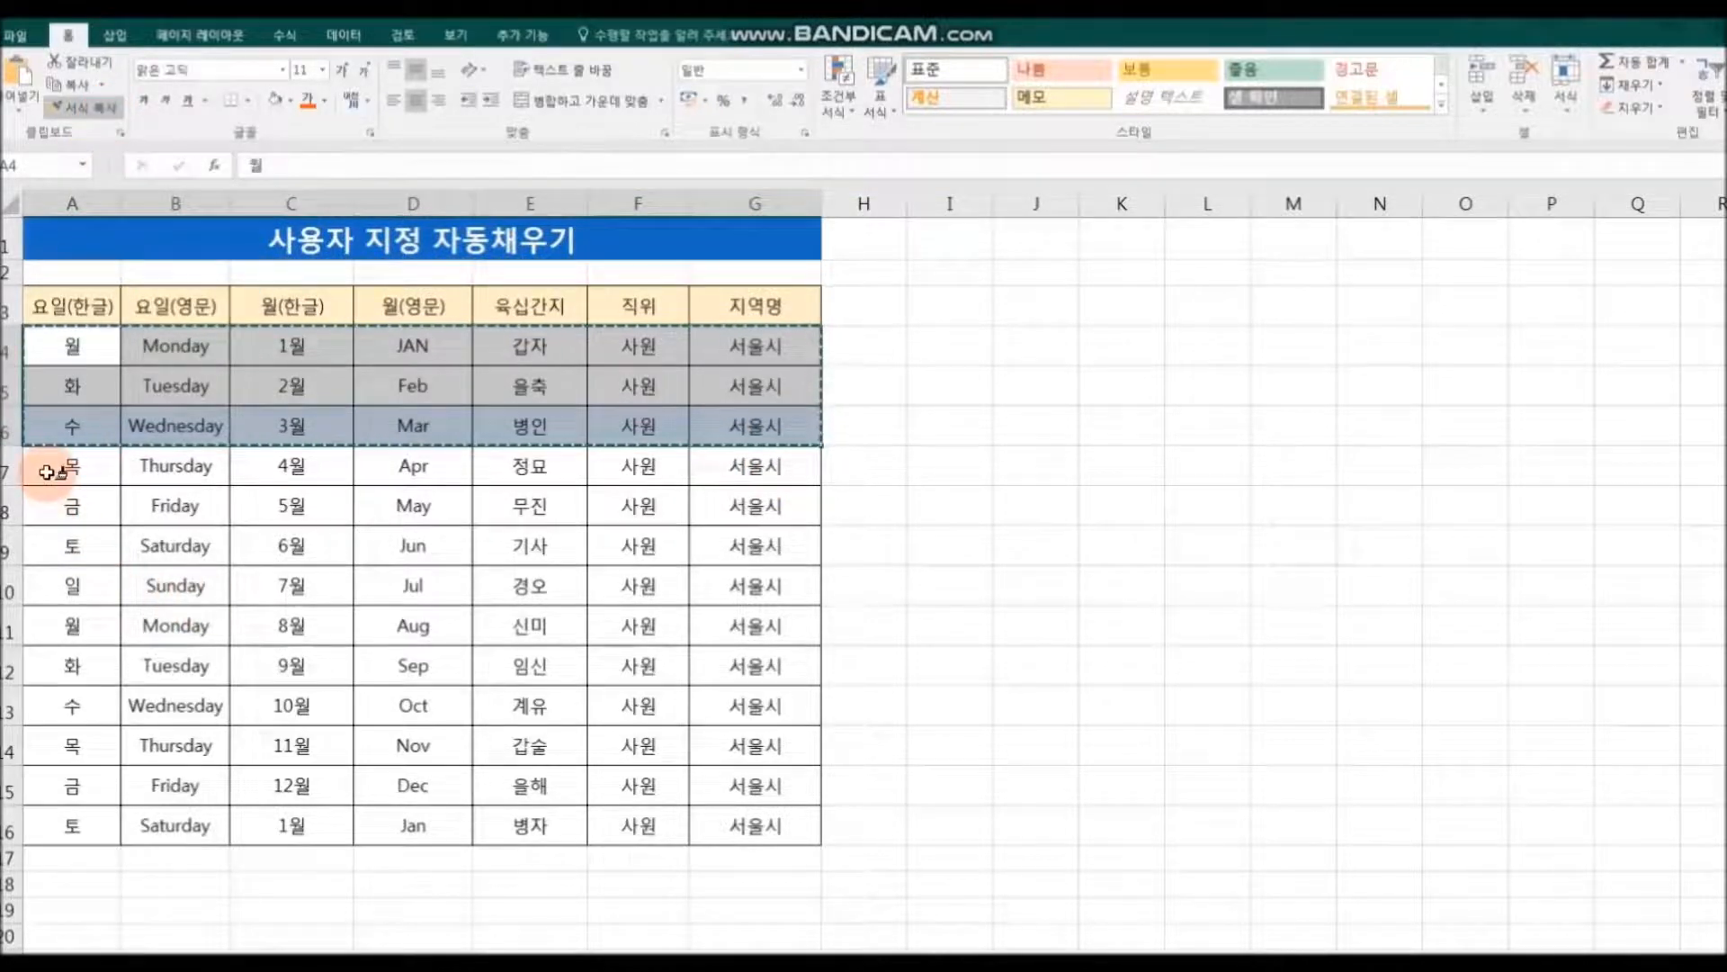
{"action": "mouse_move", "coordinate": [48, 466]}
{"action": "left_mouse_down"}
{"action": "mouse_move", "coordinate": [766, 528]}
{"action": "mouse_move", "coordinate": [763, 822]}
{"action": "left_mouse_up"}
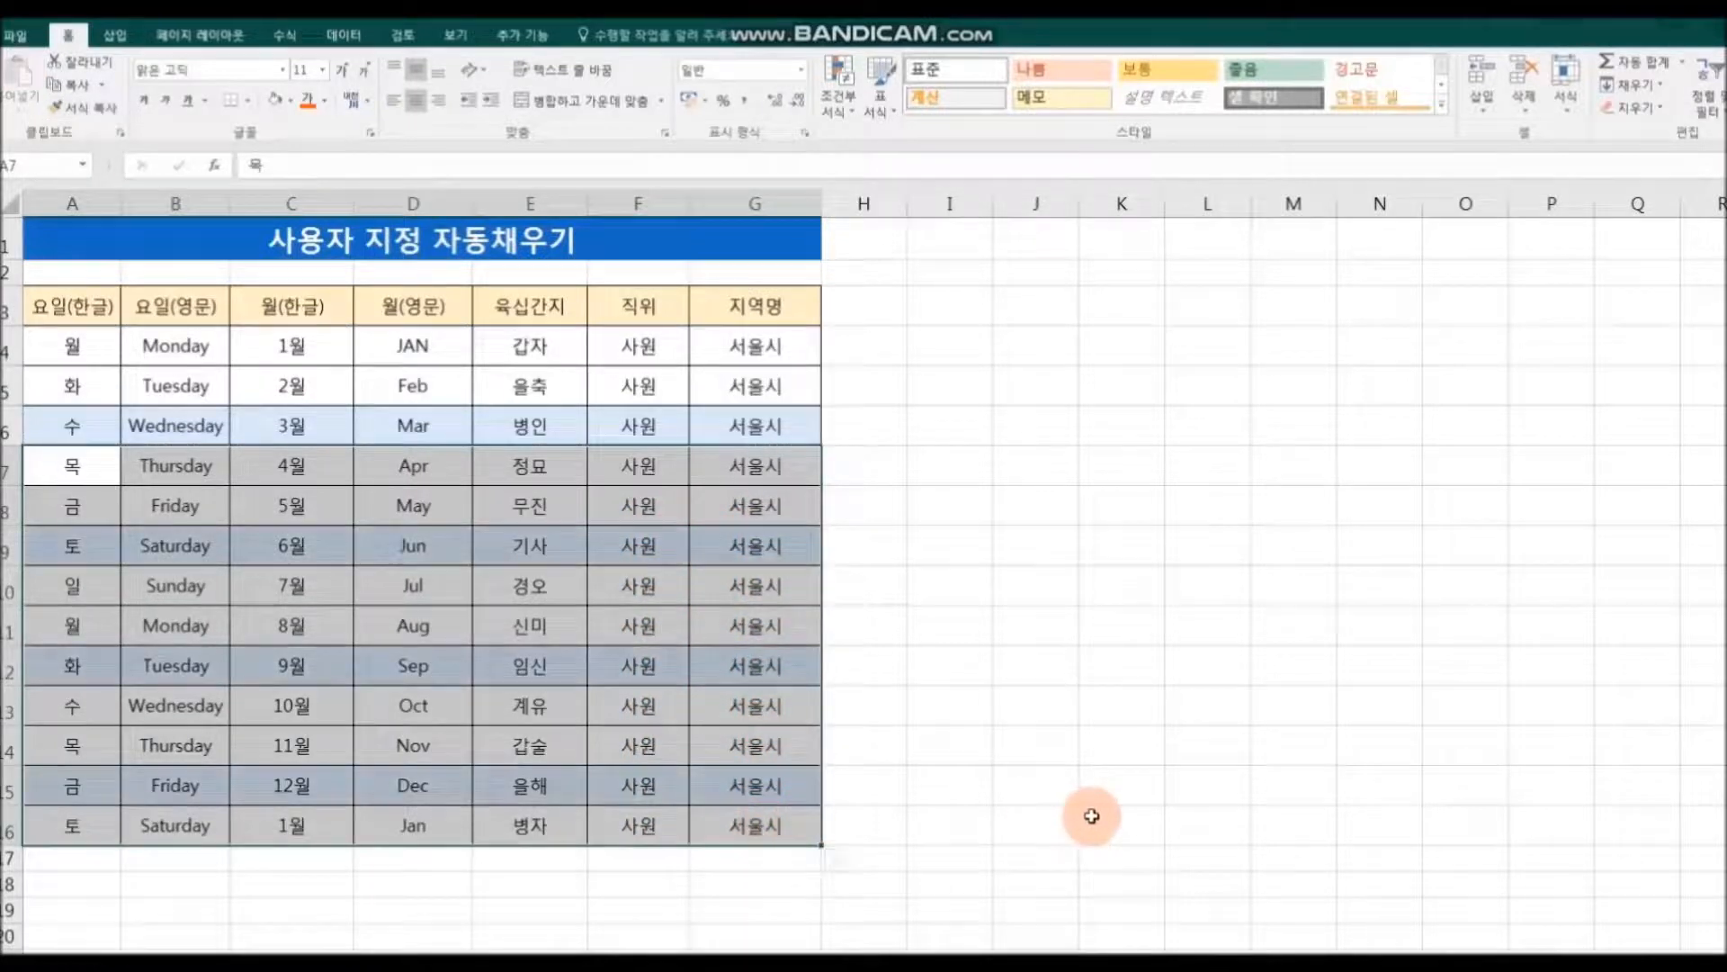
{"action": "left_click", "coordinate": [1091, 816]}
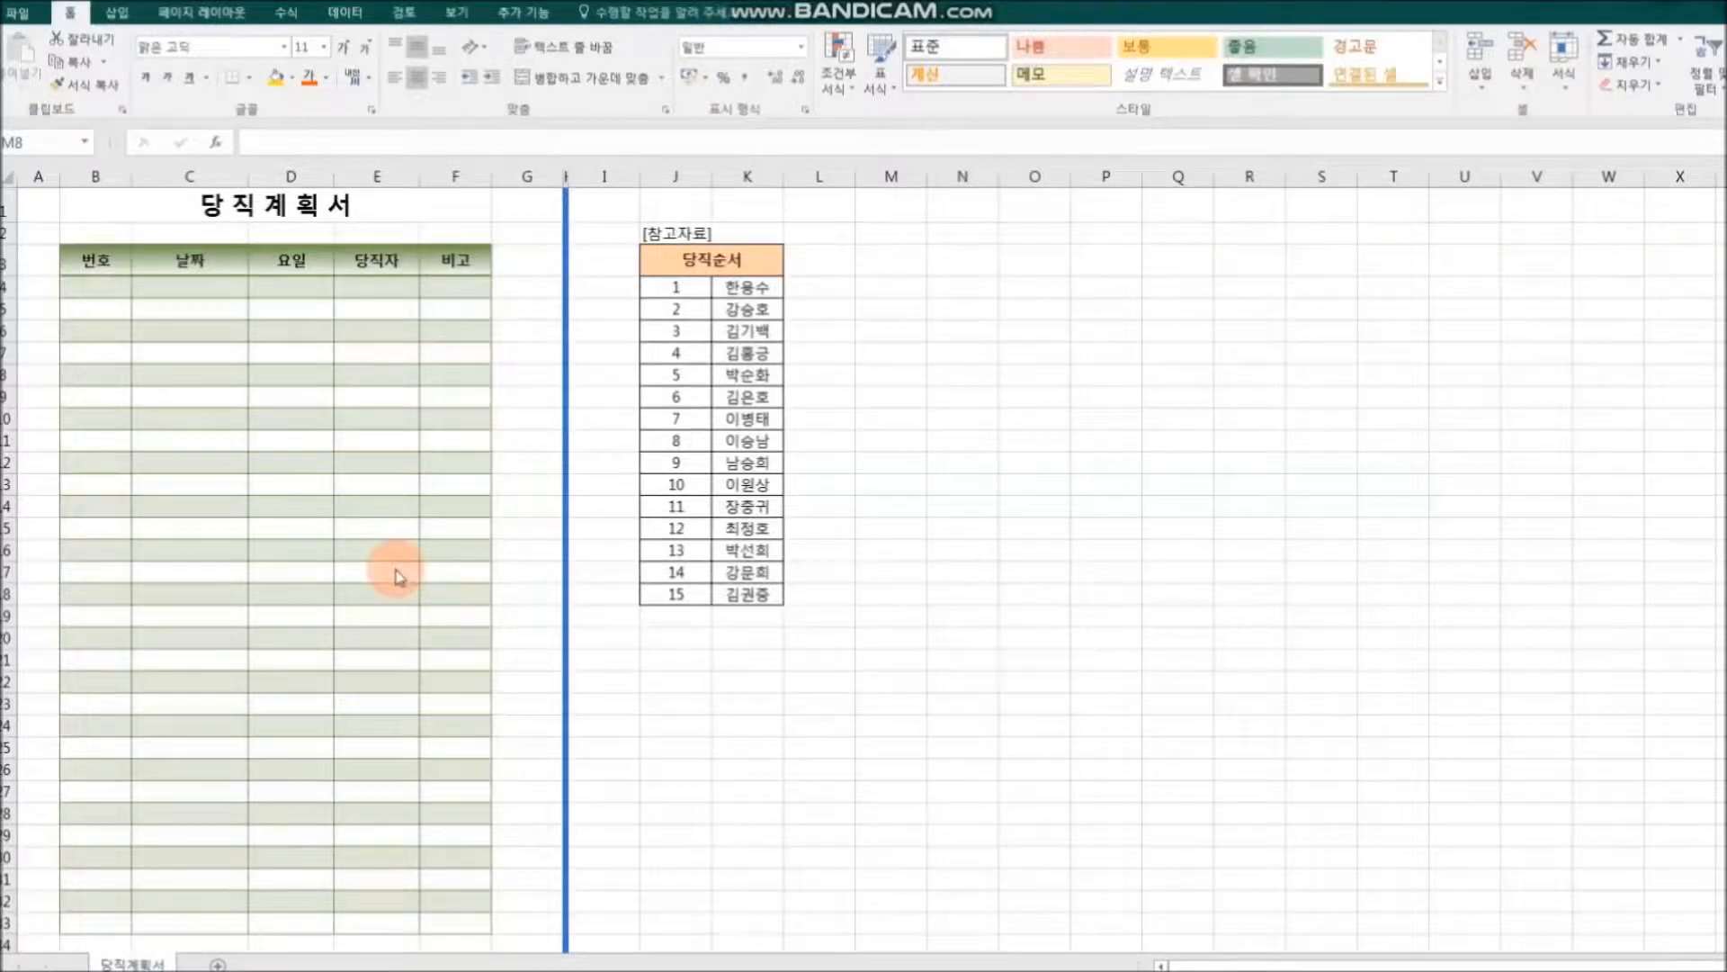
Step: In the 당직계획서 sheet, enter 1 in B4 as the first 번호 and extend it down to B33
{"action": "left_click", "coordinate": [95, 289]}
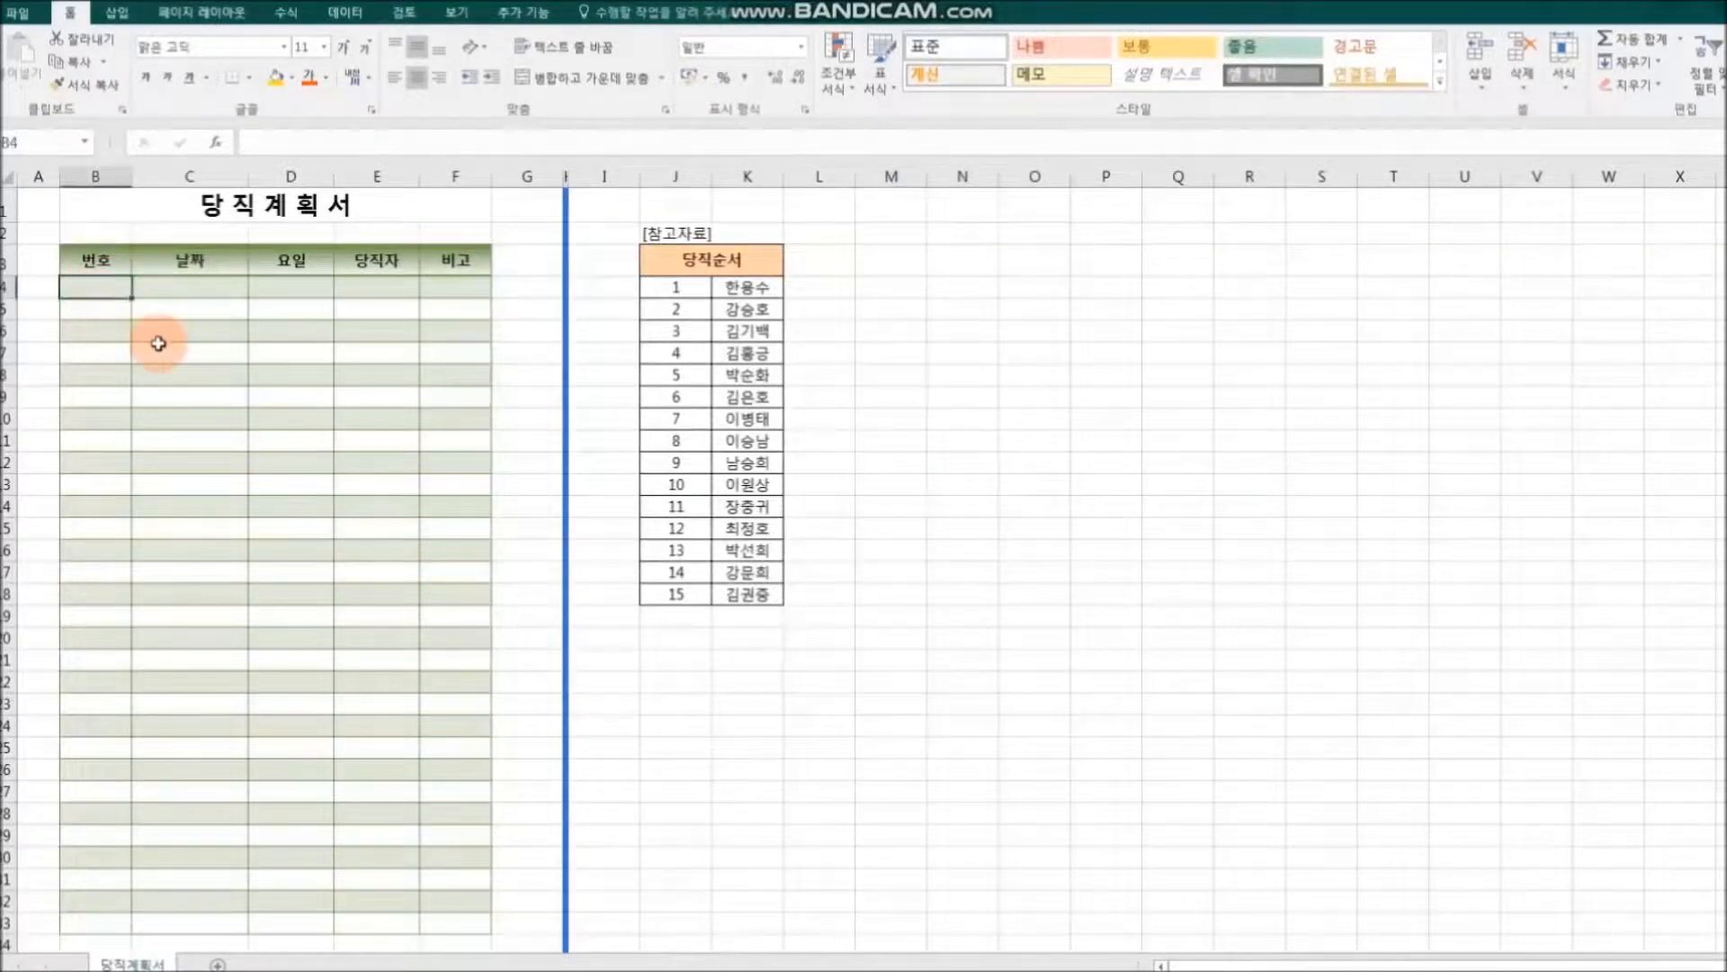
{"action": "type", "text": "1"}
{"action": "left_click", "coordinate": [174, 348]}
{"action": "left_click", "coordinate": [113, 291]}
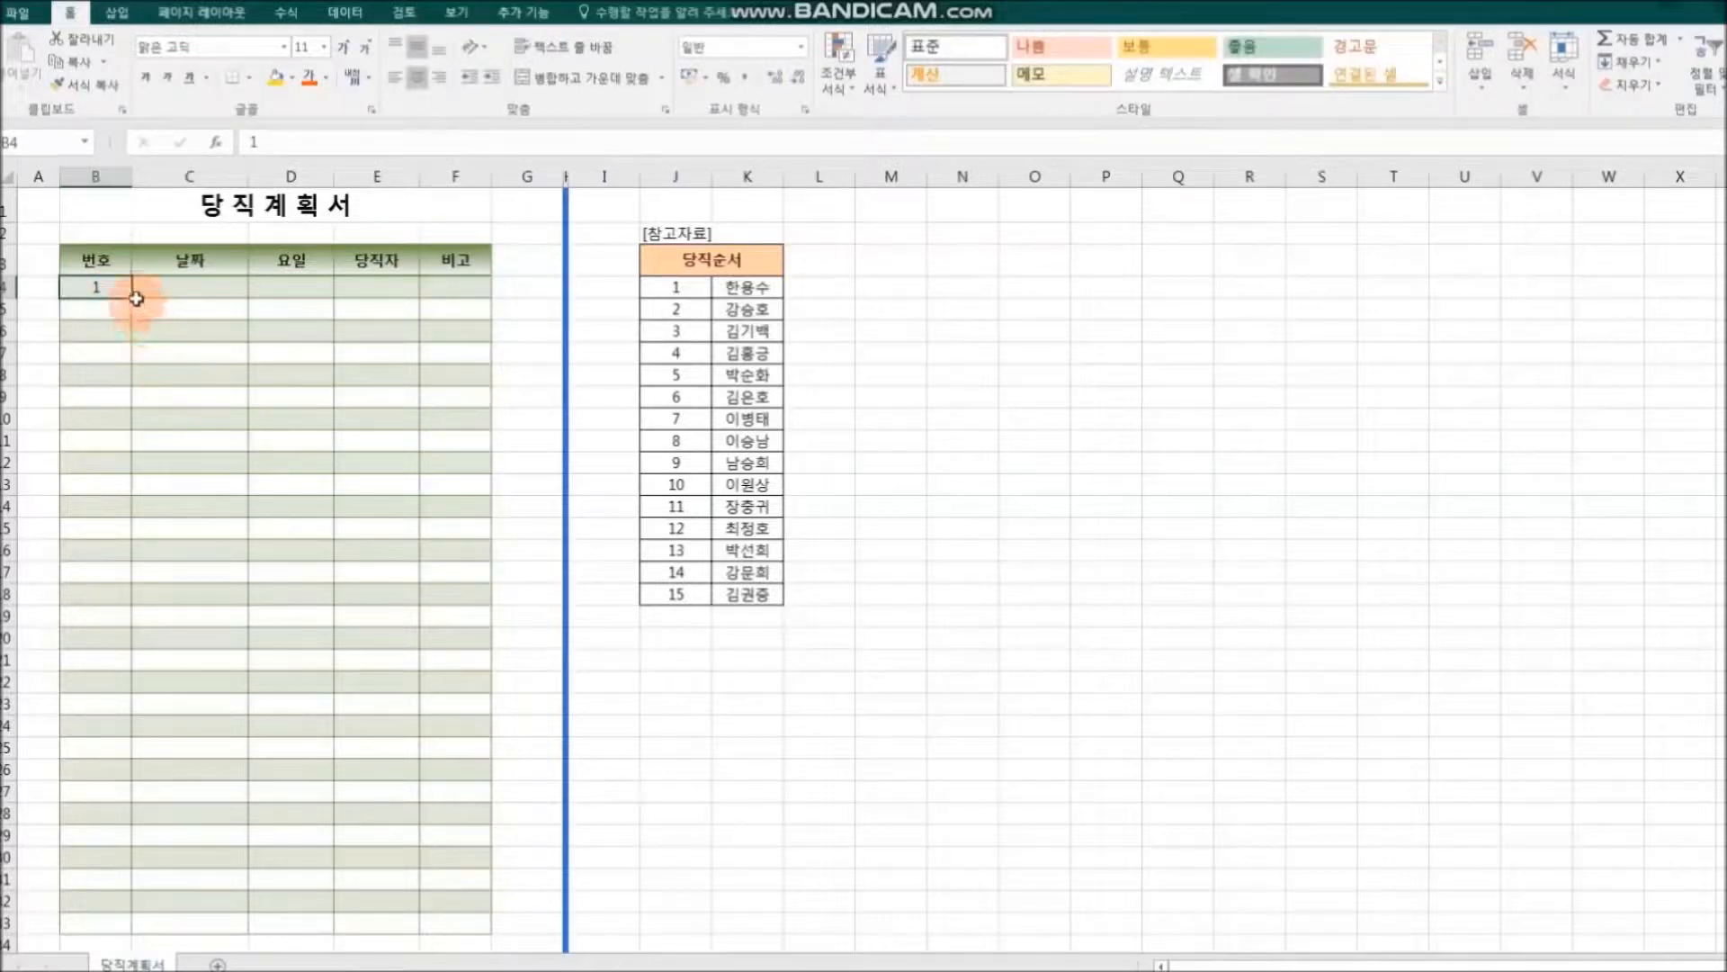
{"action": "left_click_drag", "start_coordinate": [134, 299], "coordinate": [117, 927]}
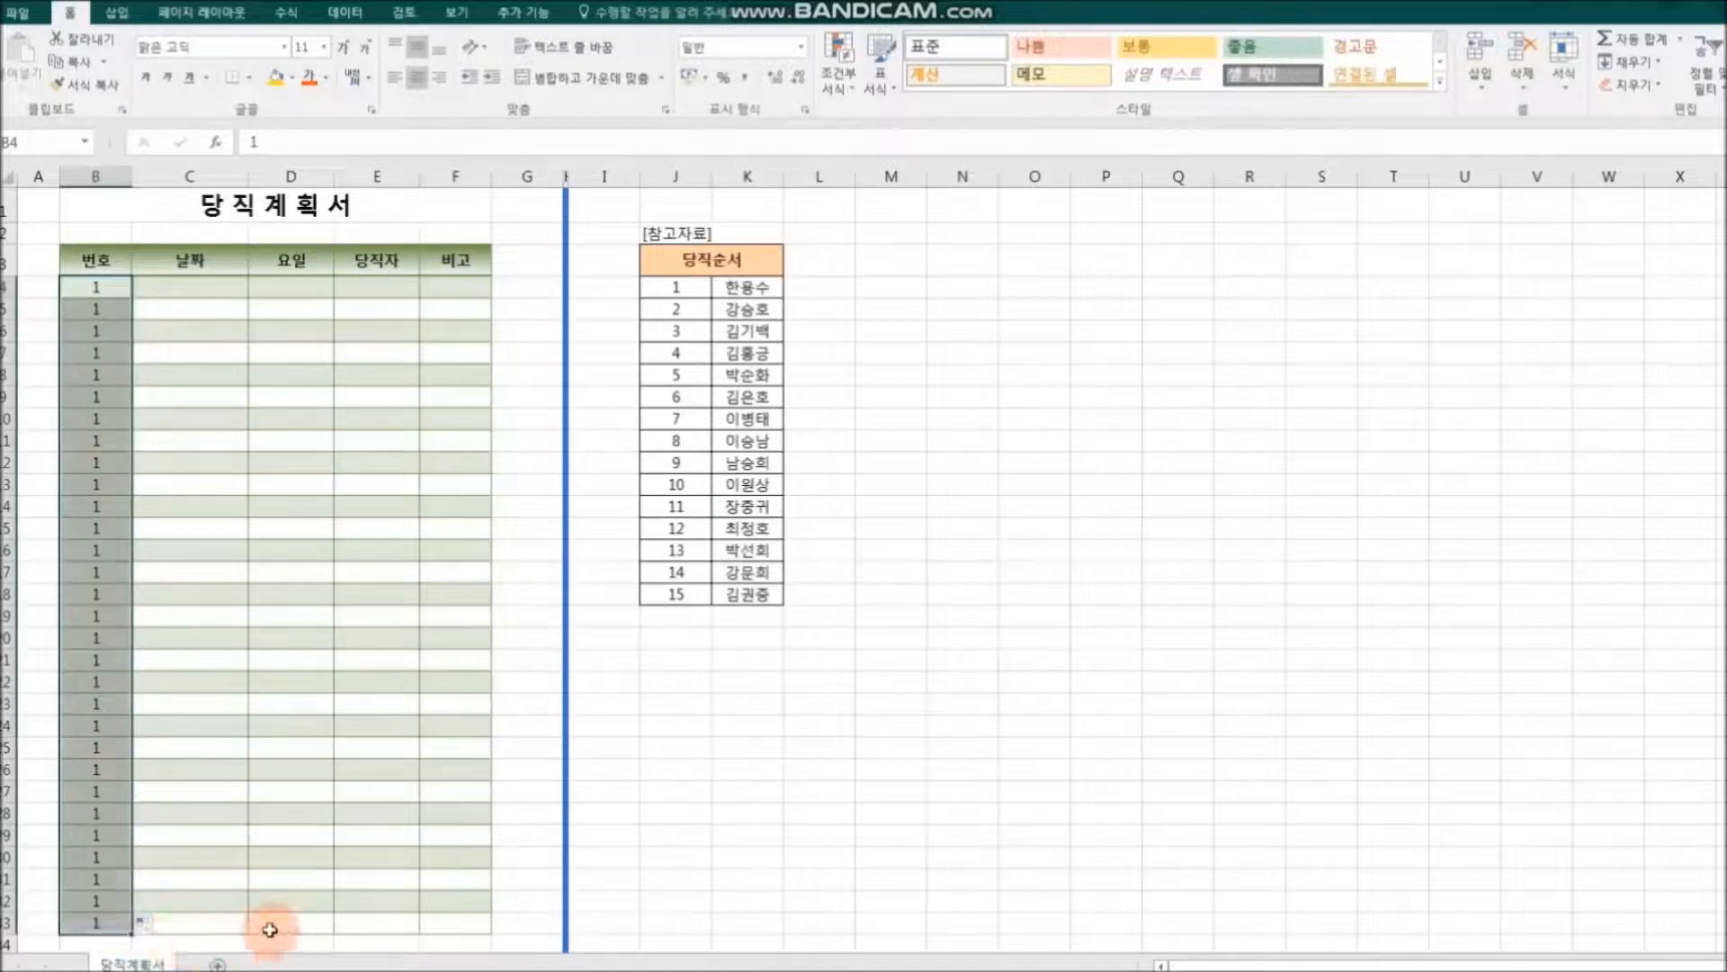
Step: Change the 번호 fill in B4:B33 to a consecutive series (연속 데이터 채우기) running from 1 to 30
{"action": "left_click", "coordinate": [148, 926]}
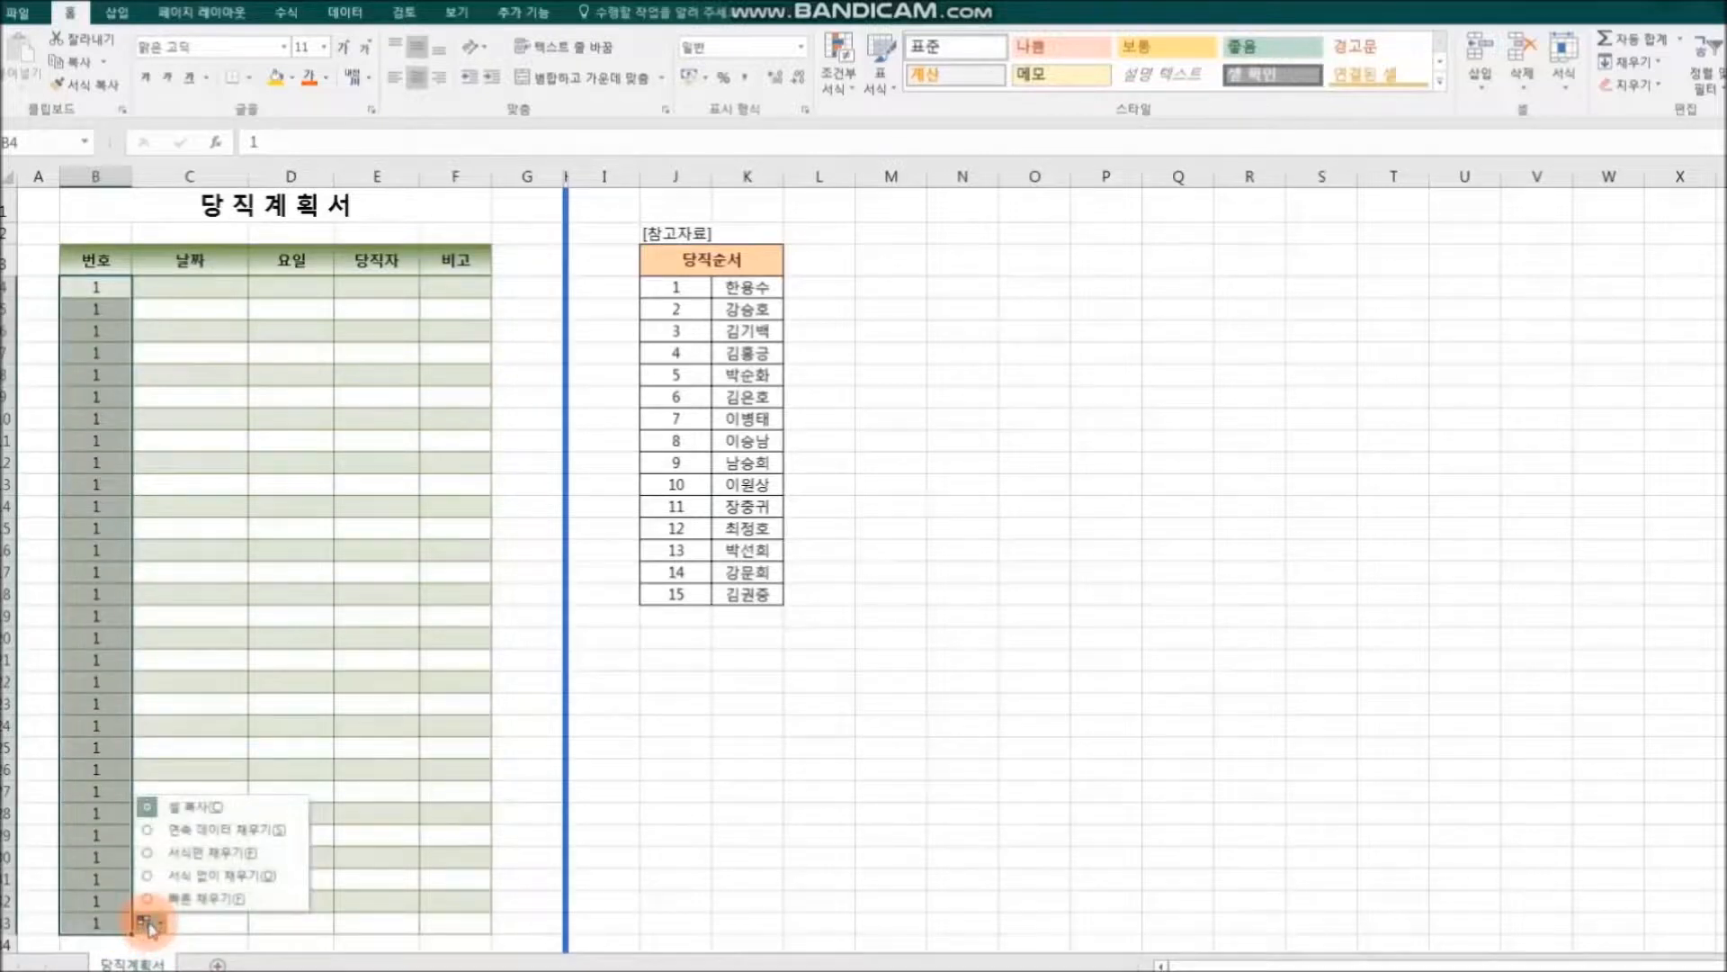
{"action": "left_click", "coordinate": [267, 830]}
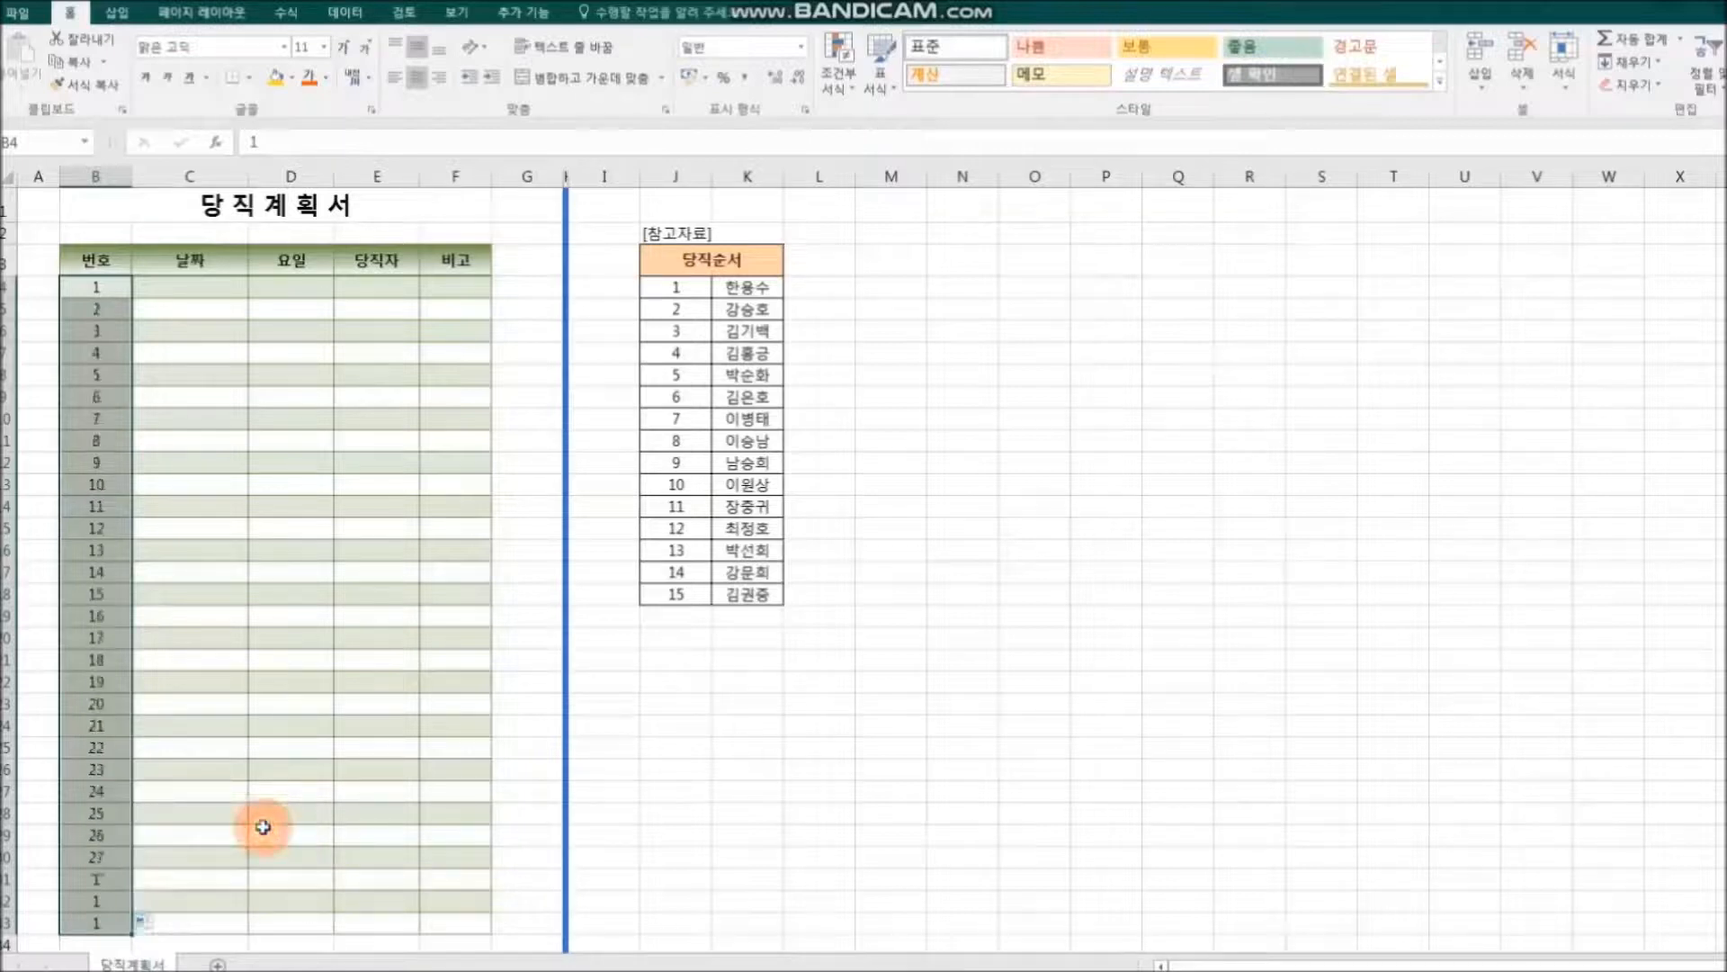
{"action": "left_click", "coordinate": [296, 833]}
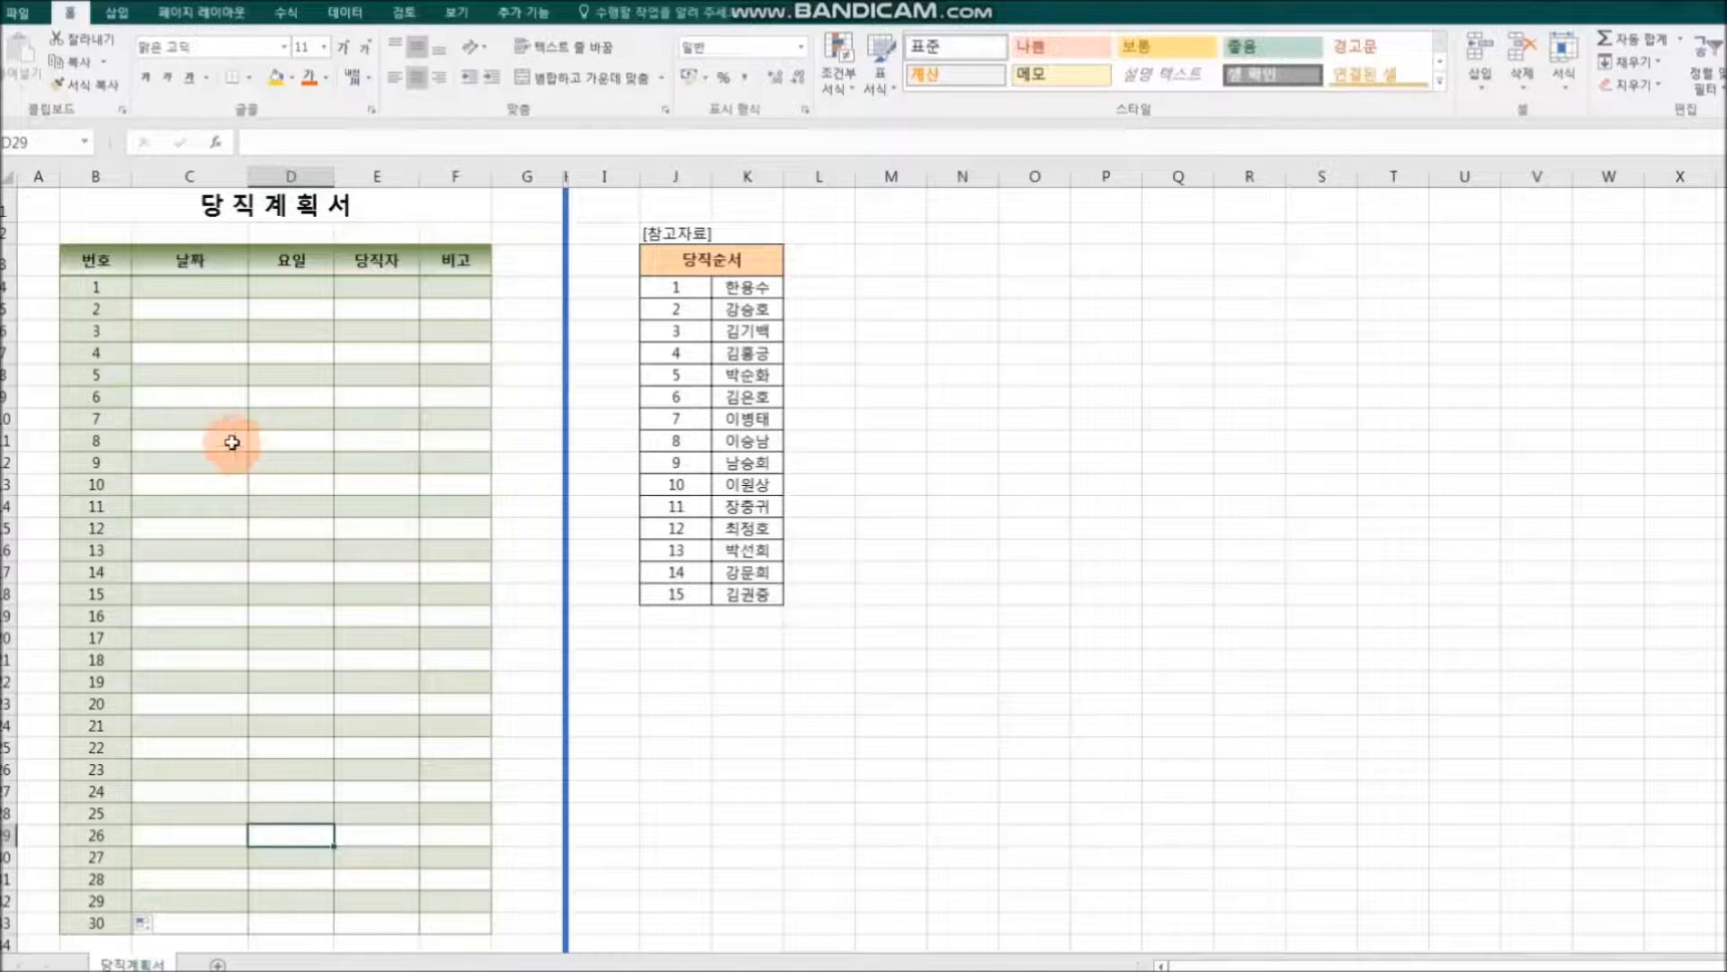
Step: Enter 2021/11/12 as the first 날짜 in C4 and AutoFill the dates down to C33
{"action": "left_click", "coordinate": [194, 288]}
{"action": "type", "text": "2"}
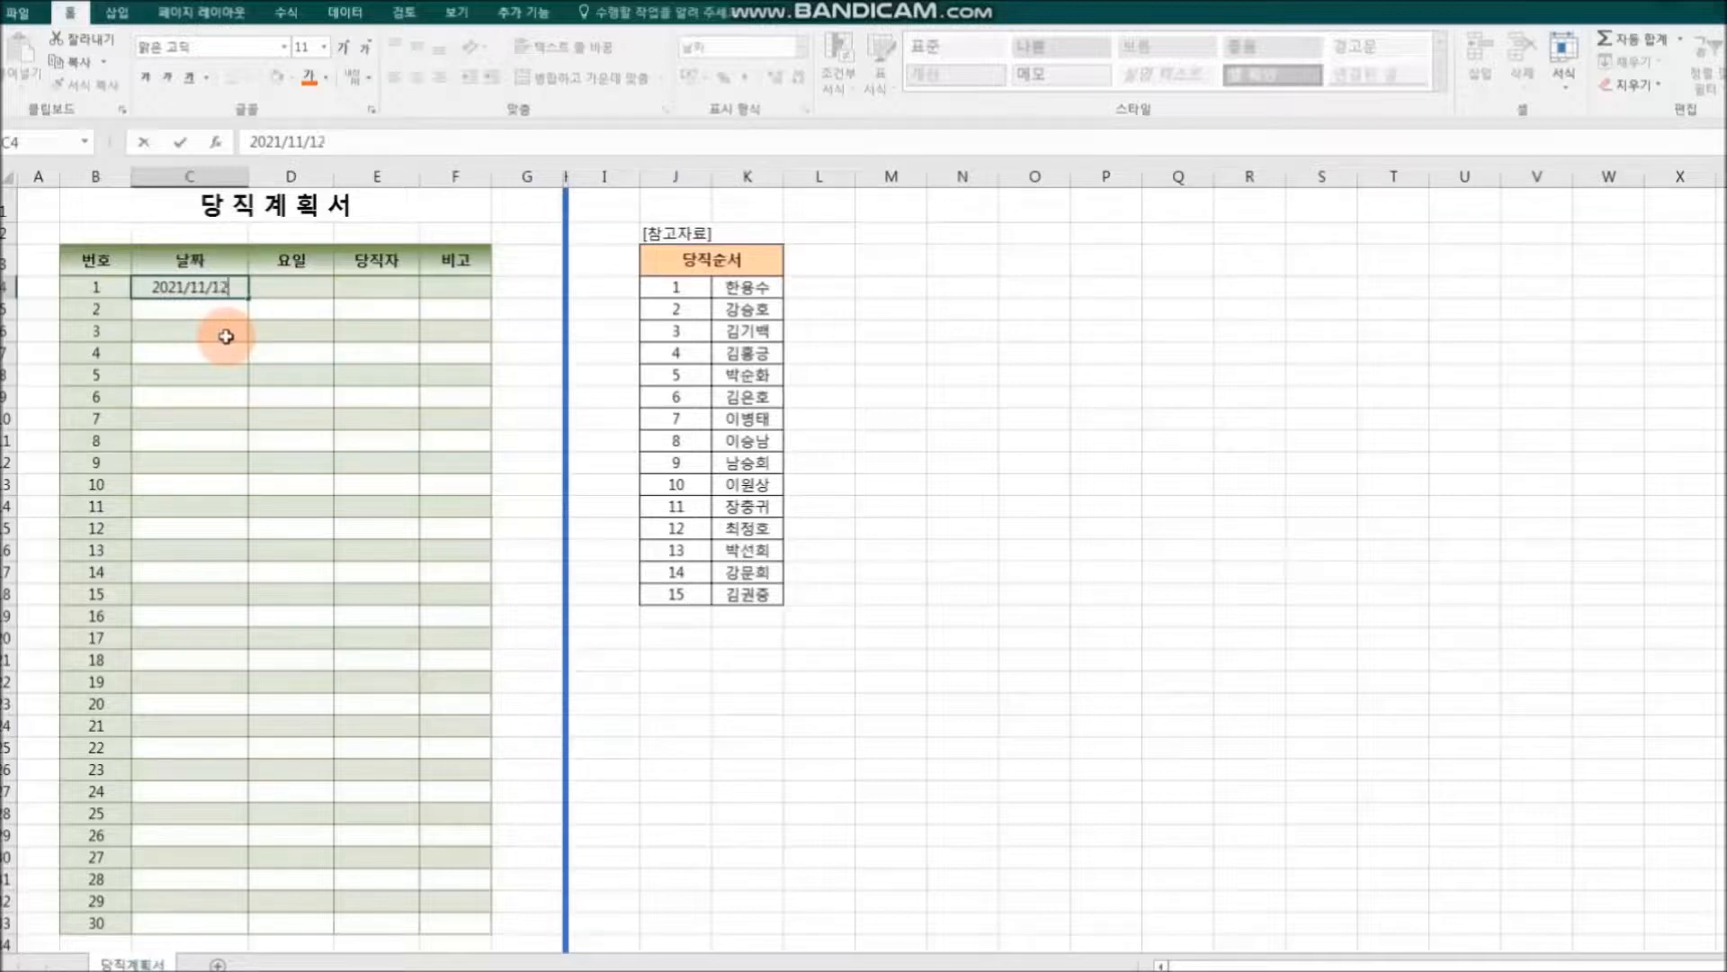
{"action": "type", "text": "021/11/12"}
{"action": "key", "text": "Return"}
{"action": "left_click", "coordinate": [194, 288]}
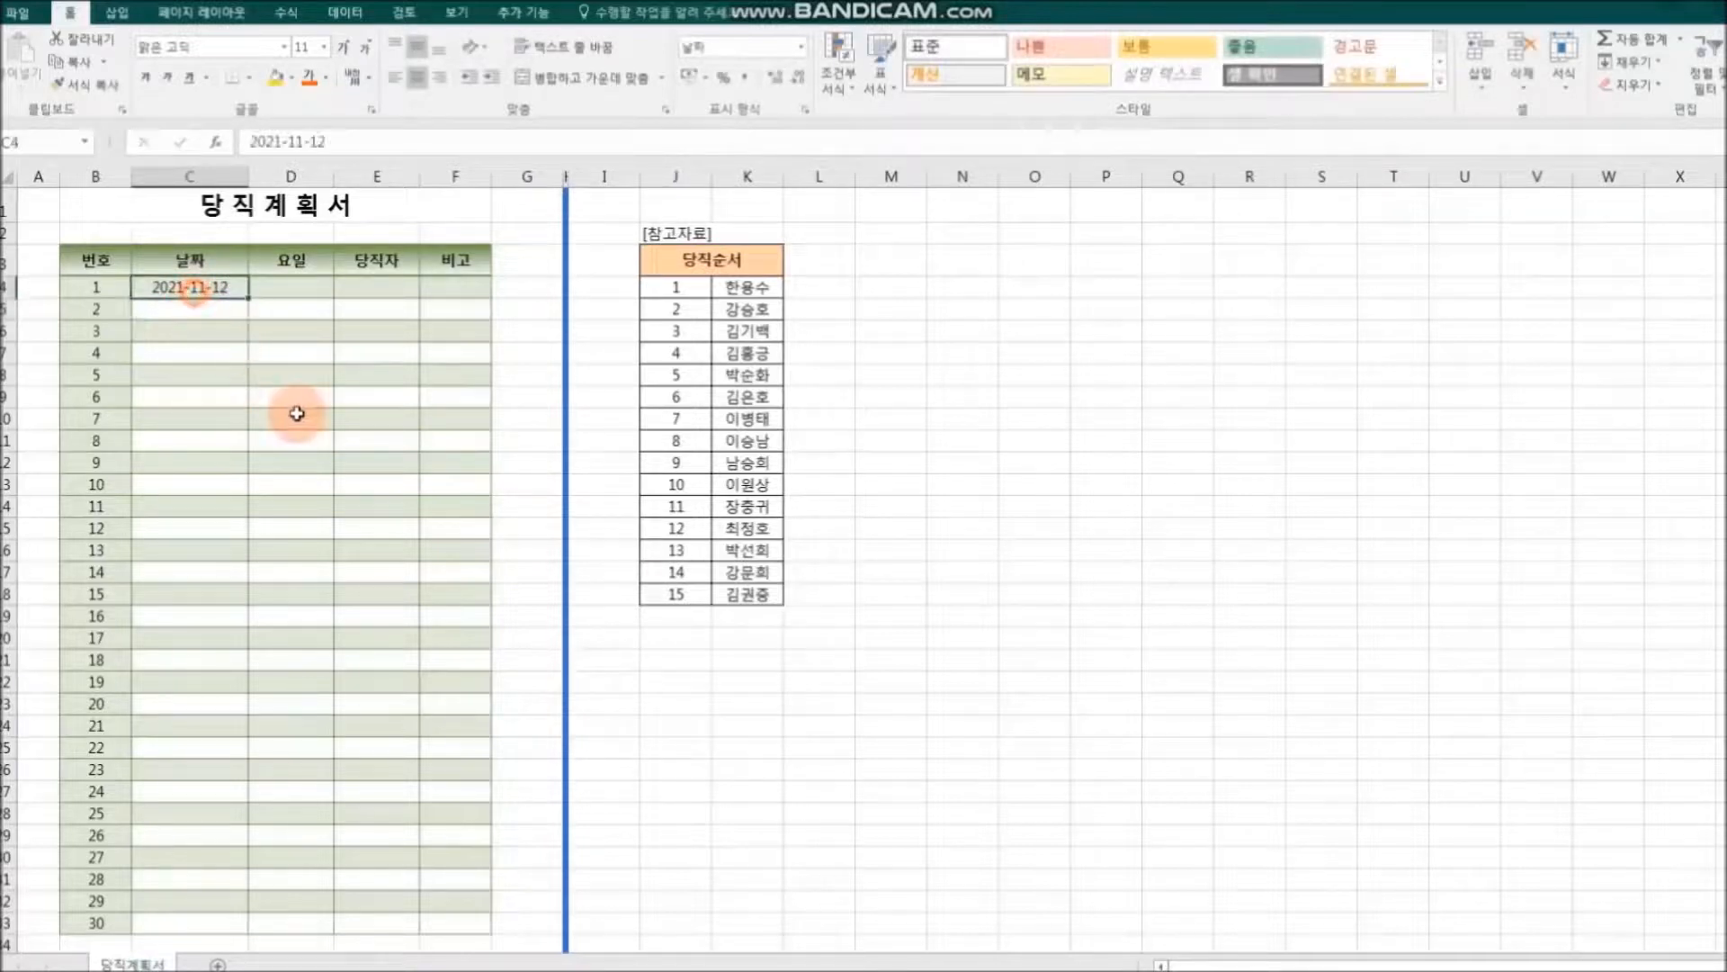
{"action": "left_click_drag", "start_coordinate": [250, 316], "coordinate": [251, 912]}
{"action": "left_click", "coordinate": [673, 829]}
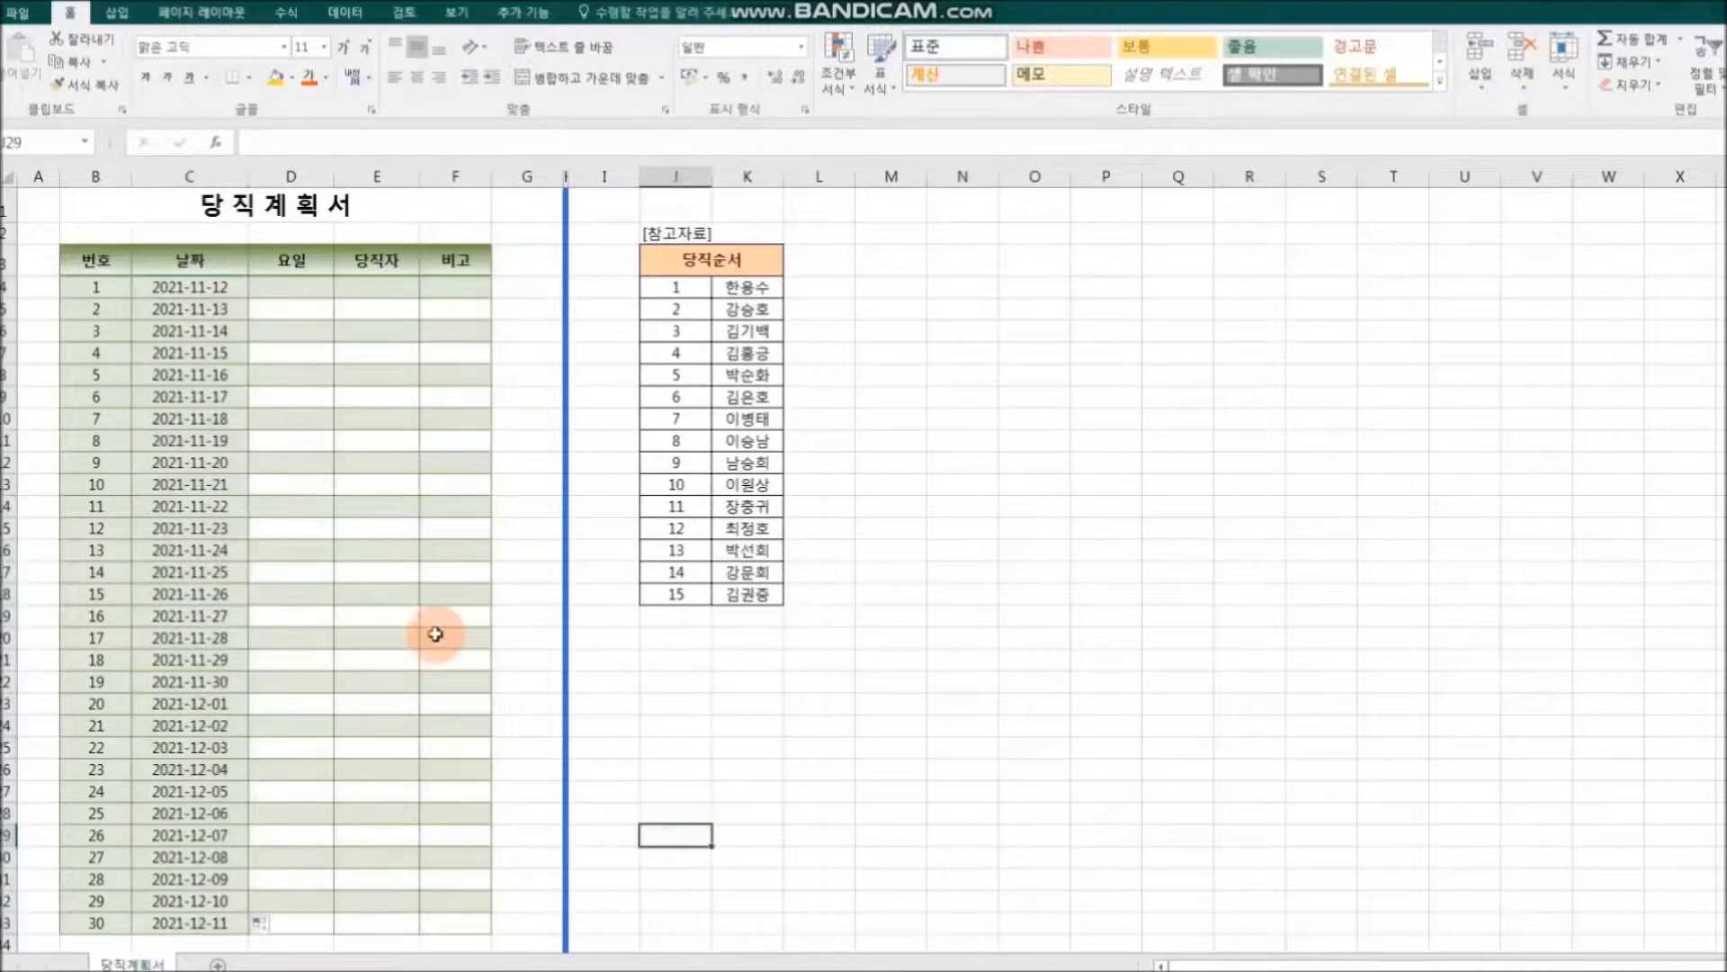
Step: Enter 금 as the first 요일 in D4 and AutoFill the weekdays down to D33
{"action": "left_click", "coordinate": [297, 291]}
{"action": "key", "text": "F2"}
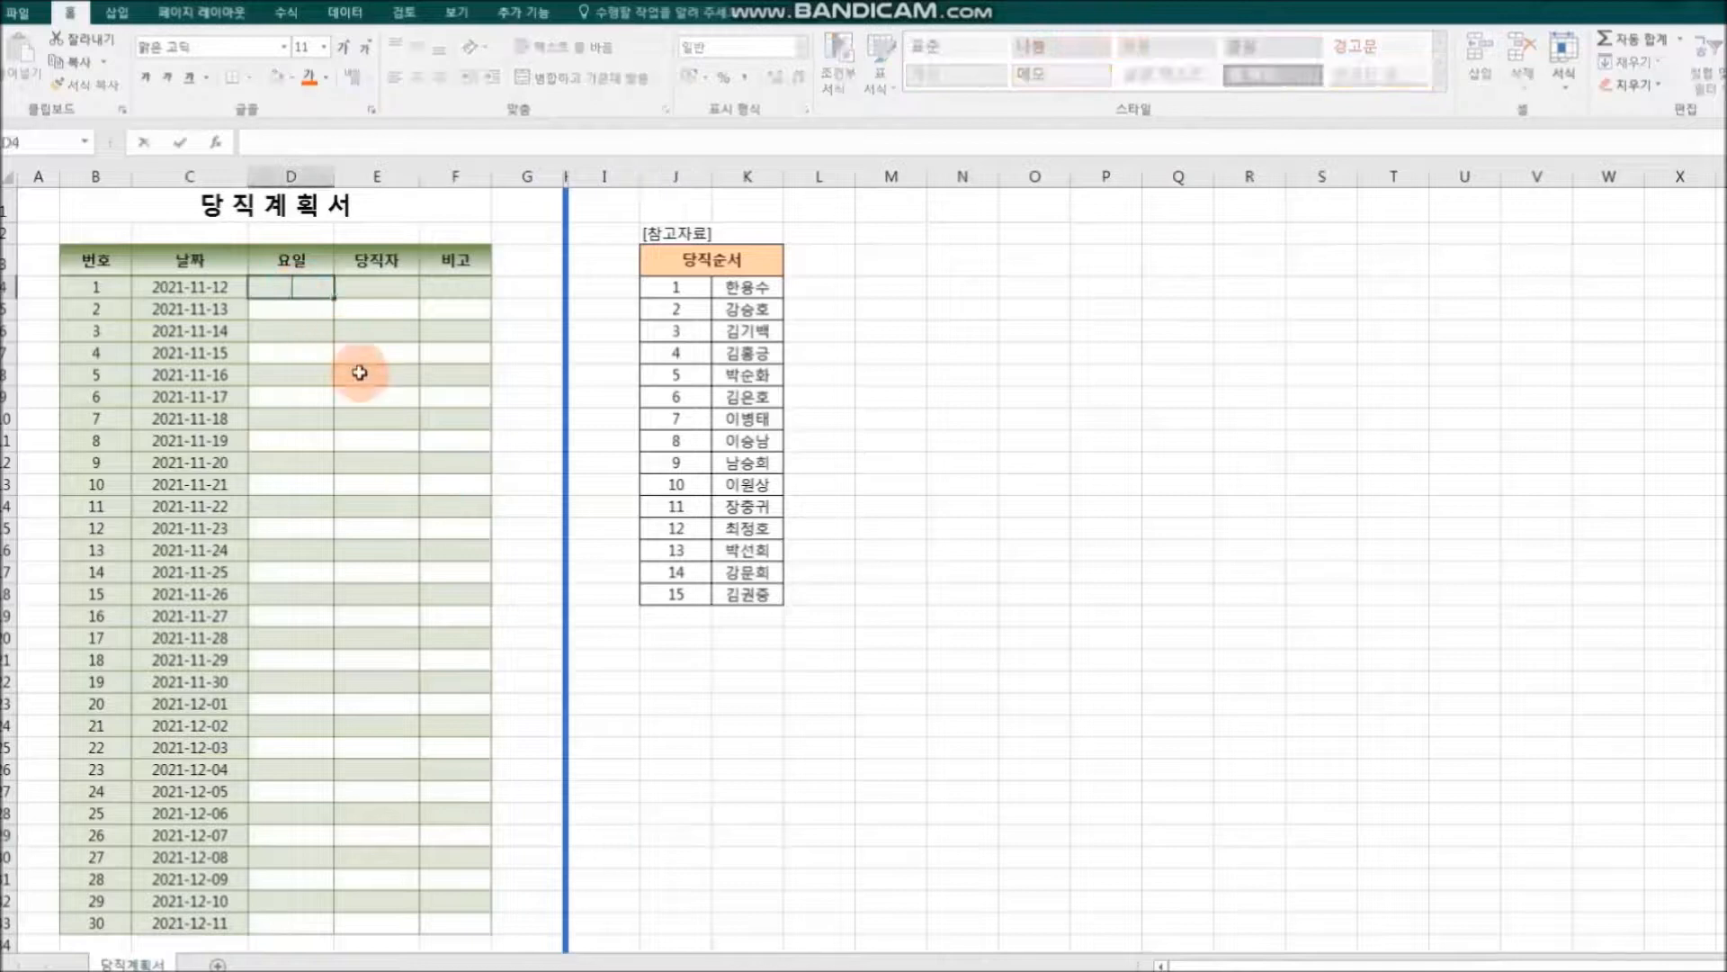
{"action": "key", "text": "Return"}
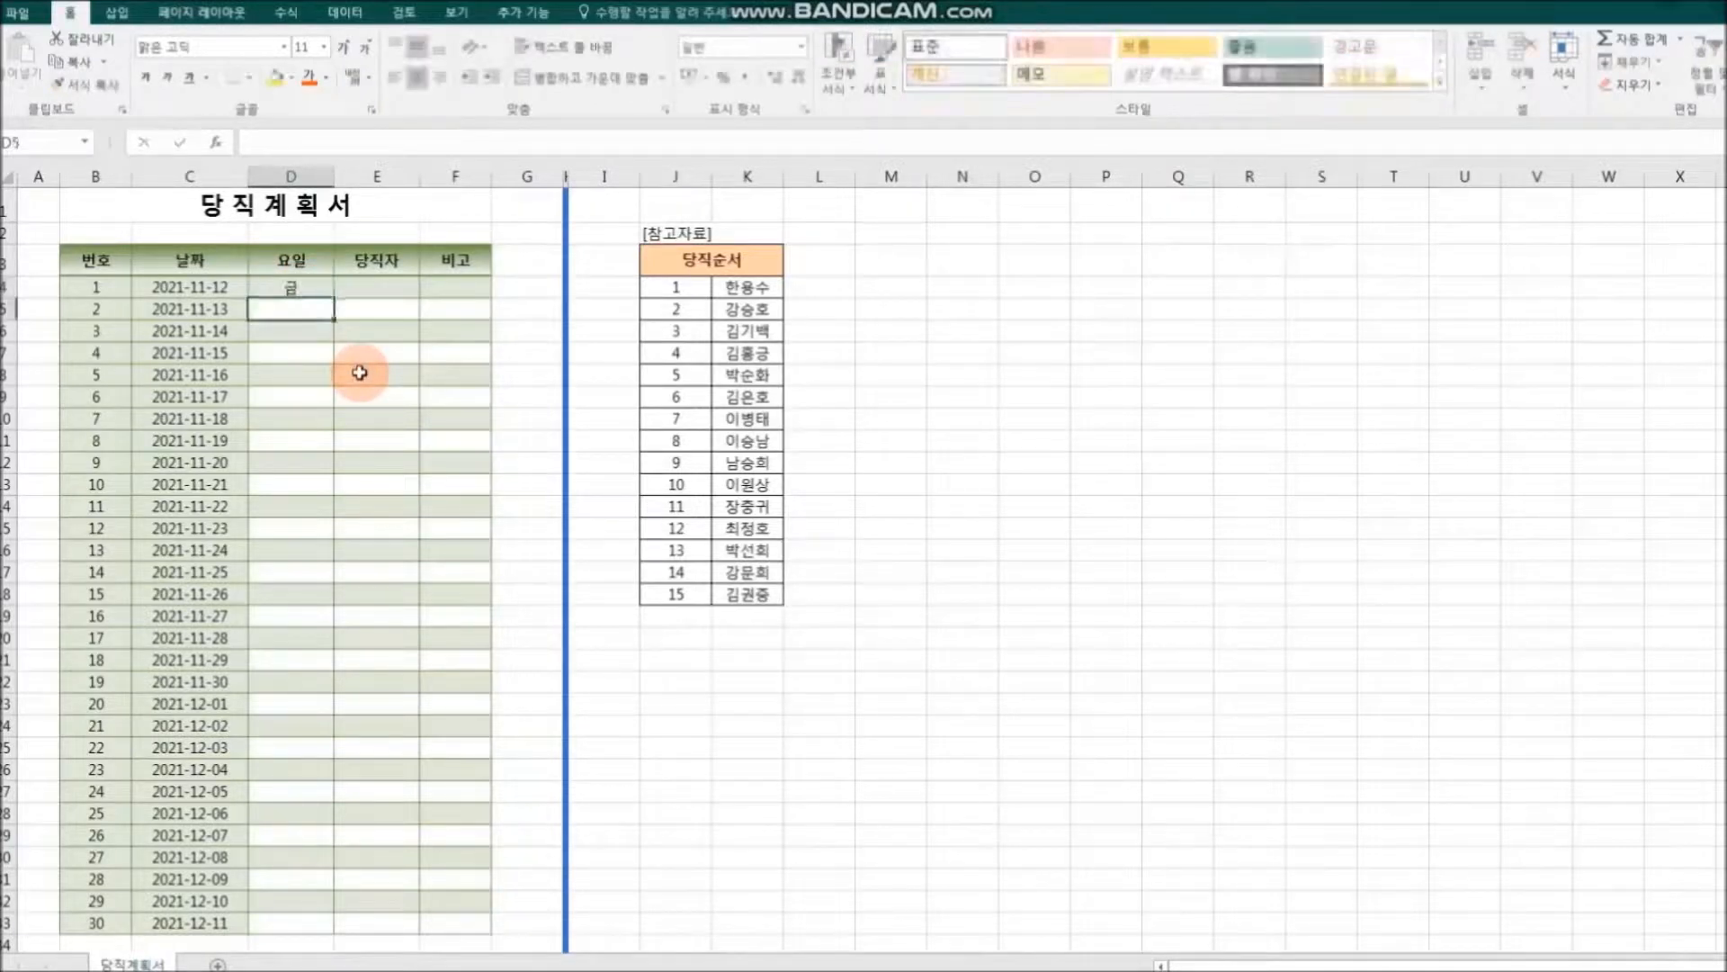
{"action": "left_click", "coordinate": [289, 286]}
{"action": "left_click_drag", "start_coordinate": [335, 300], "coordinate": [338, 929]}
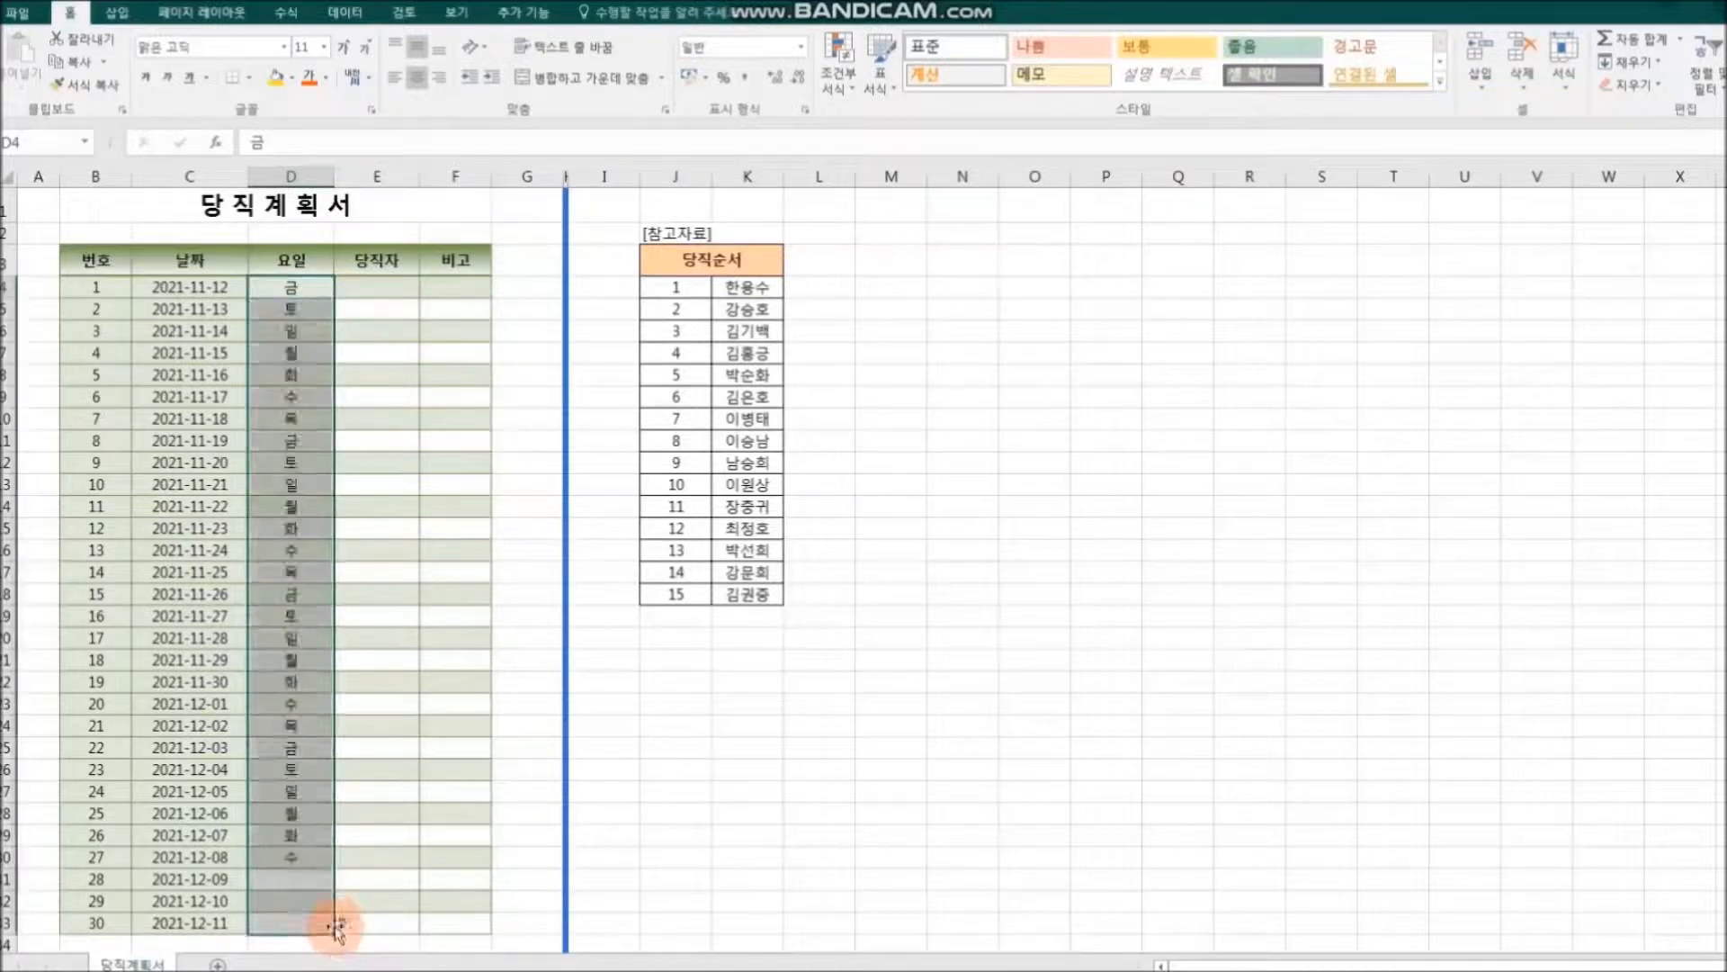
{"action": "left_click", "coordinate": [678, 865]}
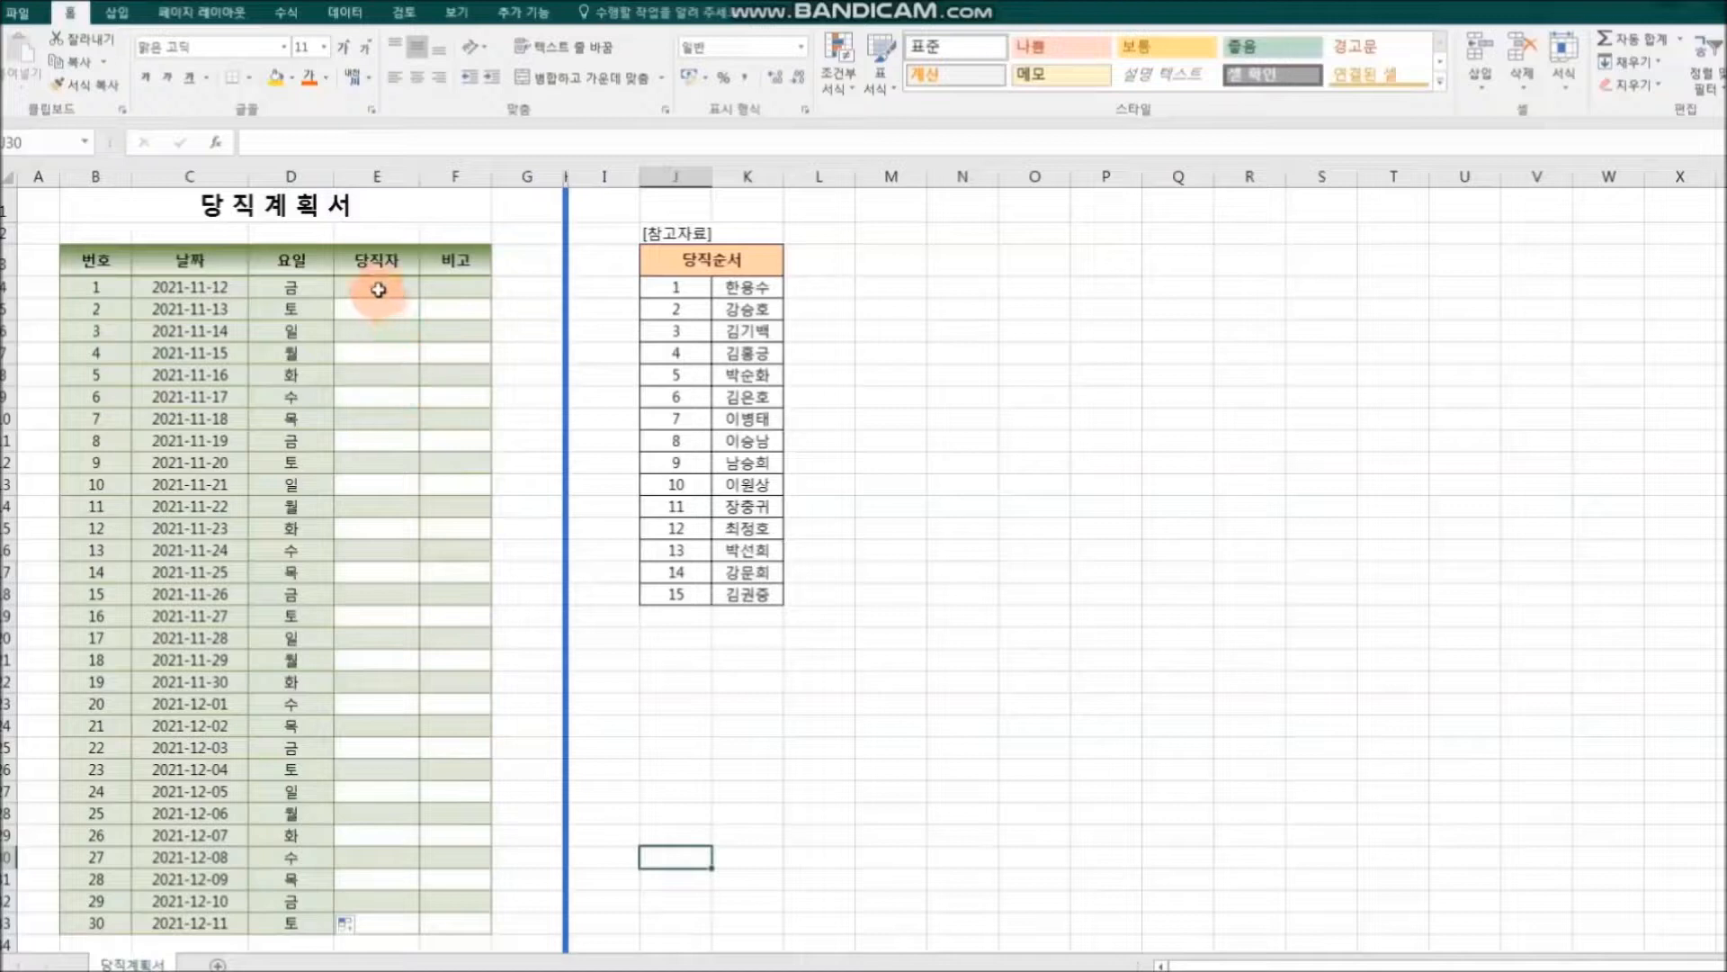
Step: Copy the 15 names in the 당직순서 reference list, K4:K18, into the 당직자 column starting at E4
{"action": "left_click", "coordinate": [378, 286]}
{"action": "left_click_drag", "start_coordinate": [748, 290], "coordinate": [741, 601]}
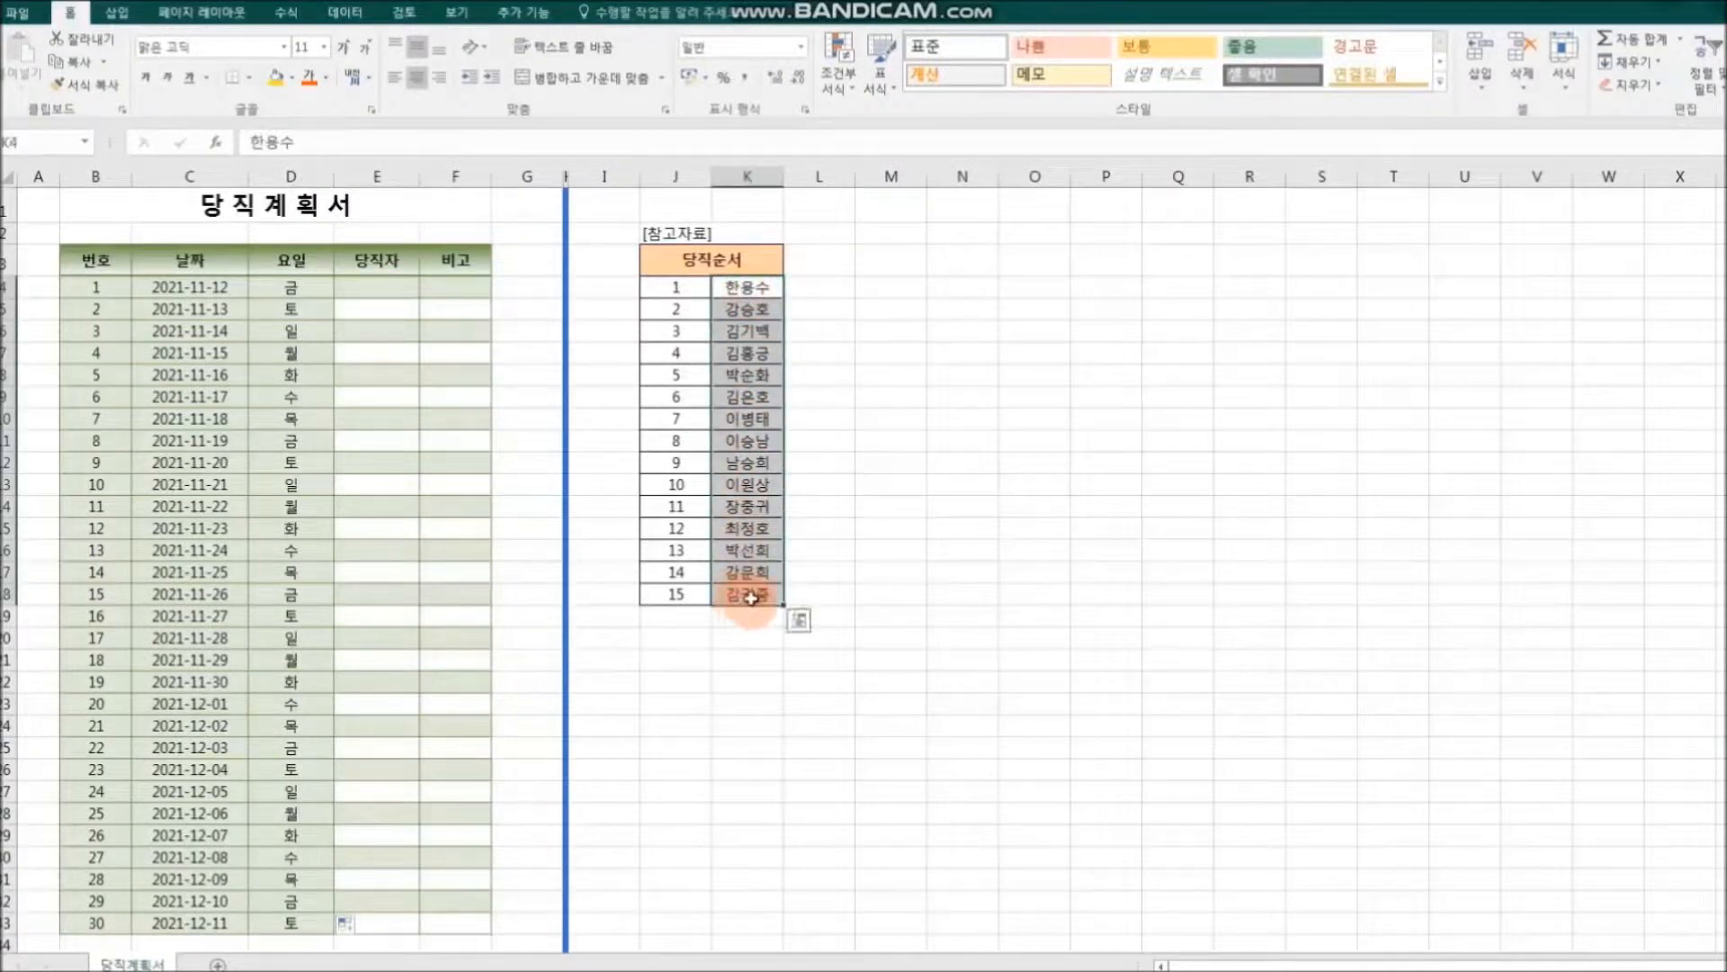
{"action": "right_click", "coordinate": [748, 597]}
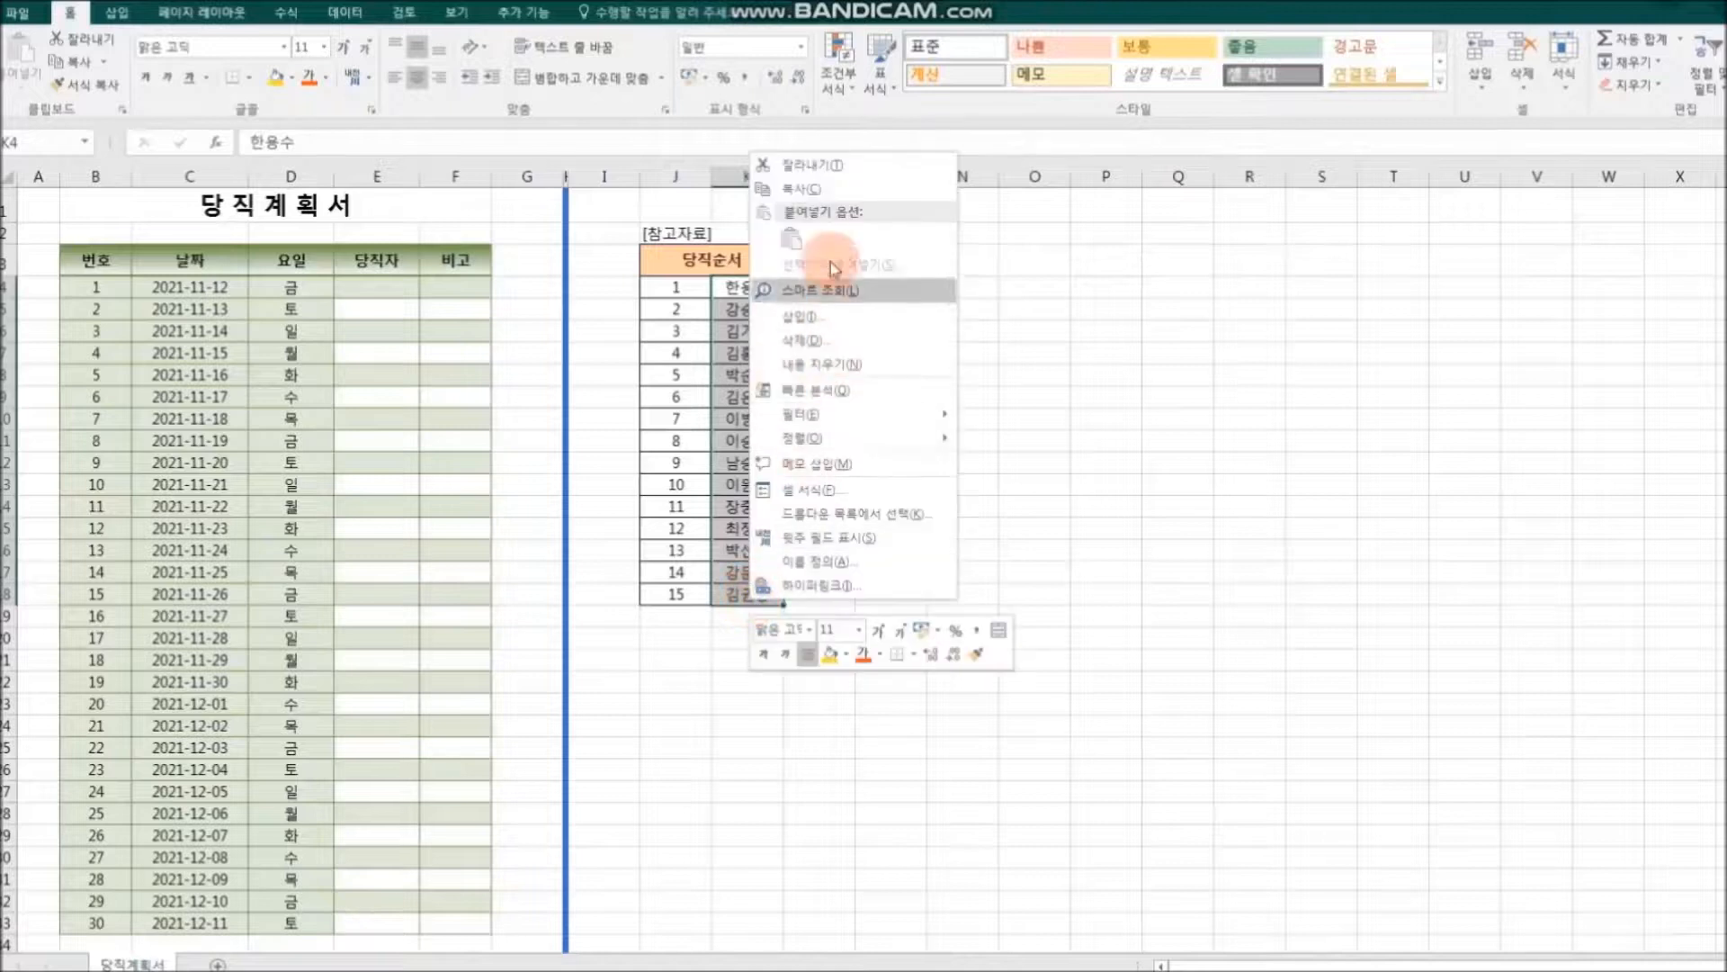
{"action": "left_click", "coordinate": [832, 198]}
{"action": "left_click", "coordinate": [376, 287]}
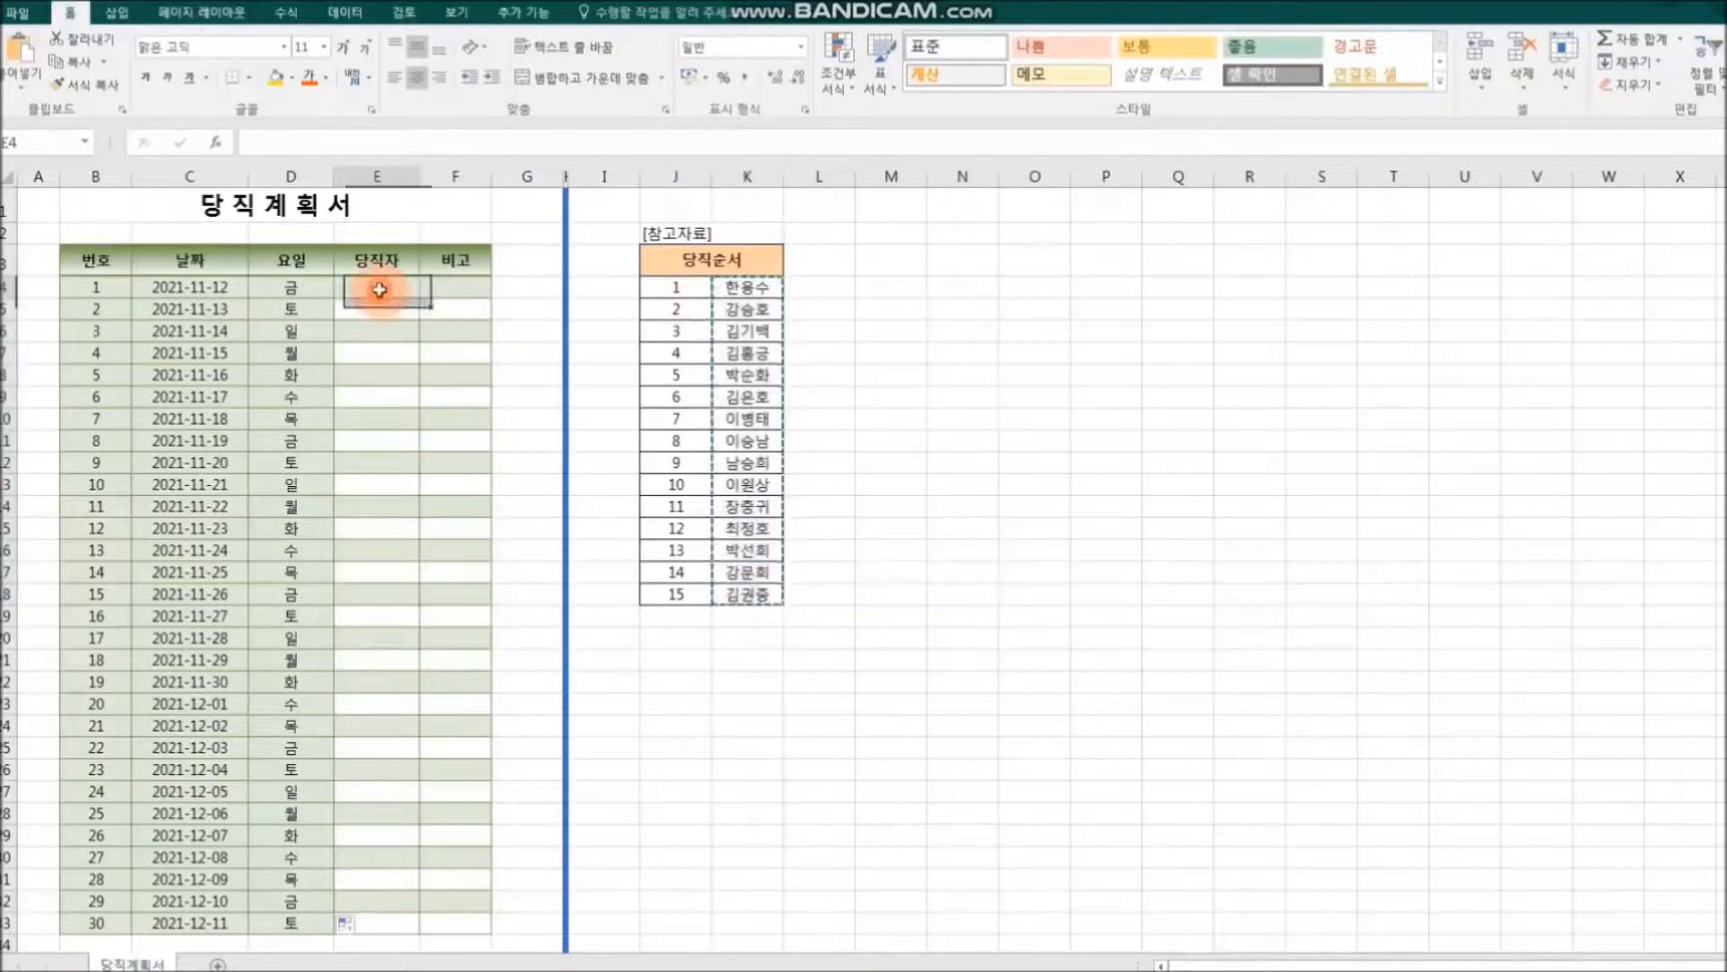
{"action": "key", "text": "Return"}
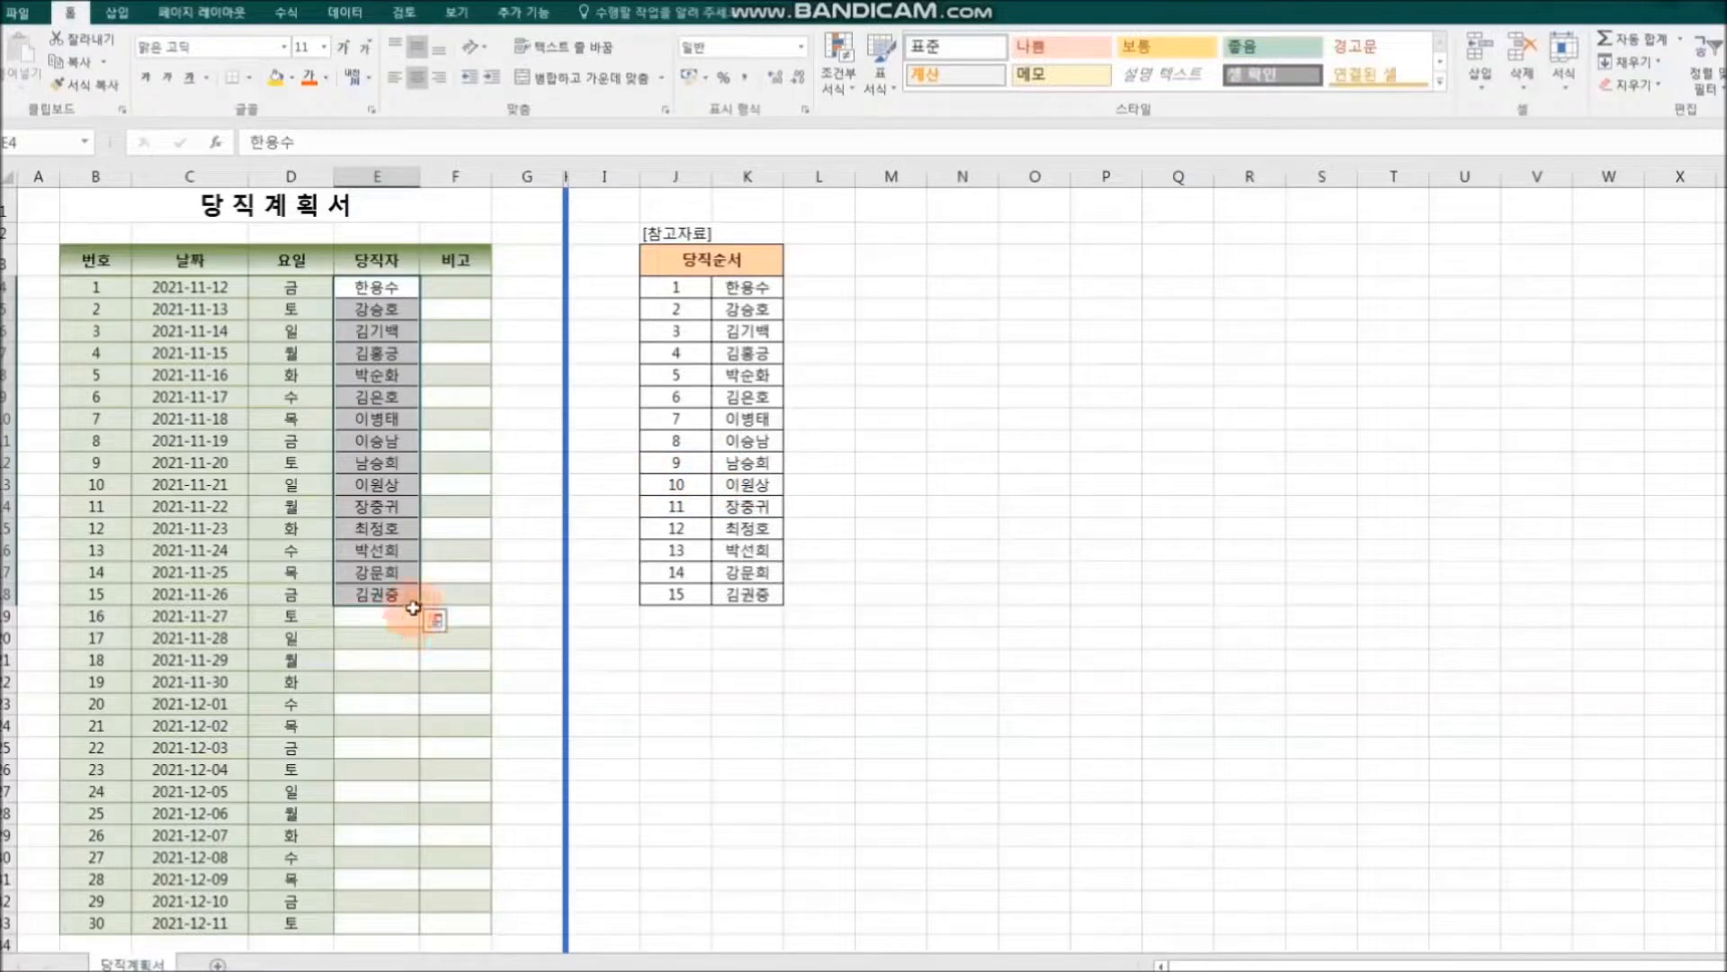
Step: AutoFill the 당직자 names from E4:E18 down to E33 and check the repeated order in E19:E33
{"action": "left_click_drag", "start_coordinate": [422, 606], "coordinate": [404, 927]}
{"action": "left_click", "coordinate": [792, 837]}
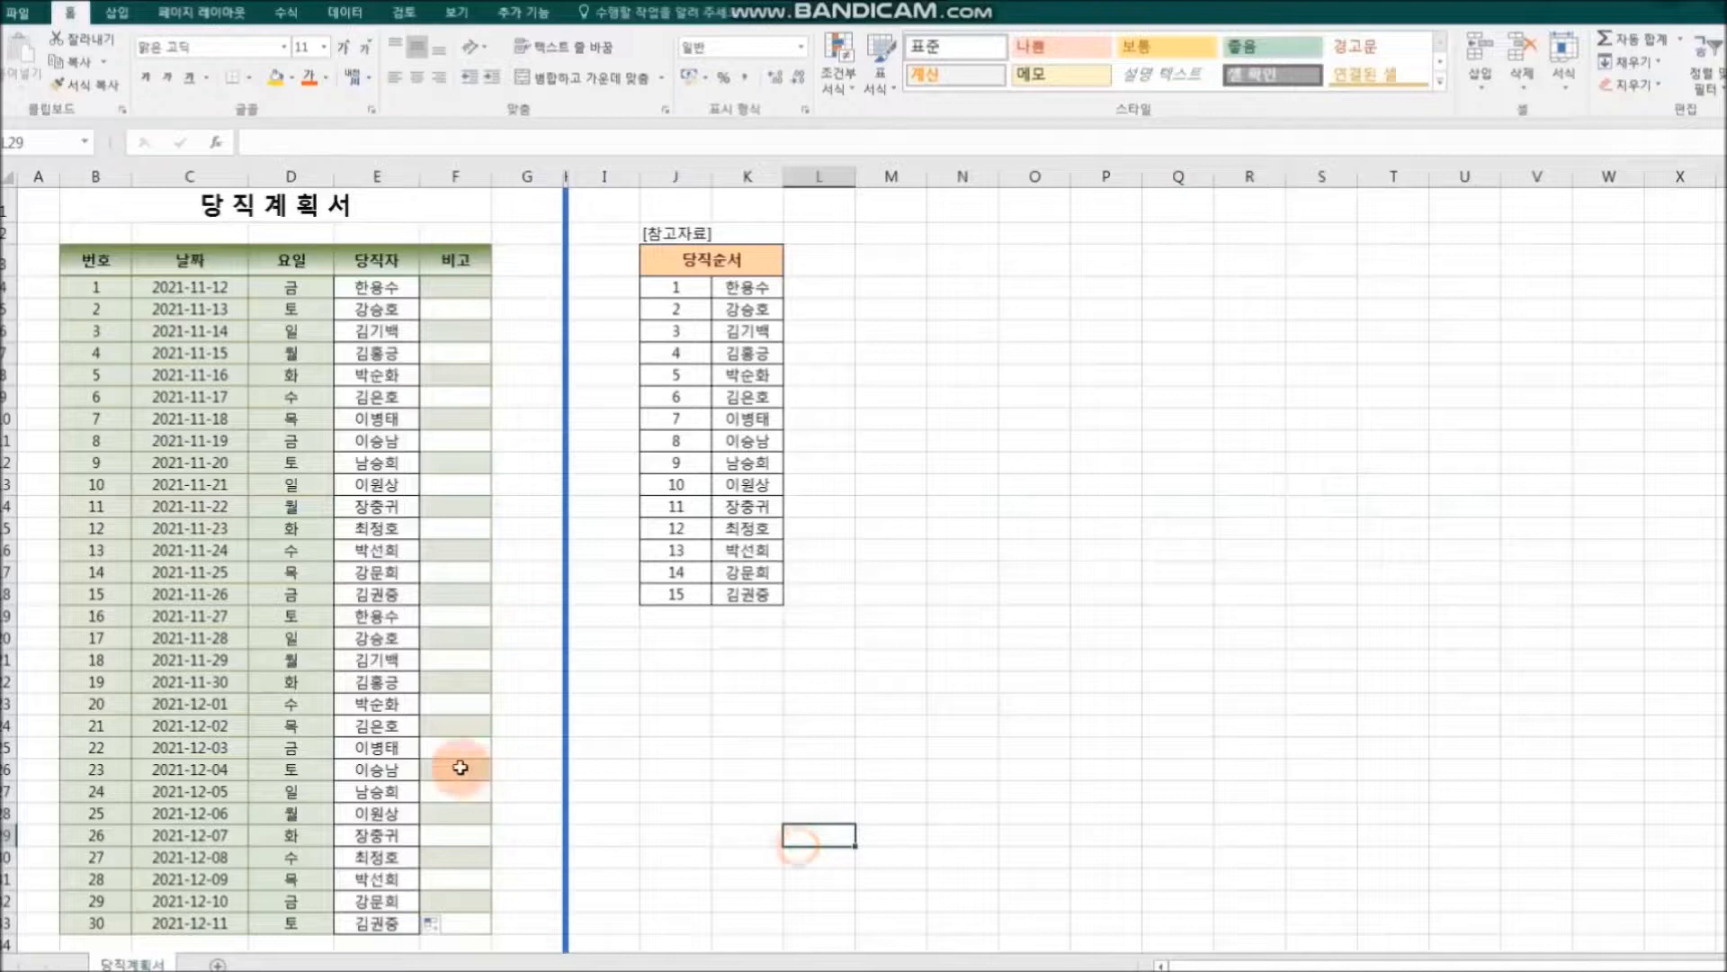
{"action": "left_click", "coordinate": [387, 617]}
{"action": "left_click_drag", "start_coordinate": [387, 617], "coordinate": [387, 923]}
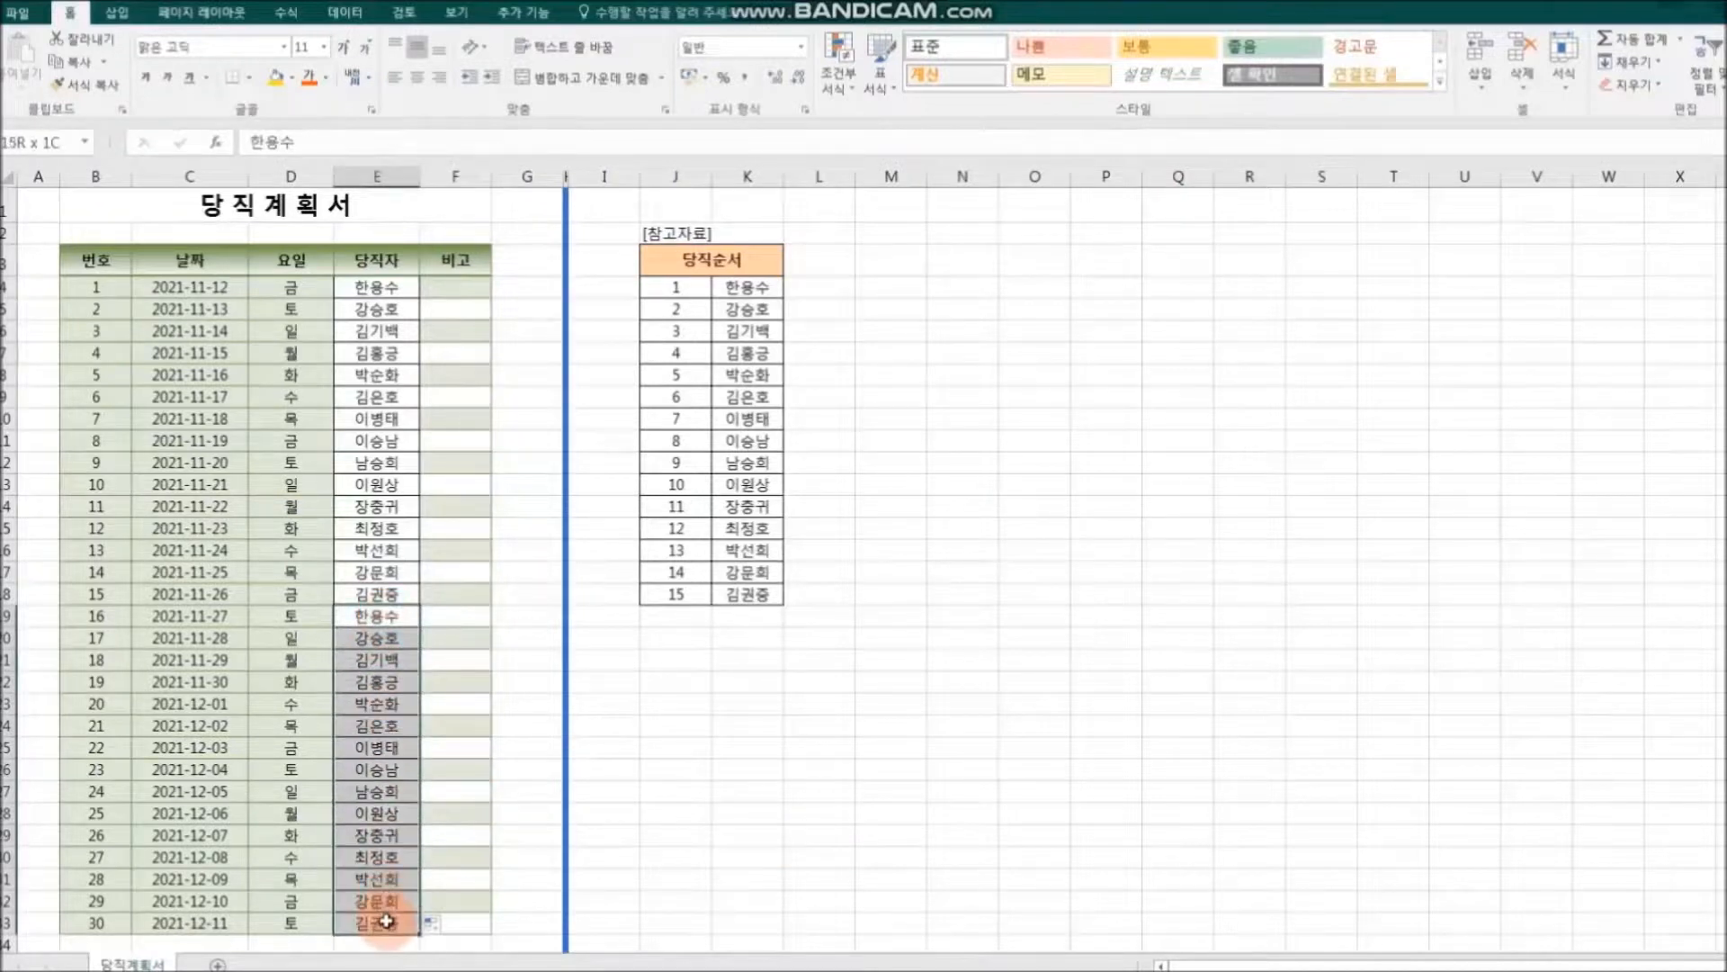
{"action": "left_click", "coordinate": [720, 877]}
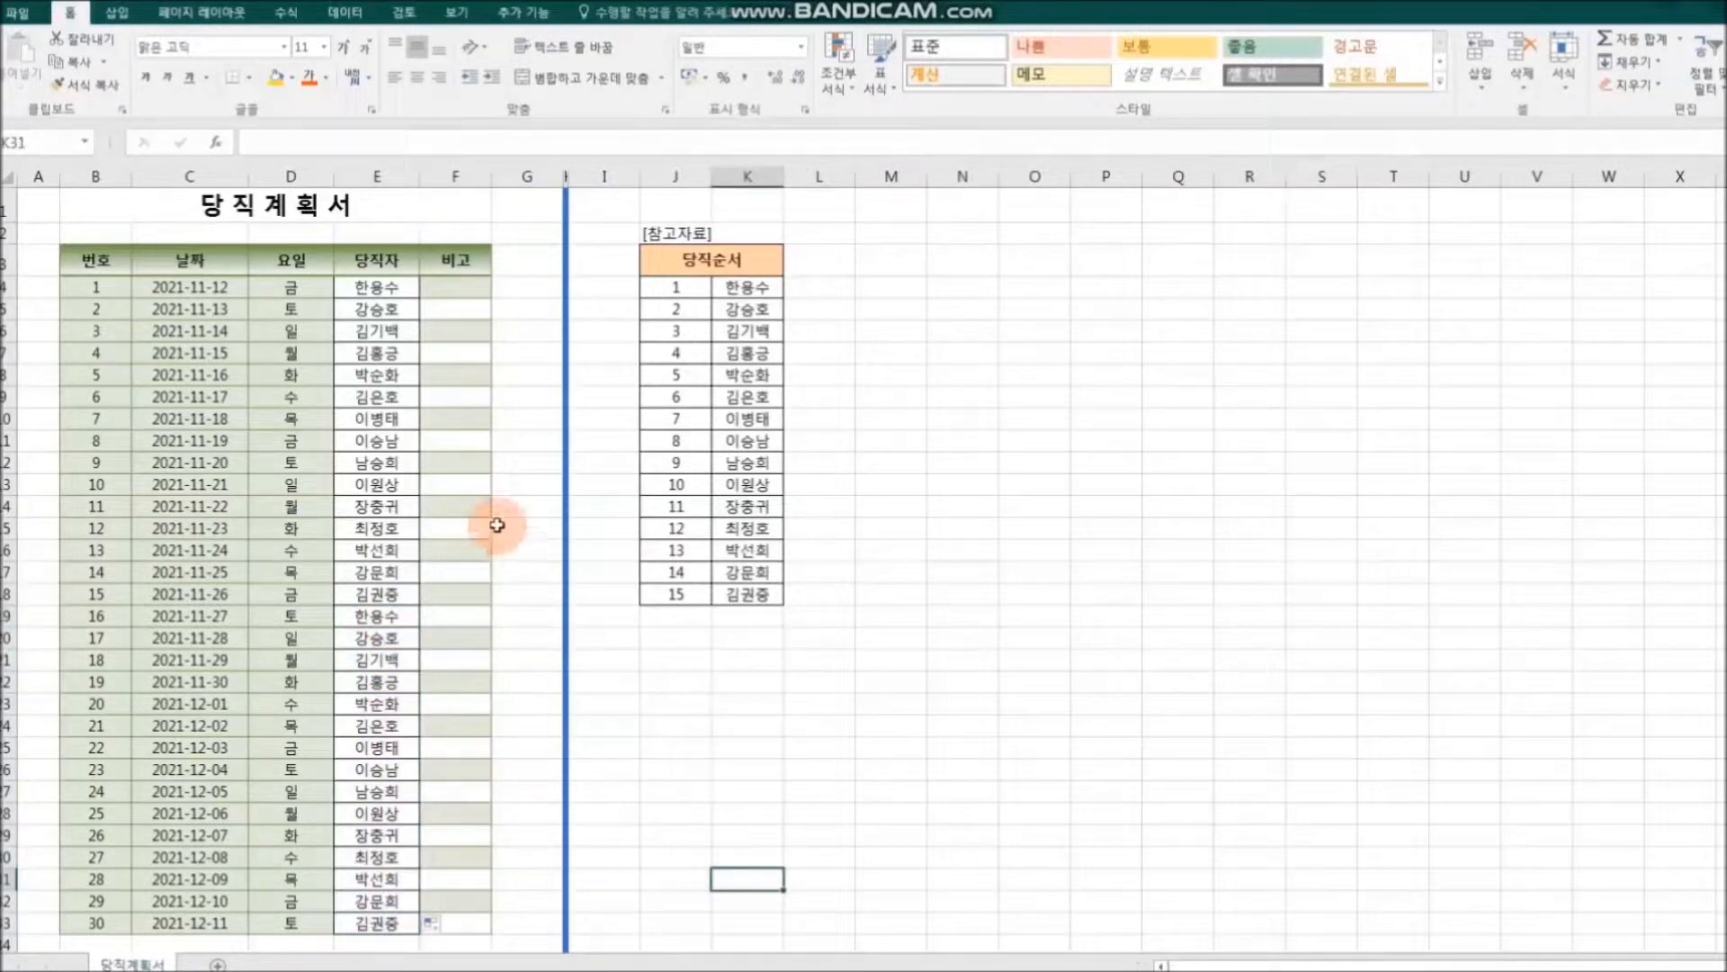
{"action": "left_click", "coordinate": [963, 747]}
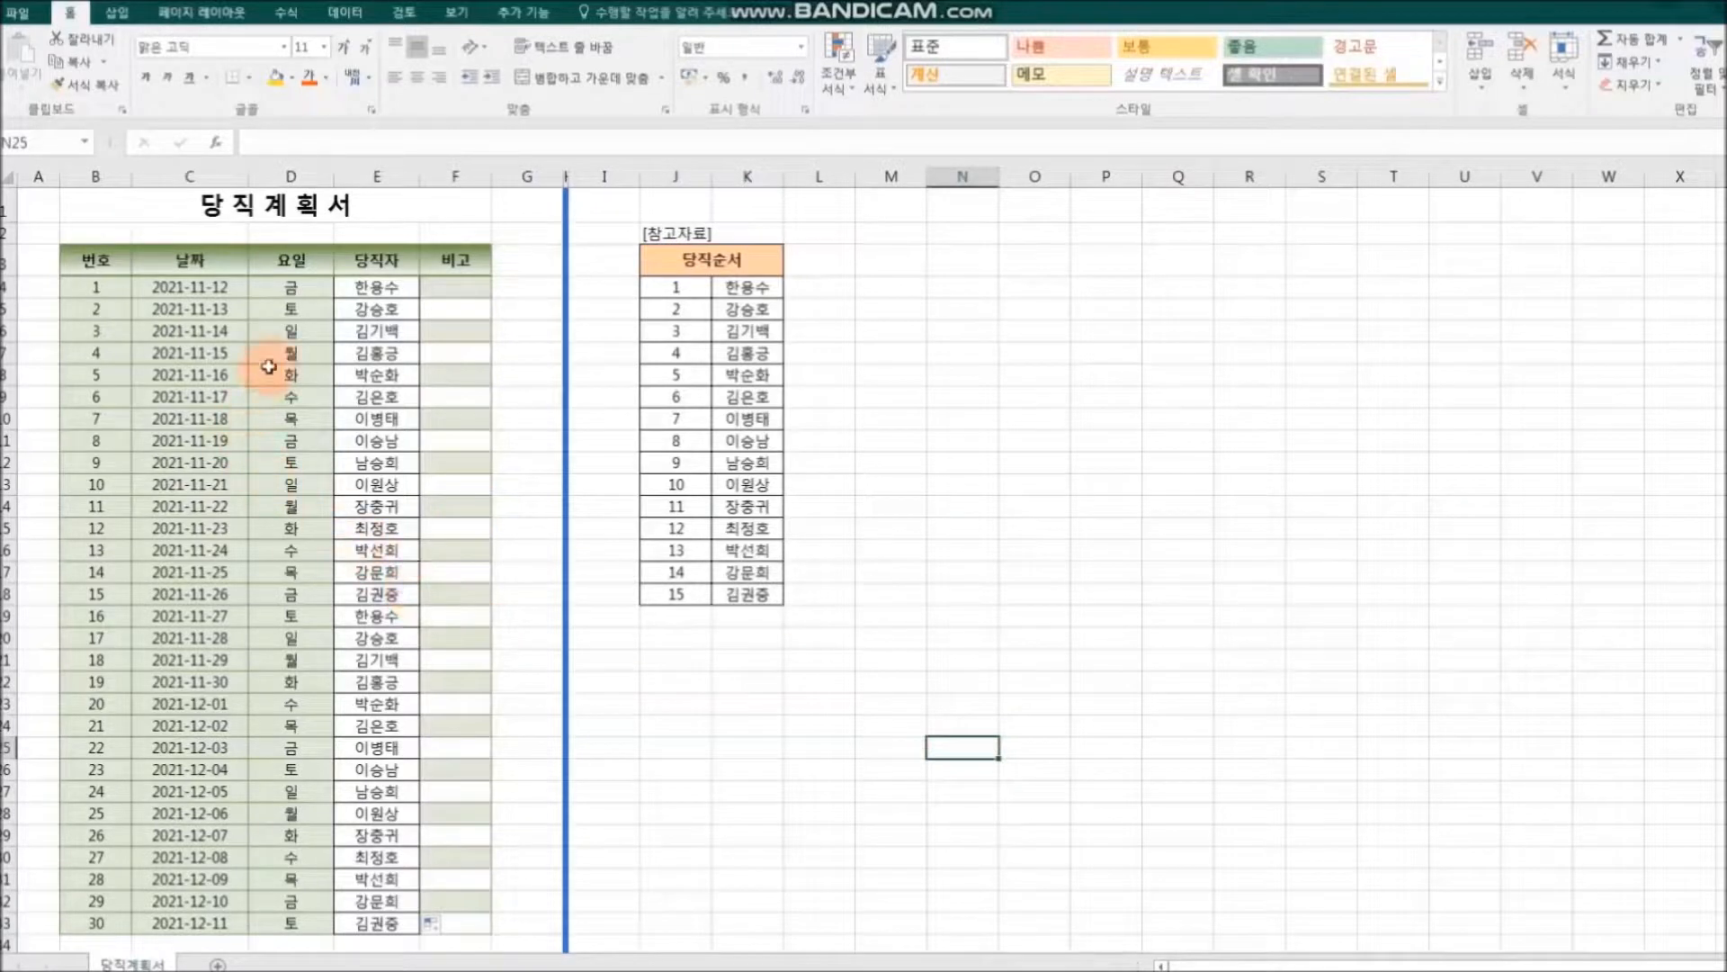
Step: Copy the formatting of the 요일 column, D3:D33, onto the 당직자 column, E3:E33, with Format Painter (서식 복사)
{"action": "left_click", "coordinate": [288, 268]}
{"action": "left_click_drag", "start_coordinate": [286, 277], "coordinate": [304, 927]}
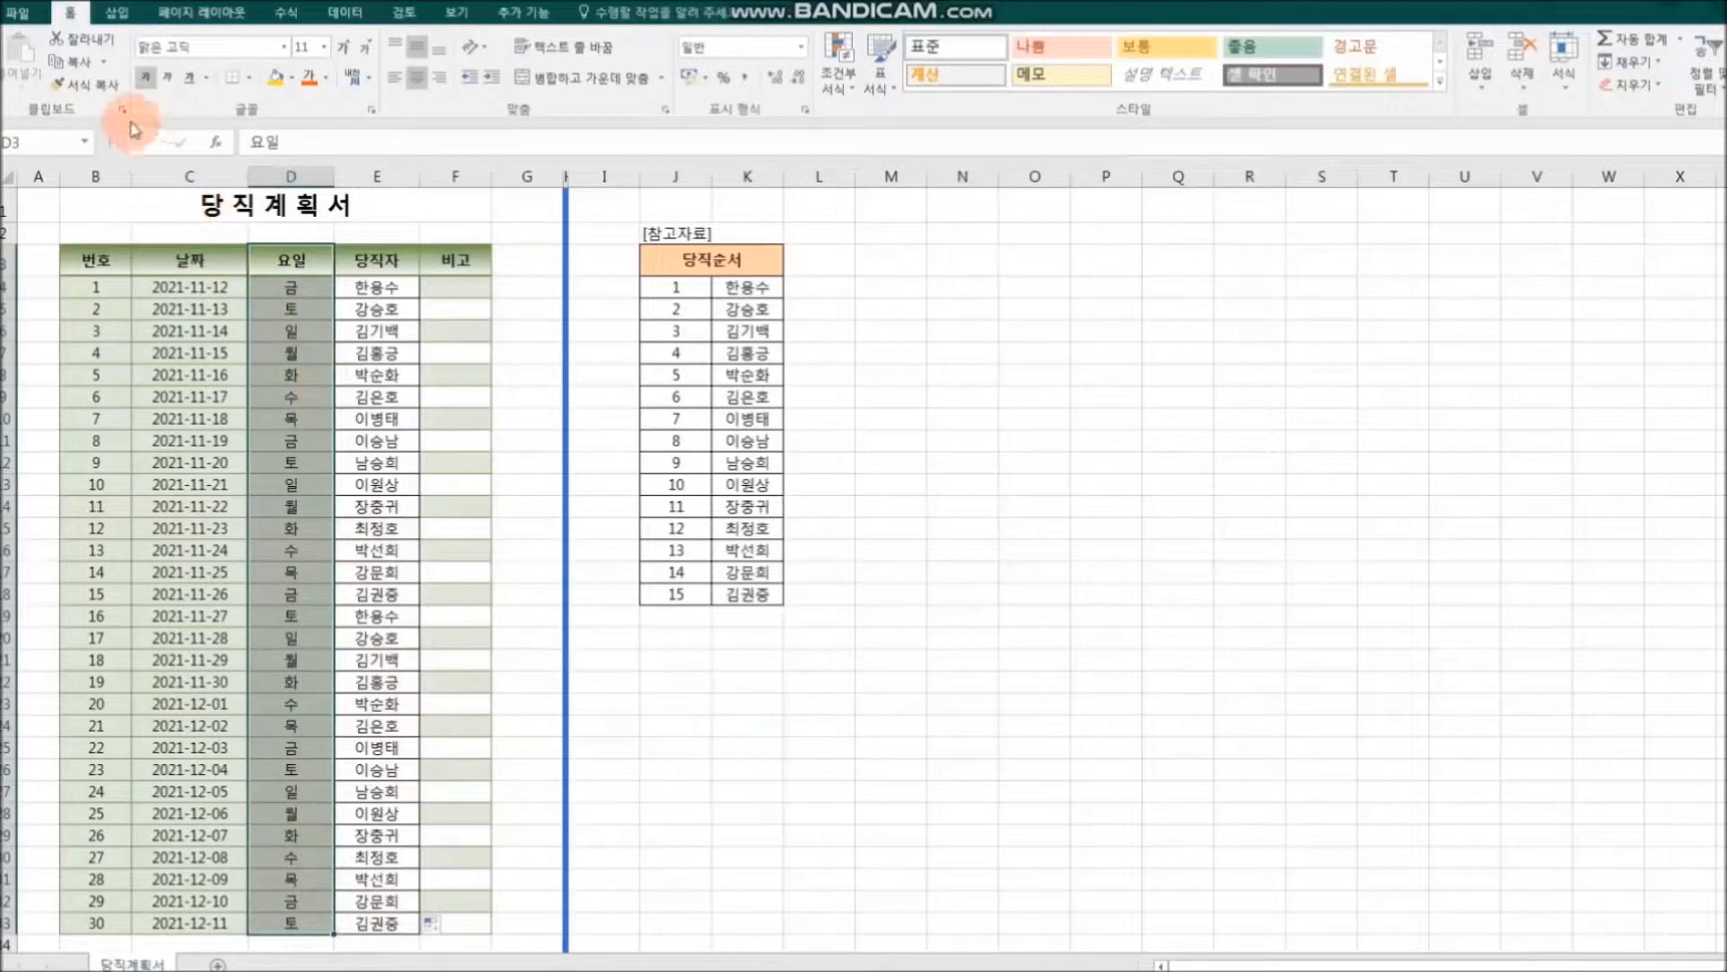
{"action": "left_click", "coordinate": [90, 84]}
{"action": "left_click_drag", "start_coordinate": [376, 263], "coordinate": [387, 923]}
{"action": "left_click", "coordinate": [702, 893]}
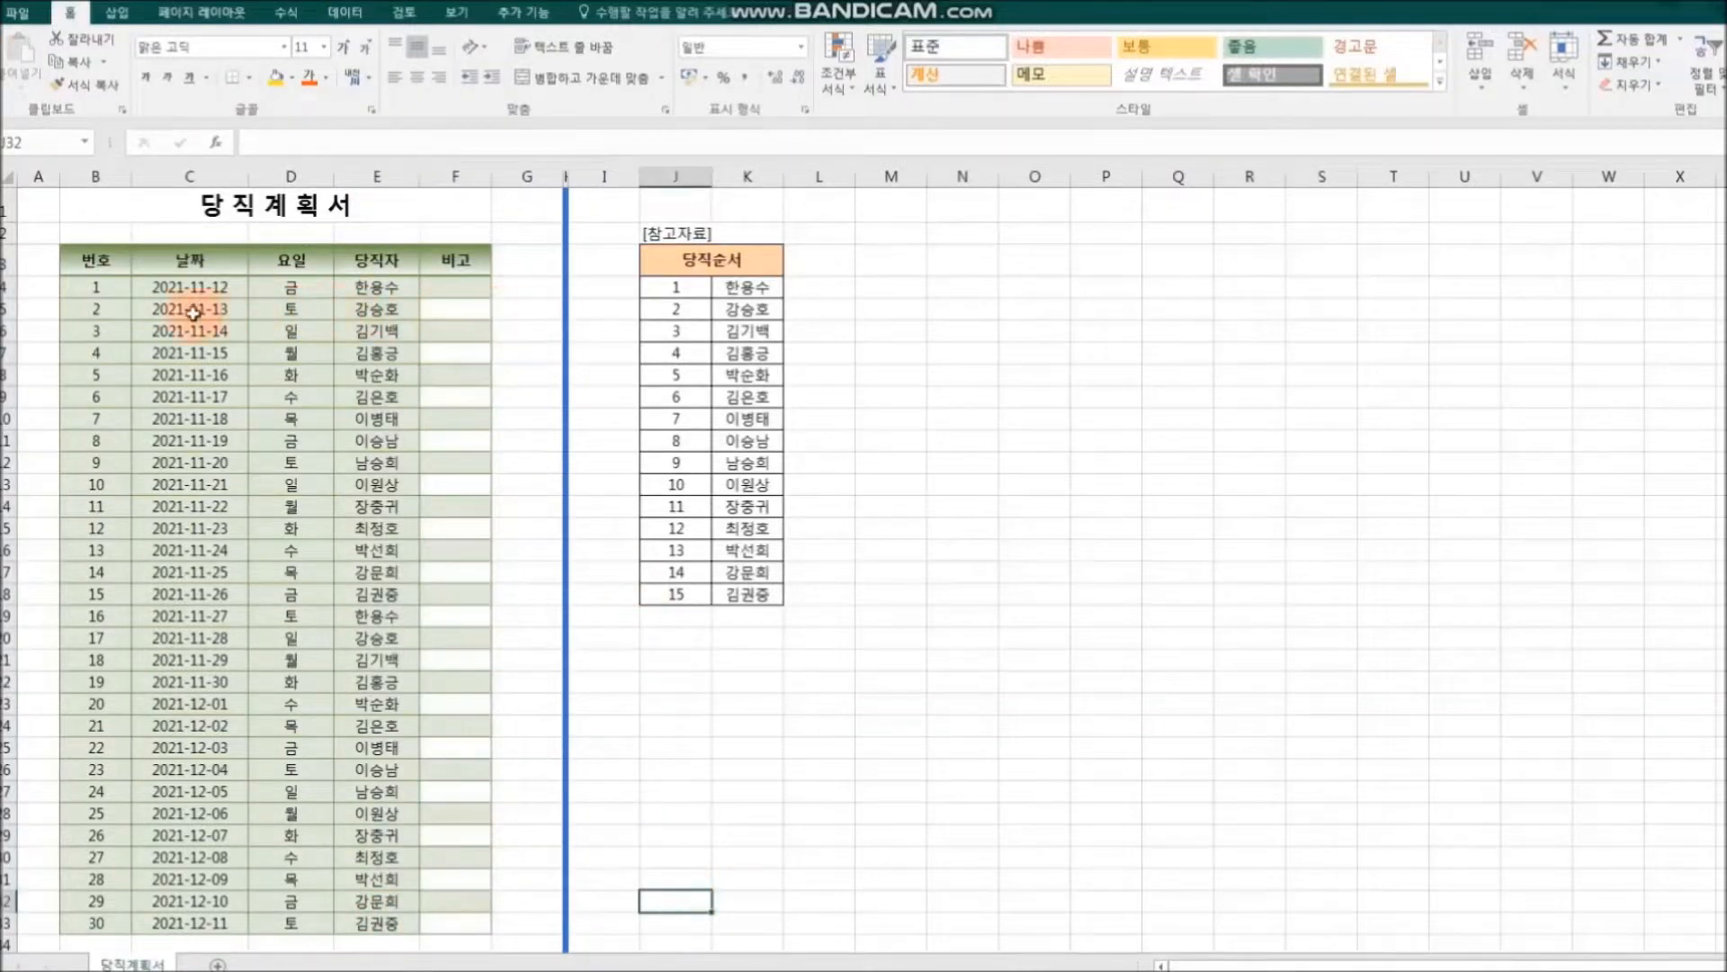
Step: Set the fill of the second data row, B5:F5, to white
{"action": "left_click_drag", "start_coordinate": [99, 309], "coordinate": [451, 315]}
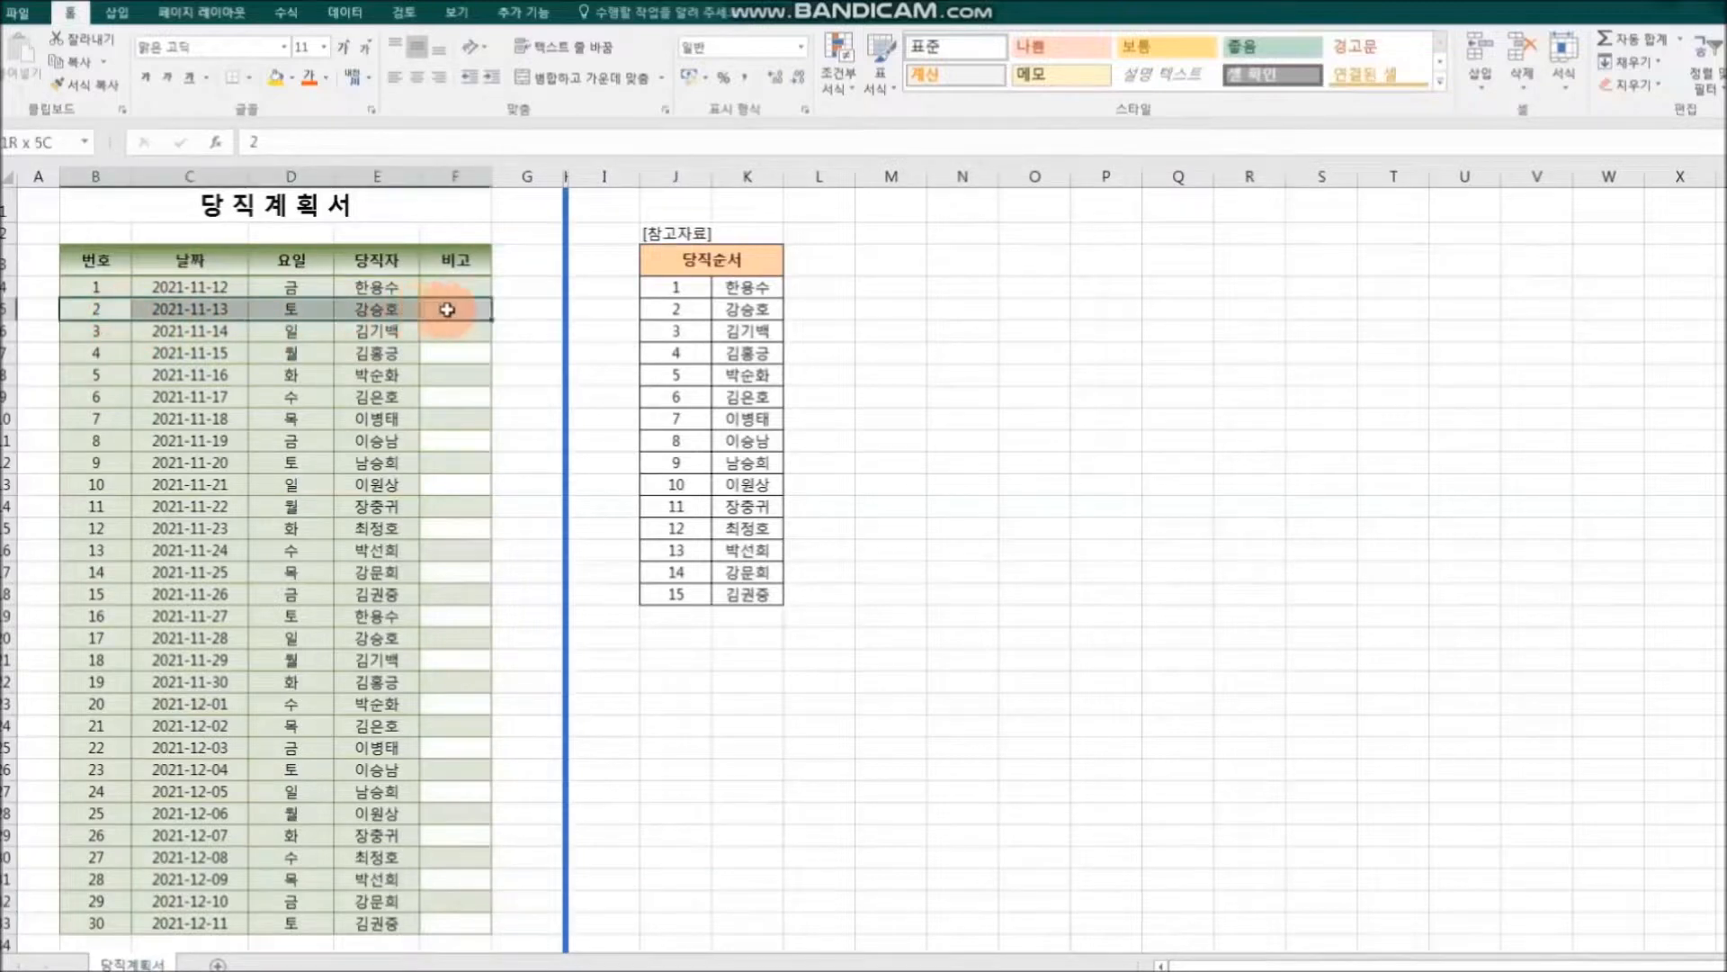
{"action": "left_click", "coordinate": [295, 87]}
{"action": "left_click", "coordinate": [285, 166]}
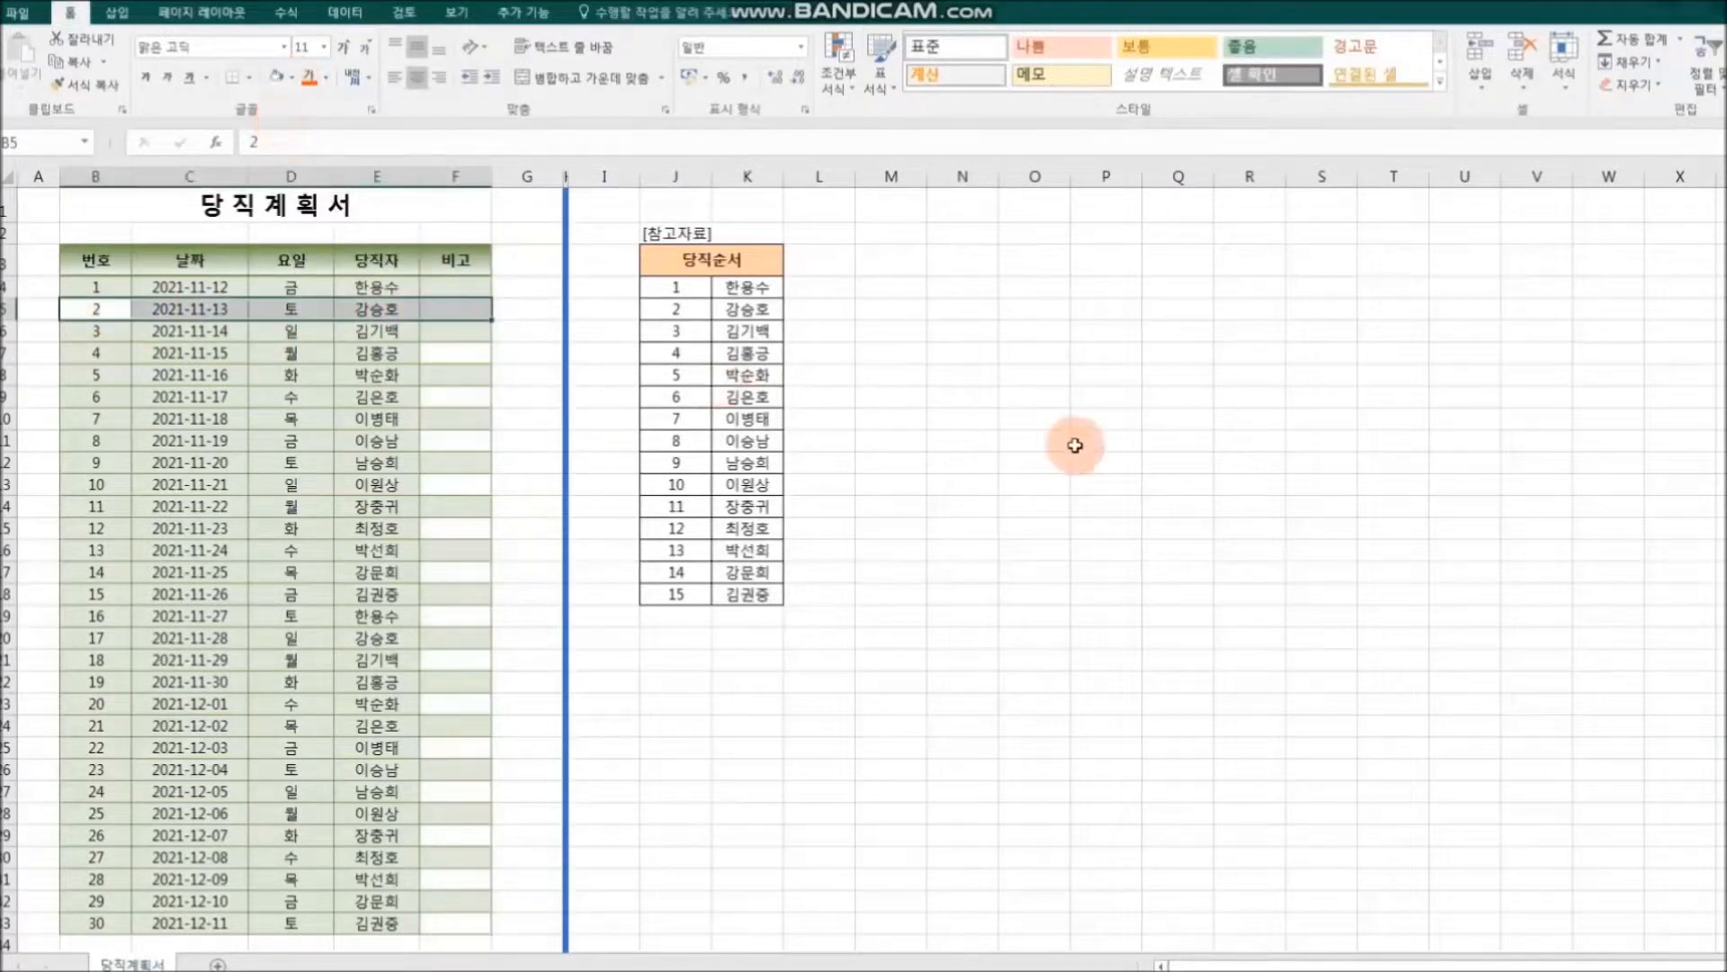
{"action": "left_click", "coordinate": [1075, 445]}
Step: Copy the formatting of B4:F5 onto B6:F33 with Format Painter (서식 복사) so the green and white rows alternate
{"action": "left_click_drag", "start_coordinate": [84, 287], "coordinate": [456, 311]}
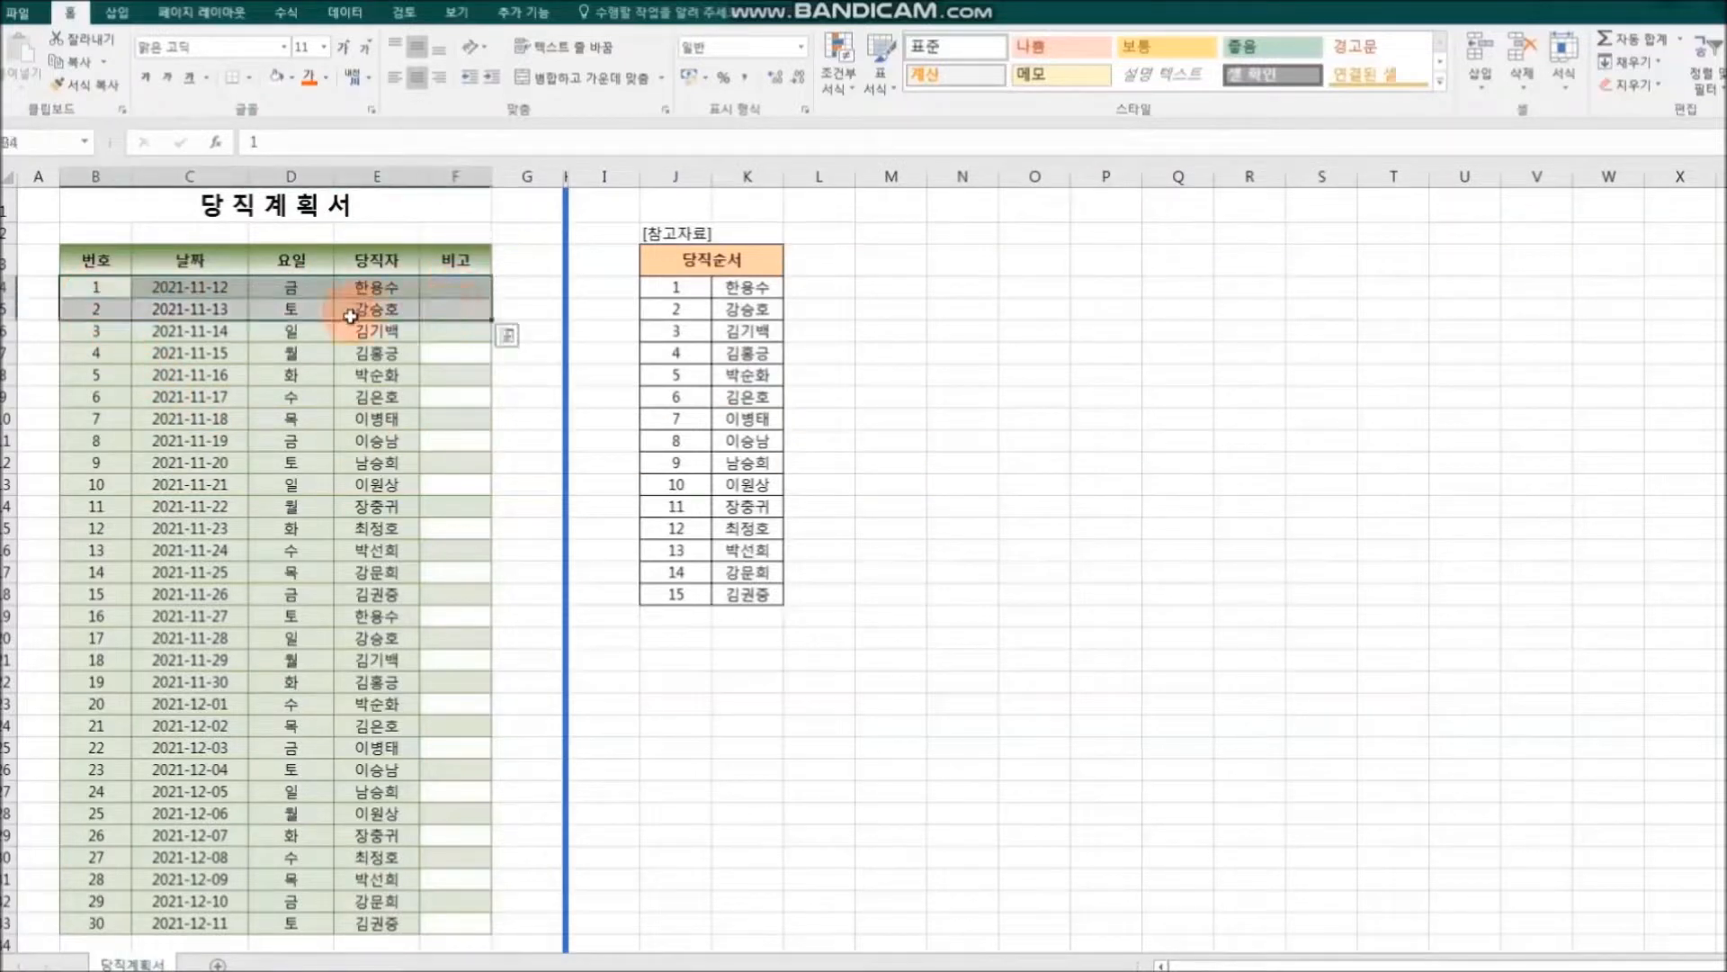
{"action": "left_click", "coordinate": [87, 84]}
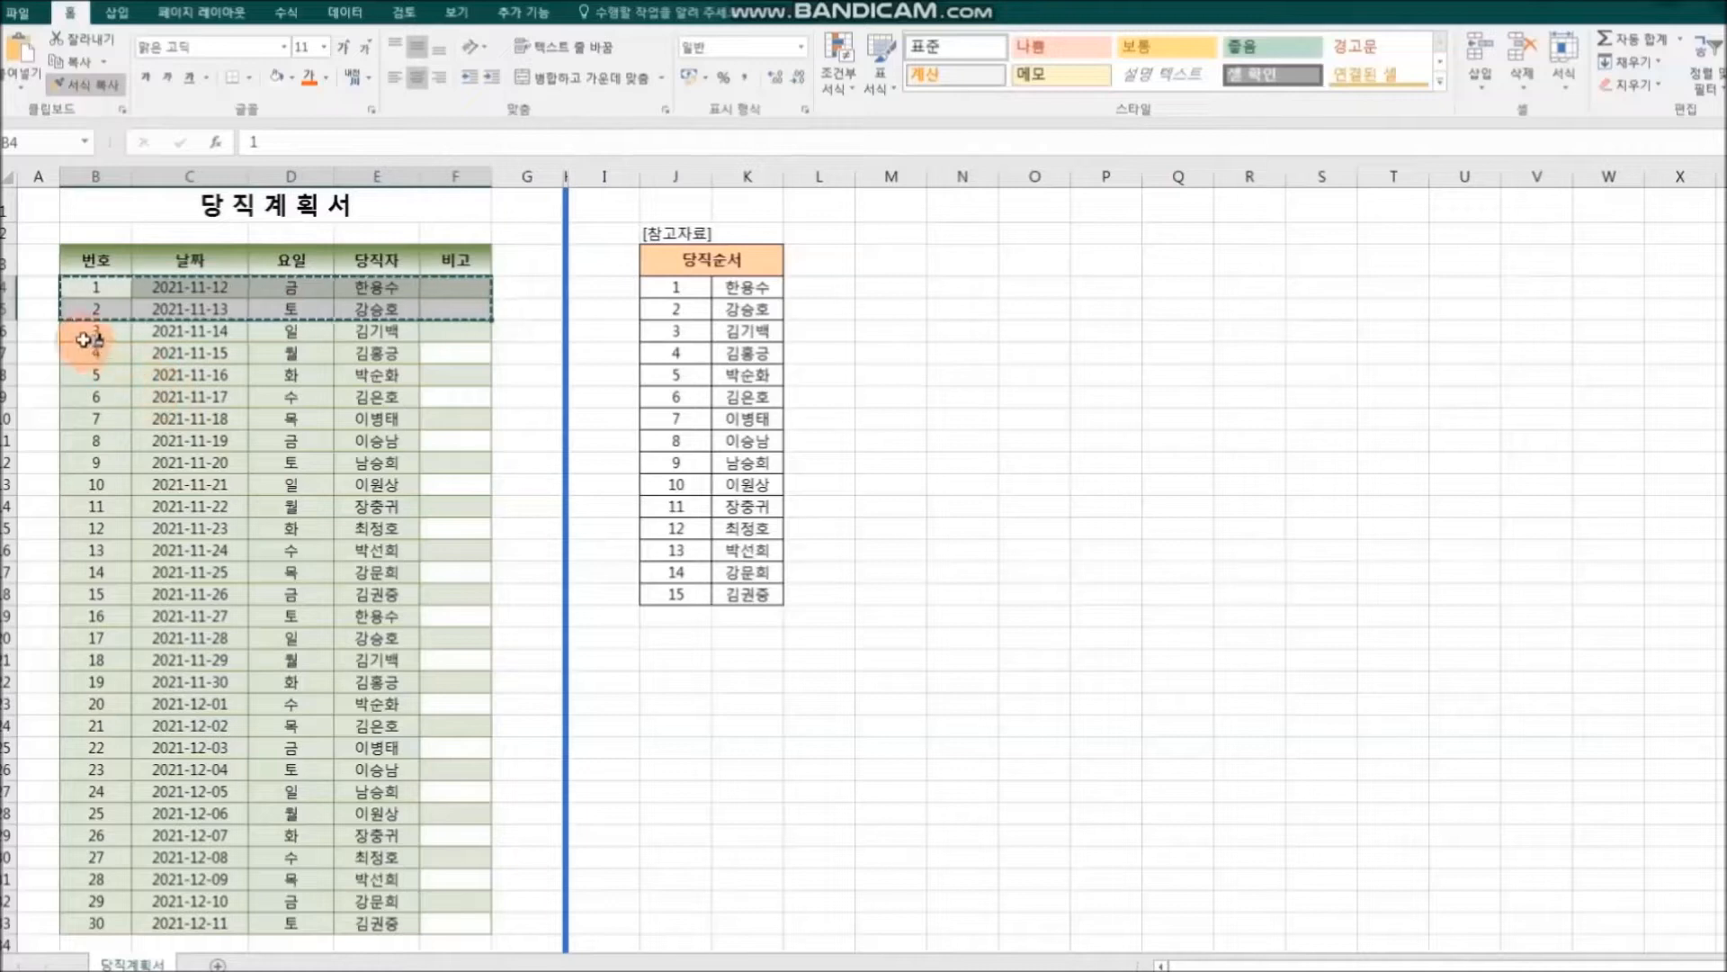
{"action": "left_click_drag", "start_coordinate": [81, 331], "coordinate": [214, 351]}
{"action": "left_click_drag", "start_coordinate": [461, 391], "coordinate": [453, 914]}
{"action": "left_click", "coordinate": [1027, 809]}
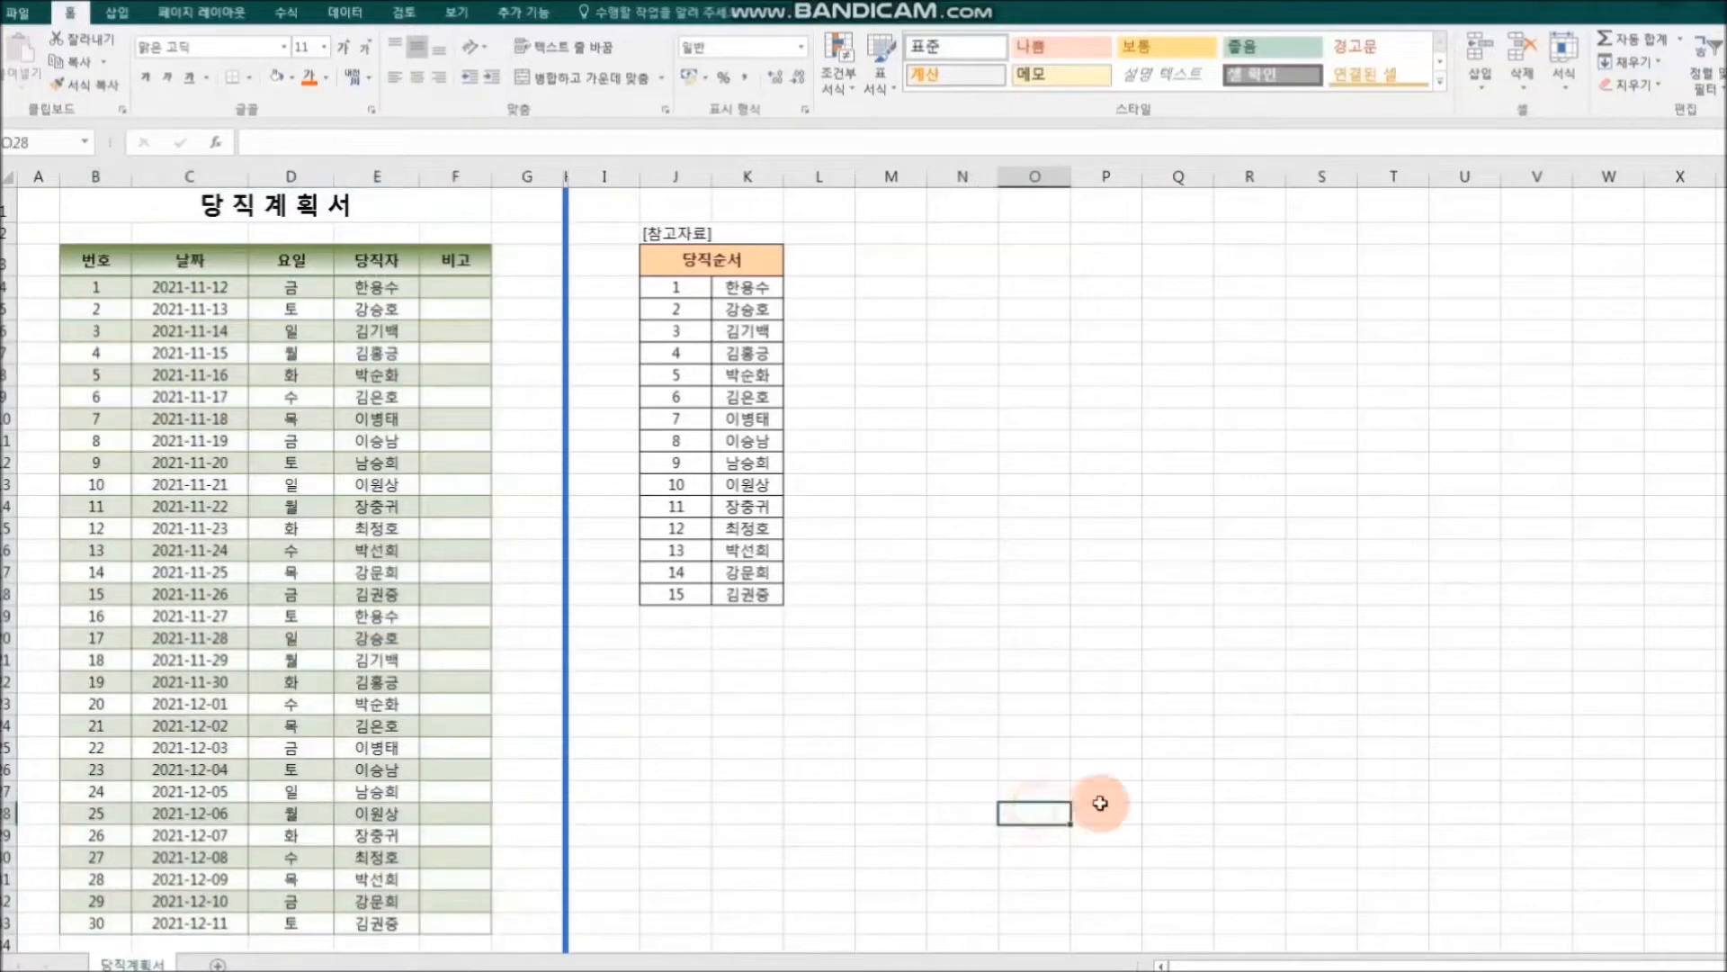